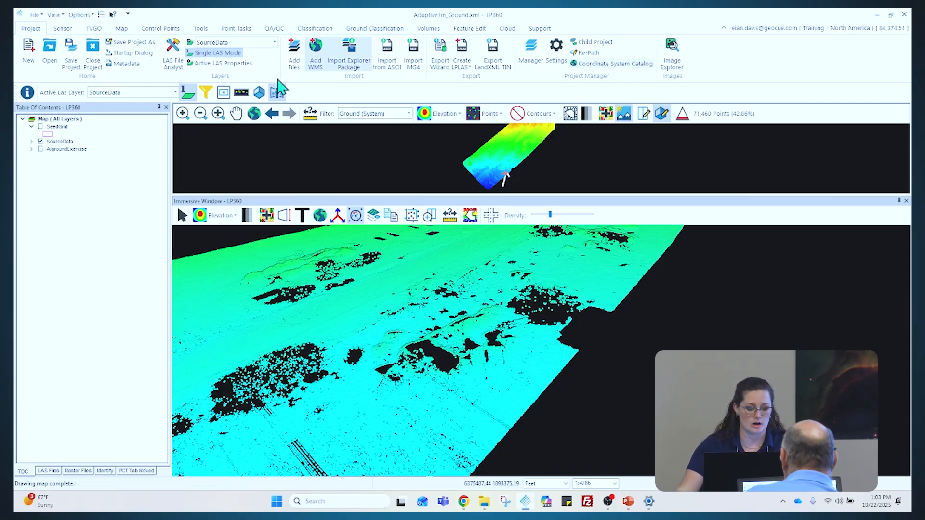
- Make AIgroundExercise the active LAS layer and enlarge the map view above the Immersive Window
left_click(101, 93)
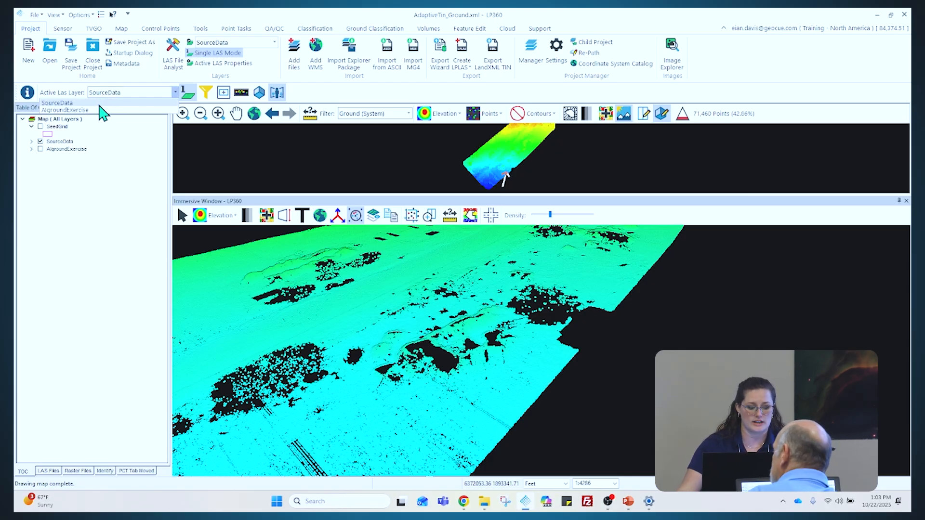
left_click(99, 110)
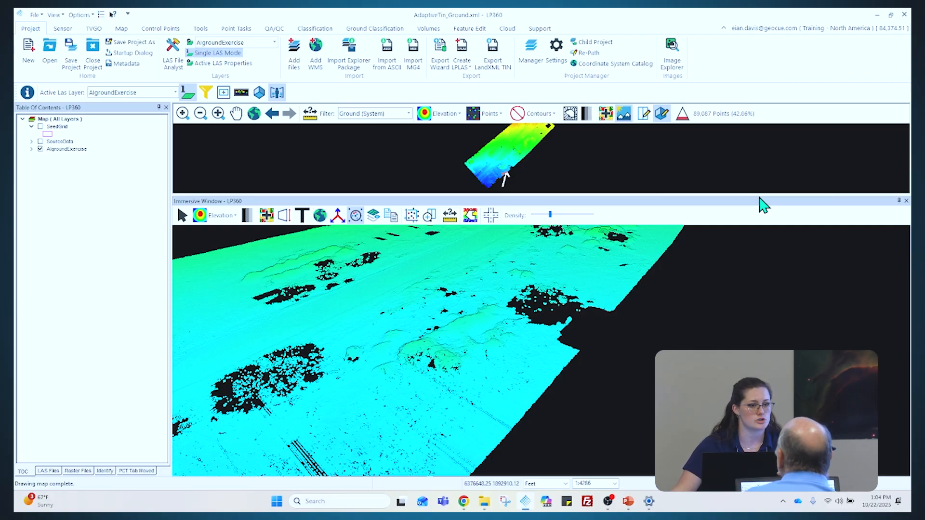
left_click_drag(745, 193, 739, 255)
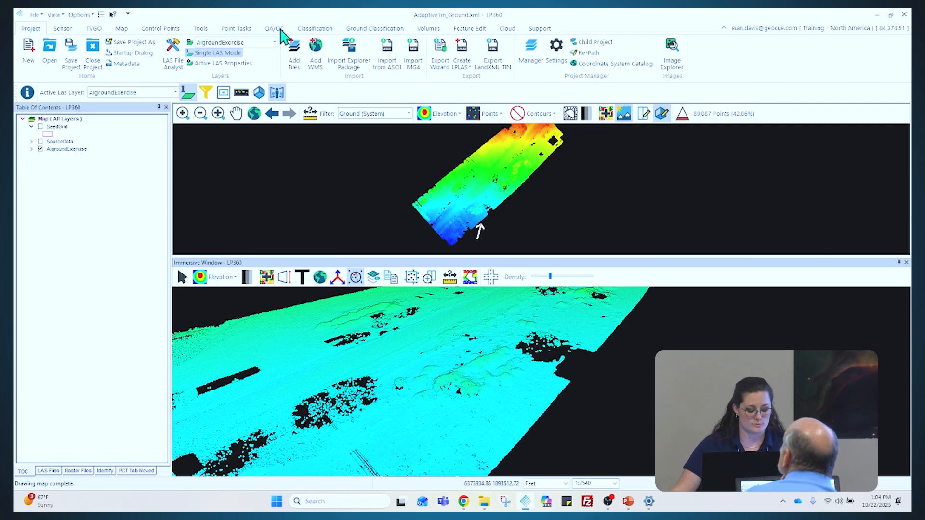
key("ctrl")
key("ctrl")
key("ctrl")
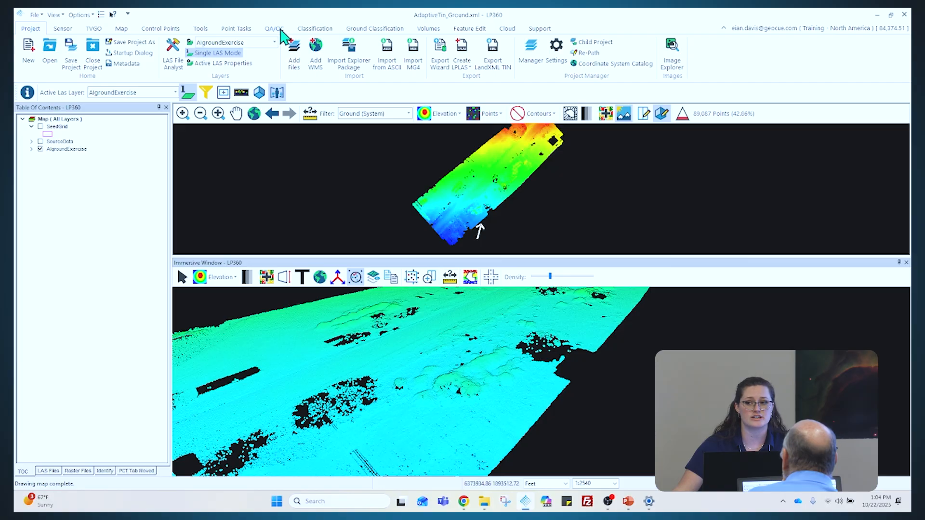
- Check out the Business Intelligence Tools timed floating license in the License Manager
left_click(274, 29)
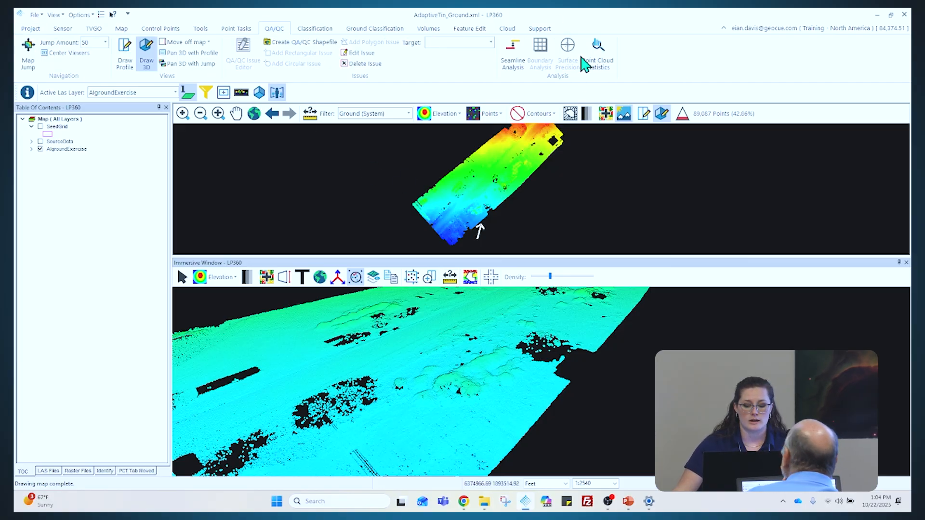
key("ctrl")
key("ctrl")
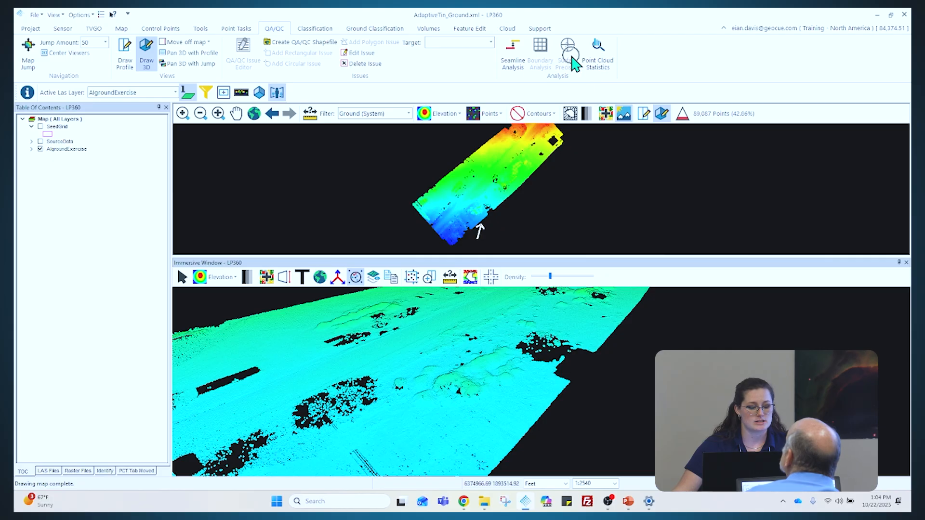
left_click(40, 16)
left_click(68, 184)
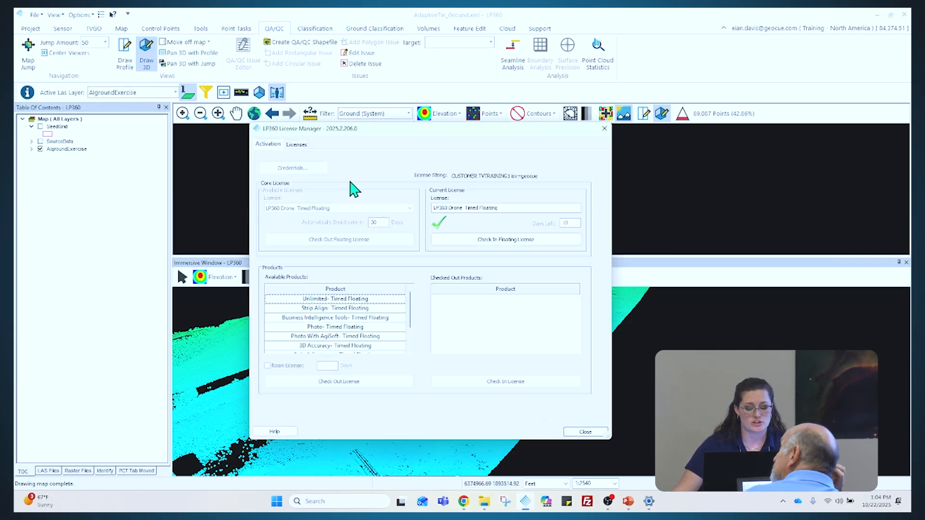
left_click(369, 318)
left_click(375, 388)
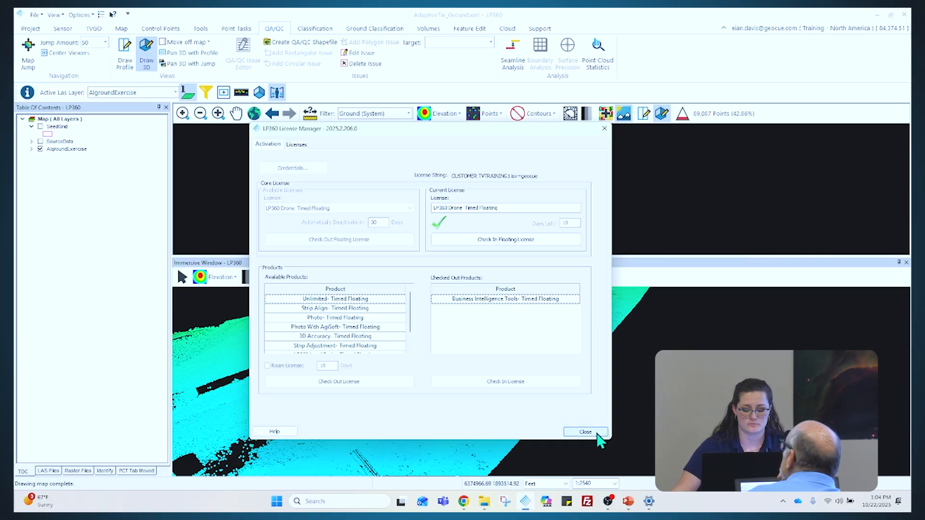
scroll(384, 334, "down", 1)
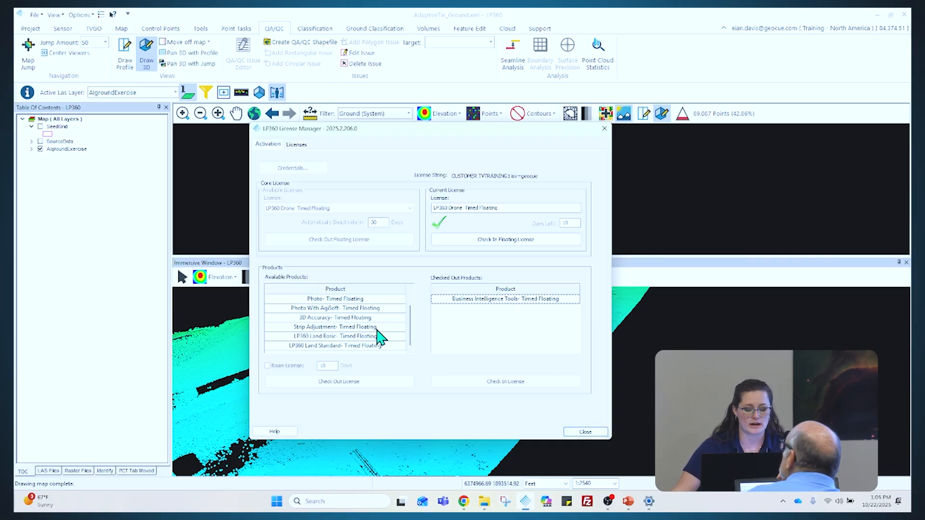
left_click(586, 432)
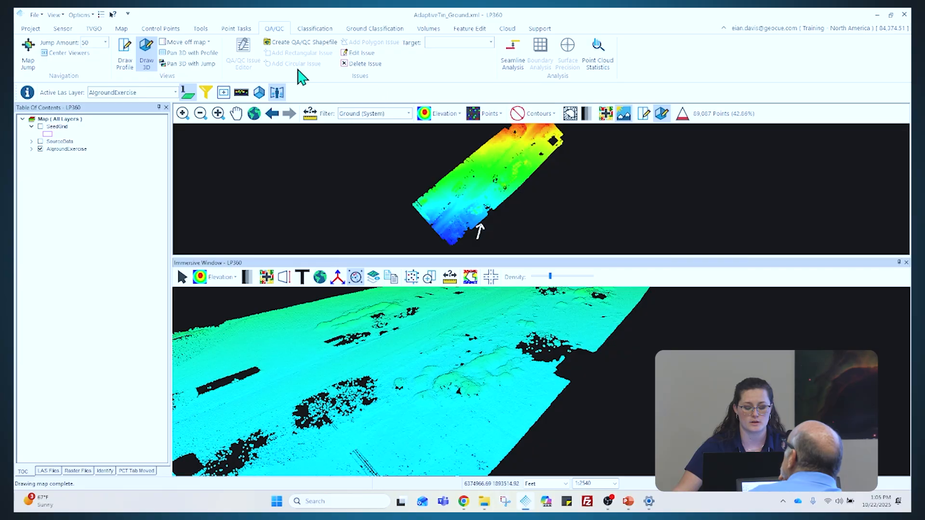
- Start the Surface Precision analysis on AIgroundExercise and limit its input points to the Ground class
left_click(30, 28)
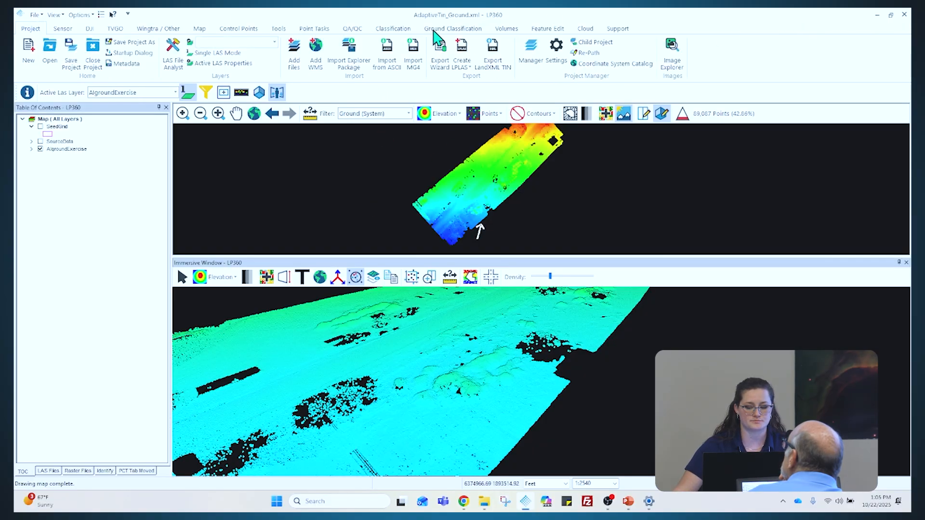
left_click(352, 30)
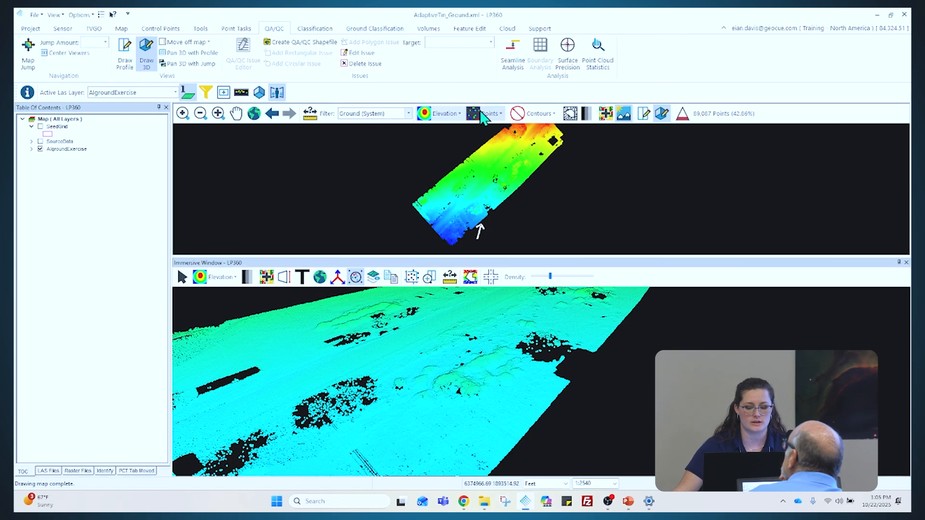
left_click(568, 53)
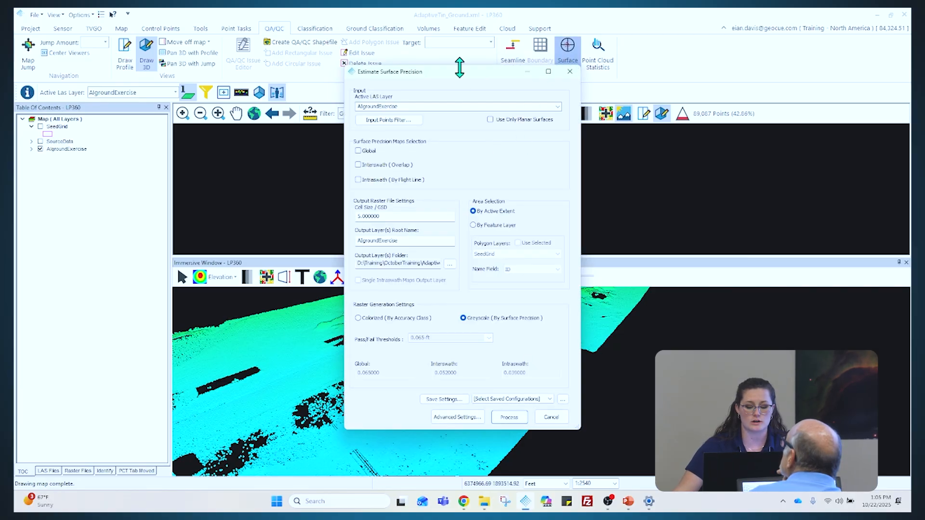
left_click_drag(464, 74, 467, 42)
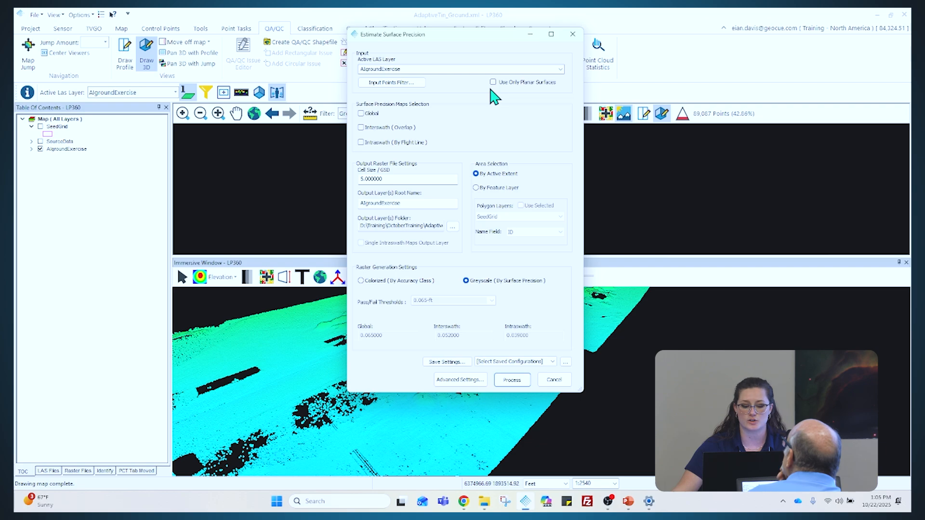
left_click(416, 86)
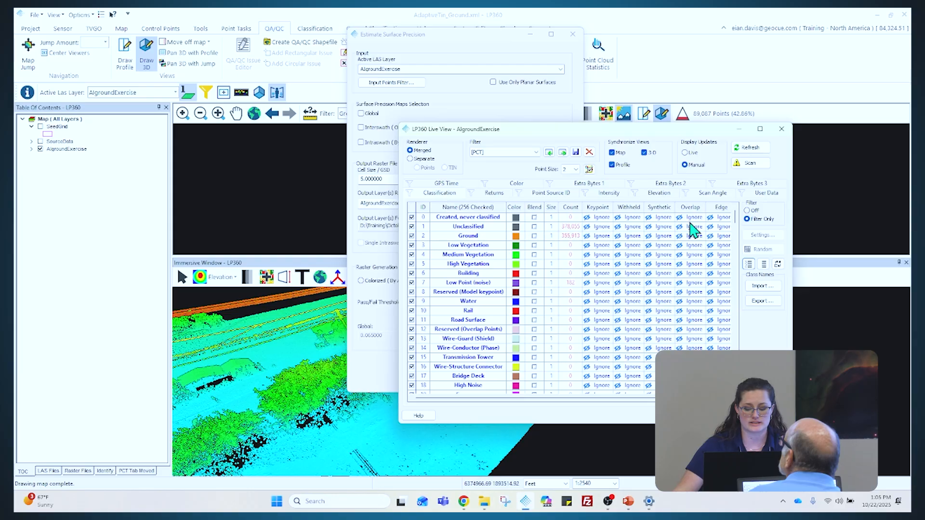
left_click(764, 264)
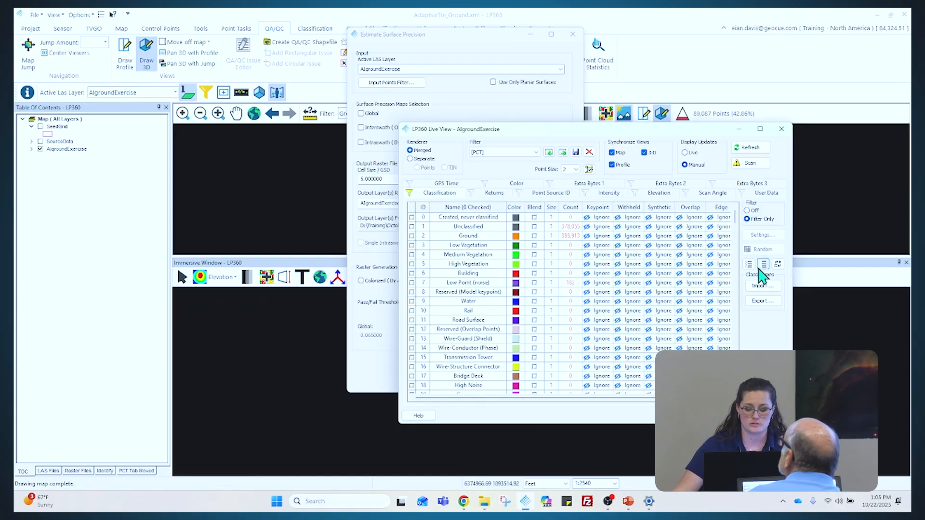
left_click(411, 236)
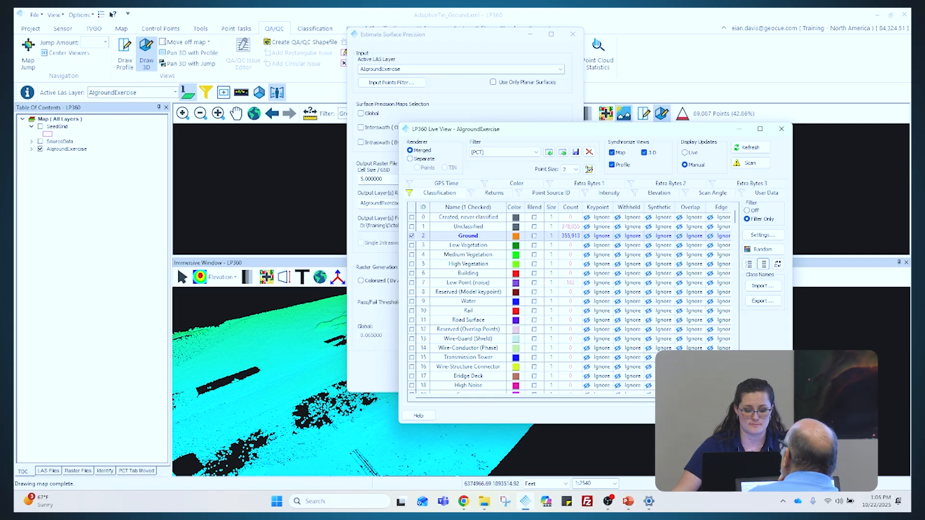
left_click(782, 129)
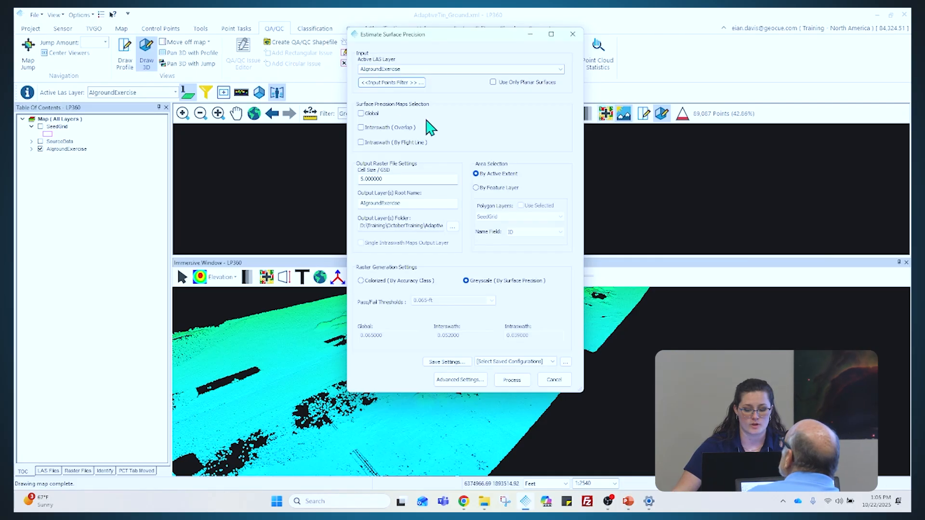
- Configure a Global surface precision map, colorized by accuracy class, with a cell size of 3.0
left_click(362, 114)
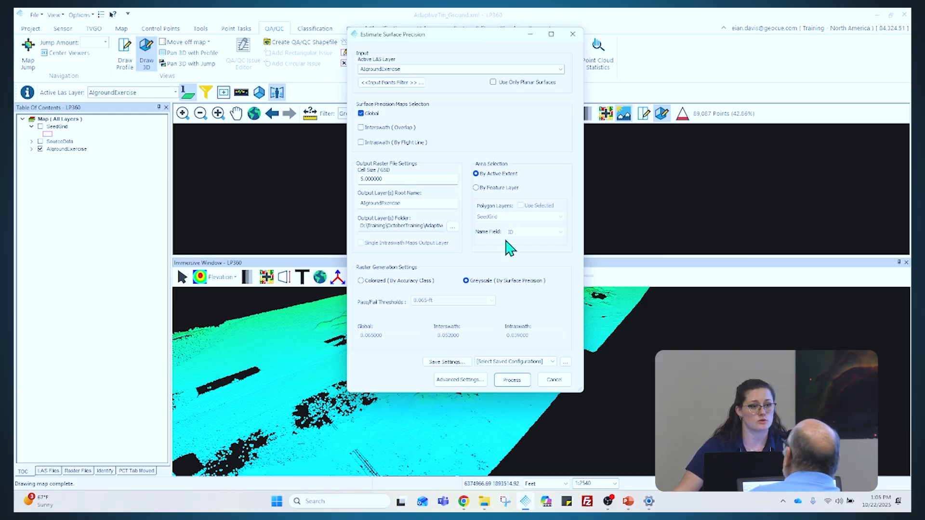
left_click(401, 283)
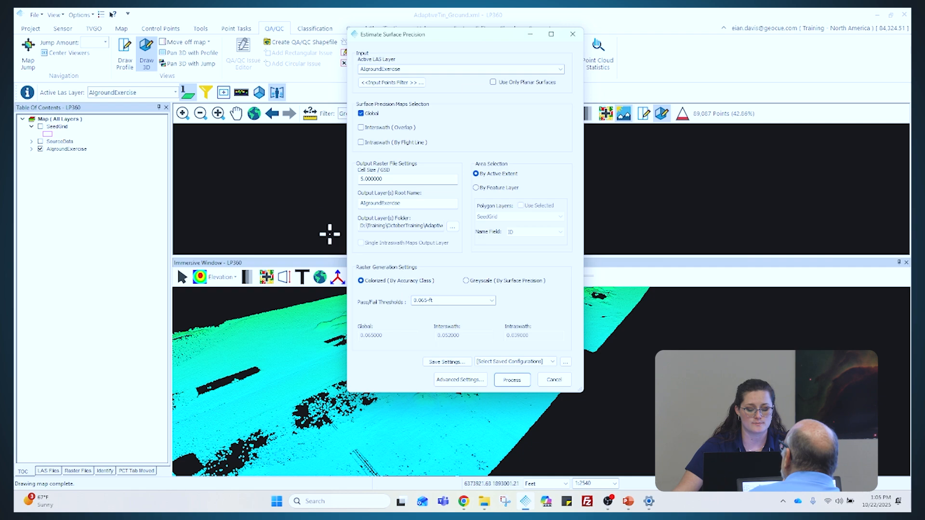
left_click(414, 178)
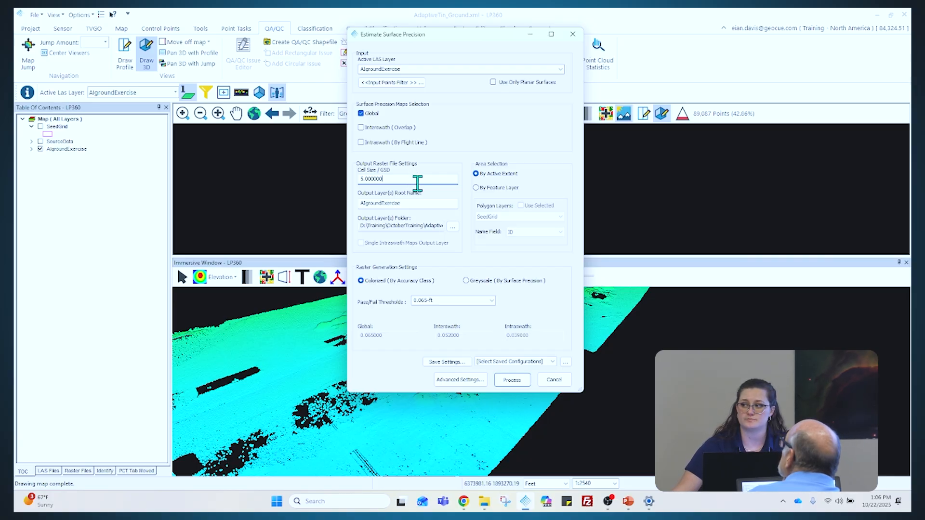
left_click_drag(418, 183, 355, 181)
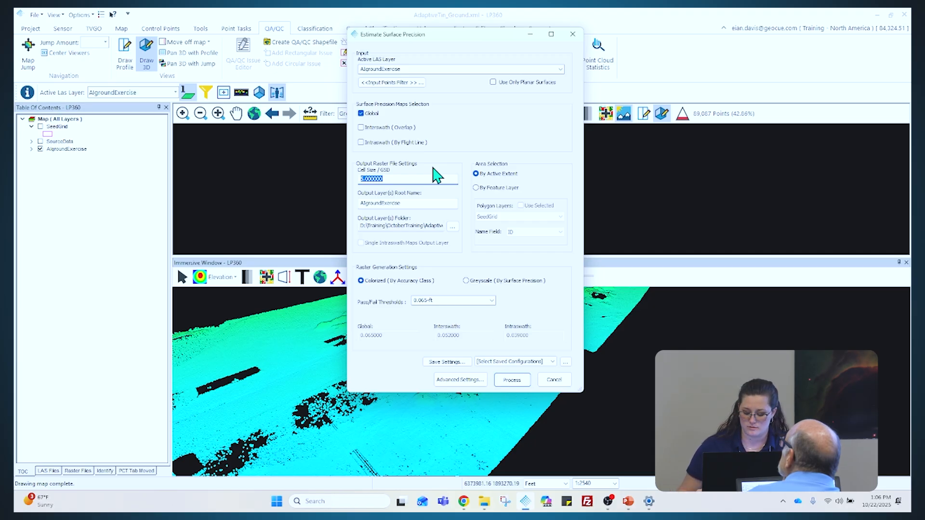
type("3.0")
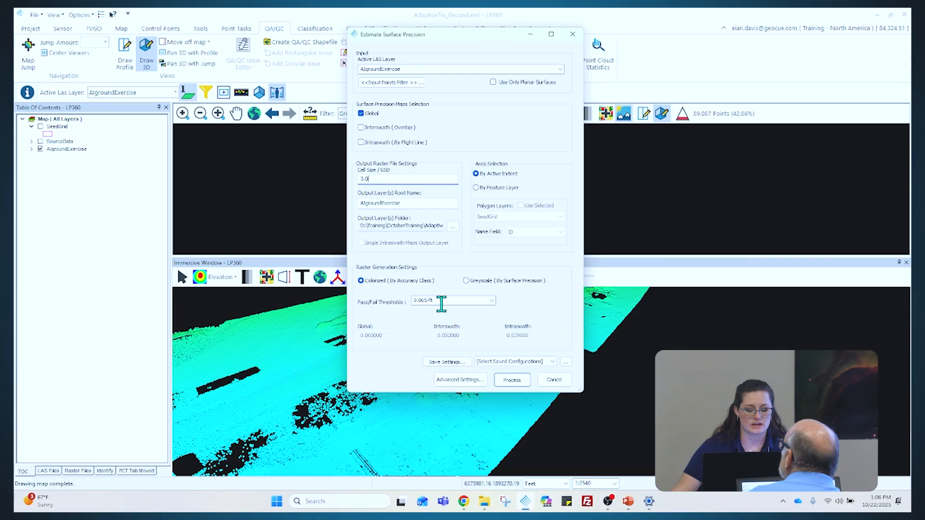
- Review the advanced color range settings and process the surface precision map
left_click(464, 380)
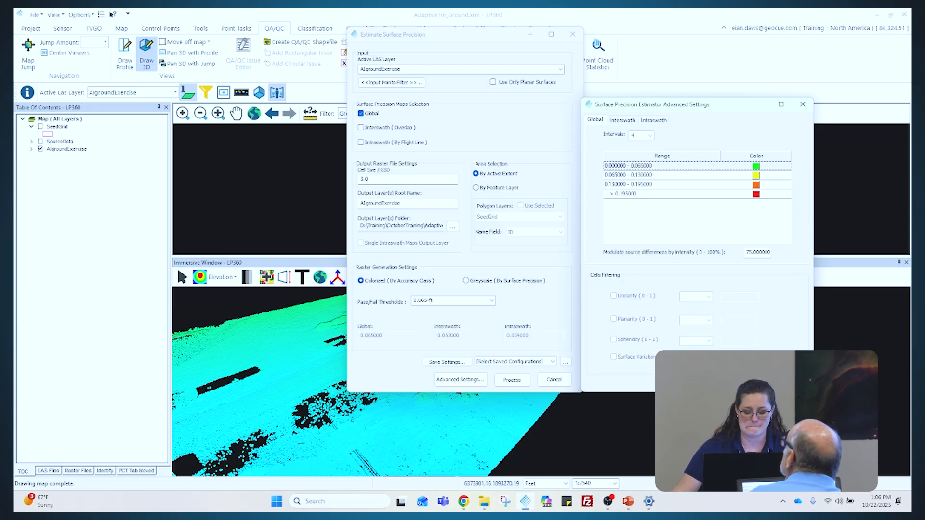
key("Escape")
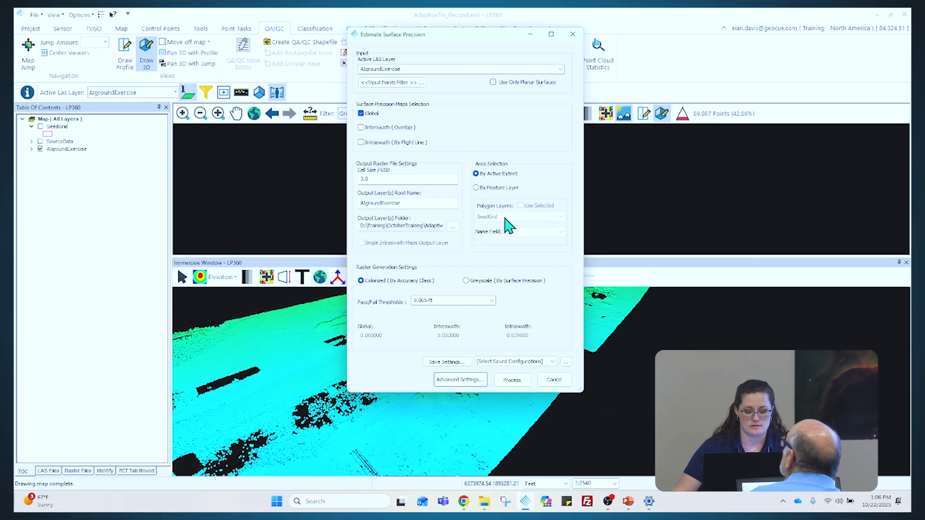
left_click(521, 381)
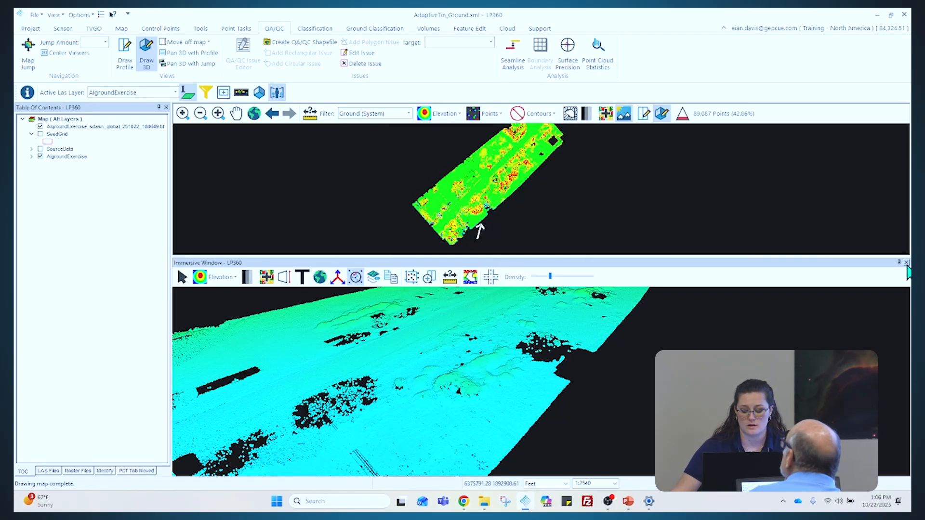
- Close the Immersive Window and toggle the global precision raster off and on to compare its red and orange areas with the ground points
left_click(906, 262)
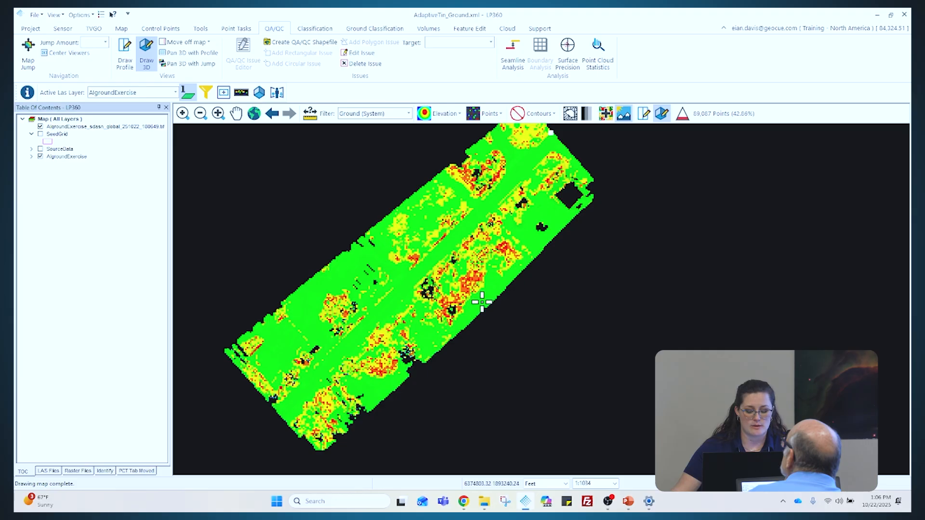
scroll(442, 307, "up", 2)
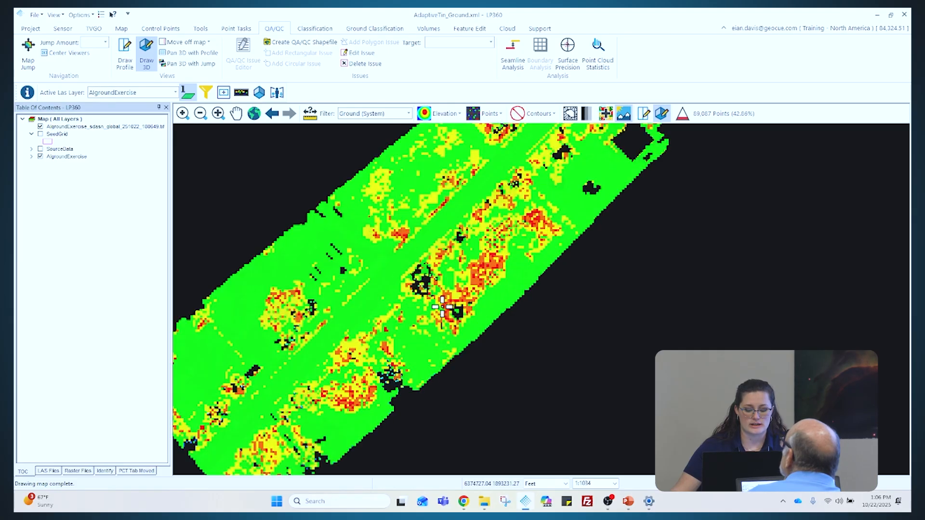
scroll(442, 307, "up", 4)
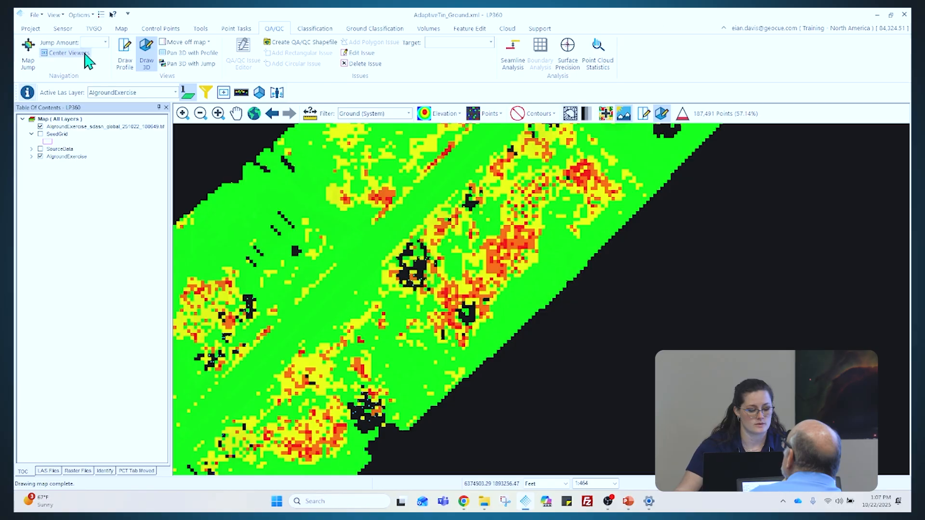
left_click(40, 127)
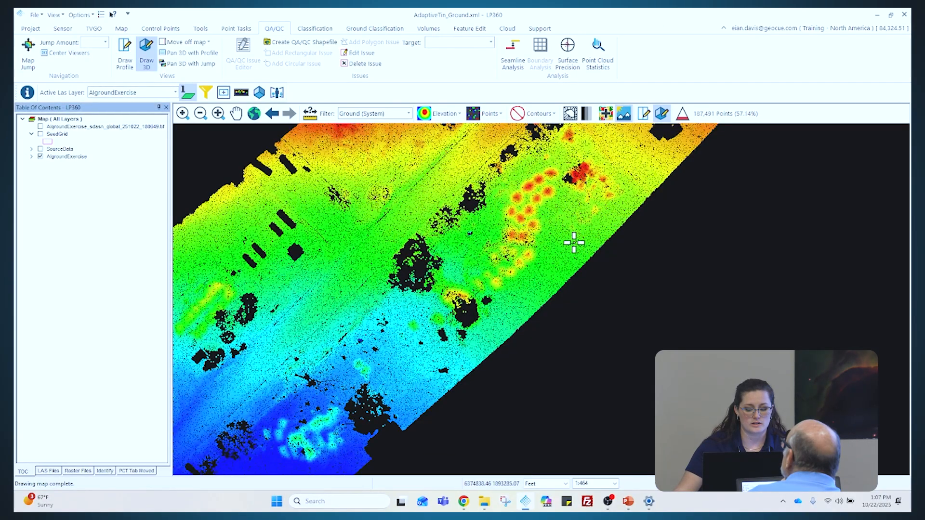
left_click(40, 126)
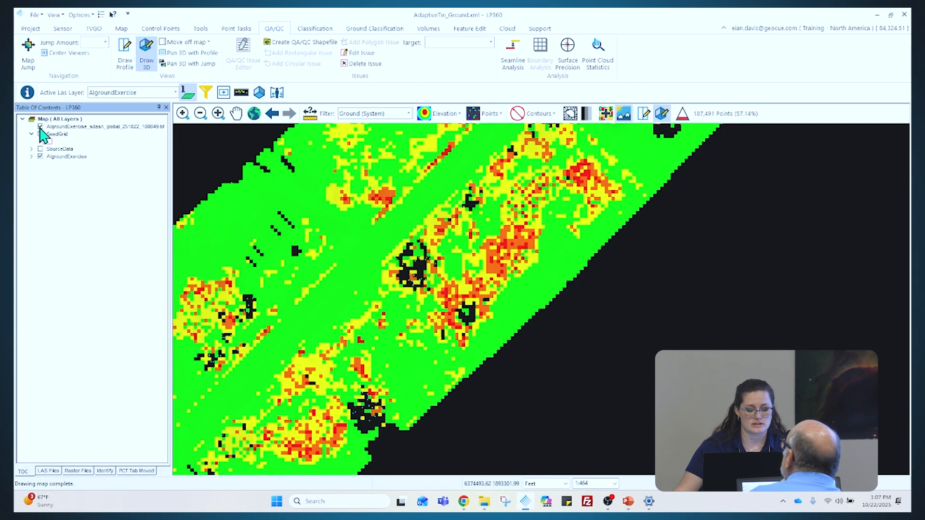
scroll(494, 293, "up", 3)
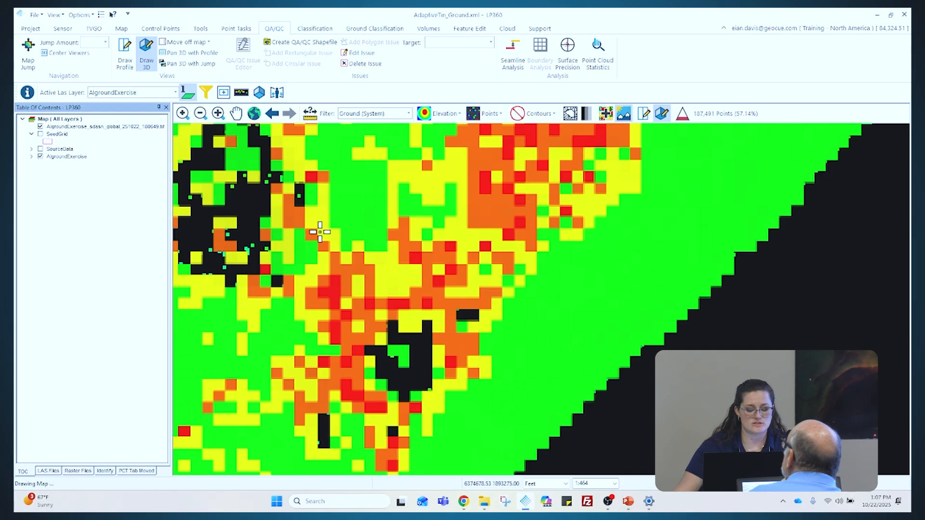
left_click(41, 127)
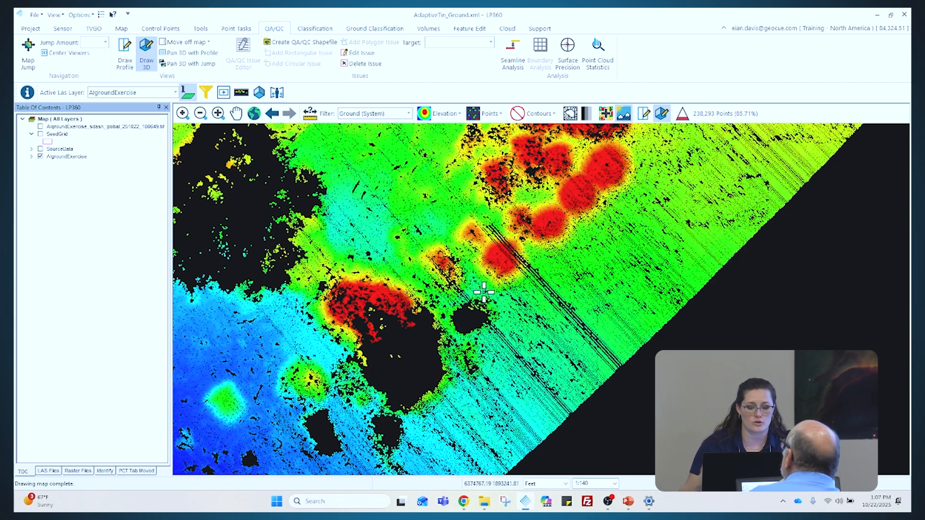
- Open a 3D view of the area around the red patch and large ground gap, and set its filter to All Points (System)
left_click(662, 119)
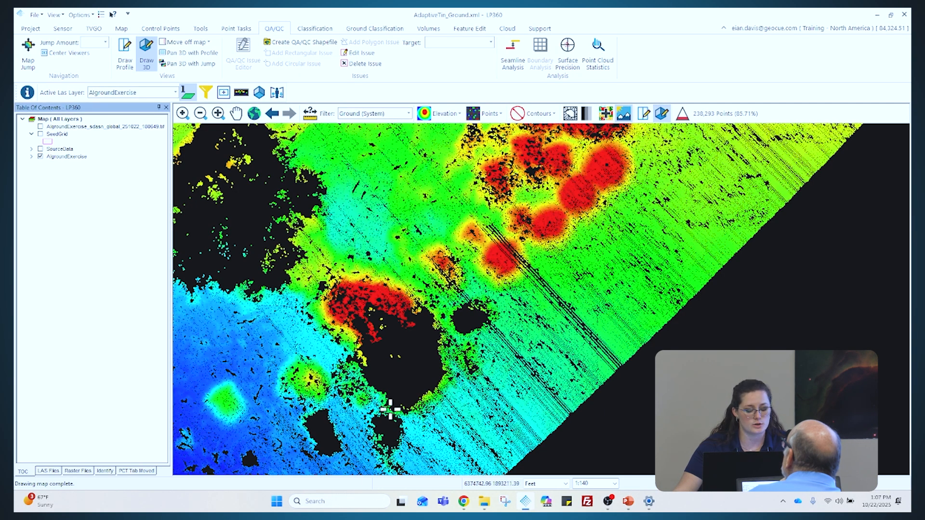
left_click(289, 458)
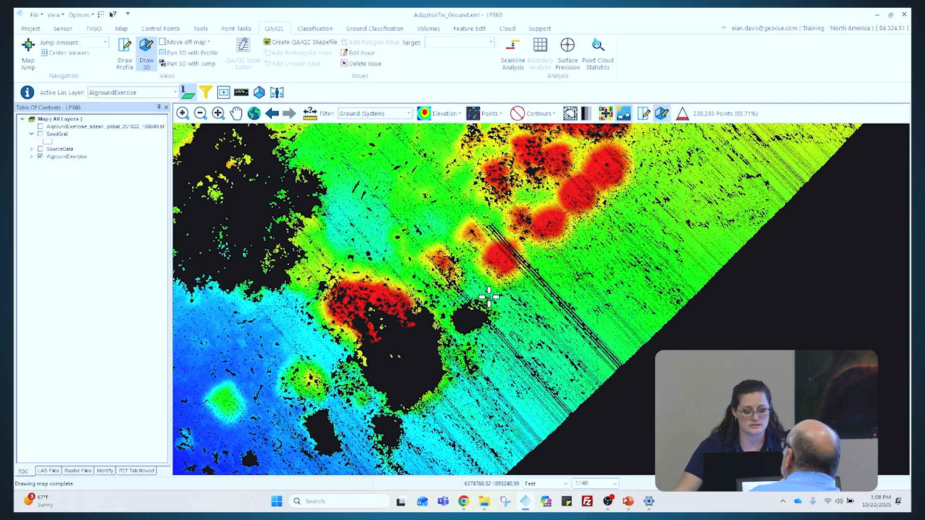
left_click(516, 251)
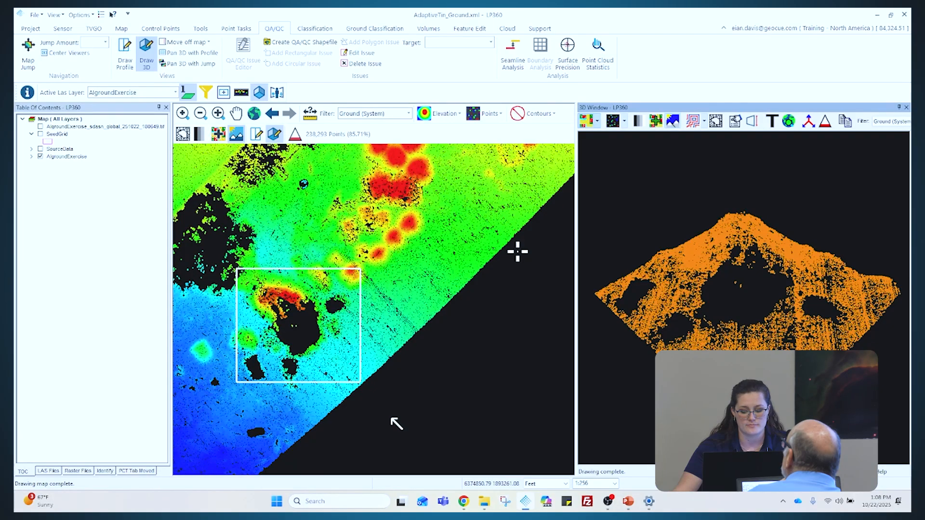
left_click(889, 123)
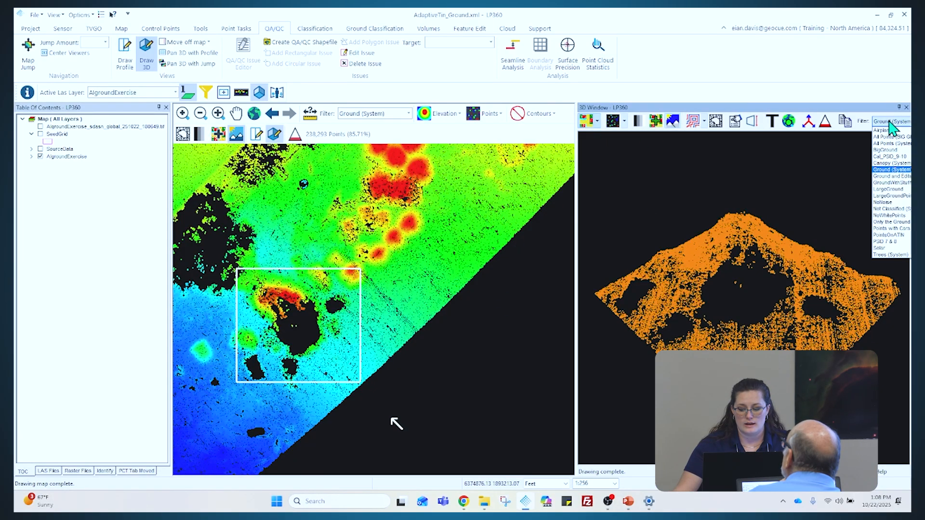
left_click(888, 143)
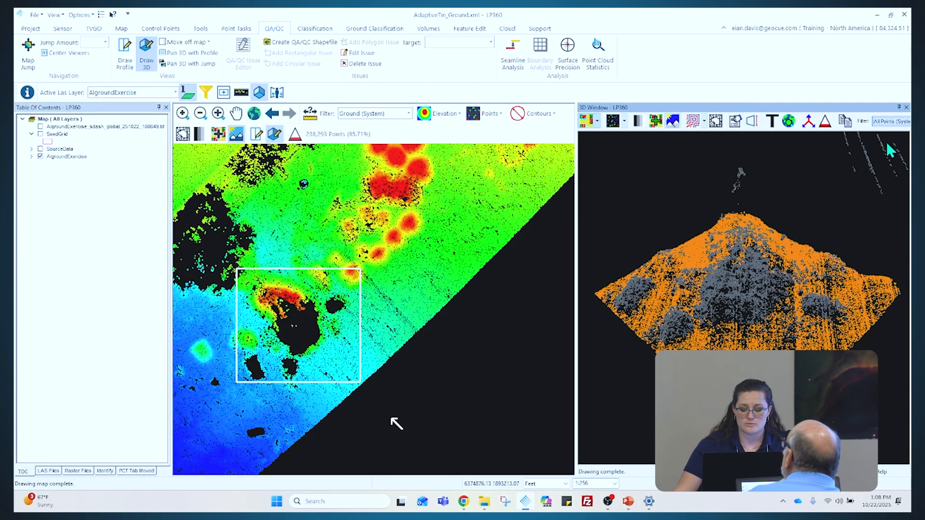
- Examine the non-ground points filling the gaps from several angles in the 3D view and close it
left_click_drag(779, 339, 834, 322)
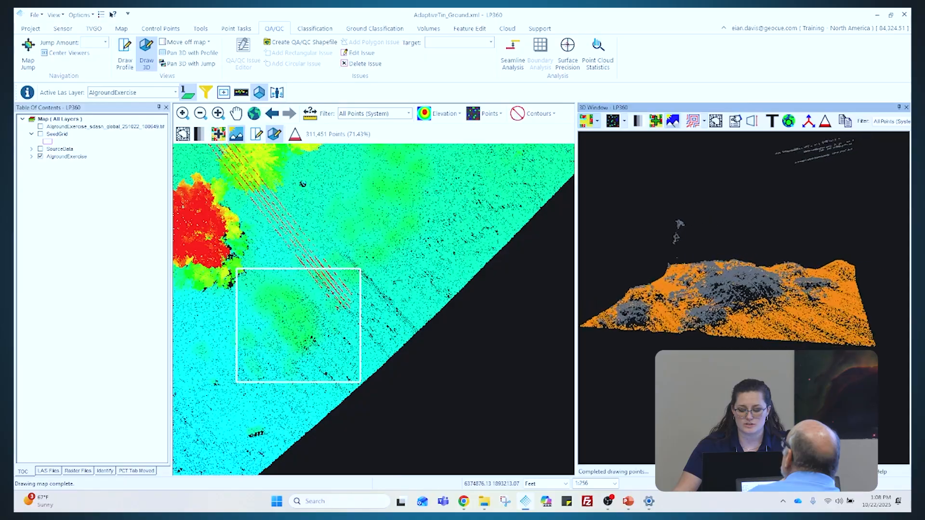
left_click_drag(771, 308, 843, 337)
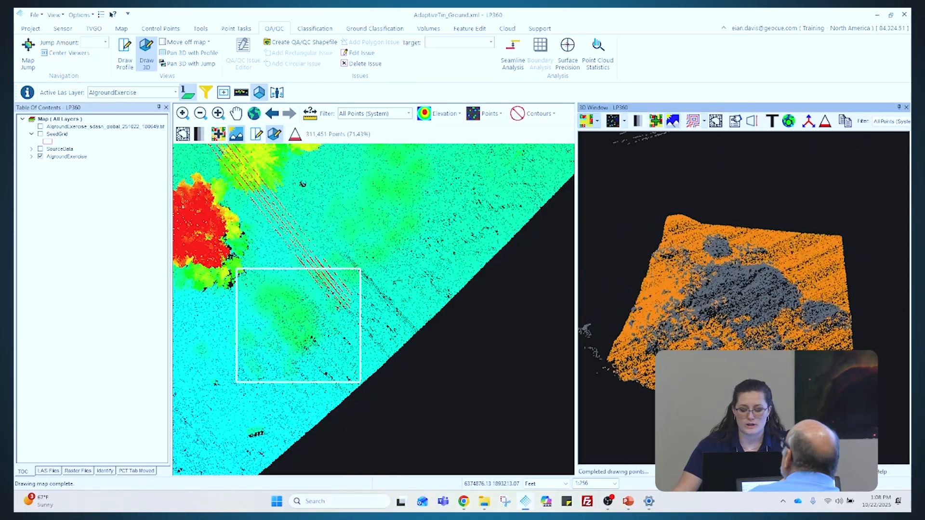
mouse_move(775, 333)
left_mouse_down()
mouse_move(769, 343)
mouse_move(774, 310)
mouse_move(718, 304)
mouse_move(691, 332)
mouse_move(706, 378)
mouse_move(771, 350)
mouse_move(766, 326)
mouse_move(822, 327)
left_mouse_up()
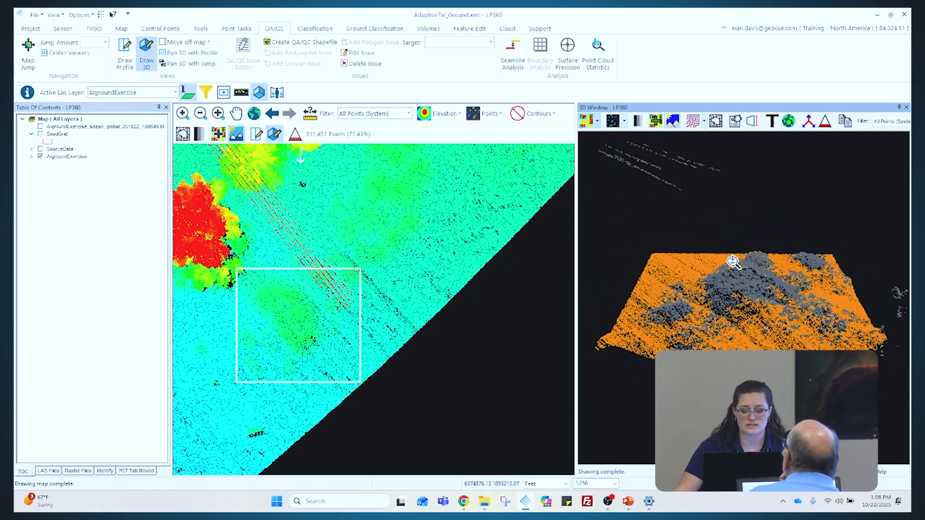
left_click(906, 108)
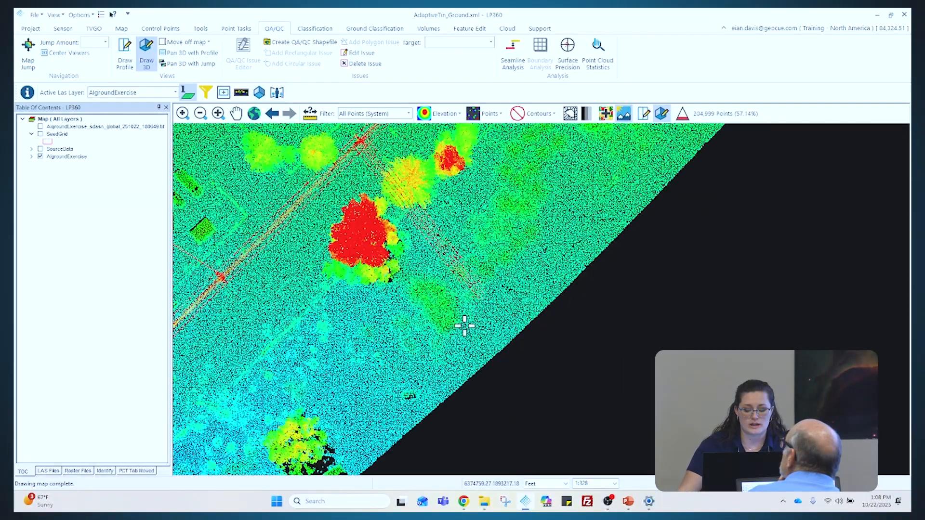
- Color the map's points by Classification and bring the neighboring trees and scattered low vegetation into view
scroll(389, 261, "down", 1)
left_click(443, 114)
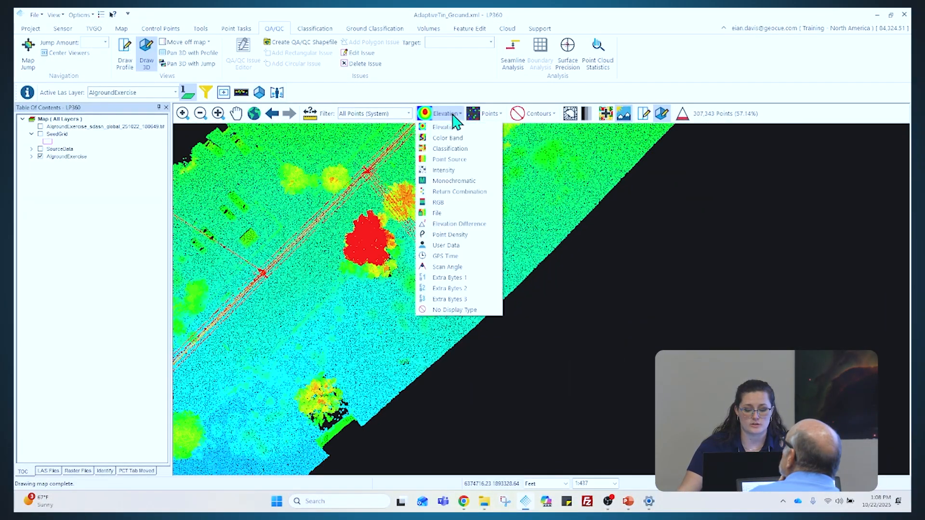
left_click(450, 149)
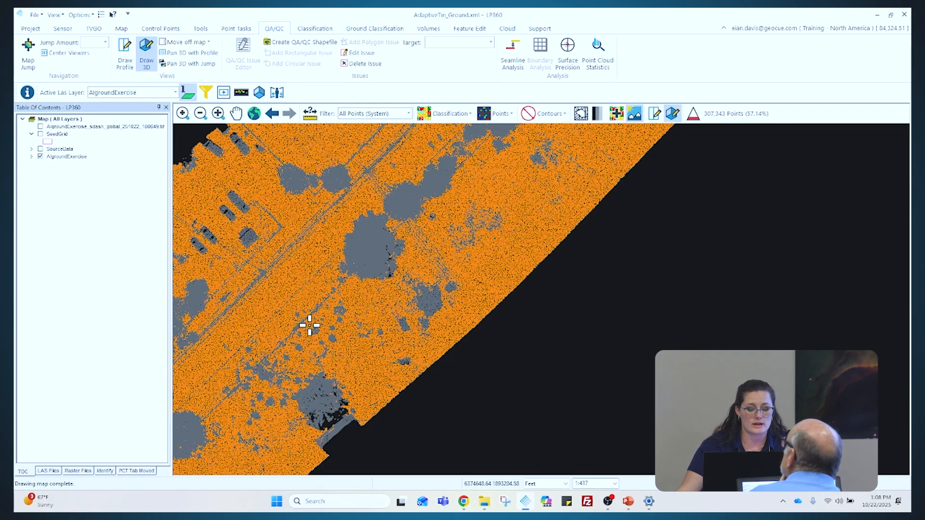
left_click(236, 113)
left_click_drag(277, 238, 378, 168)
left_click_drag(329, 276, 405, 238)
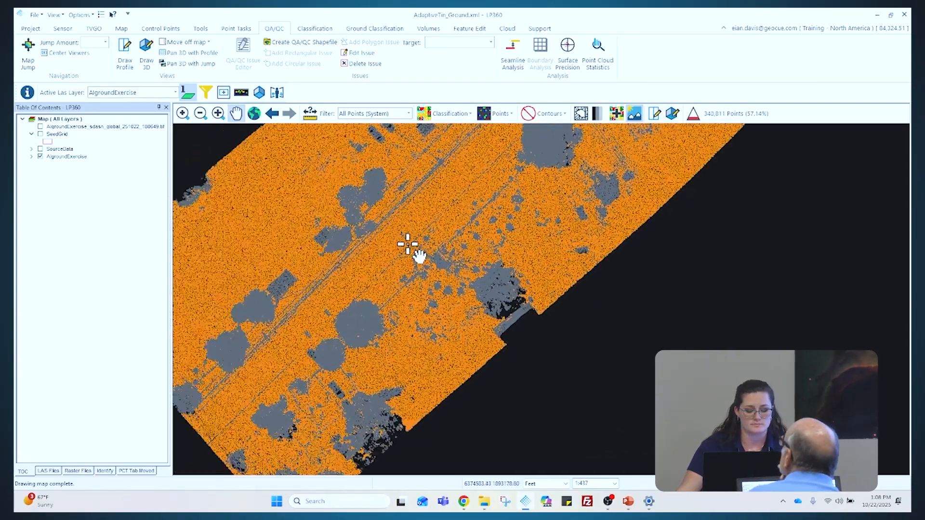
- Open the Immersive Window, color its points by Classification and enlarge the window
left_click(281, 94)
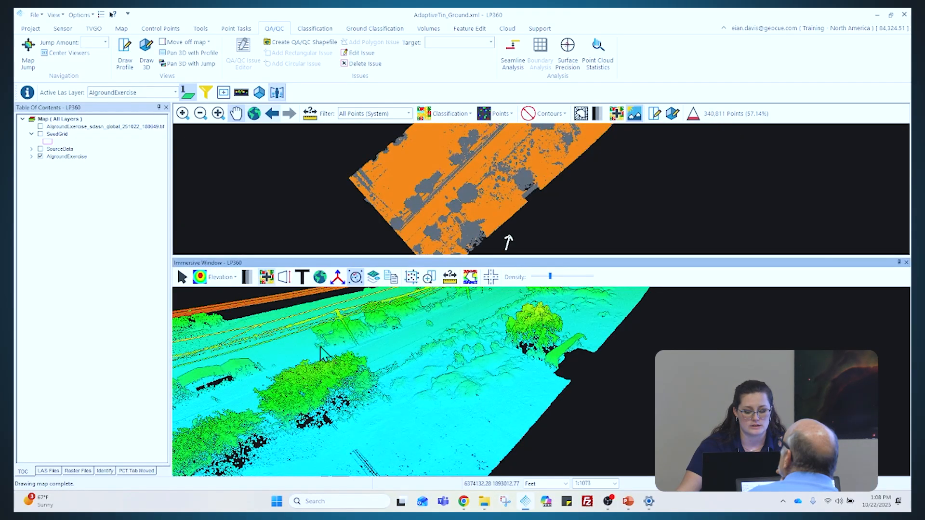
left_click(226, 278)
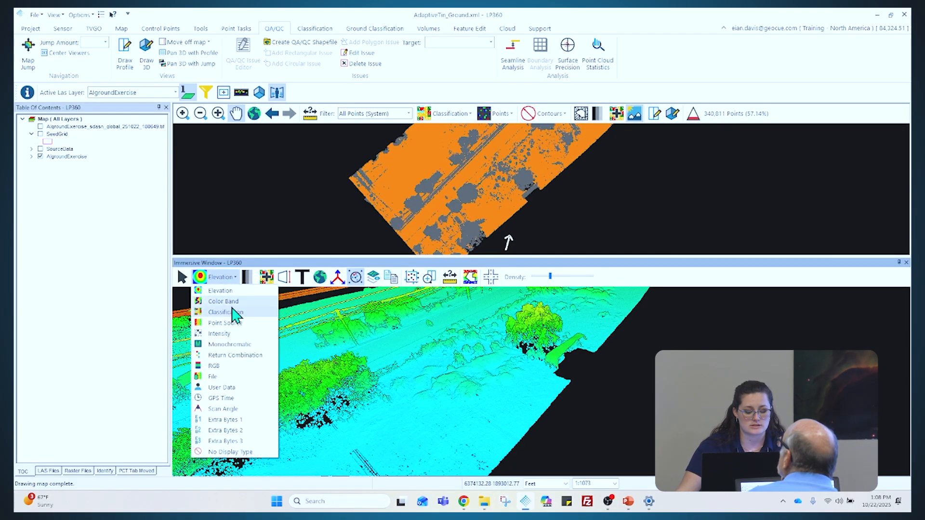
left_click(234, 317)
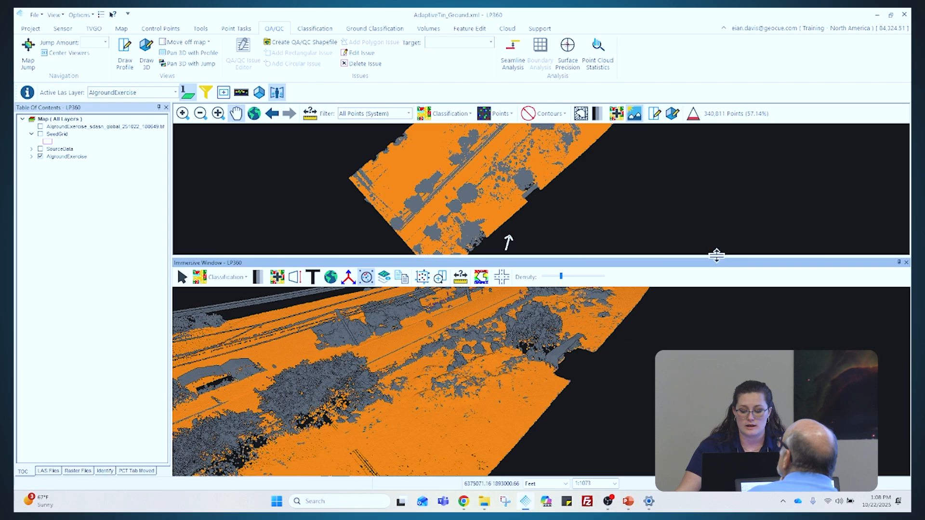
left_click_drag(716, 256, 685, 171)
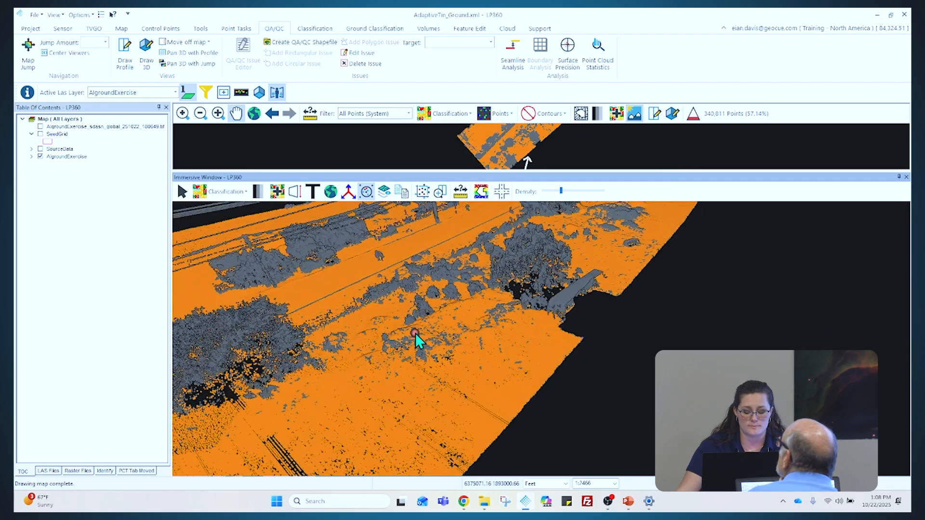
- Examine the classification of the rough terrain and low vegetation beside the field up close in the Immersive Window
left_click_drag(415, 334, 498, 325)
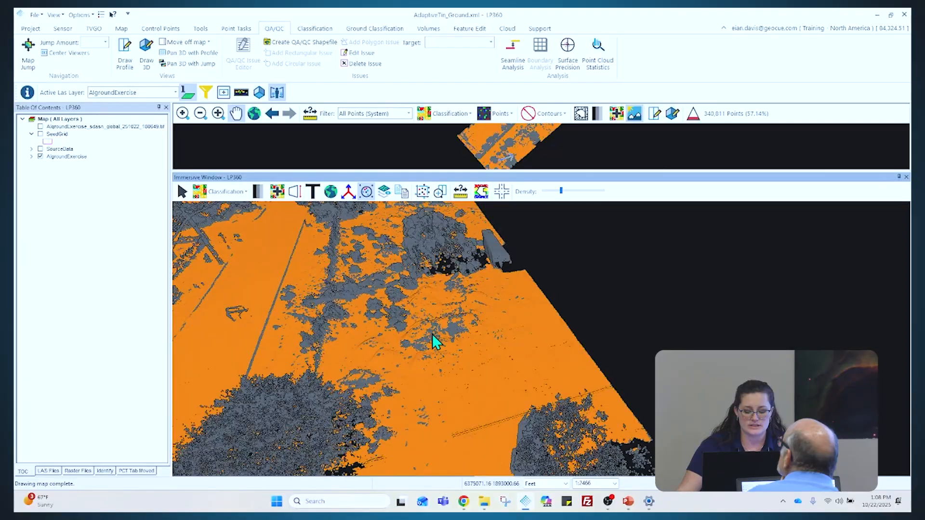
scroll(432, 333, "down", 2)
scroll(428, 333, "up", 8)
mouse_move(448, 365)
left_mouse_down()
mouse_move(522, 347)
mouse_move(575, 352)
mouse_move(450, 363)
left_mouse_up()
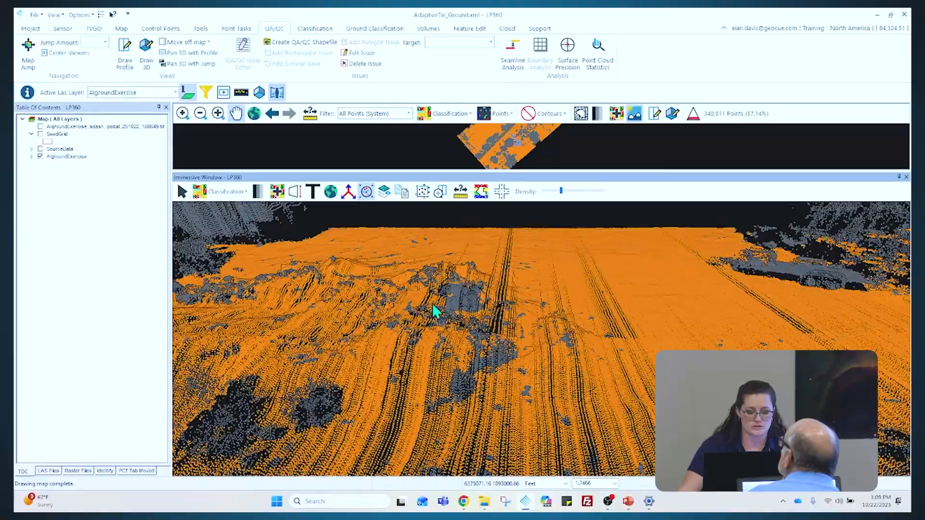
left_click_drag(434, 310, 400, 318)
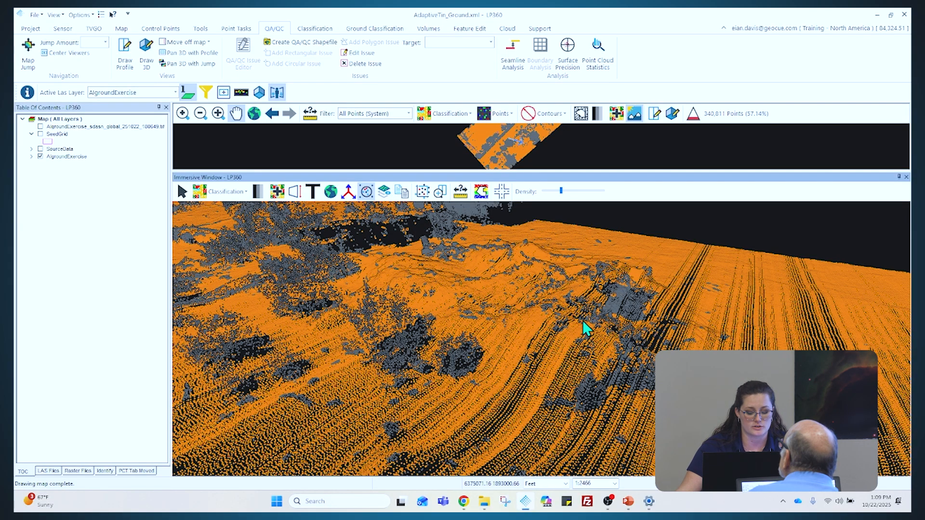
scroll(447, 307, "up", 3)
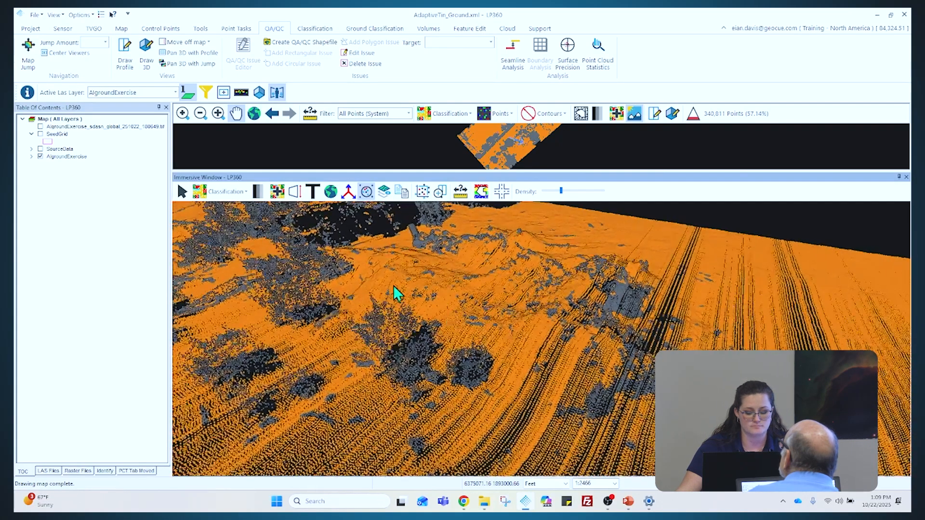
- Inspect the ground coverage beneath the large trees and around the nearby shrubs from low and oblique angles
middle_click_drag(393, 285, 508, 407)
left_click_drag(507, 407, 531, 273)
left_click_drag(422, 321, 543, 318)
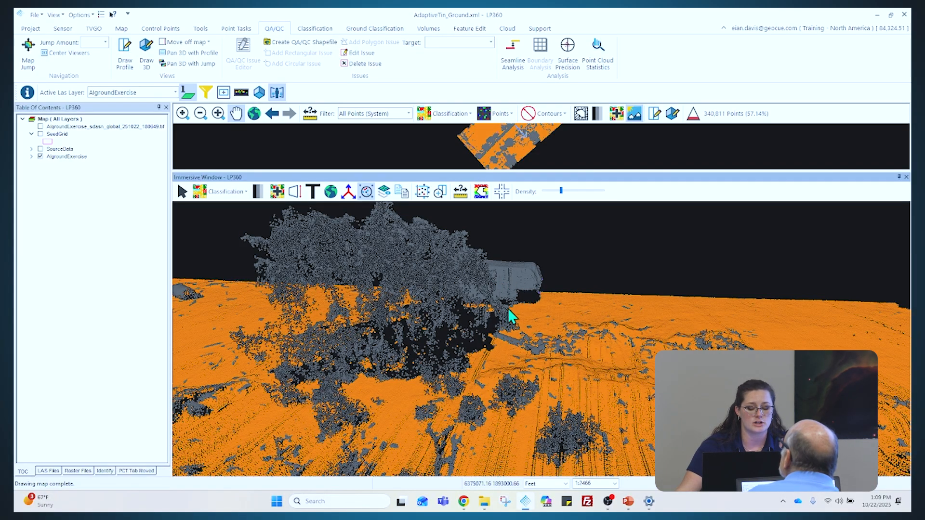
left_click_drag(511, 316, 438, 302)
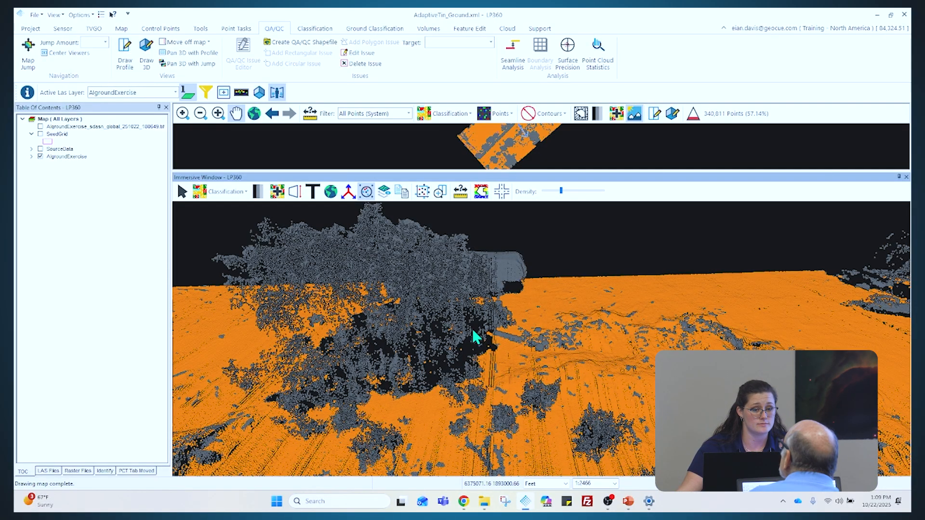
left_click_drag(472, 359, 559, 380)
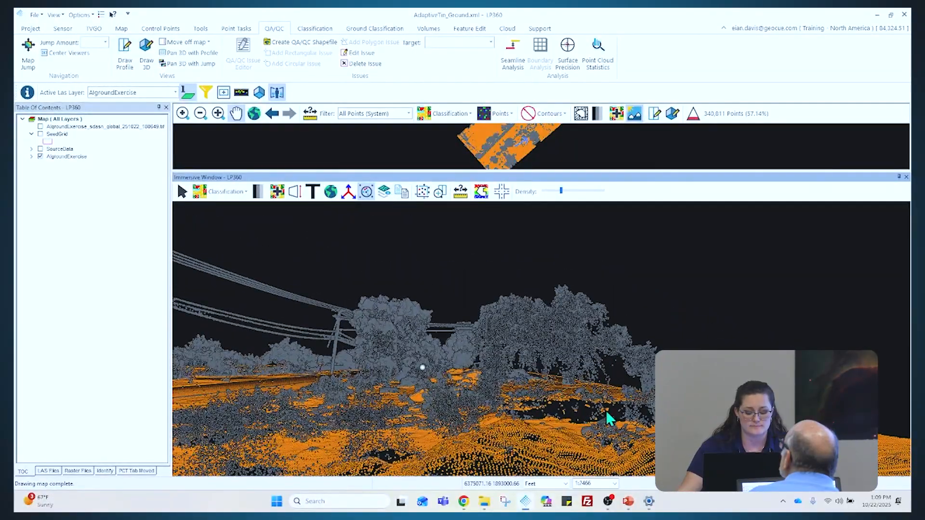
left_click_drag(606, 412, 396, 389)
left_click_drag(351, 393, 440, 404)
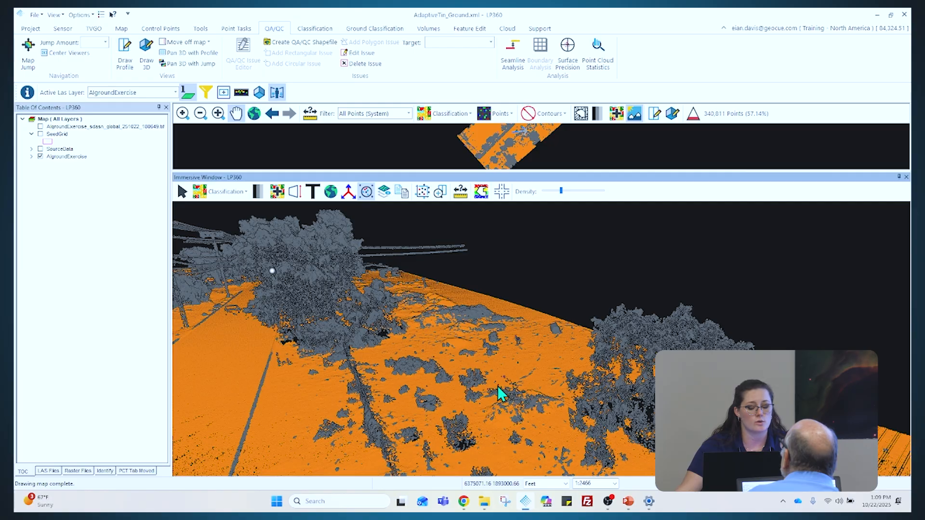
- Inspect the narrow non-ground strip running along the edge of the flat ground up close
left_click_drag(382, 326, 380, 369)
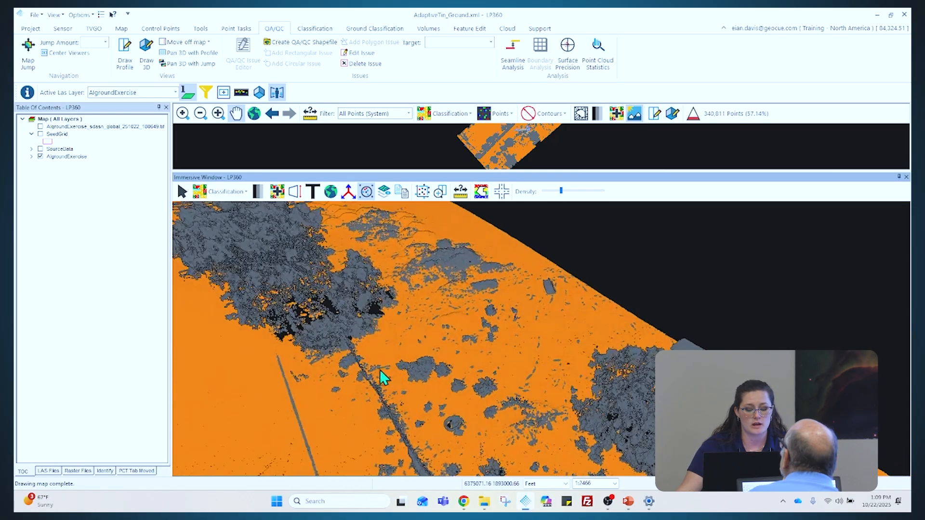
left_click_drag(294, 368, 400, 416)
scroll(344, 364, "up", 5)
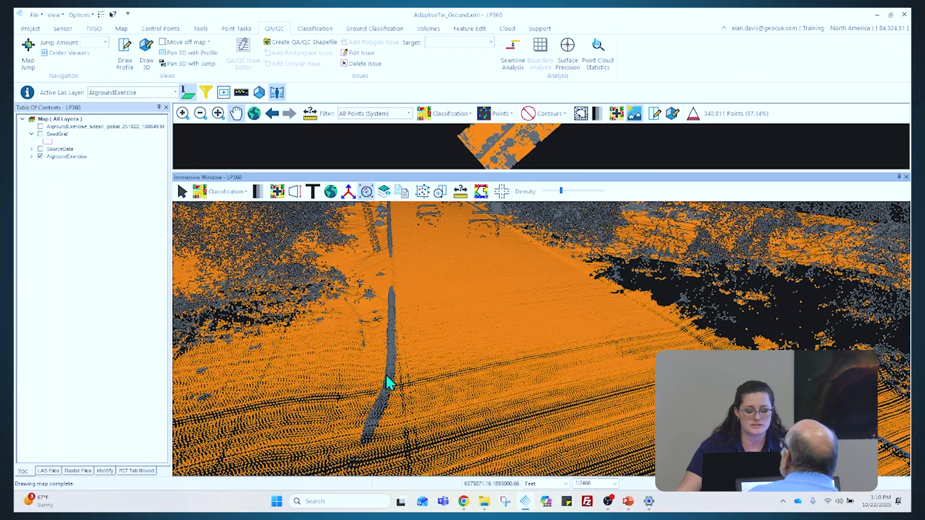
mouse_move(386, 423)
left_mouse_down()
mouse_move(402, 386)
mouse_move(466, 403)
mouse_move(434, 414)
left_mouse_up()
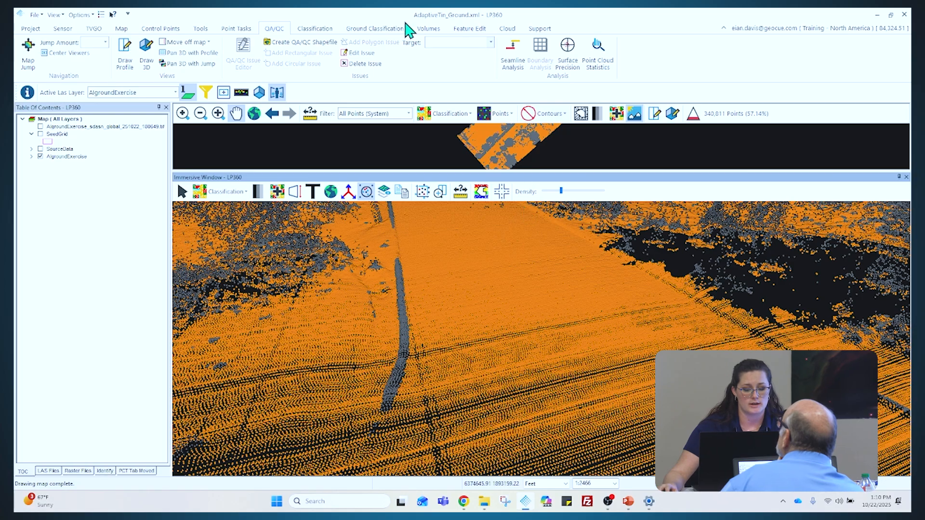
- Open the Ground Cleaning tool from the ground classification cleanup tools and move its window clear of the point cloud
key("ctrl")
key("ctrl")
key("ctrl")
key("ctrl")
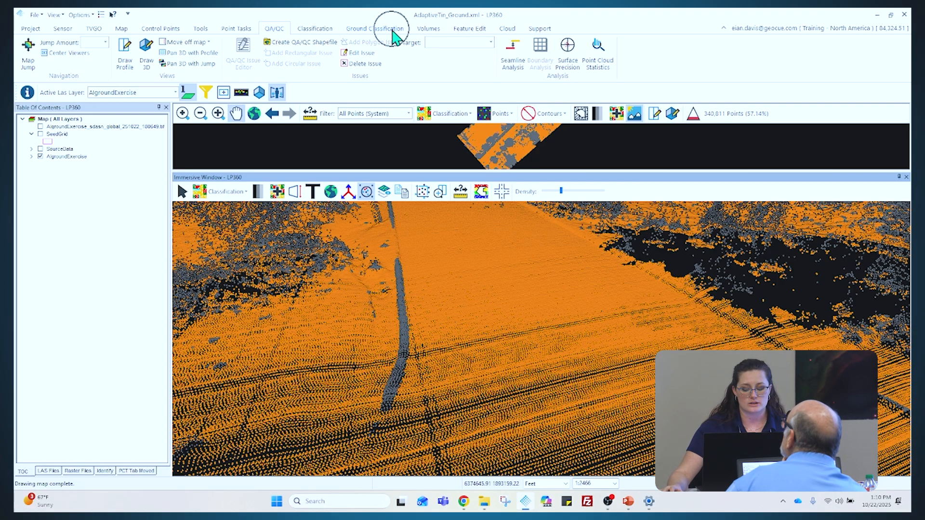
left_click(391, 30)
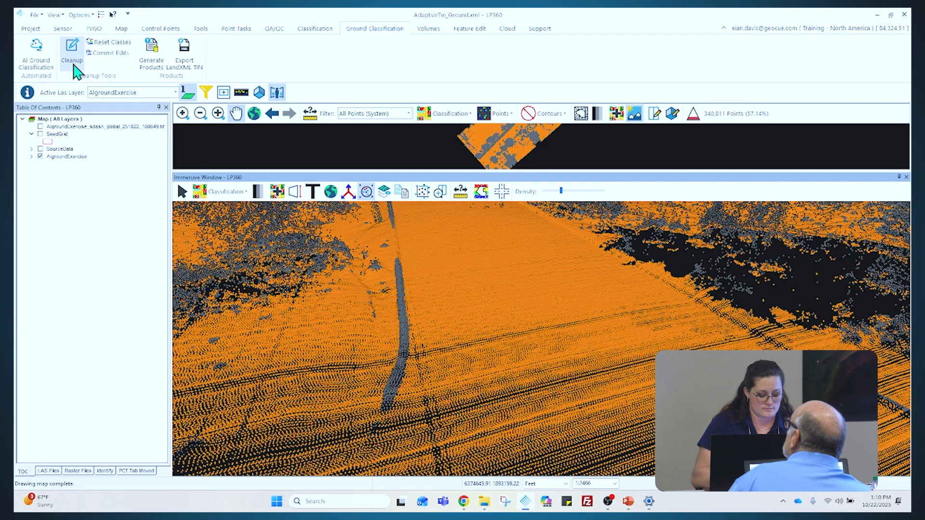
key("ctrl")
key("ctrl")
key("ctrl")
key("ctrl")
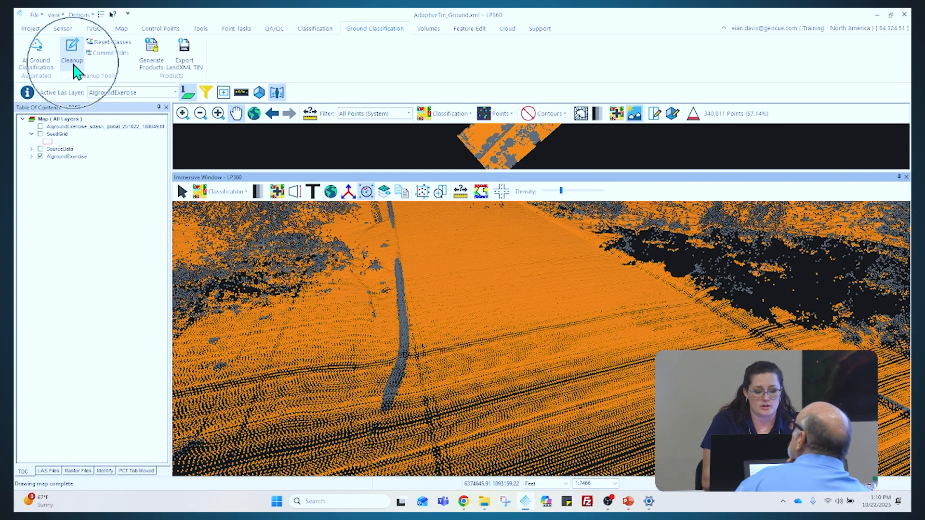
key("ctrl")
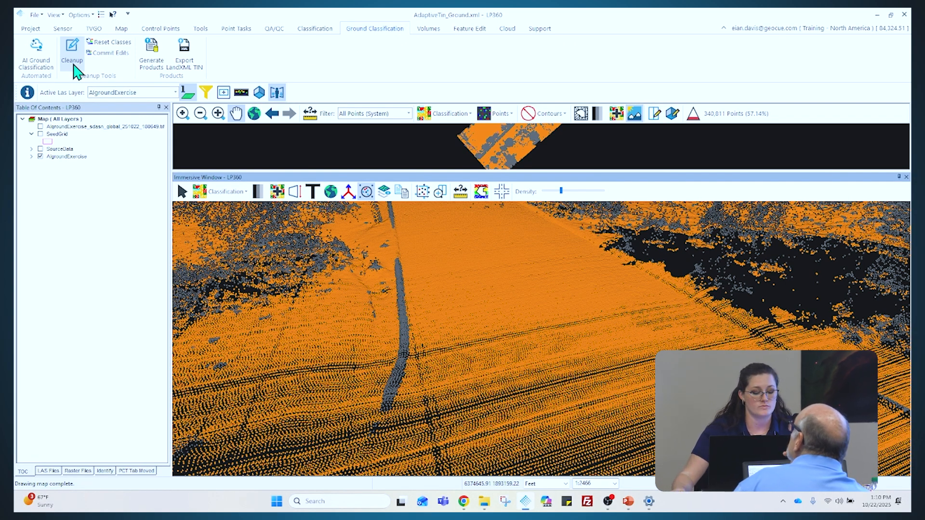
left_click(75, 67)
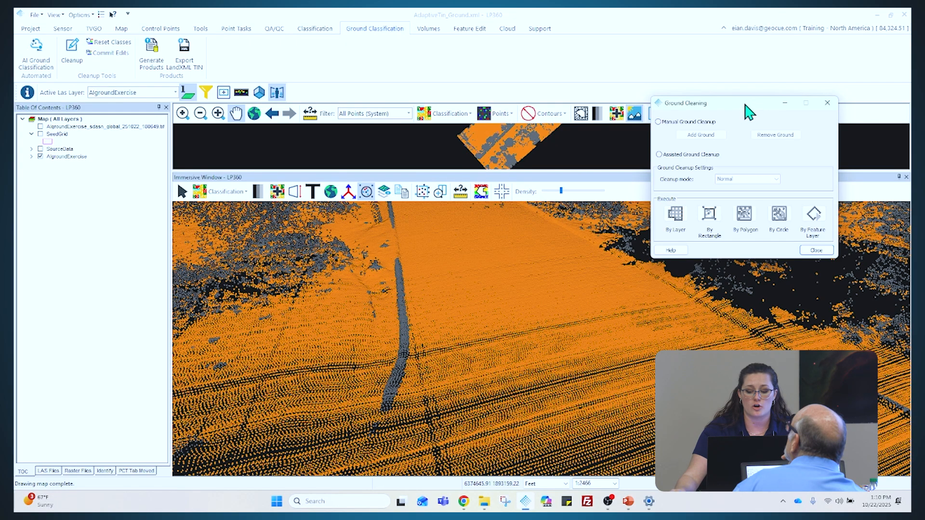
left_click_drag(749, 112, 699, 29)
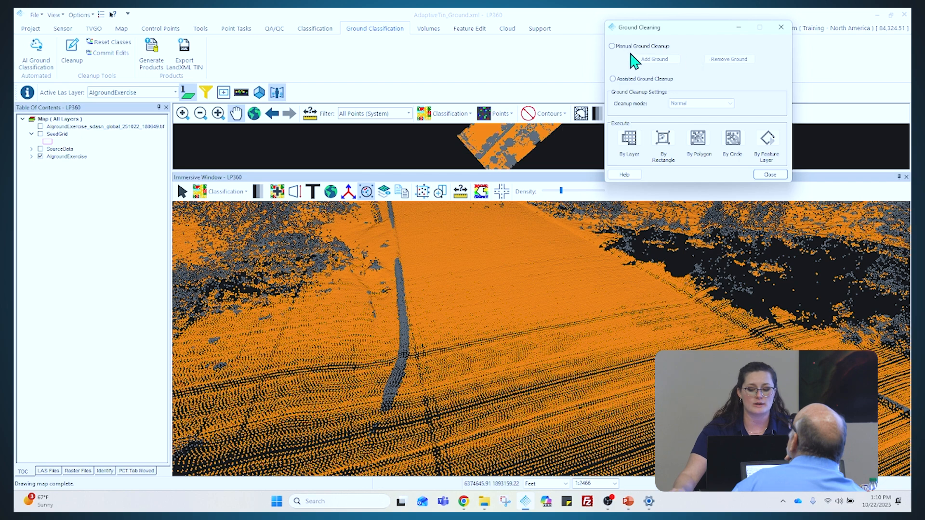
- Using Add Ground in Manual Ground Cleanup, outline the narrow non-ground strip with a polygon and classify its points, proceeding without undo
left_click(613, 45)
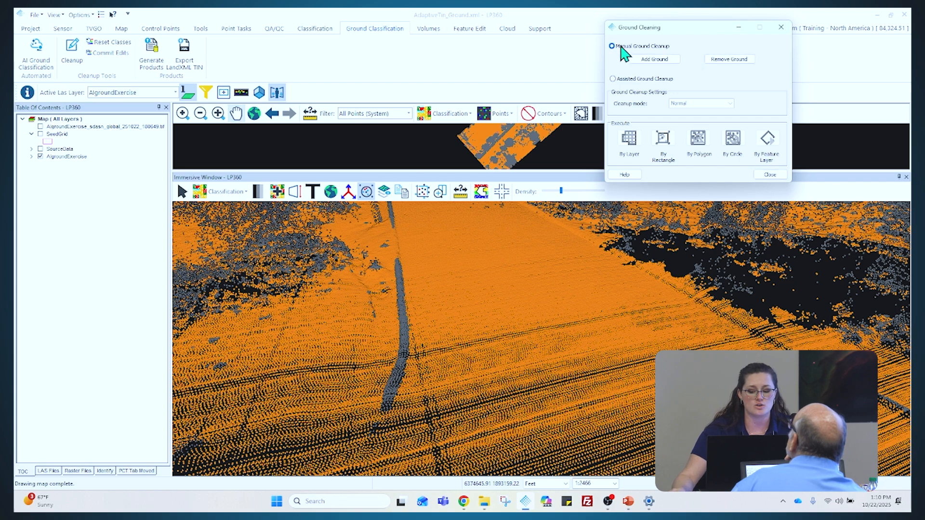
left_click(655, 59)
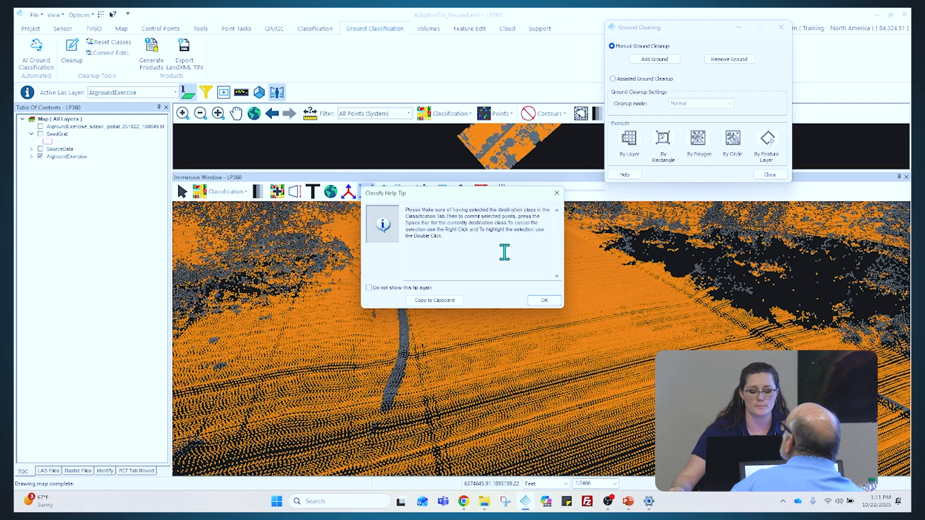
left_click(543, 303)
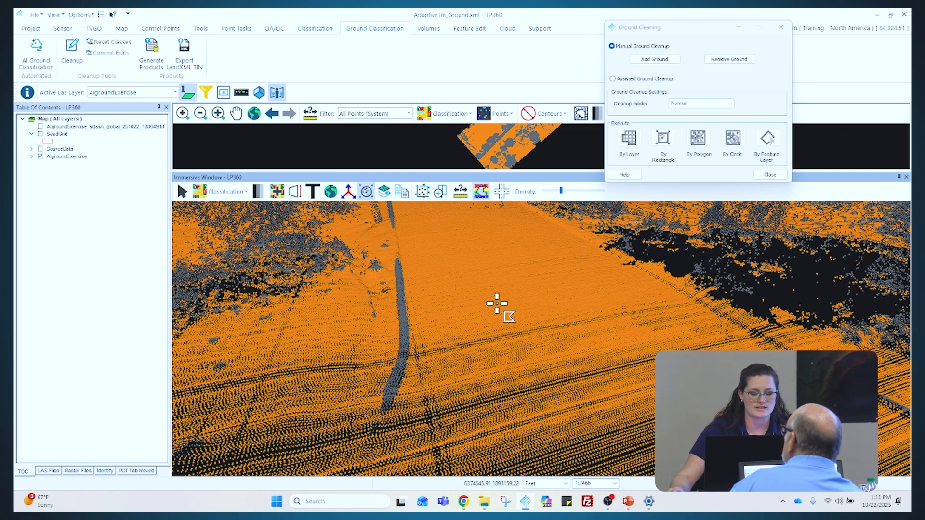
left_click(376, 421)
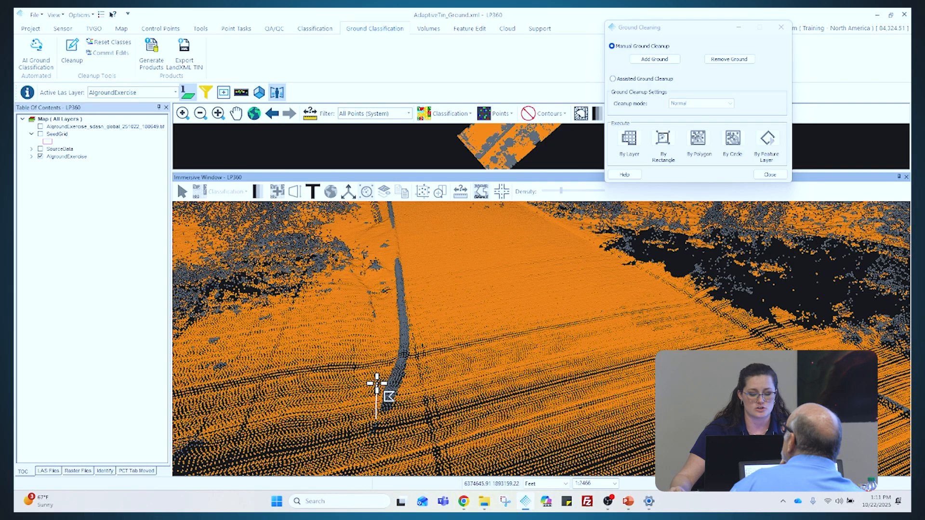
left_click(376, 383)
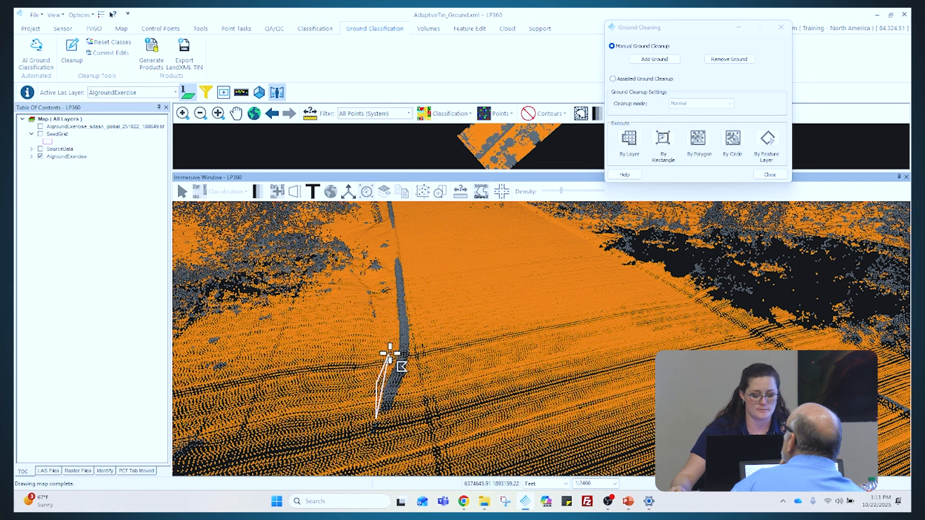
left_click(388, 354)
left_click(394, 319)
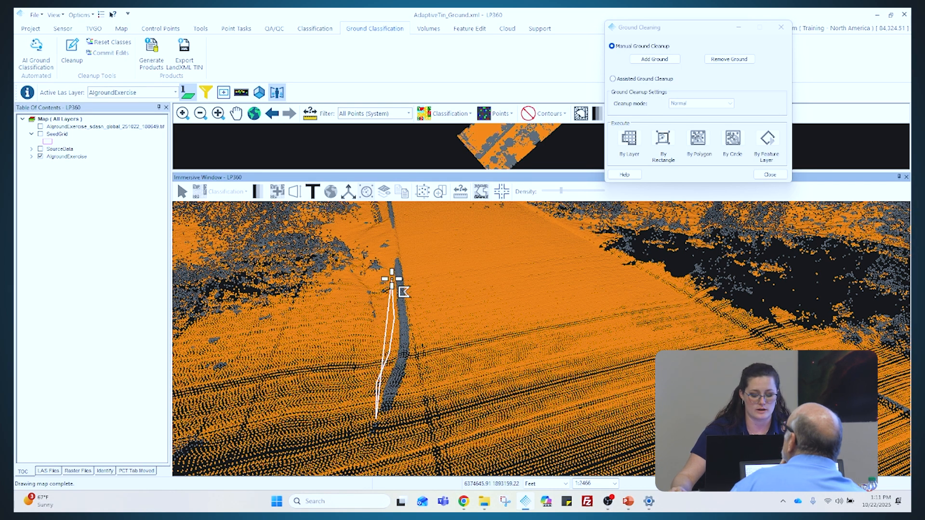
left_click(391, 254)
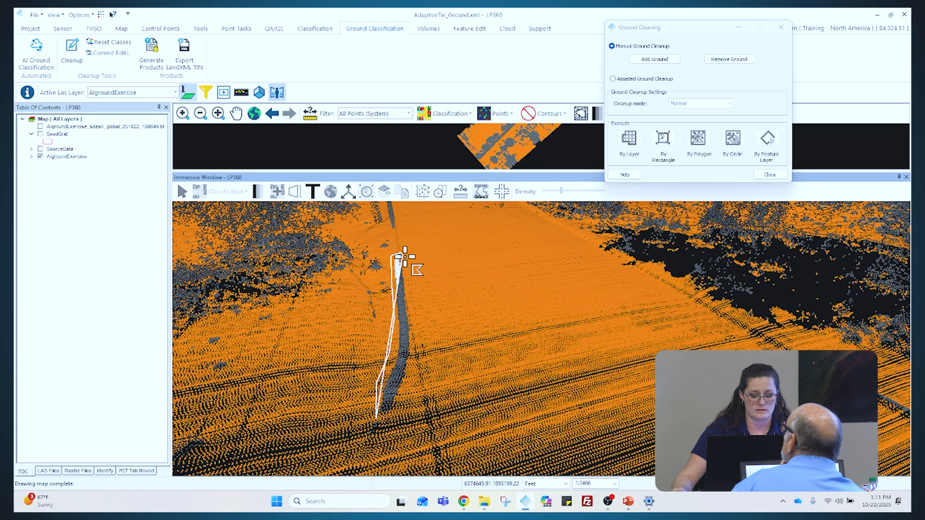
left_click(417, 338)
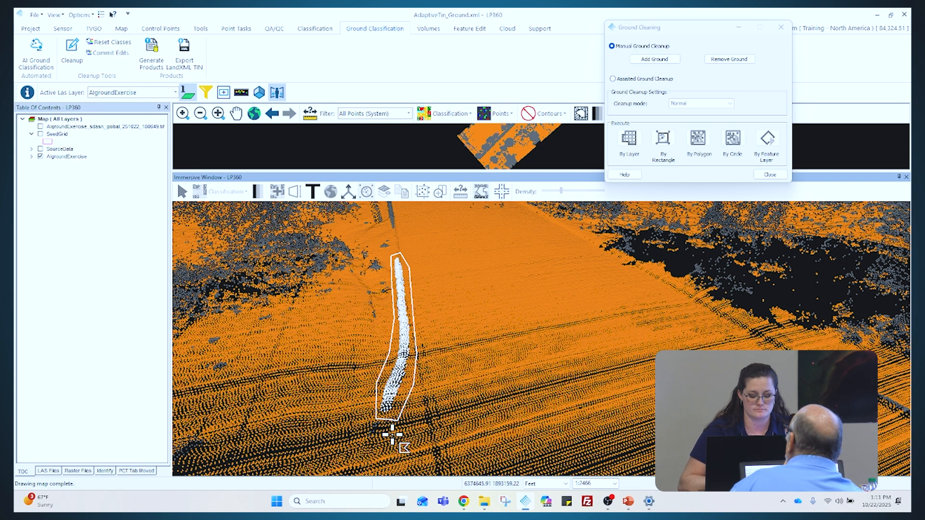
double_click(392, 435)
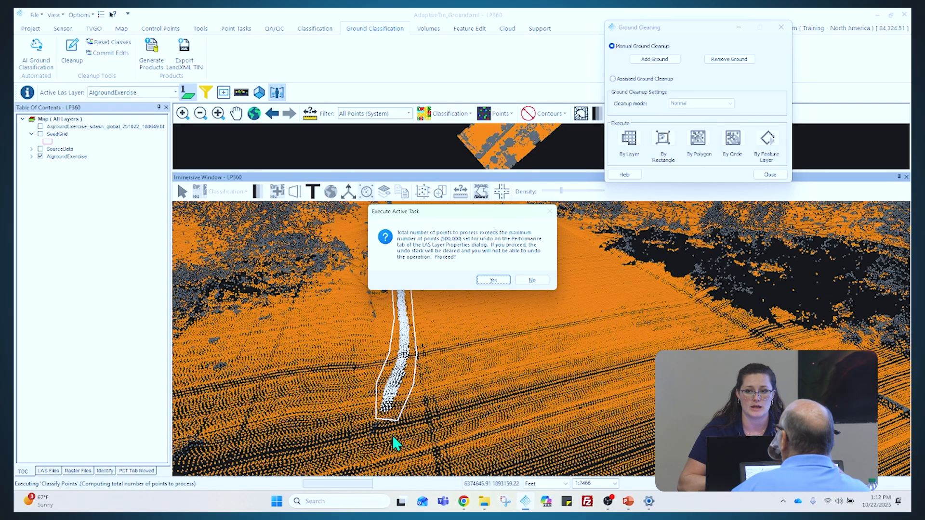
left_click(493, 281)
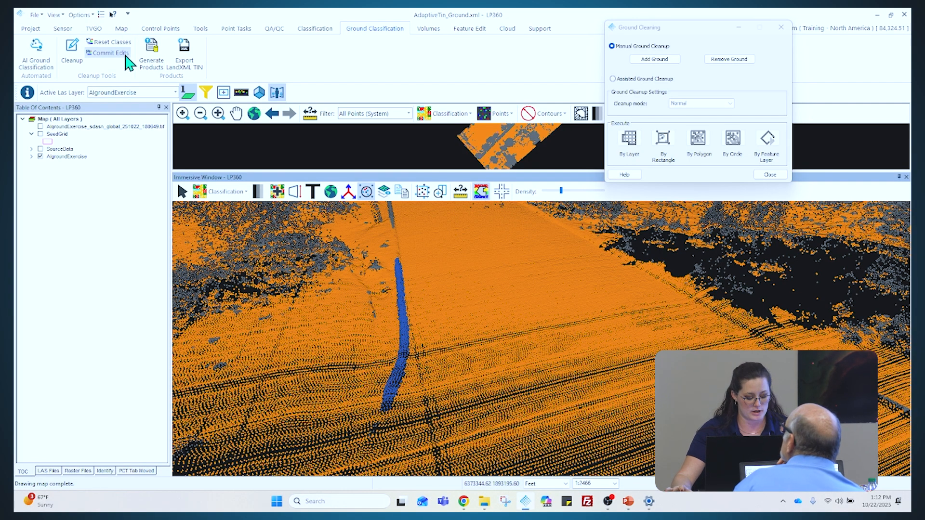
- Commit the edits, moving all points from the Edits (20) class to the Ground (2) class across the active LAS layer
left_click(125, 54)
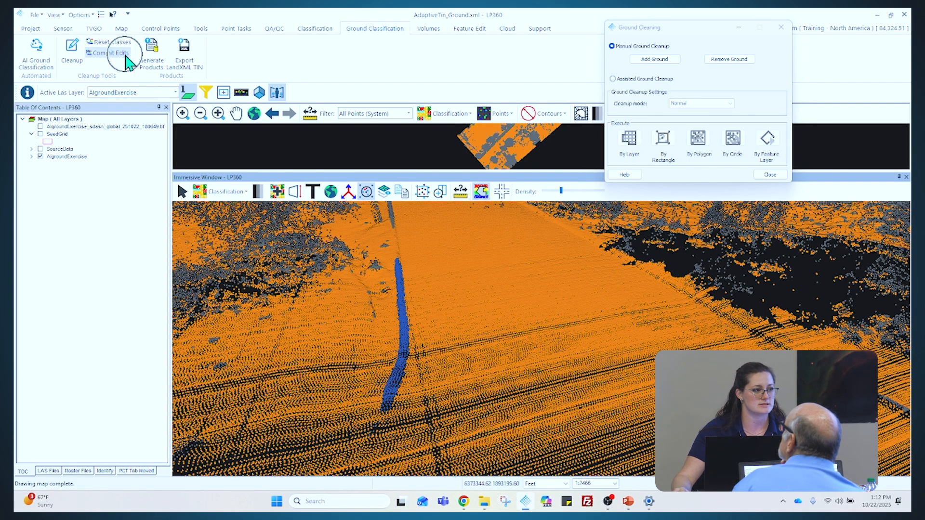
left_click(126, 54)
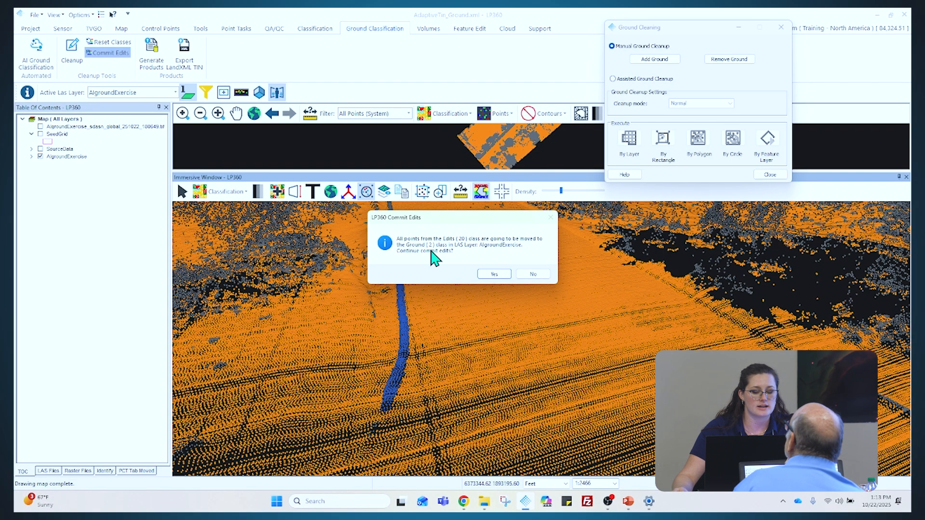
left_click(495, 275)
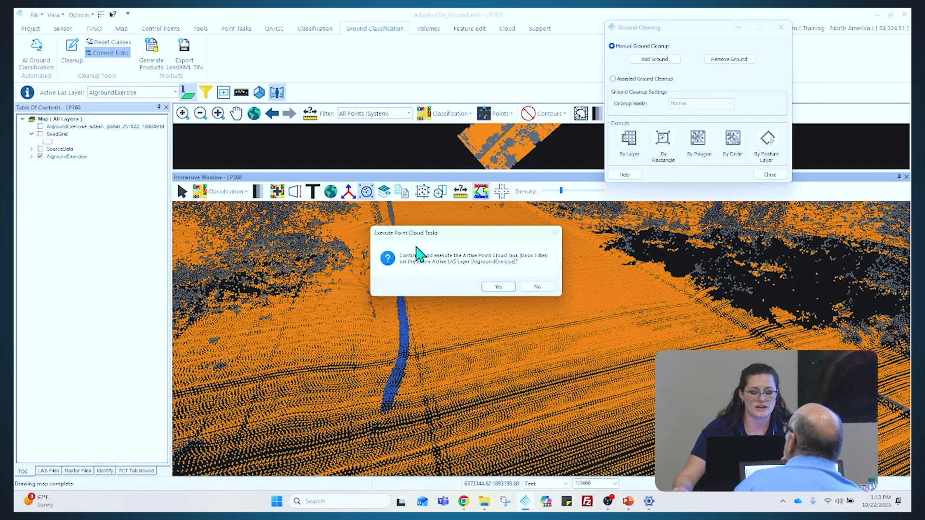
left_click(496, 287)
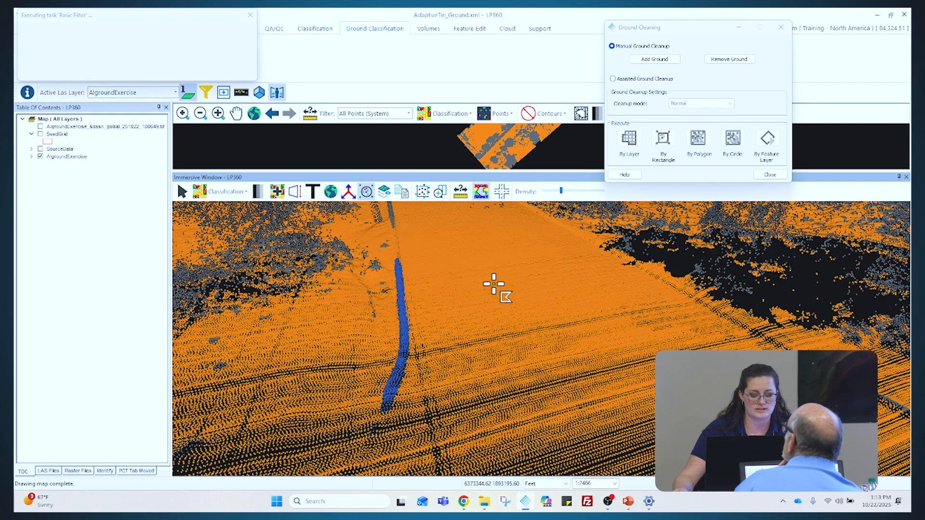
left_click(509, 287)
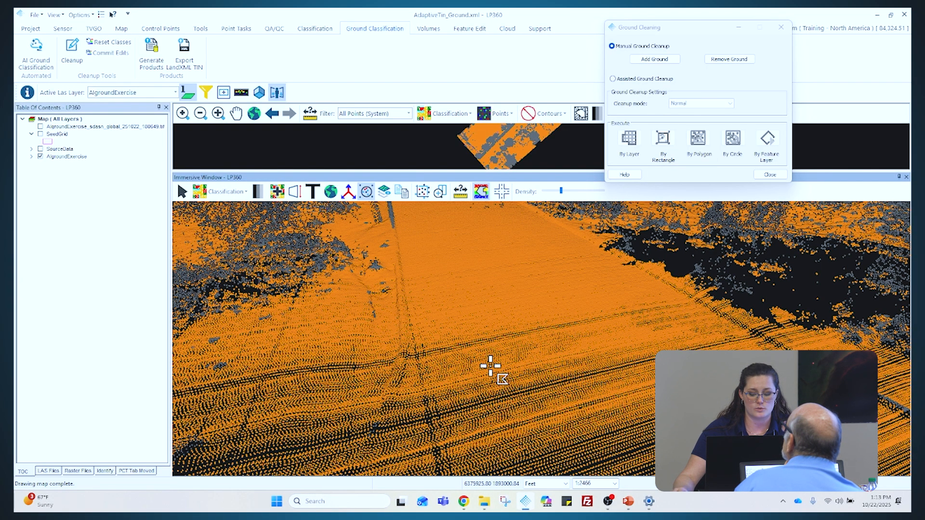
- Close the Immersive Window and display the classified map as a Tin Surface, with the Ground Cleaning window moved off it
left_click(906, 177)
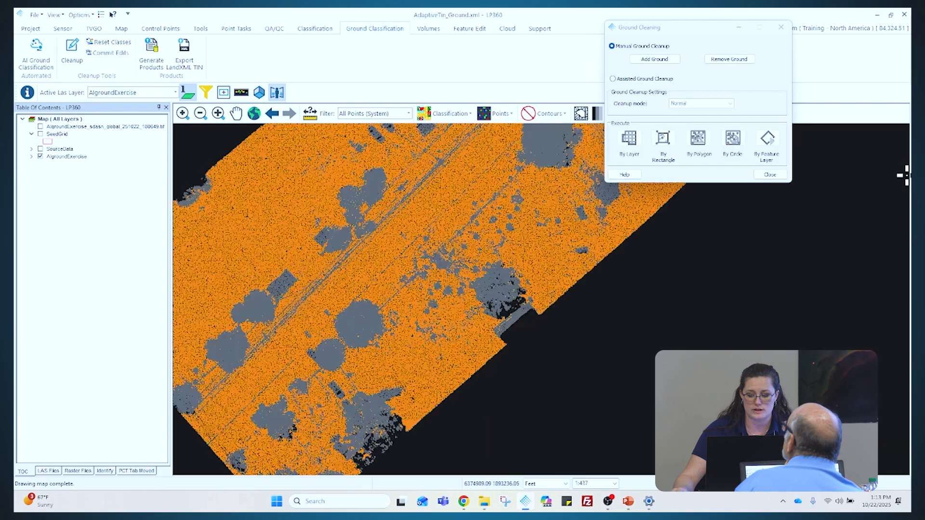
scroll(313, 279, "up", 1)
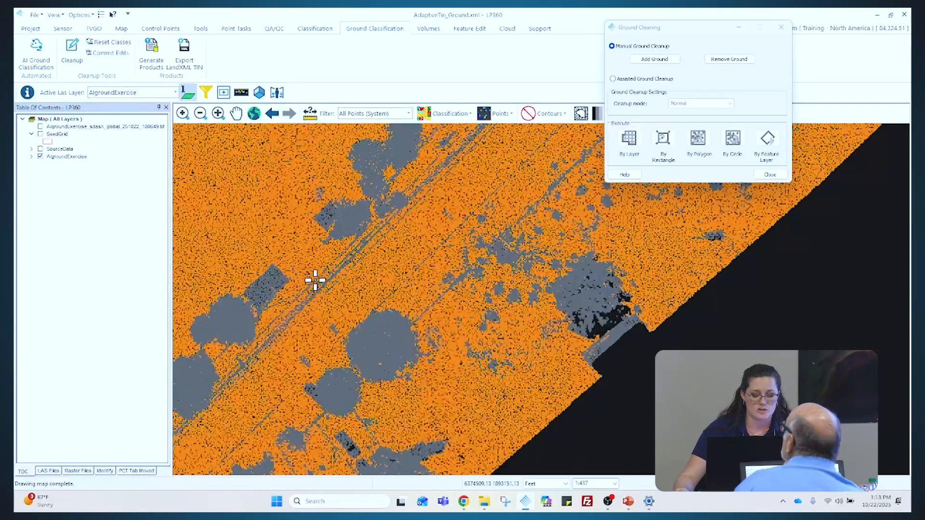
scroll(386, 214, "up", 1)
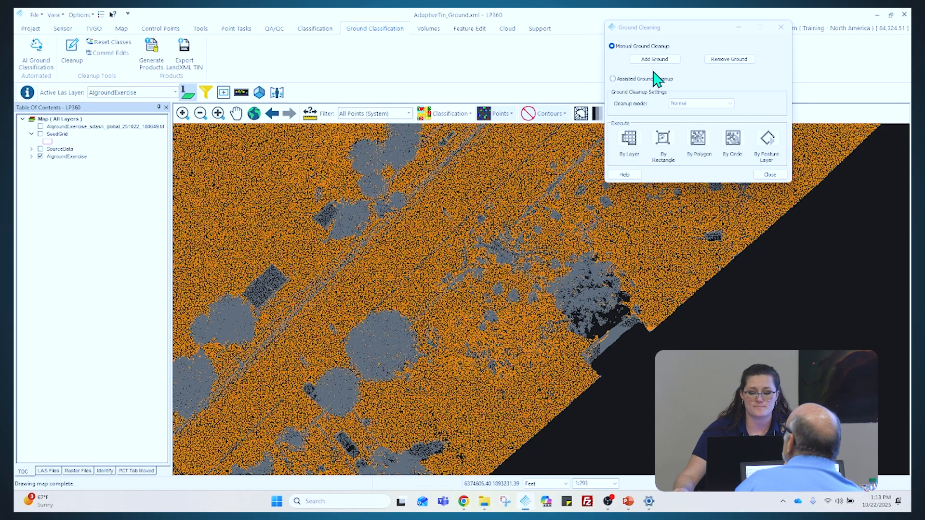
left_click_drag(672, 28, 95, 31)
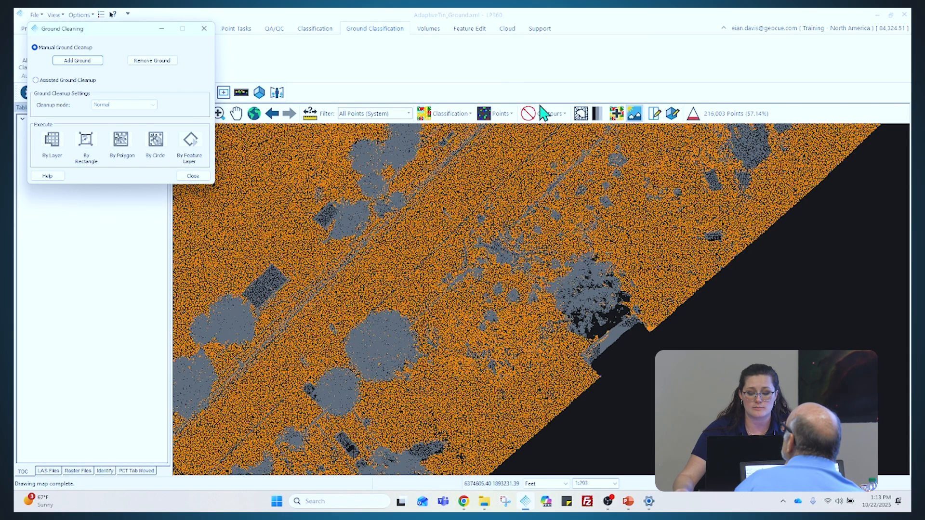
left_click(500, 114)
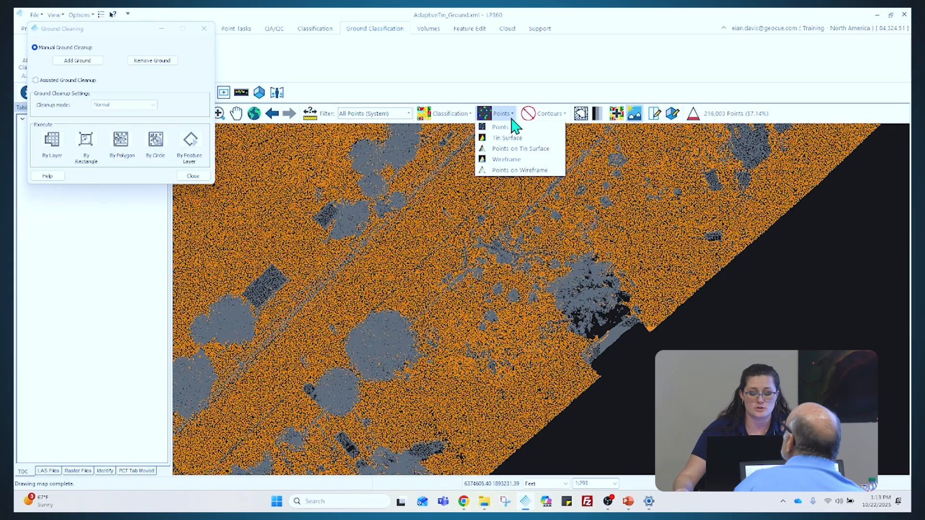
left_click(511, 139)
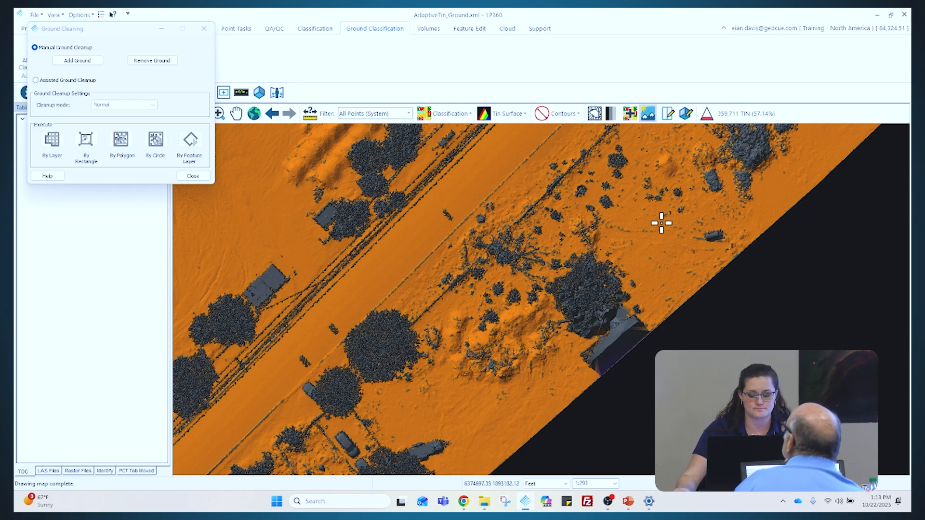
- Using Add Ground on the Tin Surface, outline the wide grey non-ground strip beside the dirt mound with a polygon and classify its points
scroll(661, 223, "down", 3)
scroll(558, 289, "up", 1)
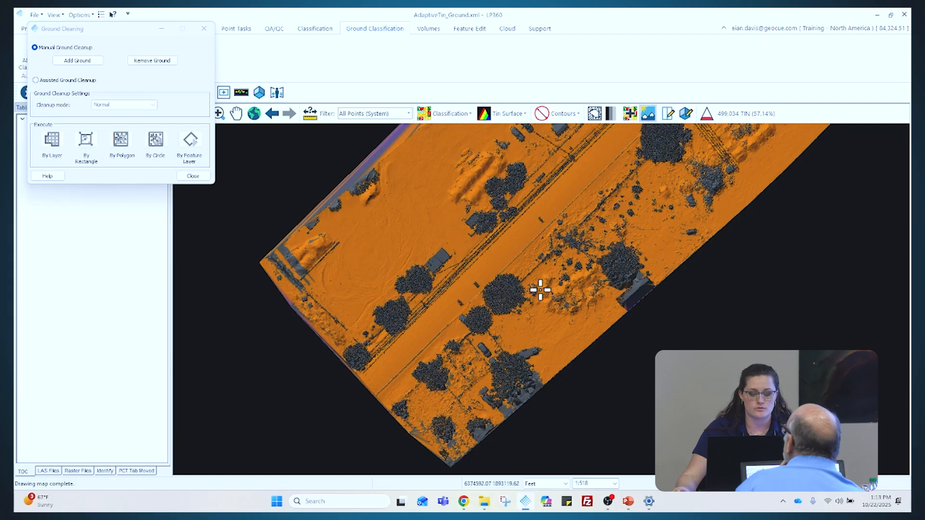
scroll(293, 270, "up", 2)
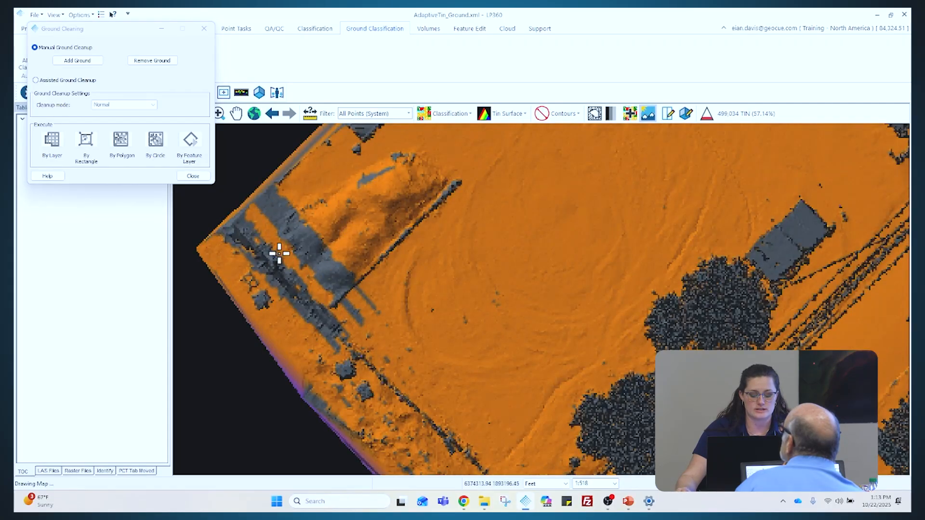
scroll(293, 219, "up", 3)
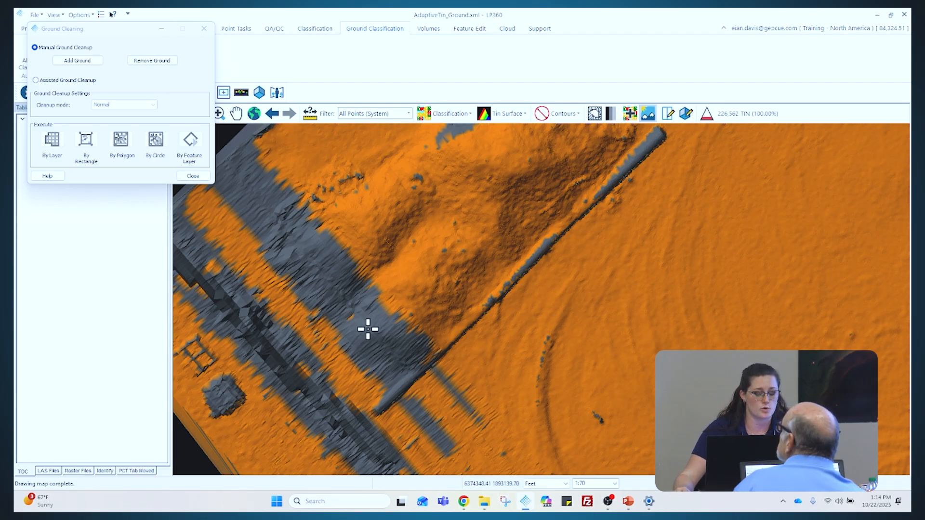
left_click(64, 61)
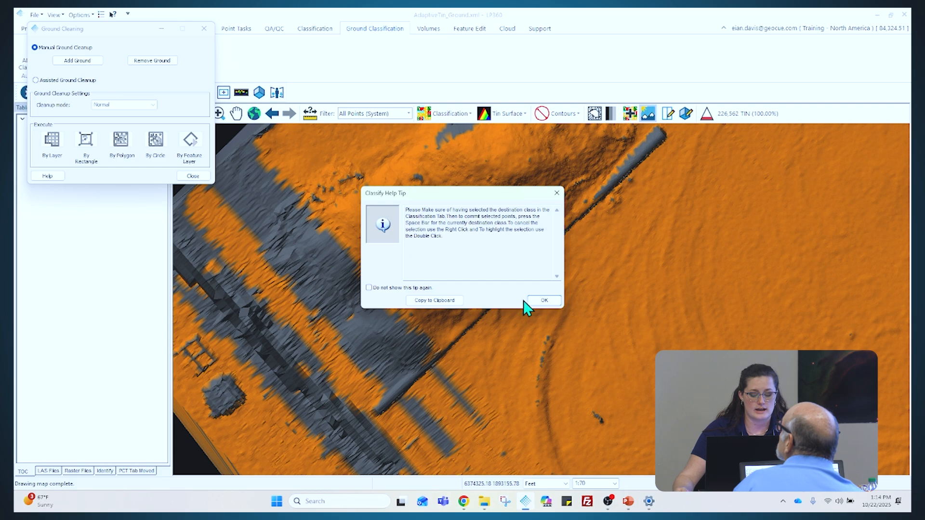
left_click(540, 301)
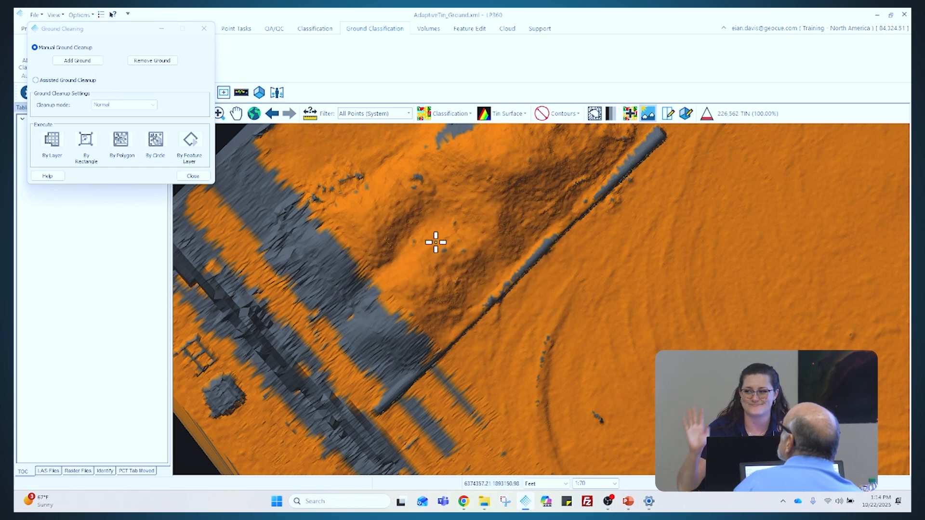
left_click(376, 389)
left_click(433, 341)
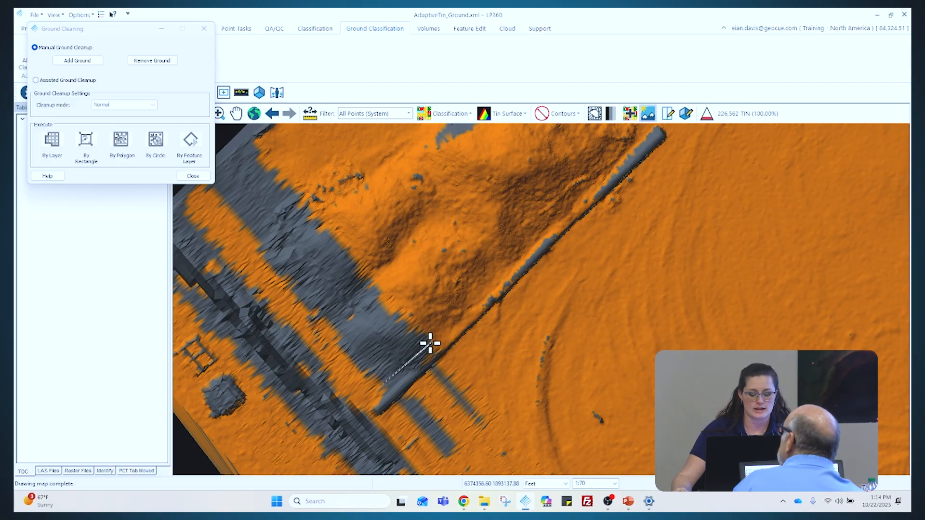
left_click(373, 278)
left_click(301, 202)
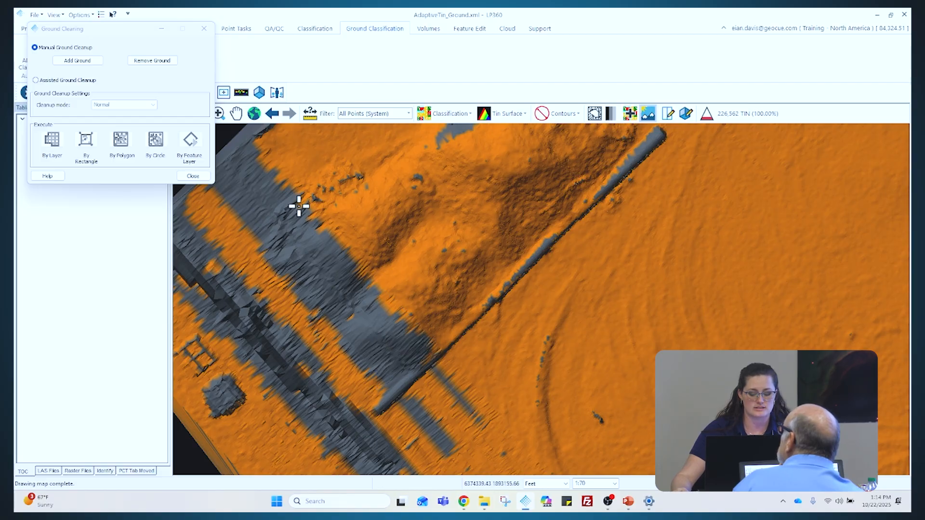
left_click(266, 173)
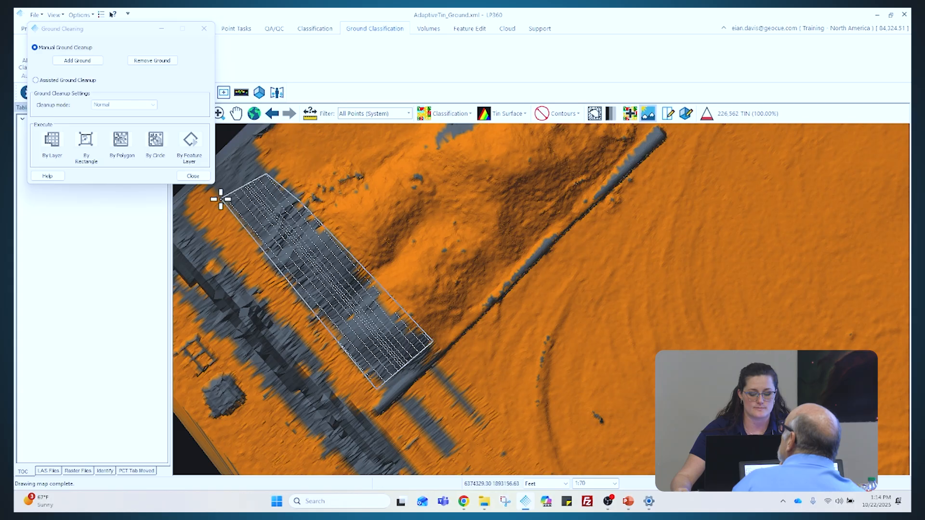
left_click(221, 200)
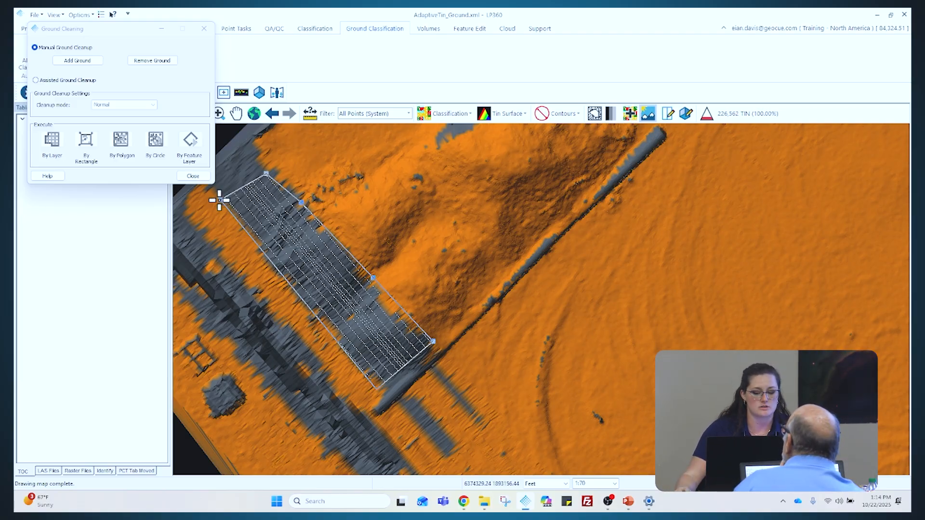
left_click_drag(220, 199, 238, 217)
left_click(228, 210)
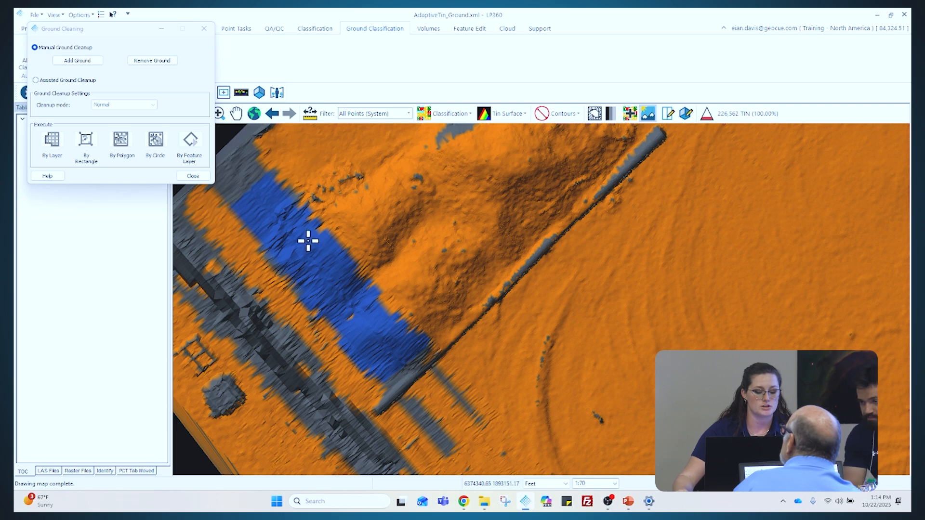
- Switch the map display to Points to inspect the point coverage of the edited strip, and return it to Tin Surface
left_click(508, 115)
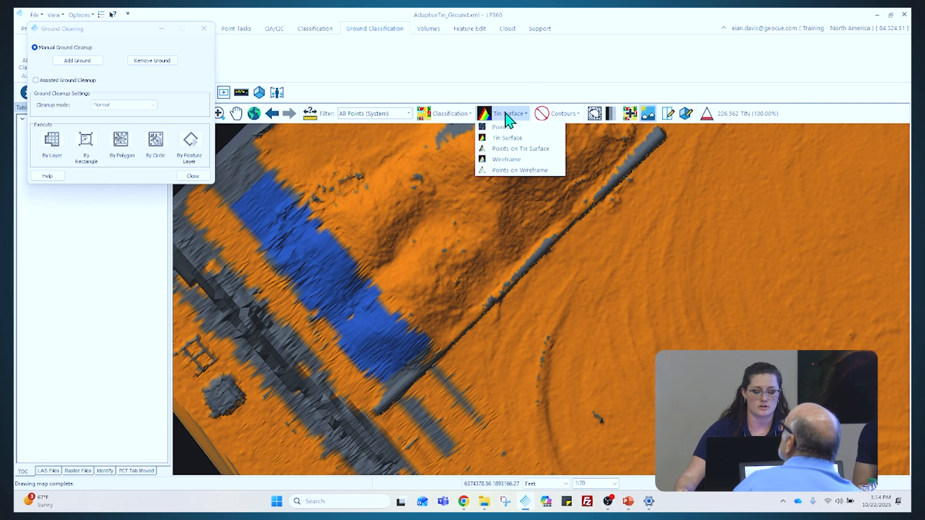
left_click(513, 128)
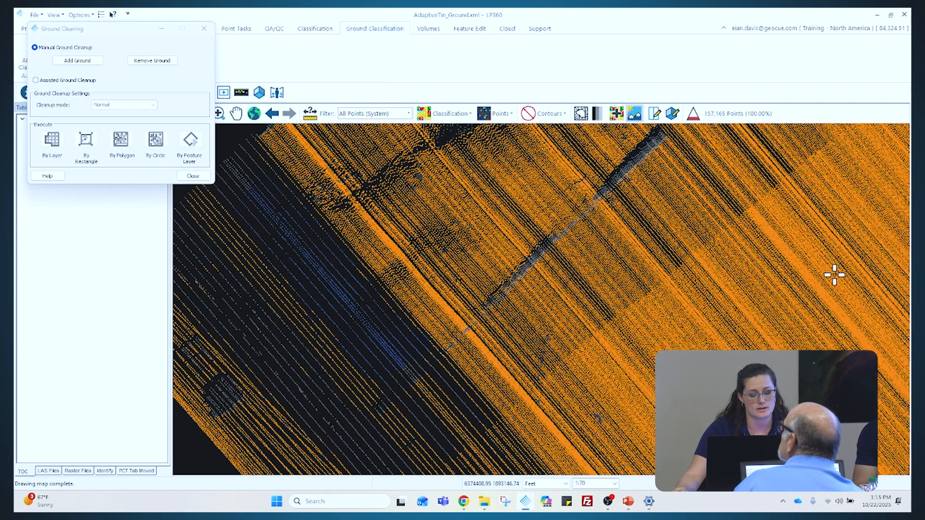
left_click(500, 113)
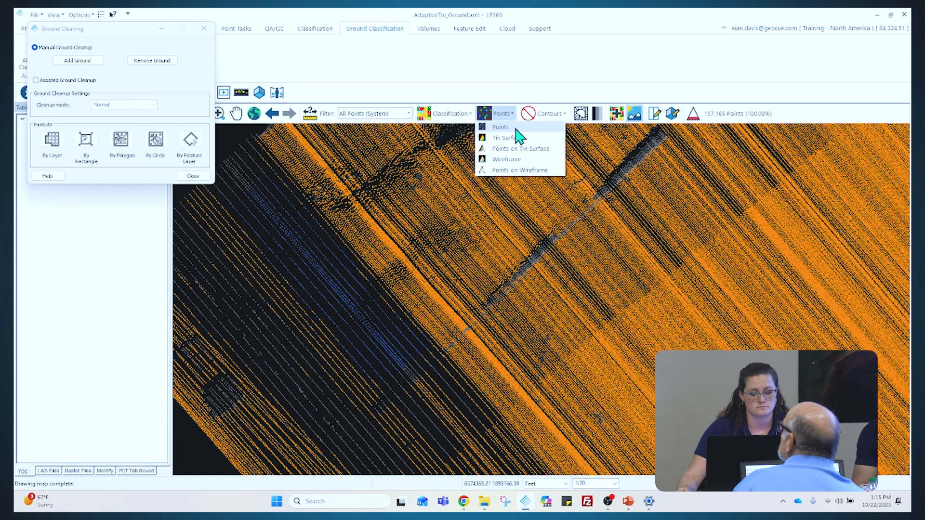
left_click(519, 145)
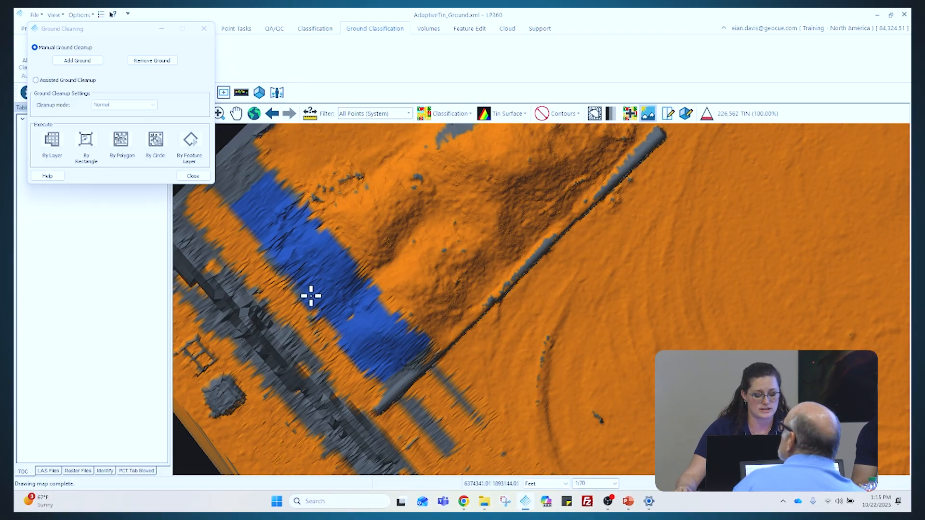
- Using Remove Ground, outline the ring-shaped rough patch beside the large tree with a polygon and take its points out of the ground class
scroll(310, 296, "down", 3)
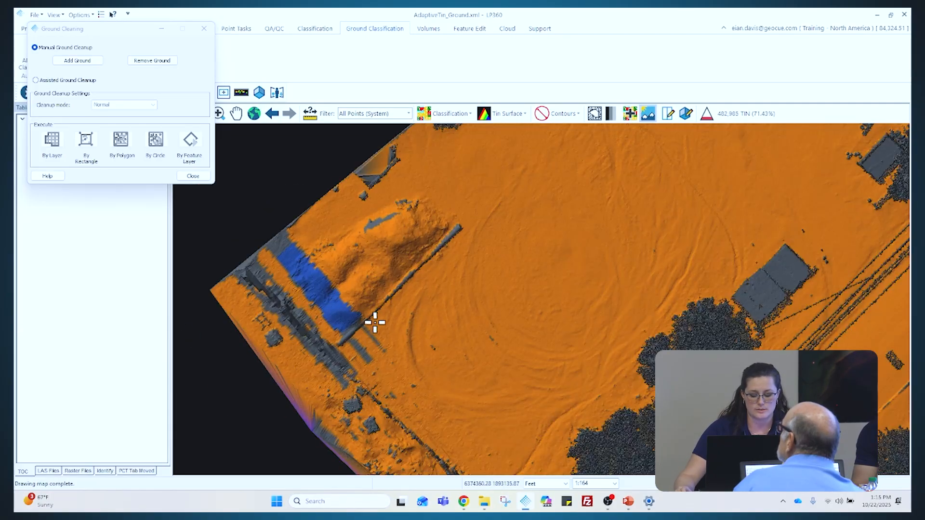
scroll(324, 299, "down", 2)
scroll(659, 211, "up", 1)
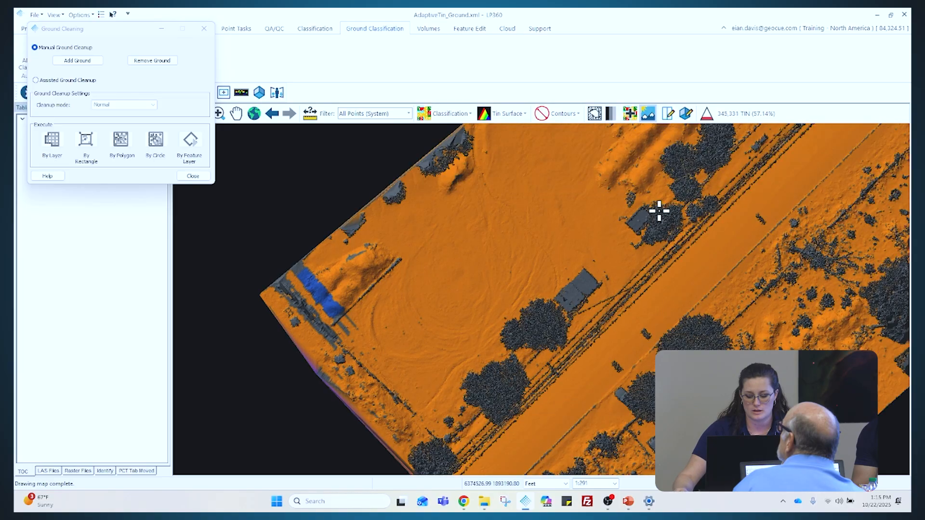
scroll(852, 334, "up", 2)
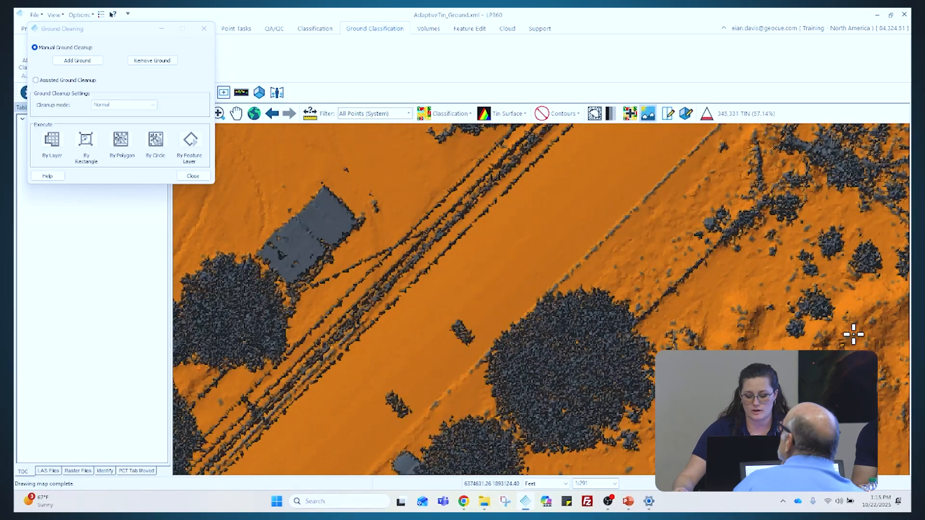
scroll(790, 337, "up", 2)
scroll(765, 328, "up", 2)
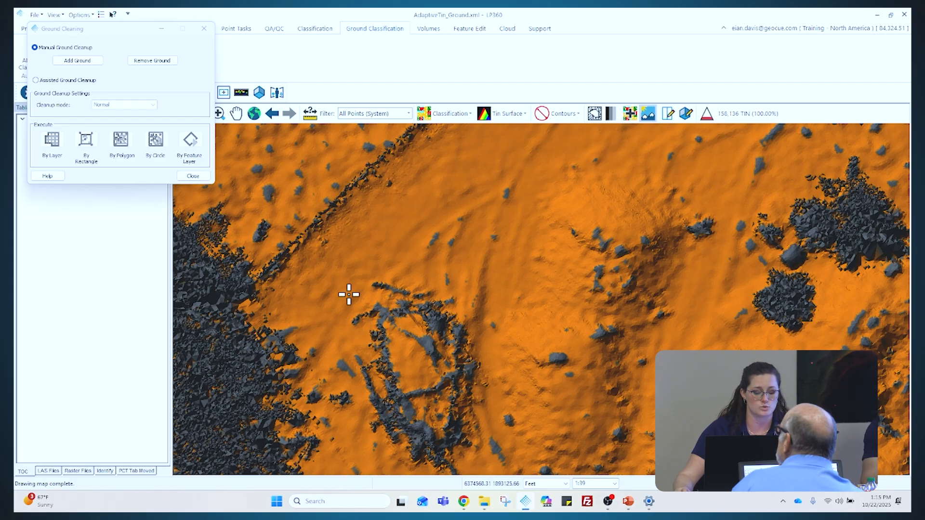
left_click(166, 61)
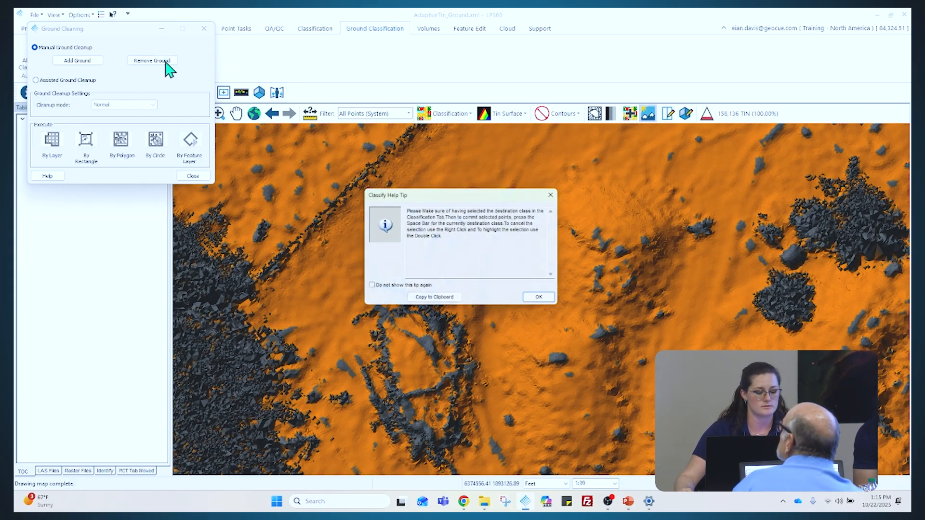
left_click(545, 300)
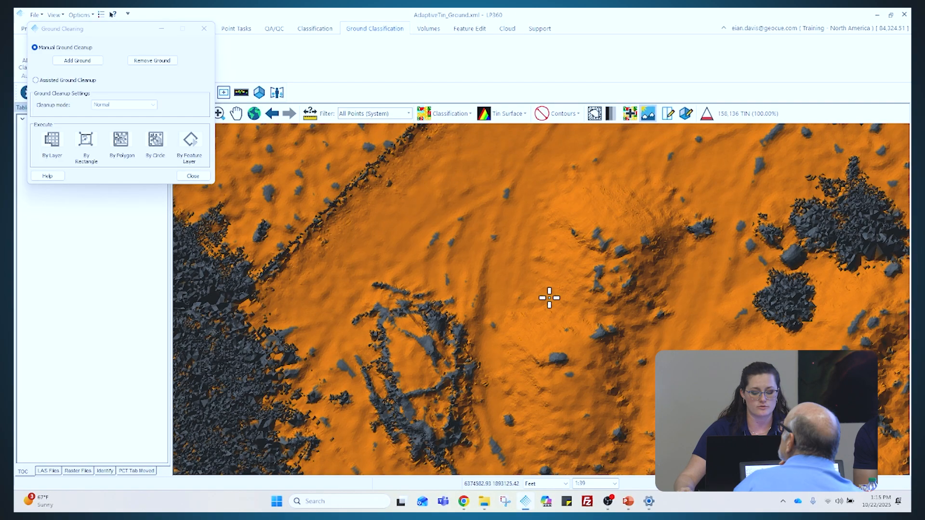
left_click(363, 403)
left_click(345, 350)
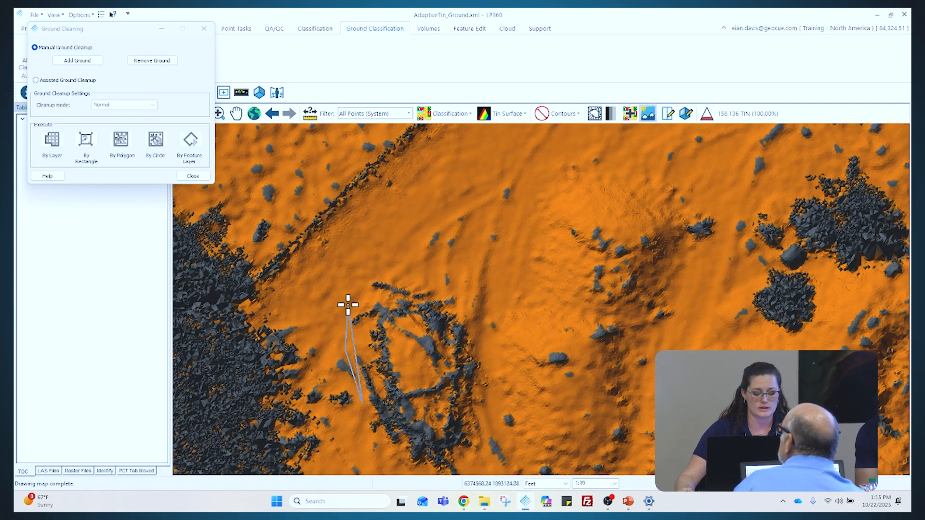
left_click(347, 303)
left_click(392, 265)
left_click(446, 292)
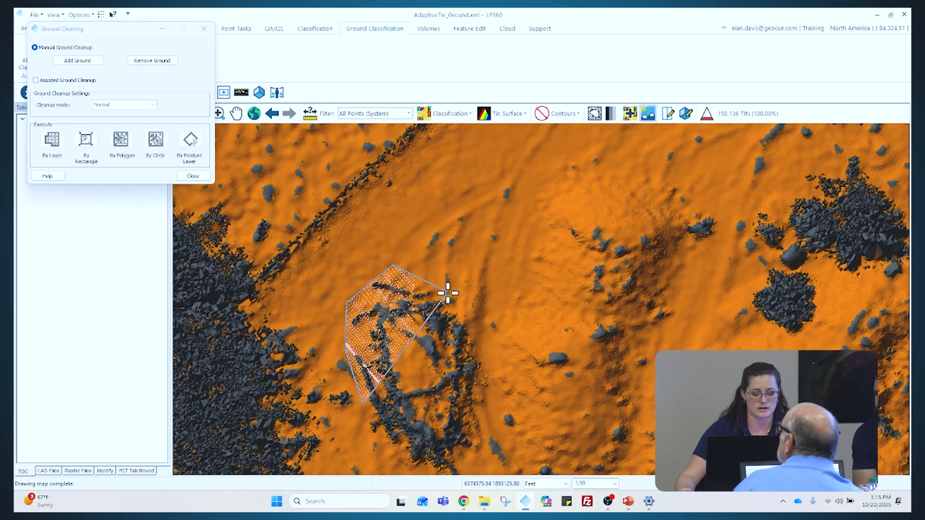
double_click(487, 350)
left_click(481, 447)
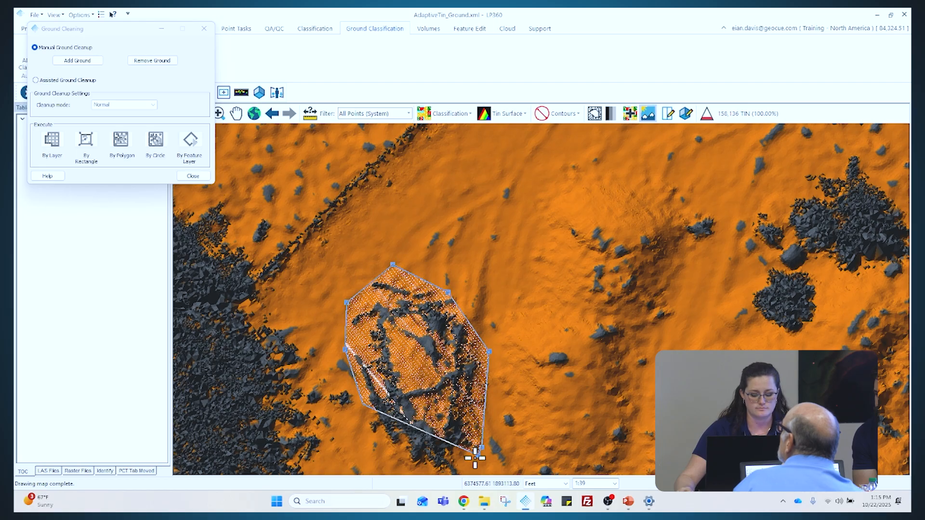
left_click(463, 468)
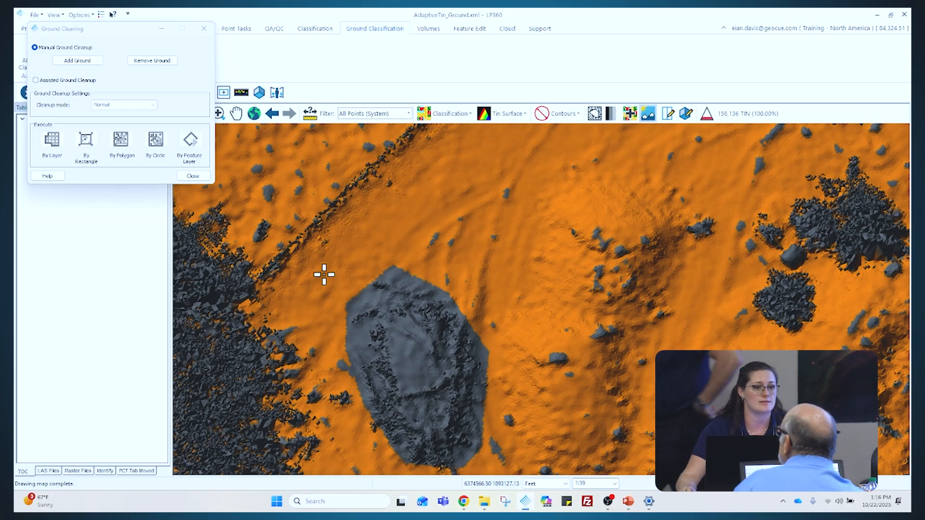
- Run Assisted Ground Cleanup By Polygon in Normal mode, with the polygon drawn around the patch removed from ground
scroll(327, 301, "down", 1)
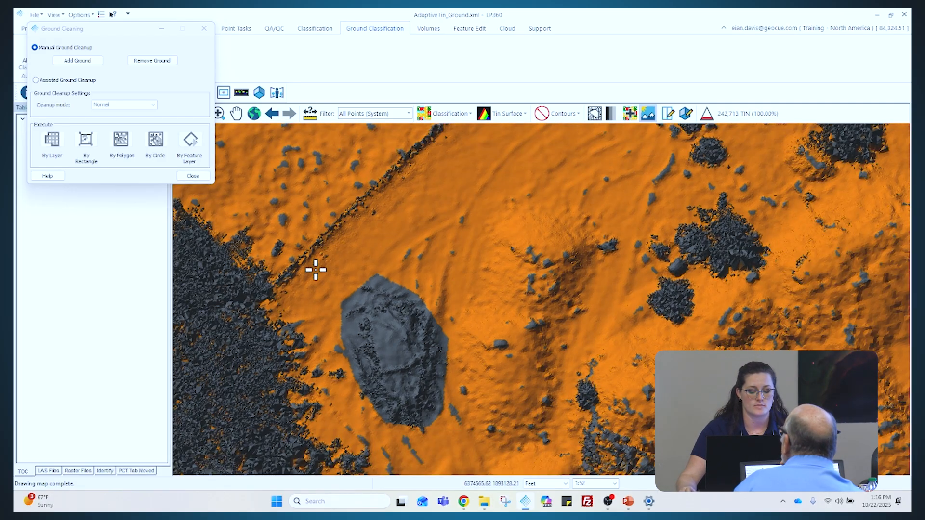
scroll(320, 267, "down", 1)
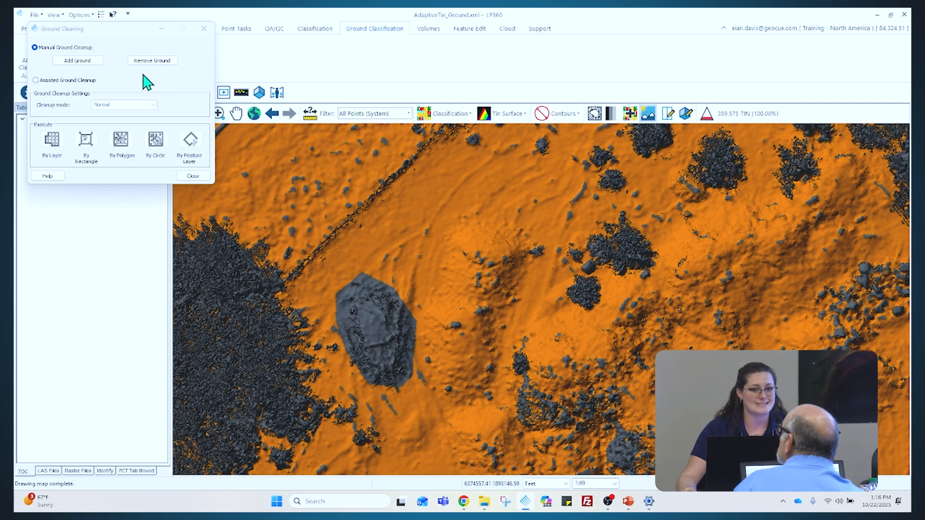
left_click(54, 84)
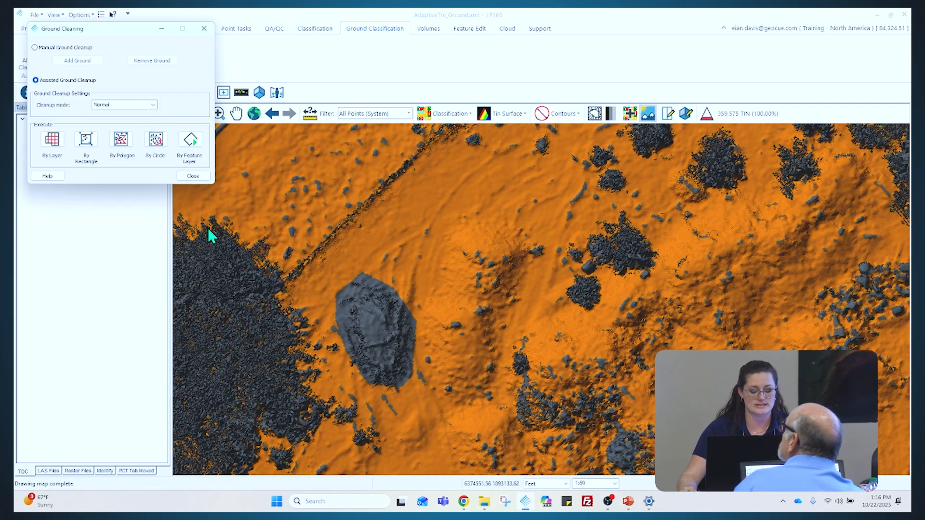
left_click(121, 143)
left_click(358, 378)
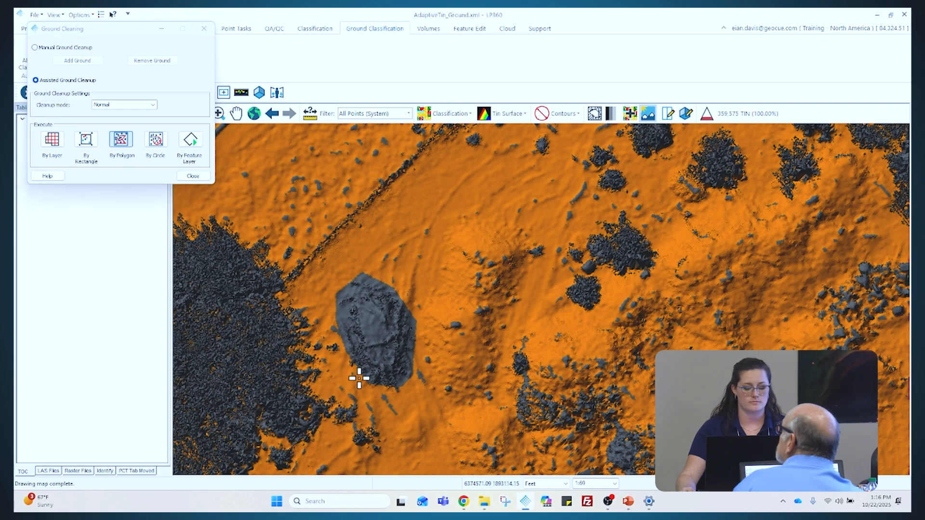
left_click(327, 308)
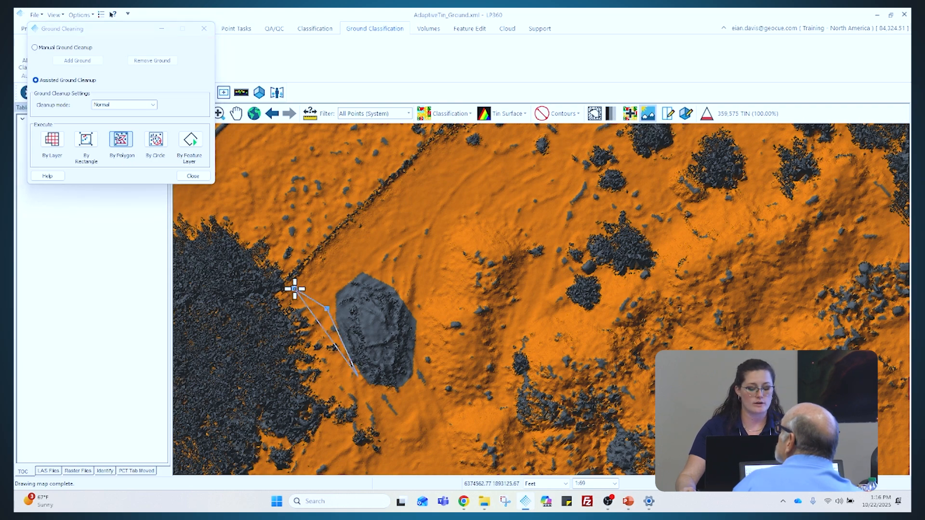
left_click(342, 269)
left_click(366, 261)
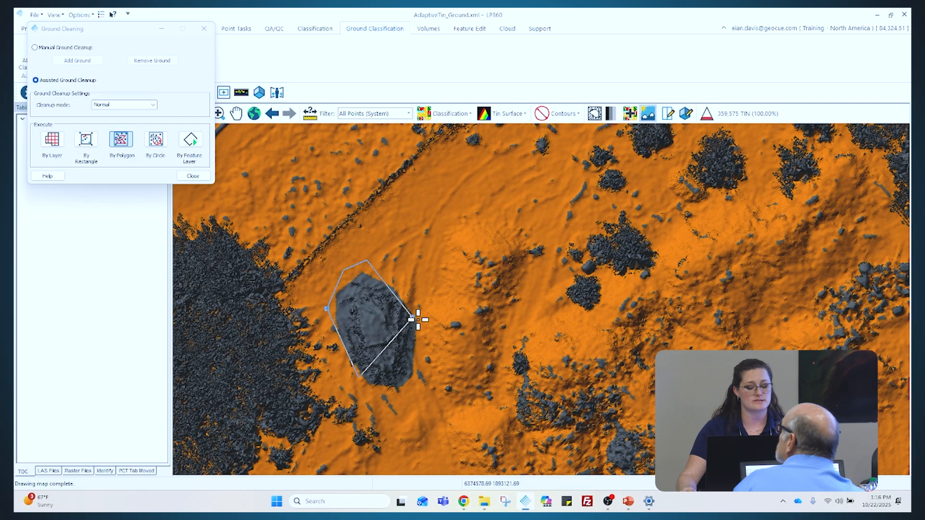
left_click(426, 298)
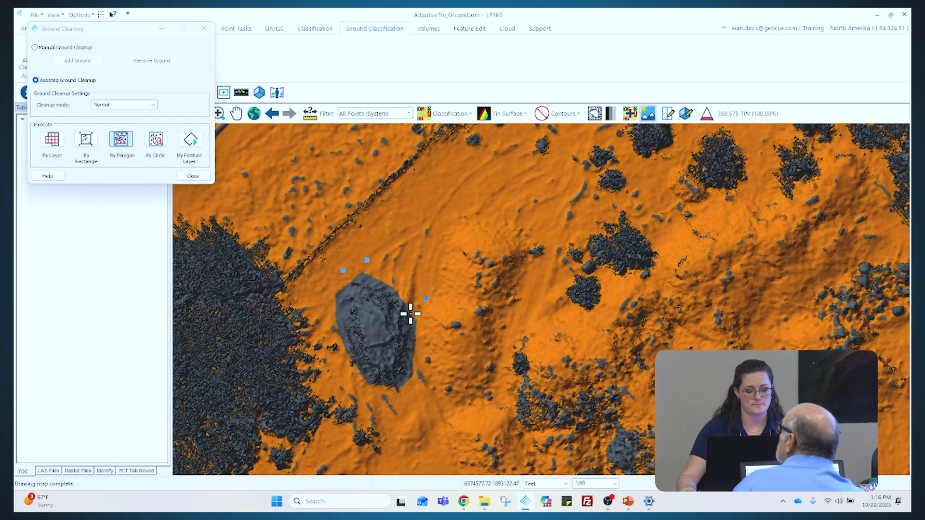
left_click(437, 369)
double_click(383, 398)
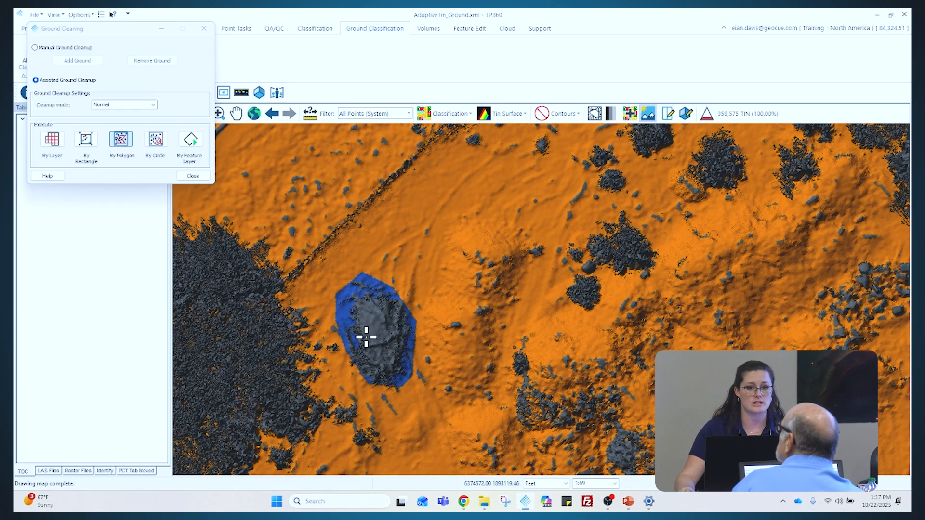
scroll(364, 334, "up", 1)
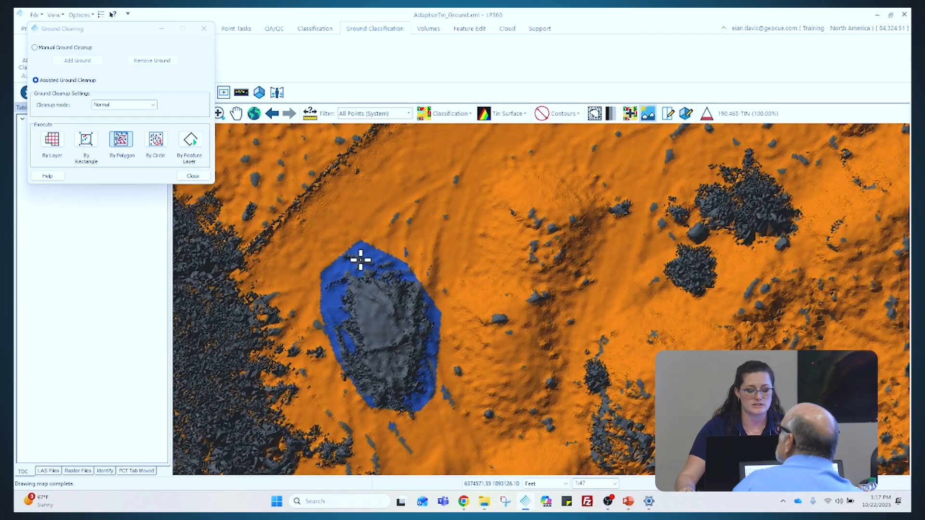
- In the Live View point settings, change the colour of the Ignored Ground class (20) to yellow and minimize the Live View window
left_click_drag(142, 30, 149, 128)
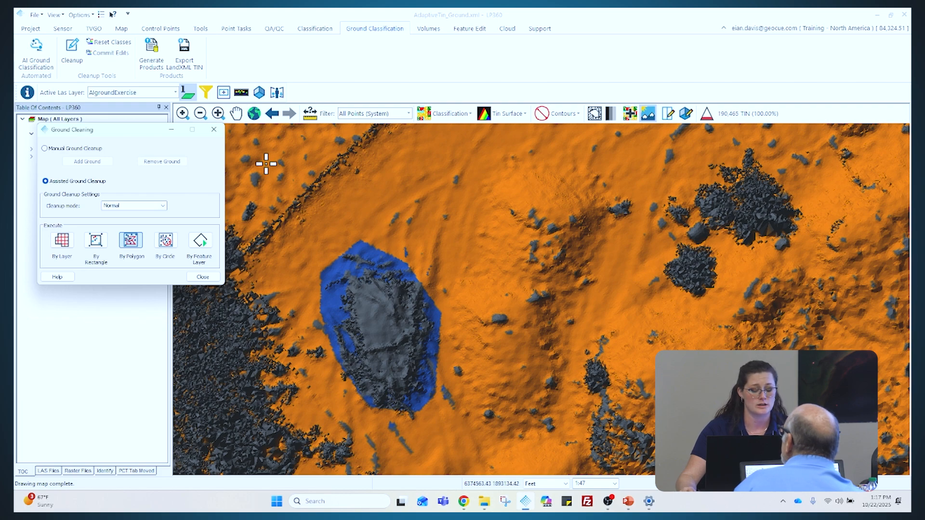
left_click(206, 95)
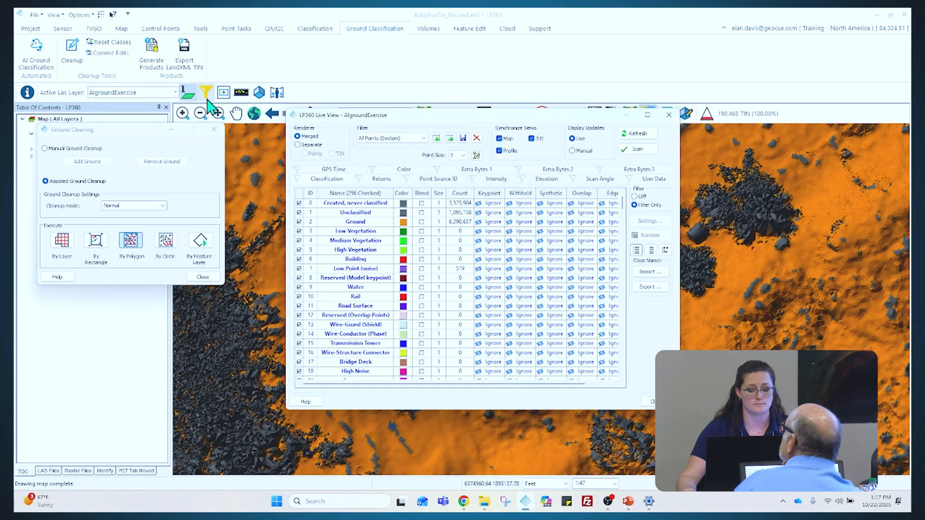
scroll(477, 259, "down", 1)
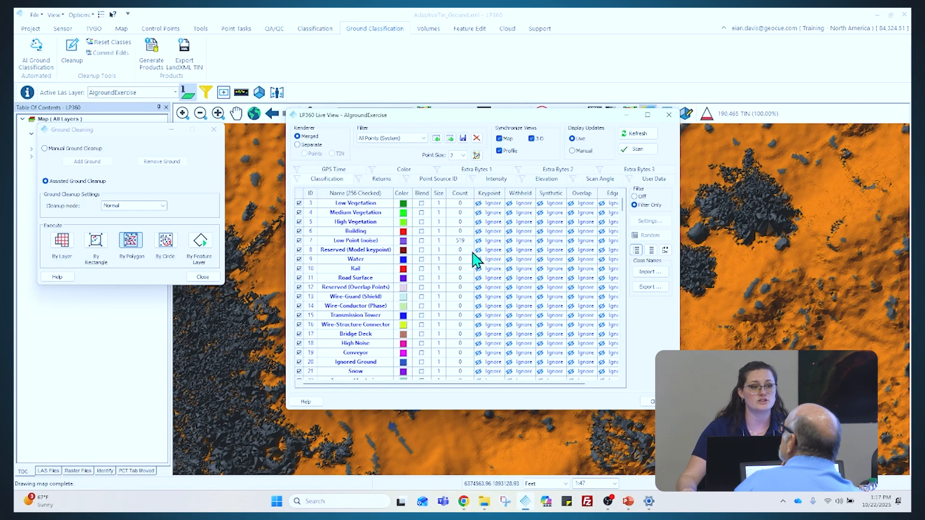
scroll(477, 259, "down", 1)
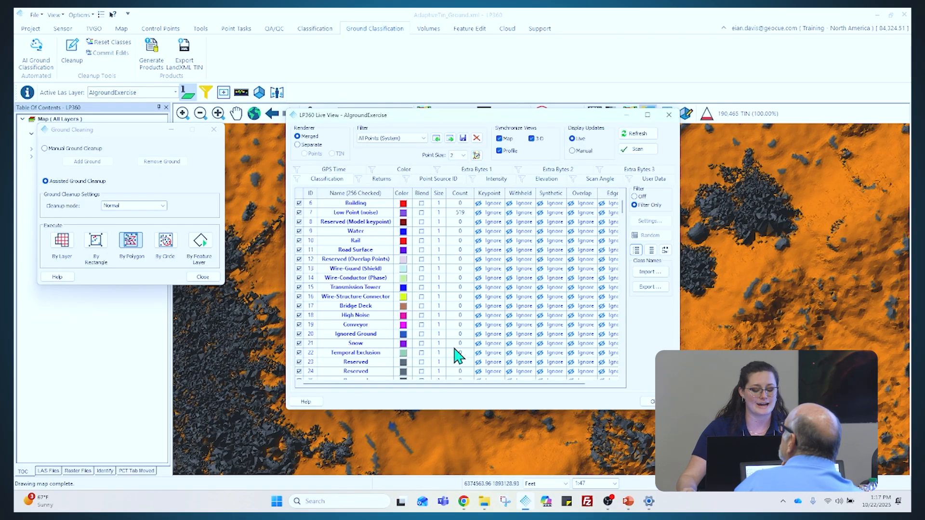
double_click(404, 336)
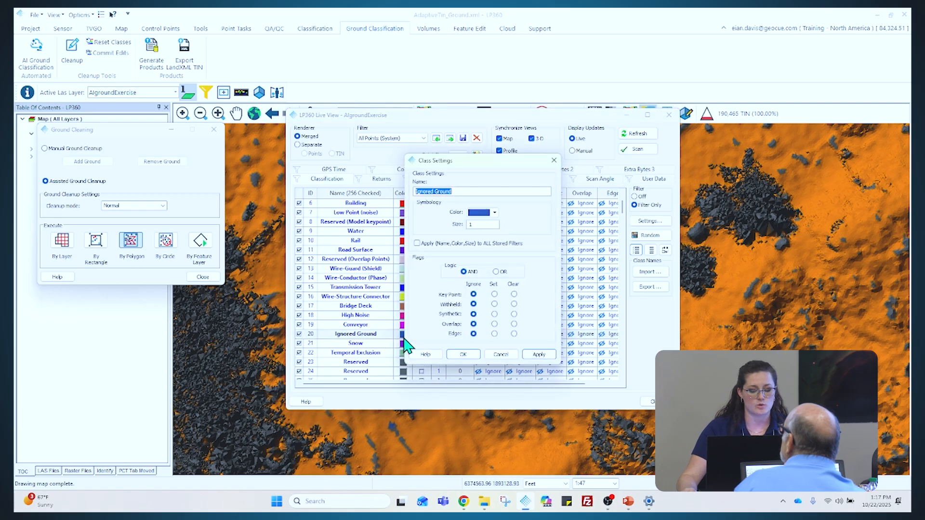
left_click(491, 215)
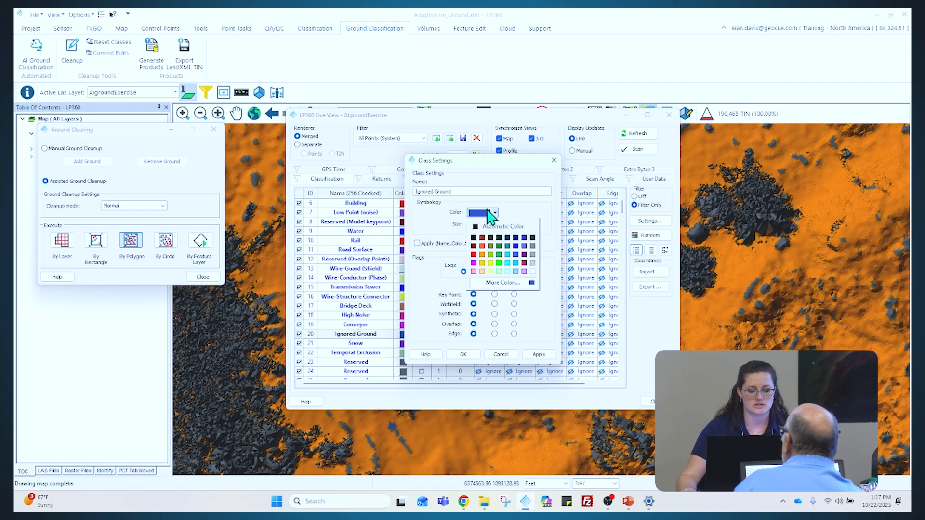
left_click(491, 263)
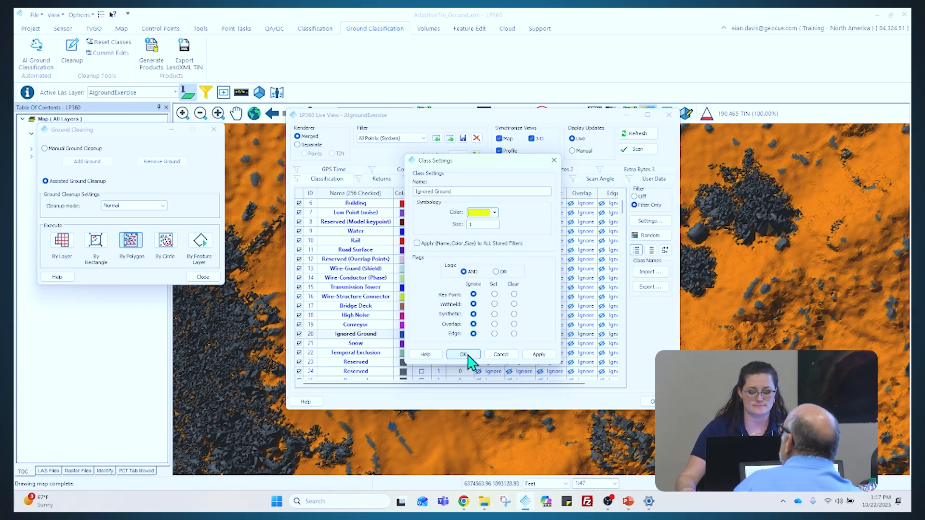
left_click(465, 355)
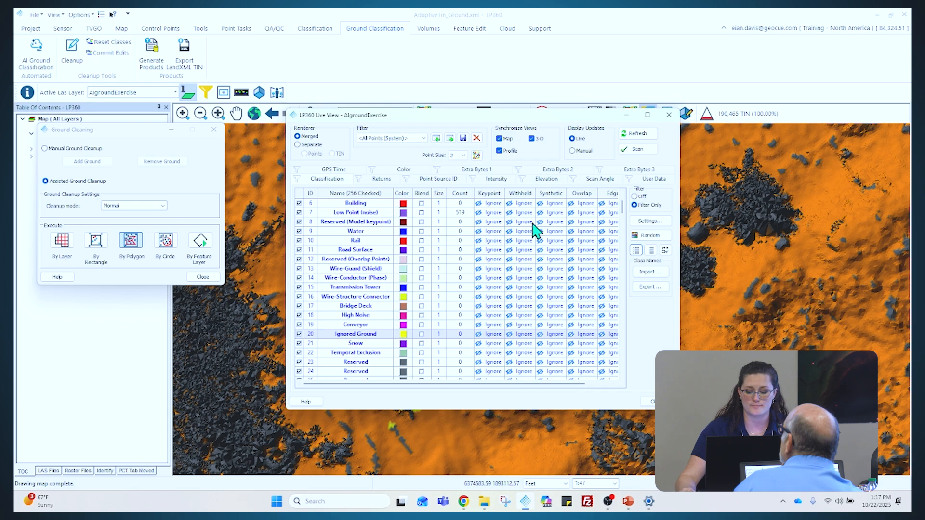
left_click(626, 115)
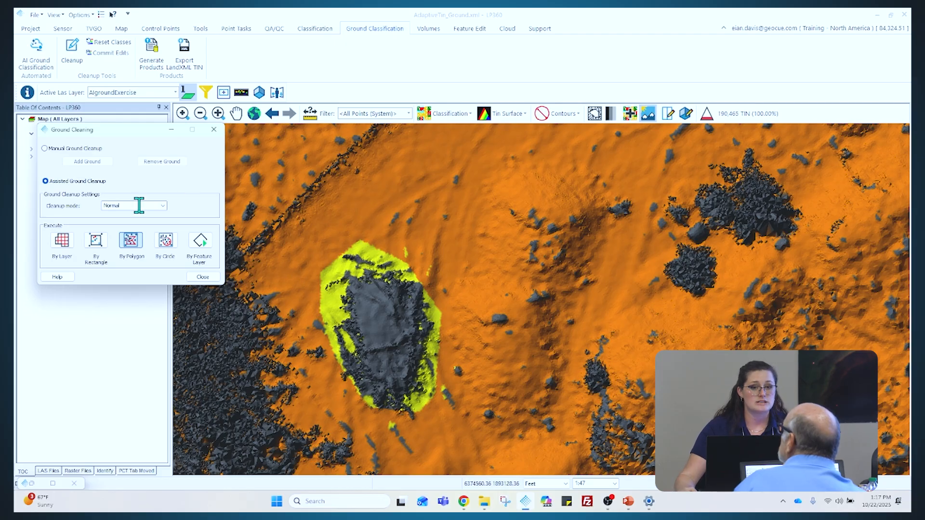
- Run Assisted Ground Cleanup By Polygon in Aggressive mode, with the polygon drawn around the yellow-ringed patch beside the large tree
left_click(163, 206)
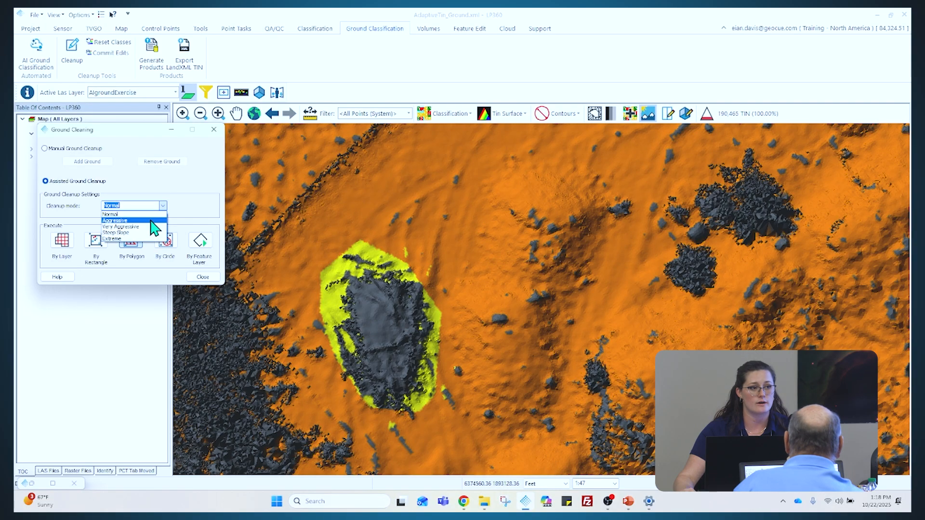
left_click(145, 221)
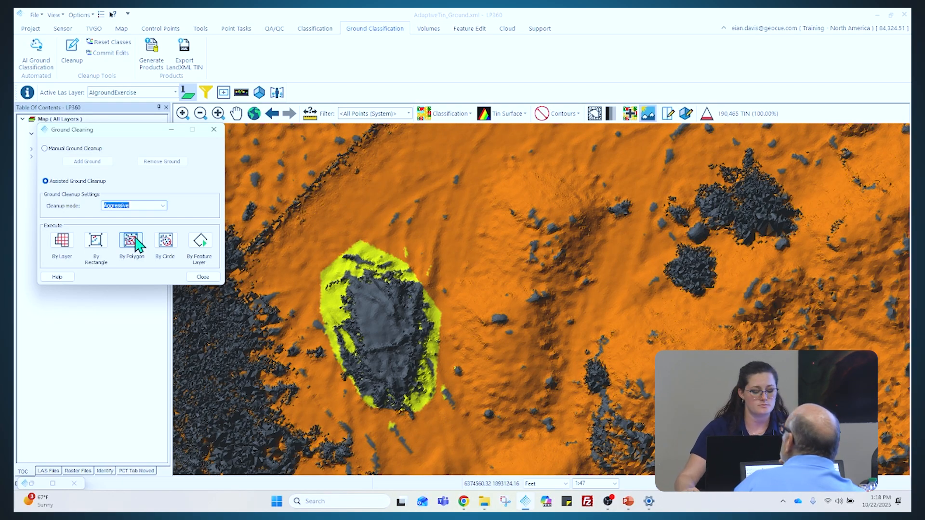
left_click(136, 239)
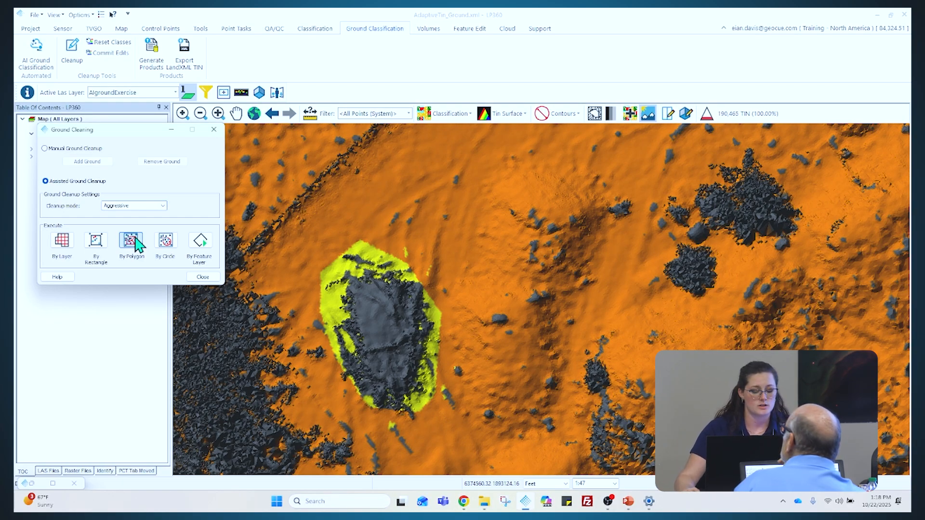
left_click(322, 338)
left_click(322, 264)
left_click(402, 231)
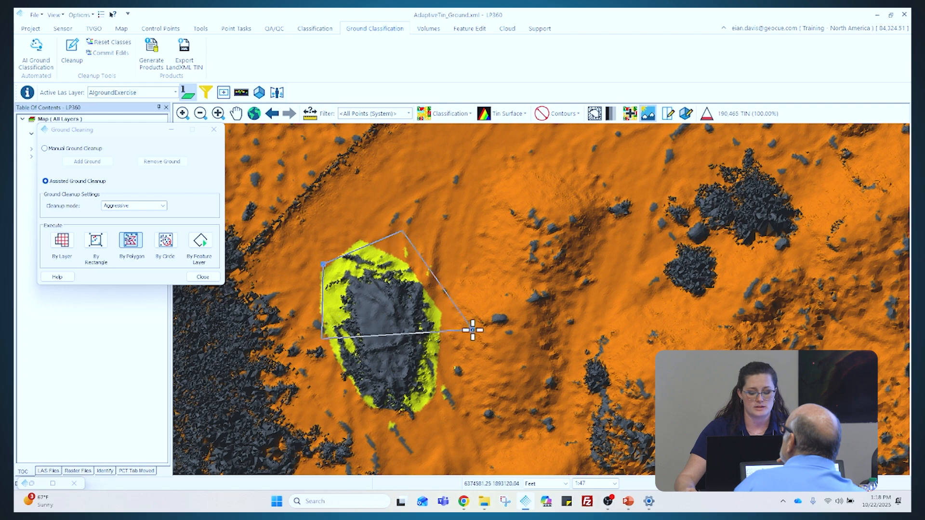
left_click(470, 319)
left_click(442, 424)
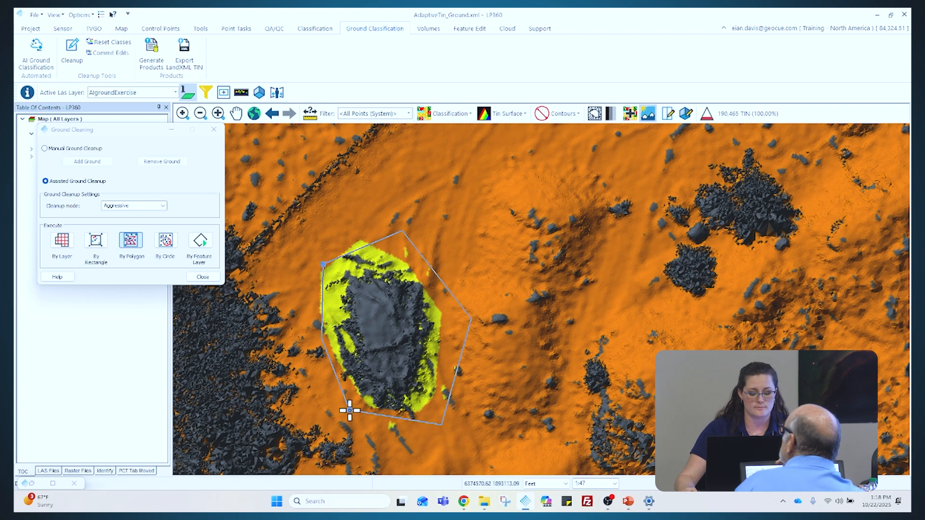
double_click(349, 411)
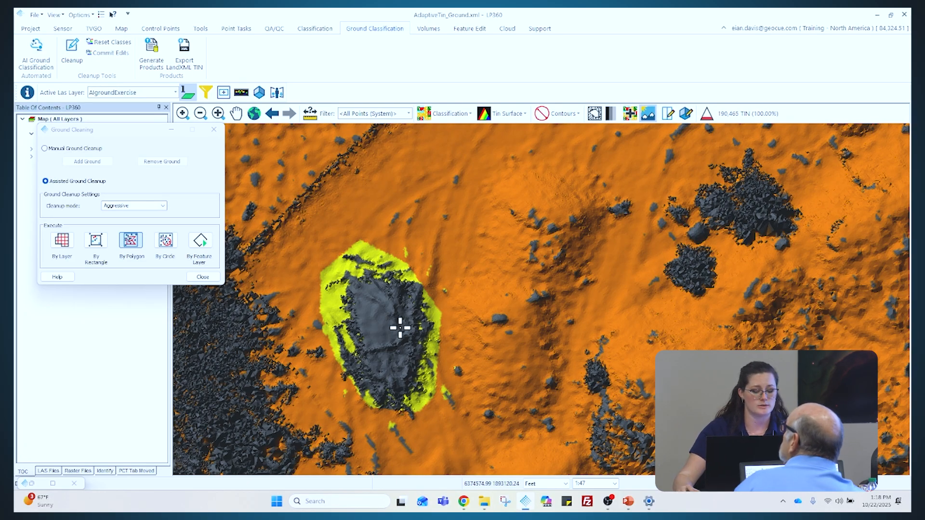
- Run Assisted Ground Cleanup By Polygon in Very Aggressive mode, with a wider polygon drawn around the same yellow-ringed patch
left_click(163, 205)
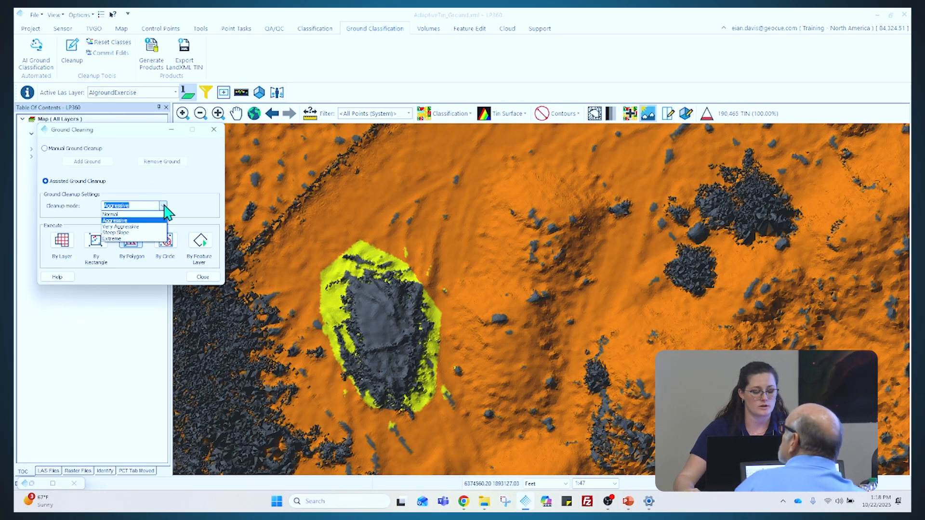
left_click(145, 226)
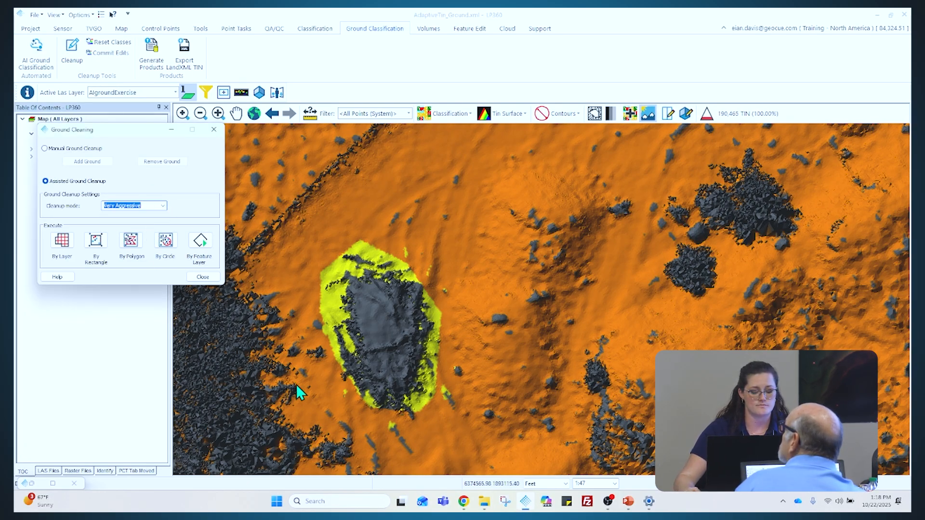
left_click(130, 251)
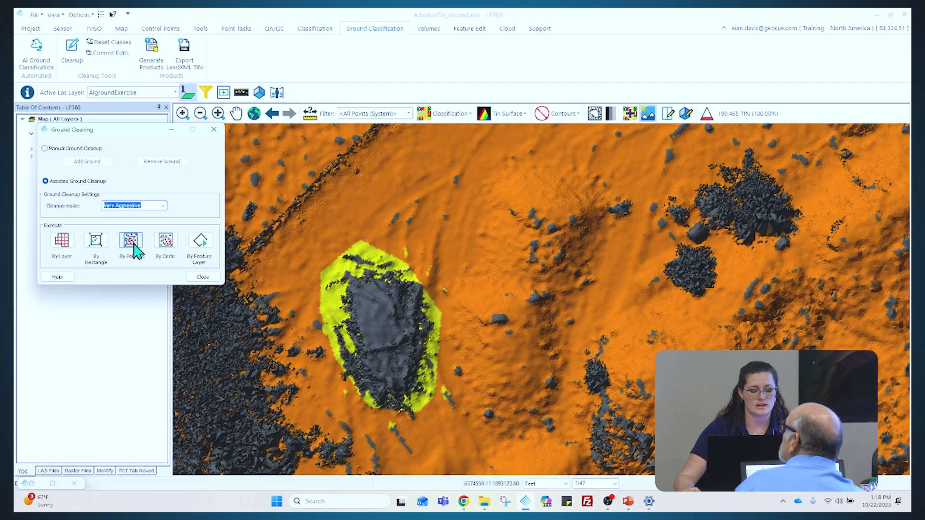
left_click(325, 346)
left_click(302, 316)
left_click(324, 249)
left_click(369, 230)
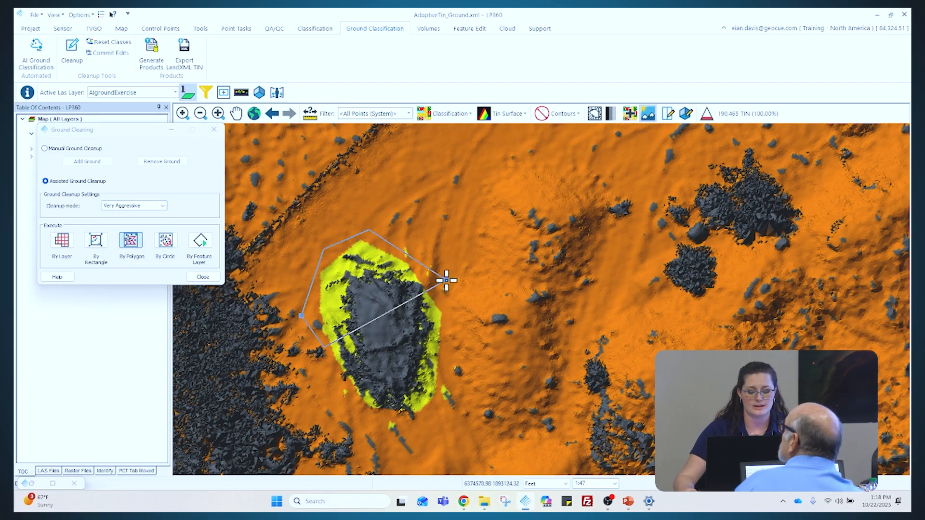
left_click(473, 278)
left_click(478, 367)
left_click(448, 433)
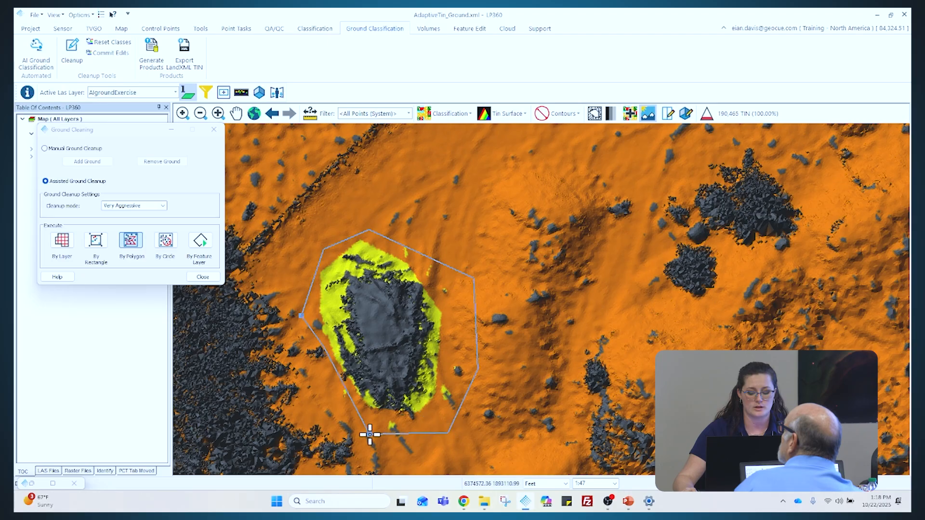
double_click(355, 429)
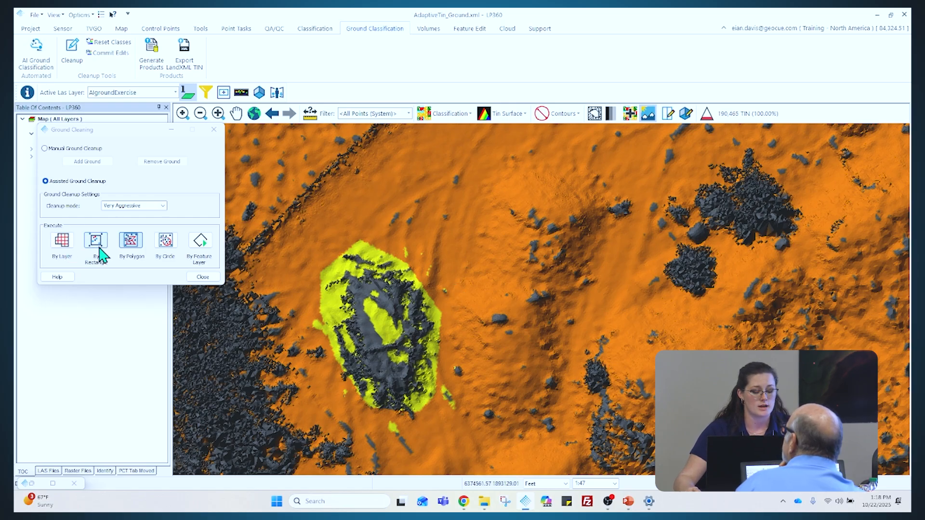
- Run Assisted Ground Cleanup By Layer in Normal mode on the entire AIgroundExercise LAS layer
left_click(162, 207)
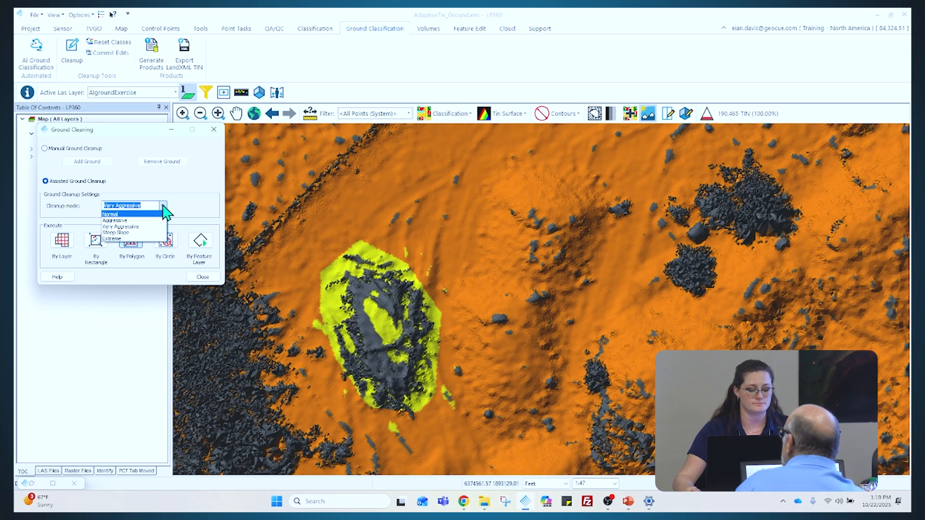
left_click(164, 206)
left_click(159, 206)
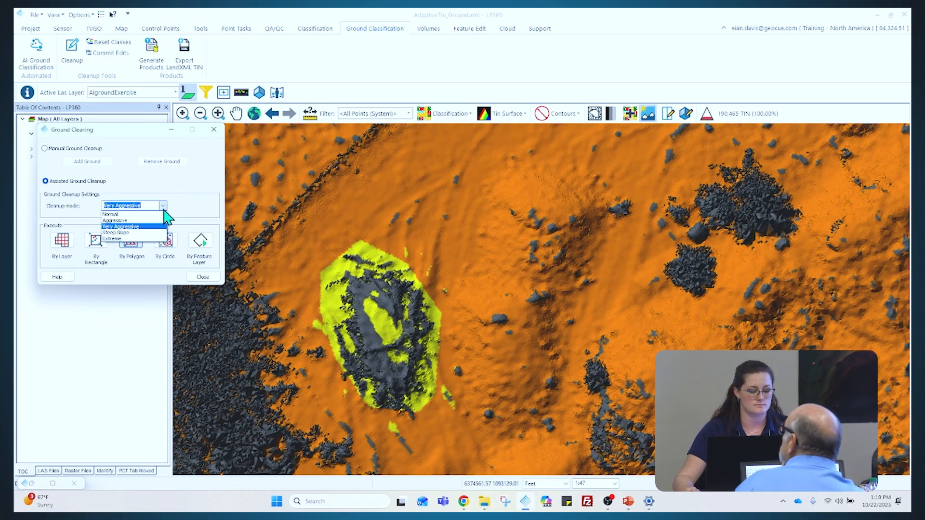
left_click(155, 212)
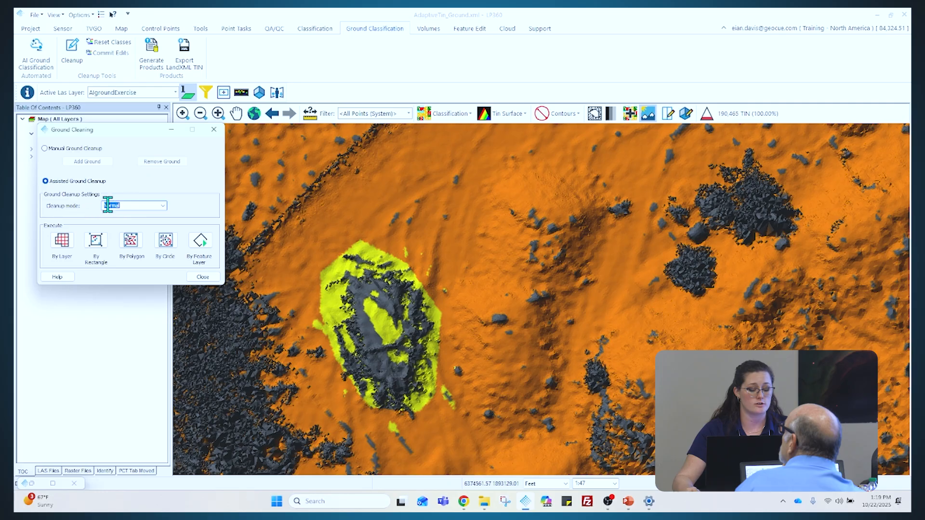
left_click(64, 243)
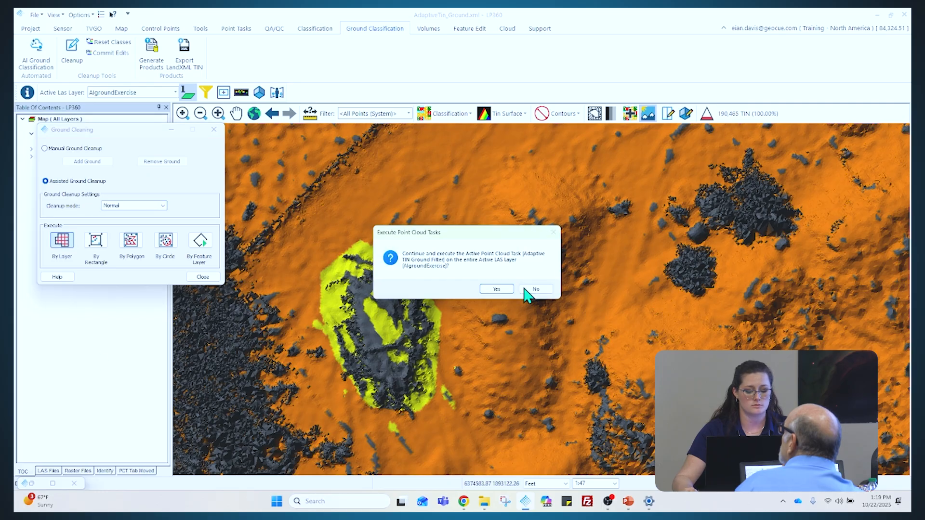
left_click(495, 289)
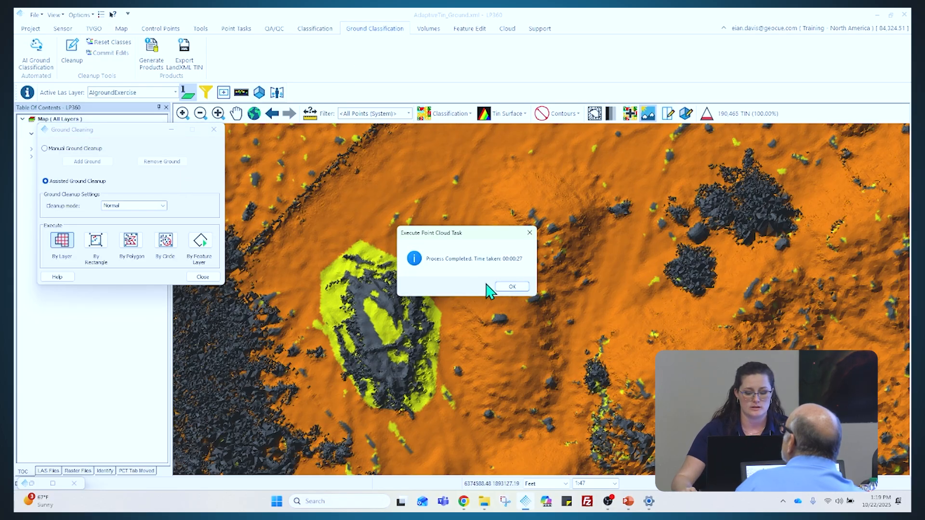
left_click(510, 287)
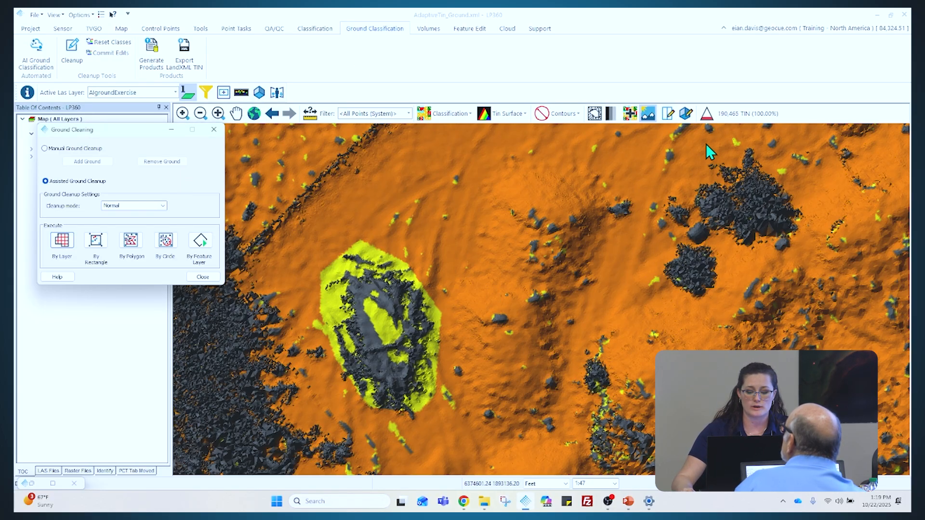
- Examine the yellow Ignored Ground areas across the TIN surface, up close around the rough vegetated mound and in the wider surroundings
scroll(426, 277, "down", 3)
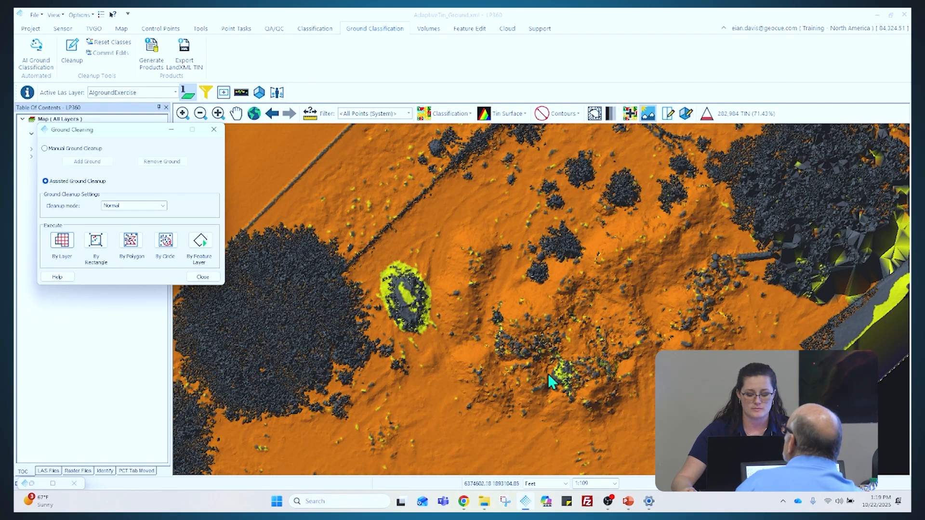
scroll(552, 382, "up", 4)
scroll(580, 366, "down", 2)
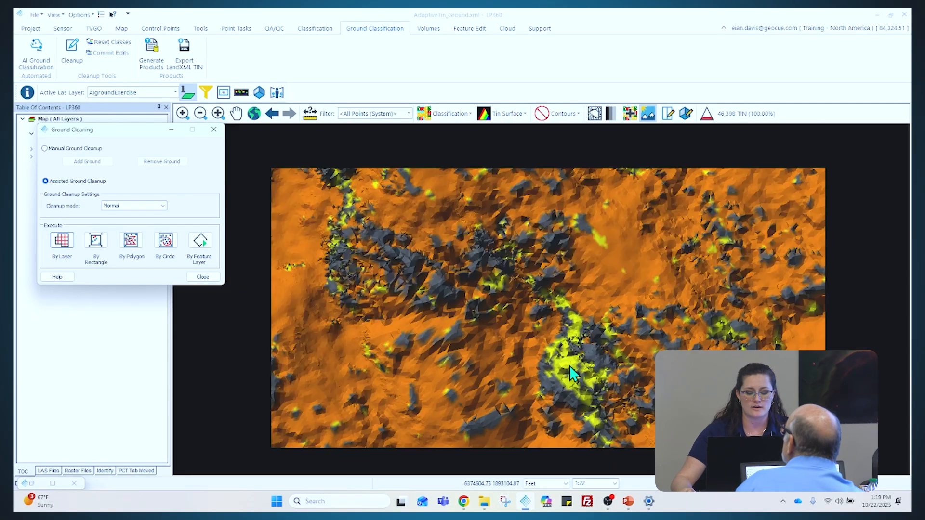
scroll(566, 373, "down", 1)
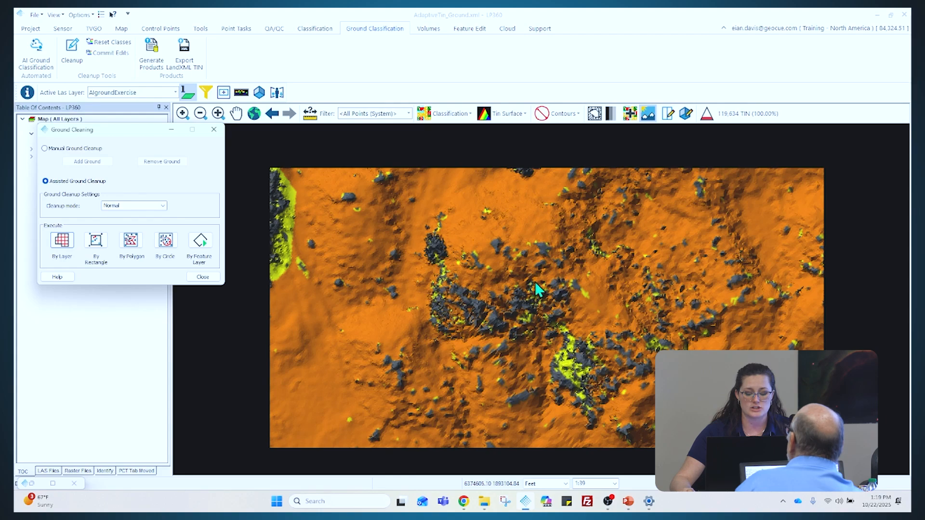
scroll(539, 289, "down", 1)
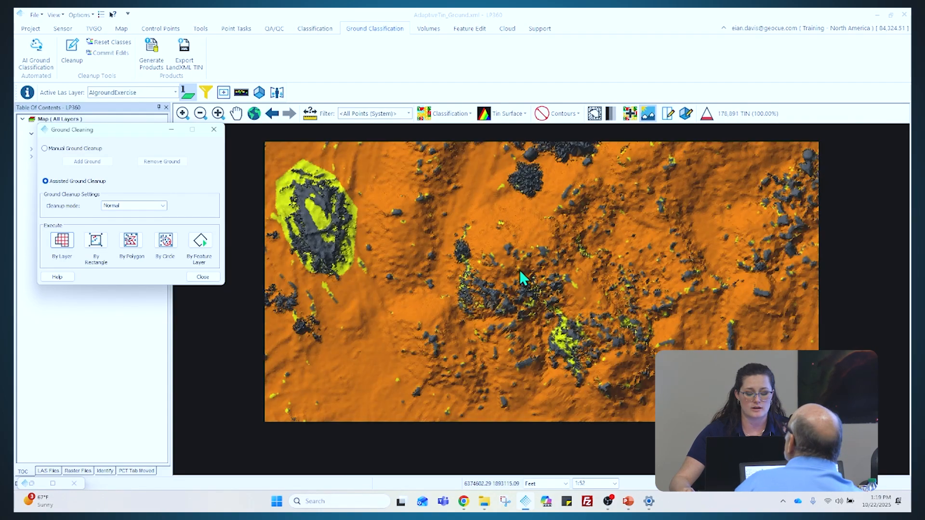
scroll(386, 294, "down", 1)
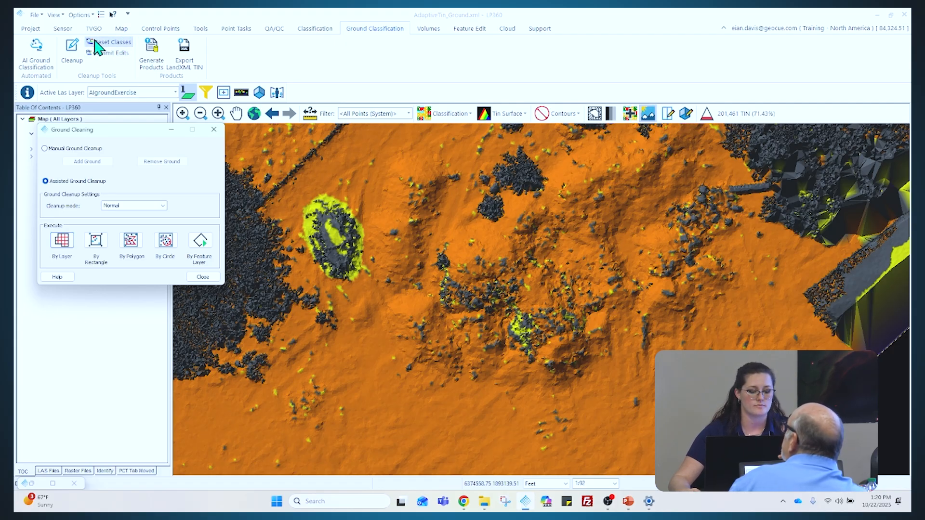
- Reset only the Edits (20) class by circle around the yellow Ignored Ground patch in the rough vegetated mound
left_click(213, 129)
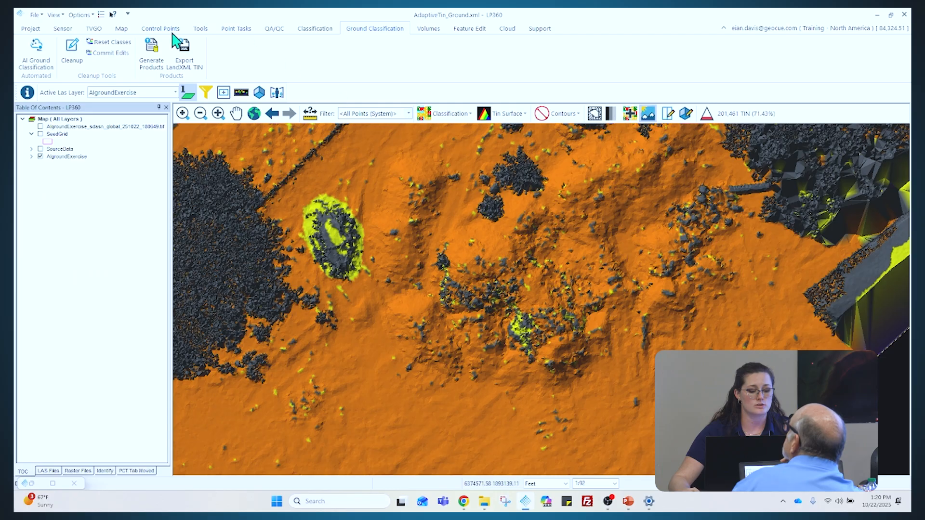
left_click(112, 42)
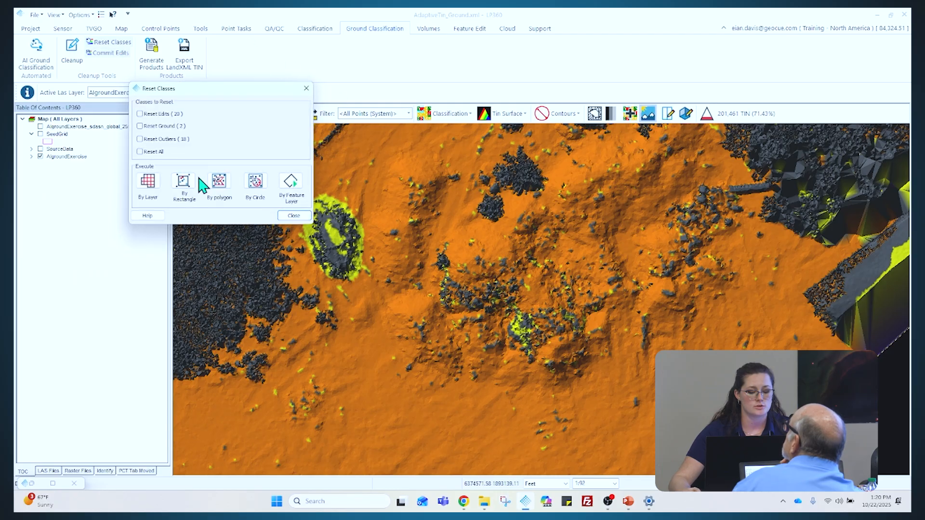
left_click(140, 113)
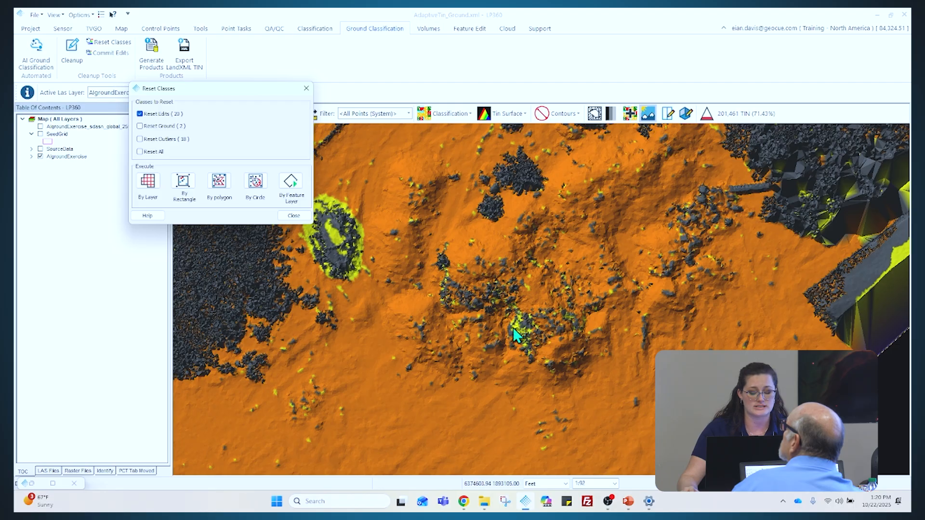
left_click(254, 188)
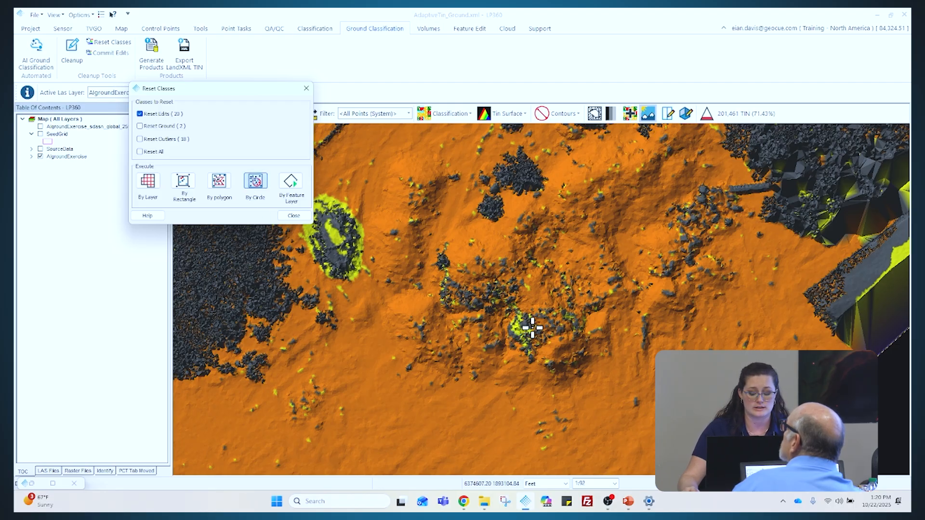
left_click_drag(520, 329, 536, 343)
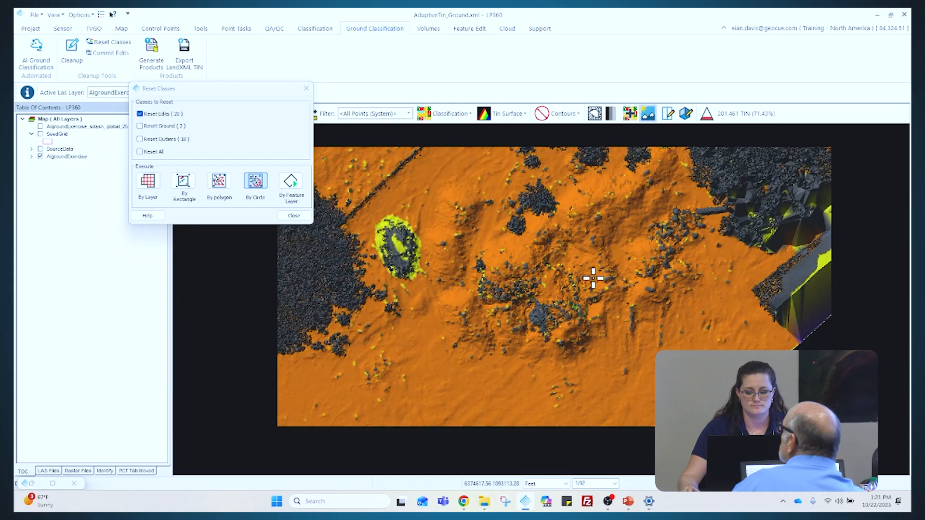
- Reset the Edits (20) class by polygon around the long slanted structure at the edge of the data
scroll(590, 278, "down", 1)
scroll(856, 255, "down", 1)
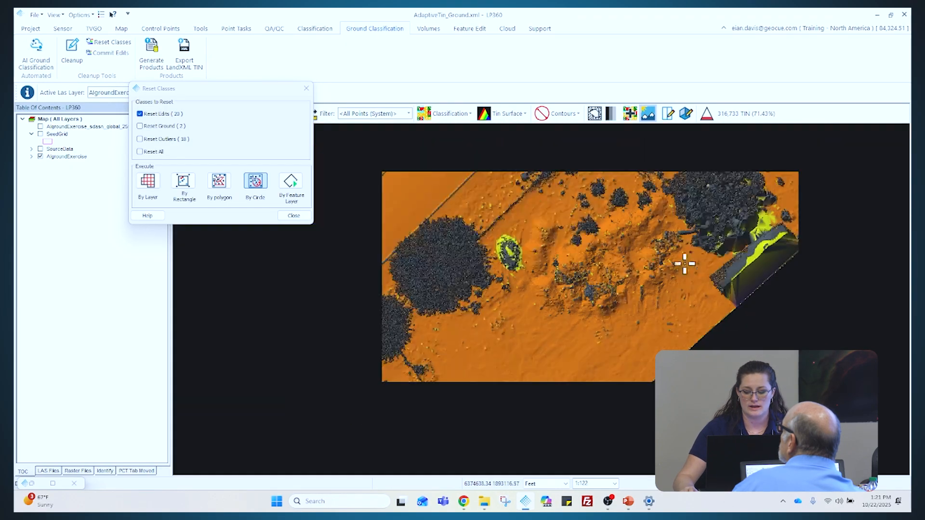
scroll(800, 254, "up", 2)
scroll(773, 214, "up", 2)
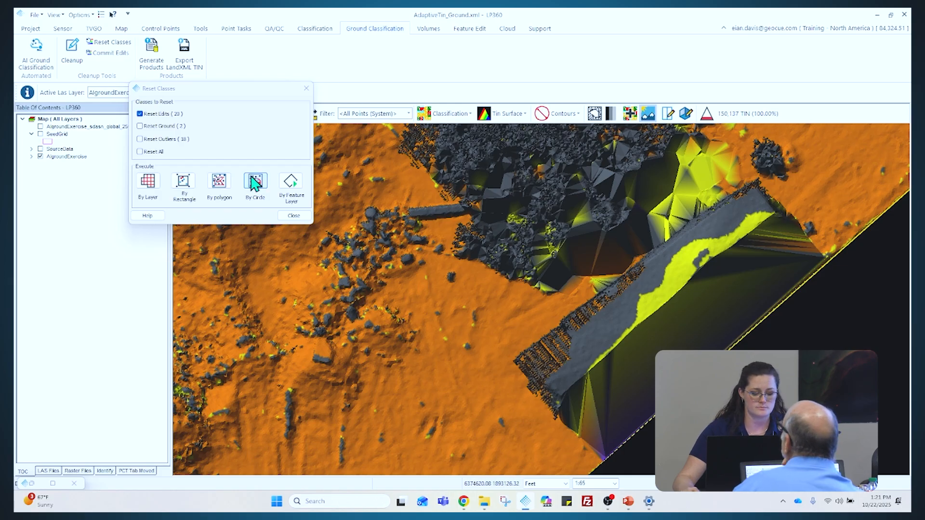
left_click(226, 179)
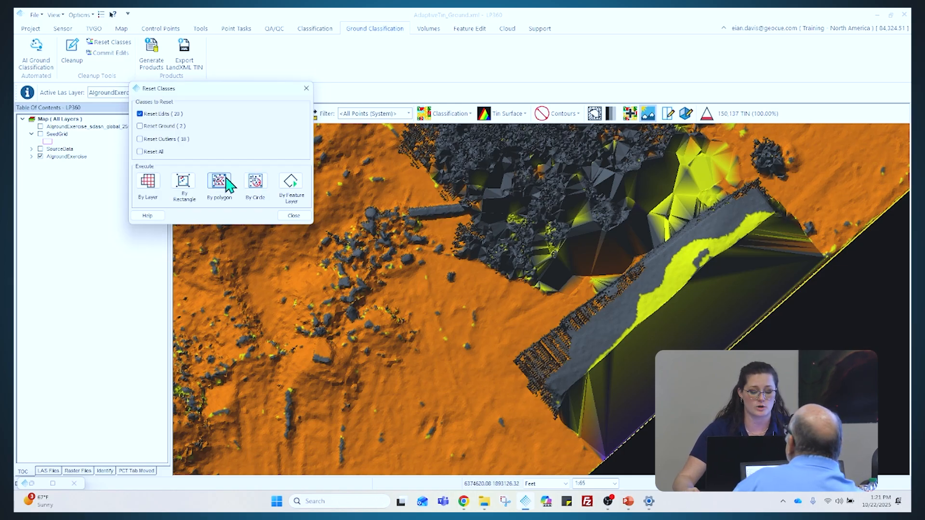
left_click(511, 359)
left_click(754, 179)
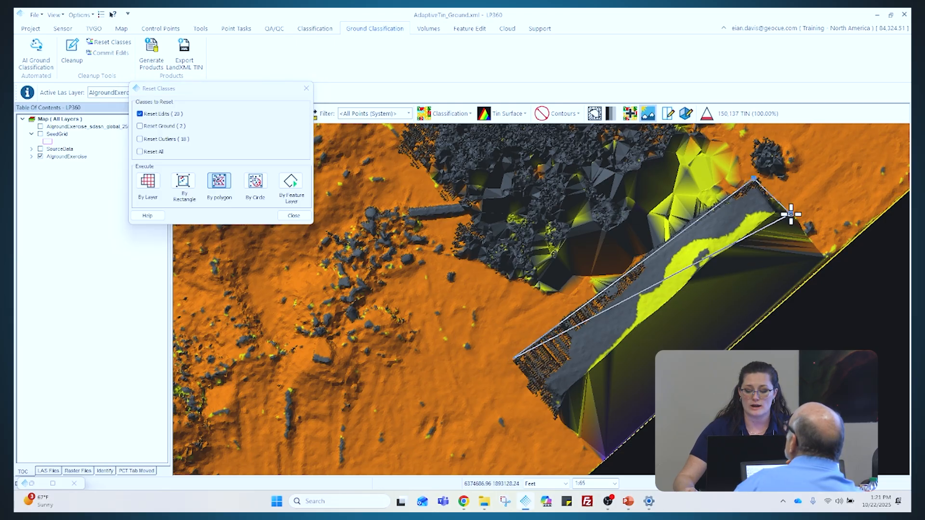
left_click(787, 213)
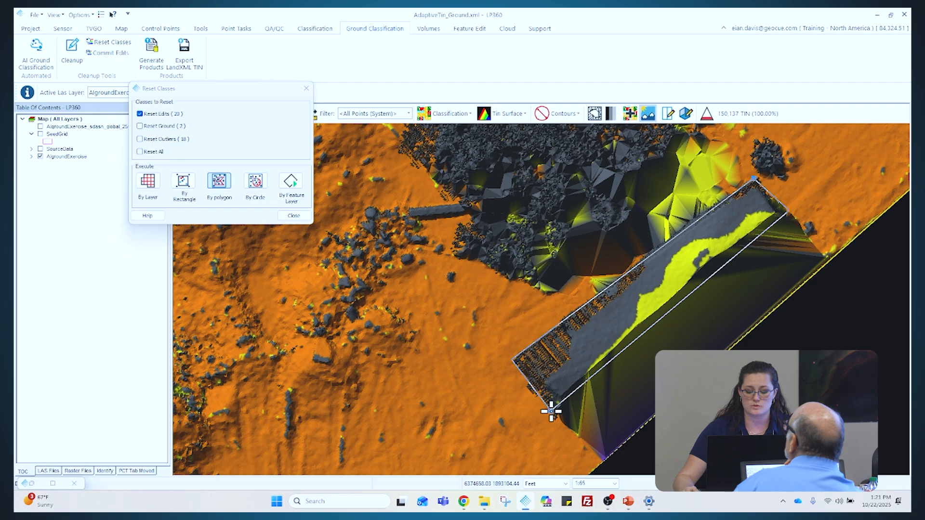
double_click(550, 411)
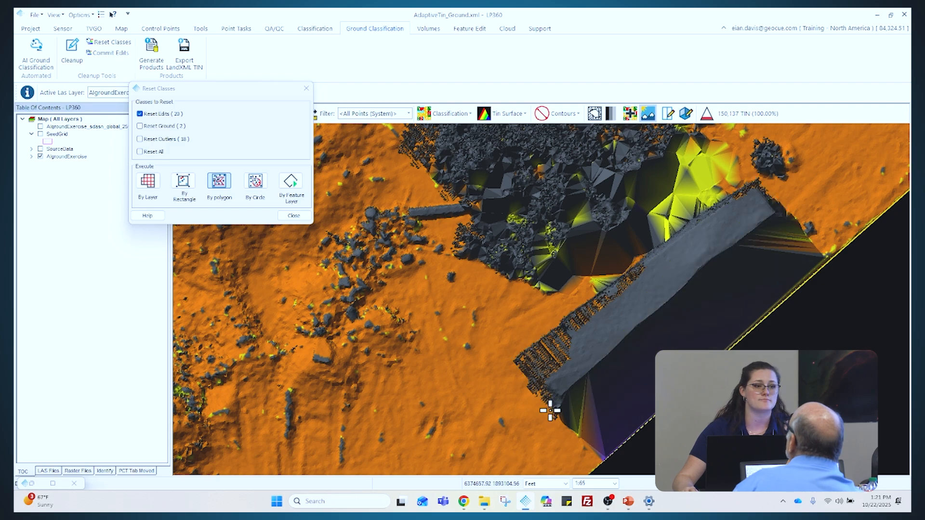
- Examine the reset areas and the remaining yellow Ignored Ground across the wider TIN surface, and finish with Reset Classes
scroll(452, 305, "down", 2)
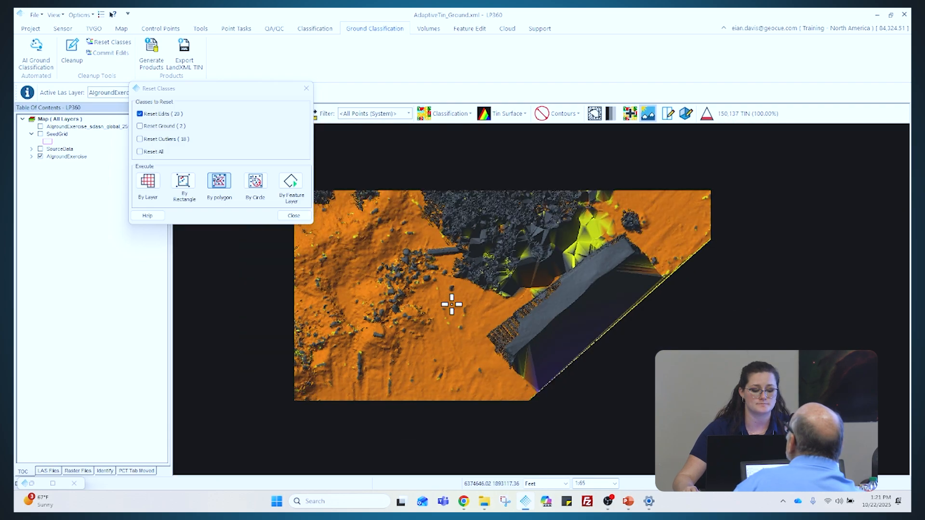
scroll(452, 304, "up", 2)
scroll(475, 287, "down", 1)
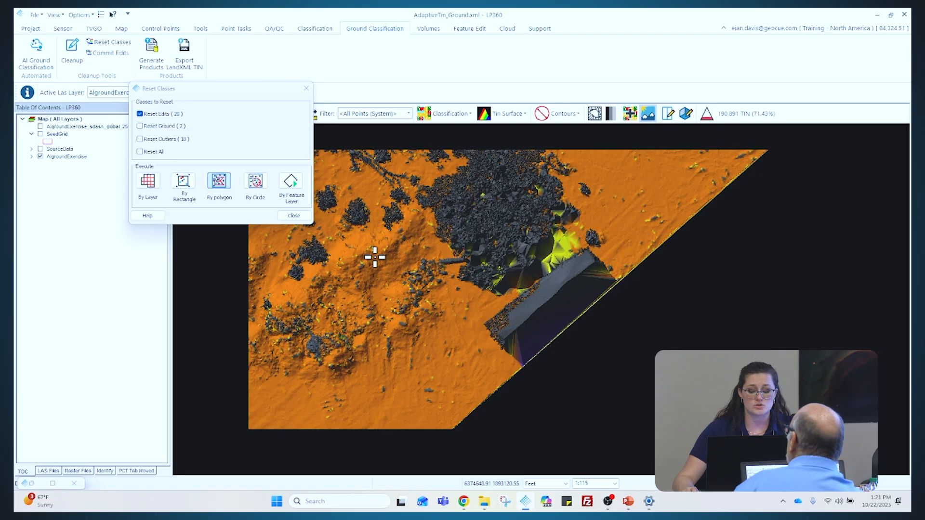
scroll(649, 184, "up", 1)
scroll(649, 184, "down", 1)
scroll(450, 246, "up", 1)
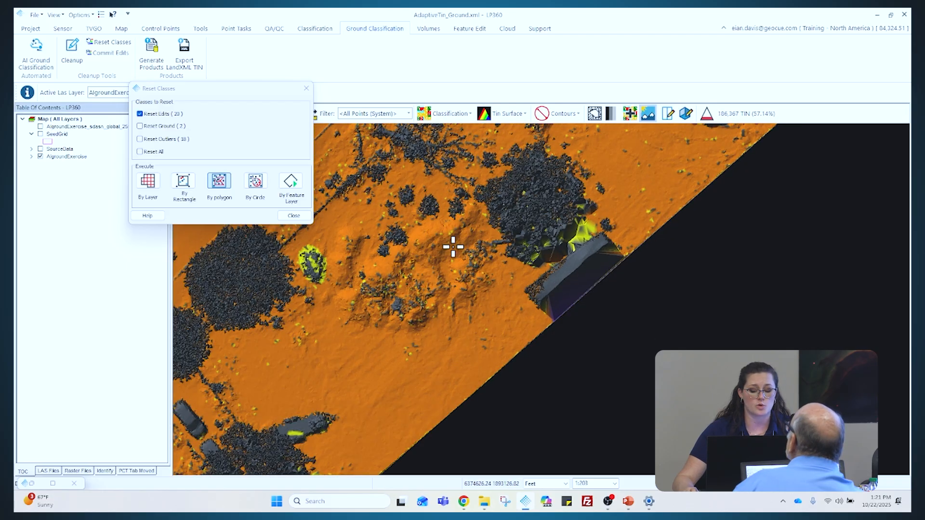
scroll(451, 250, "down", 1)
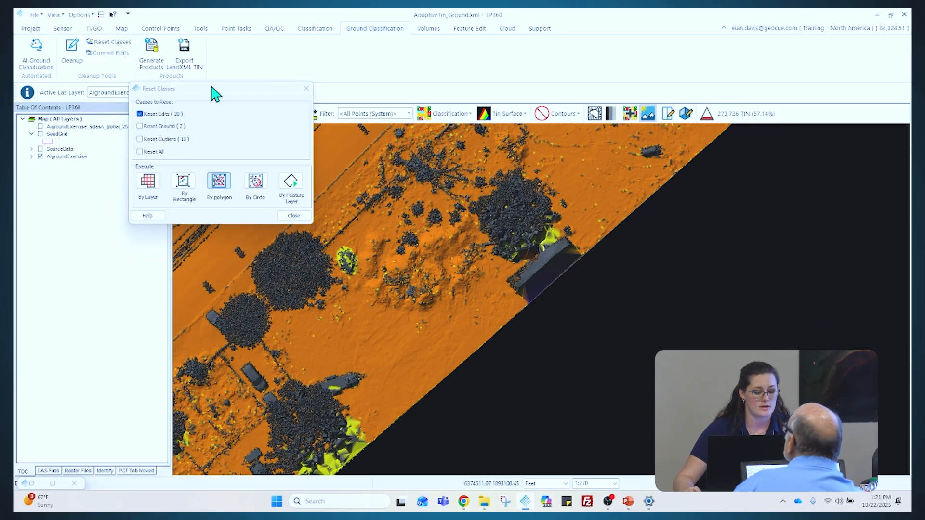
left_click_drag(215, 91, 282, 60)
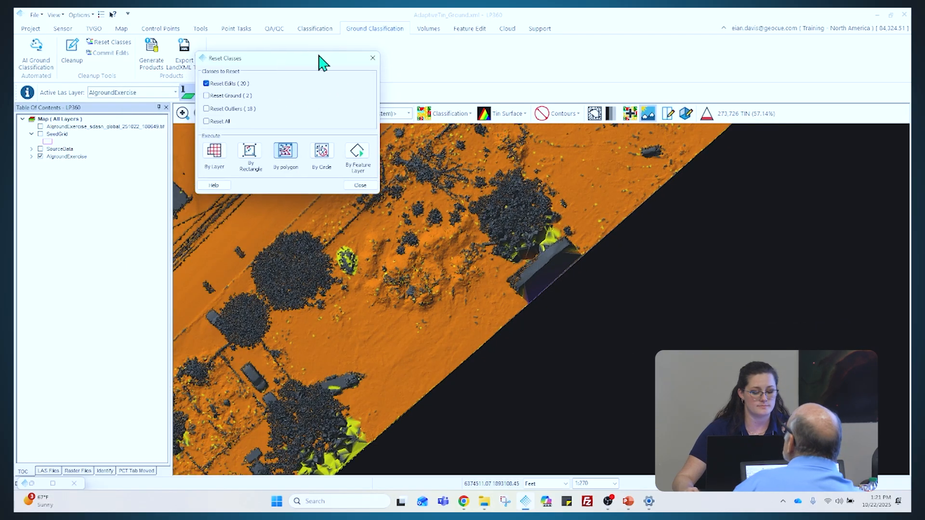
left_click(361, 185)
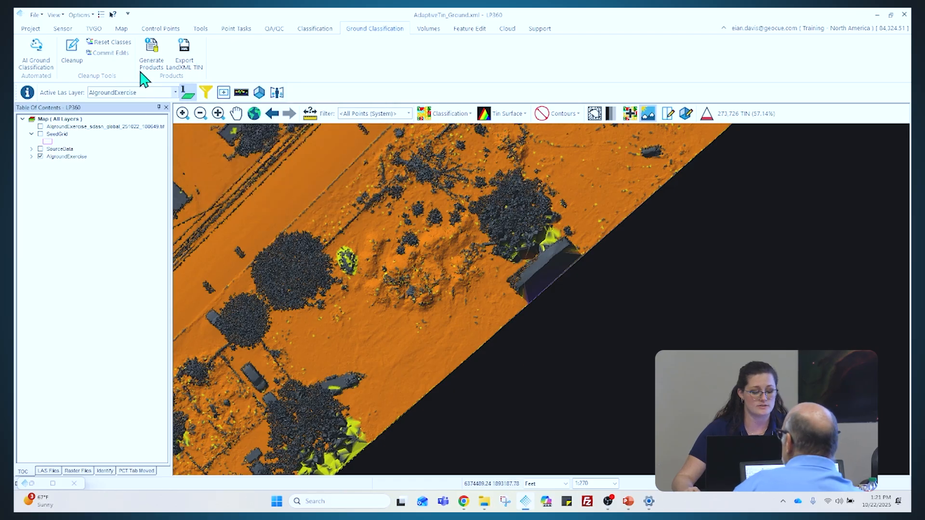
- Commit the Edits (20) points to the Ground (2) class on the entire AIgroundExercise LAS layer
left_click(124, 54)
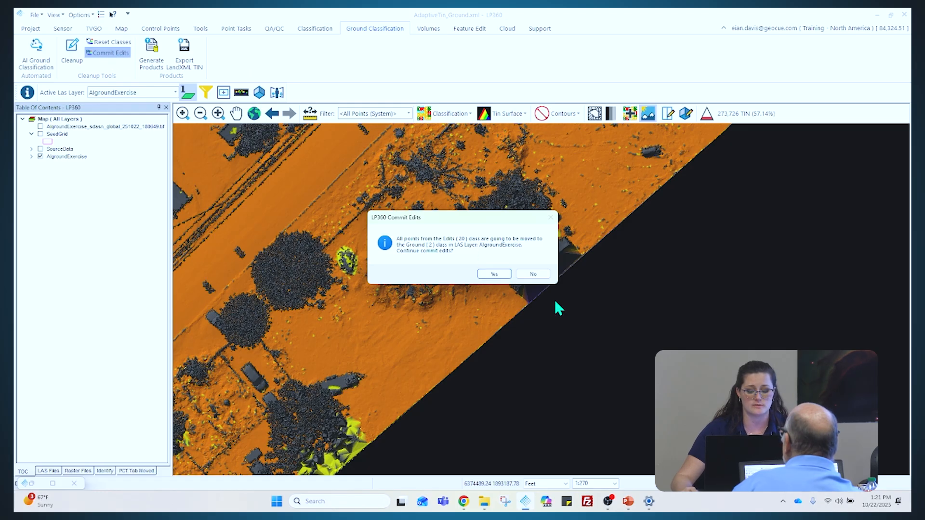
left_click(496, 275)
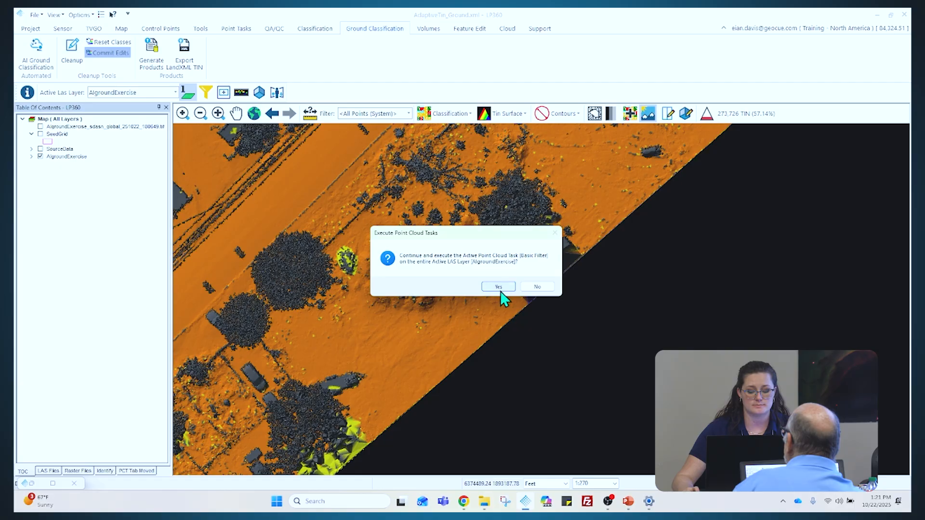
left_click(500, 289)
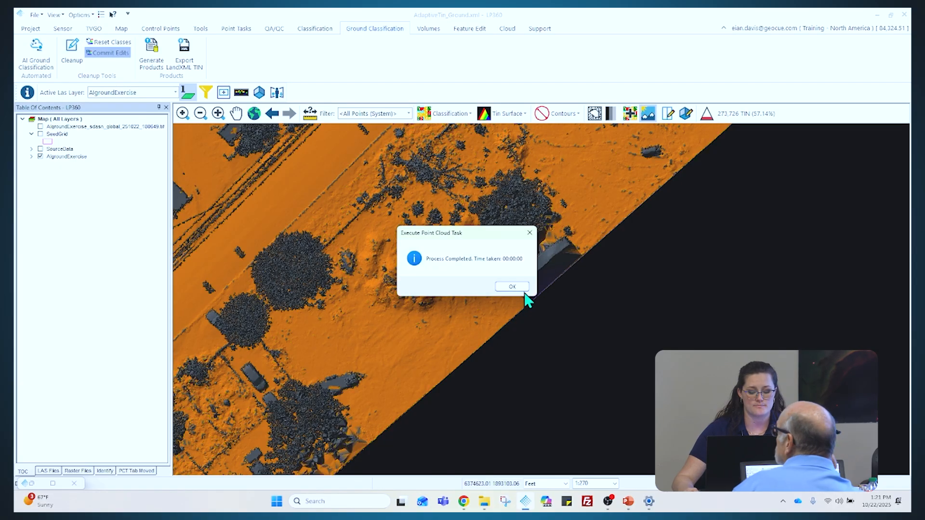
left_click(521, 288)
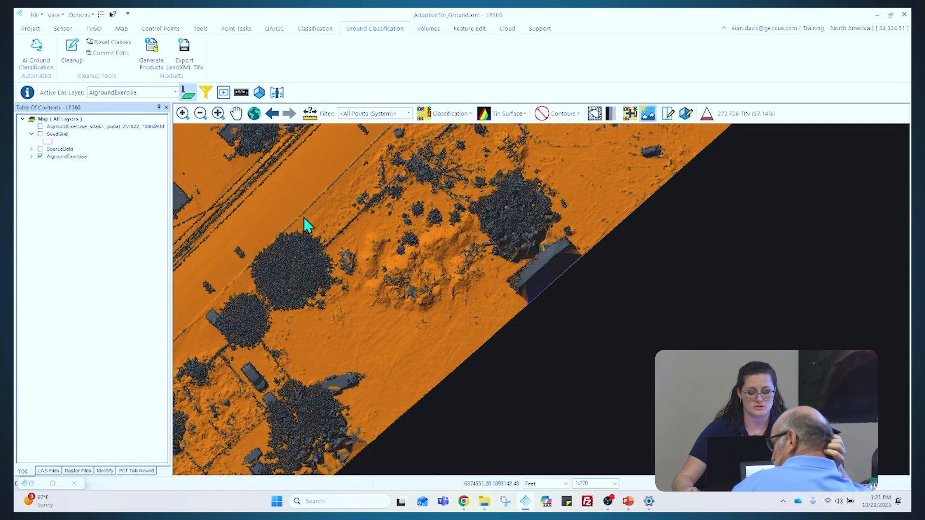
- Check the class list in Live View and update the stored All Points (System) filter with the current settings
scroll(303, 224, "down", 1)
scroll(326, 224, "down", 1)
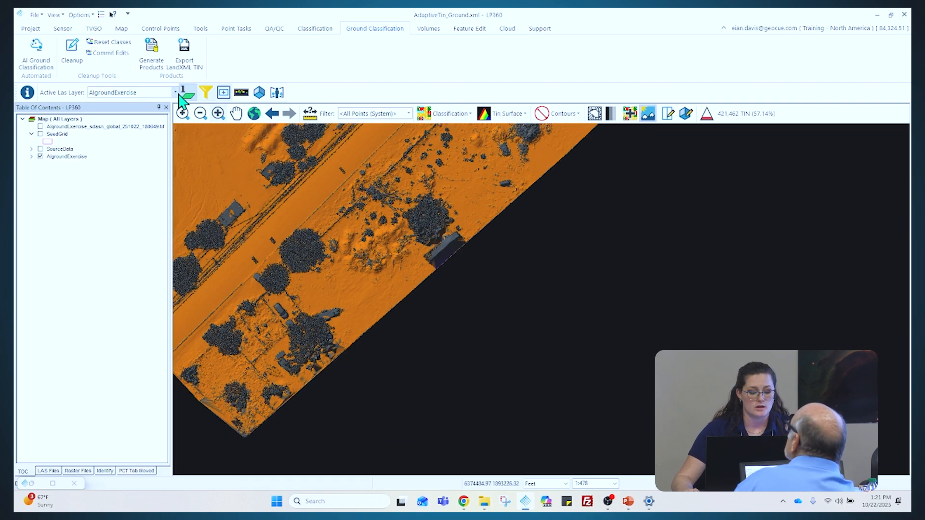
left_click(206, 92)
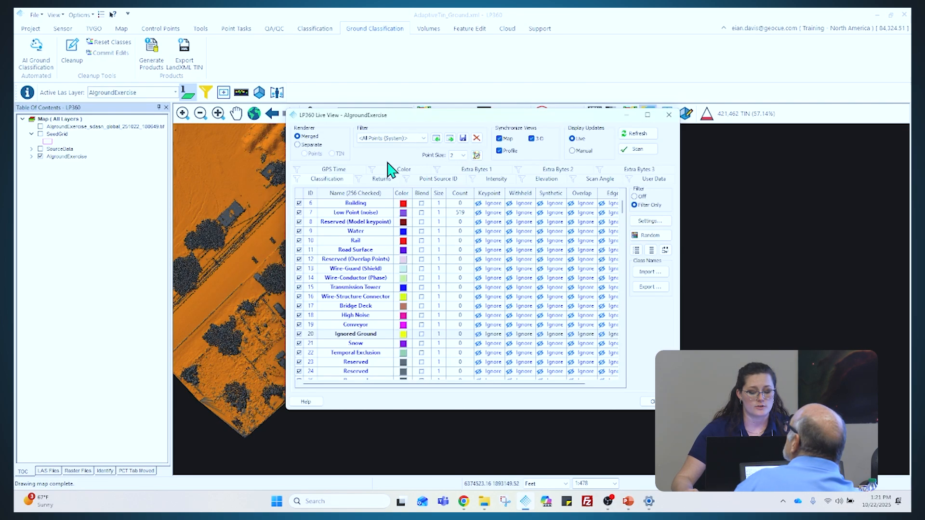
left_click(669, 116)
left_click(440, 291)
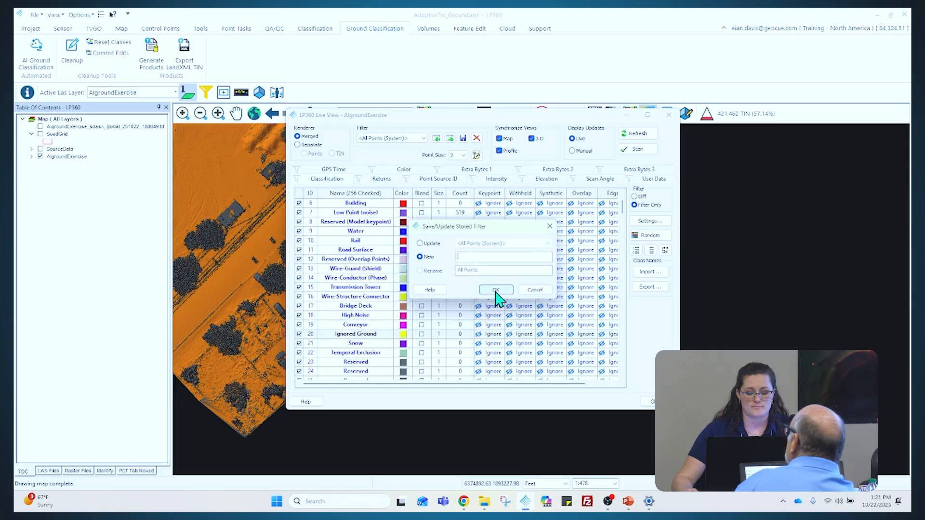
left_click(424, 244)
left_click(494, 287)
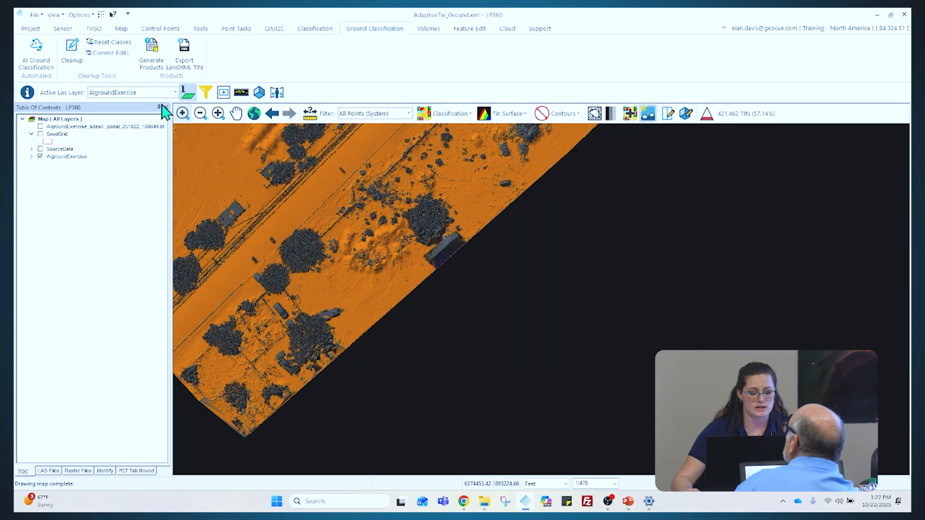
- Filter the map to Ground and Edits (System) so the TIN surface is built from ground points only
left_click(236, 113)
left_click_drag(315, 212, 422, 292)
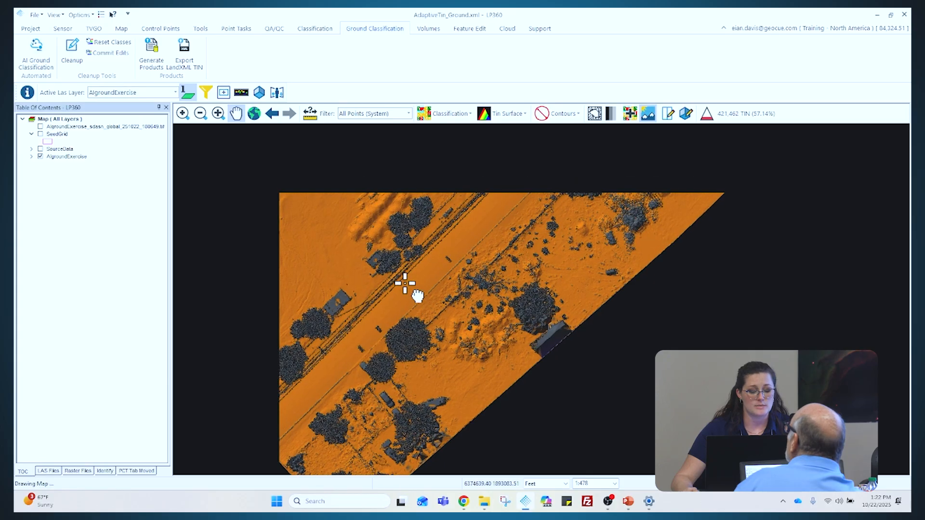
left_click(72, 58)
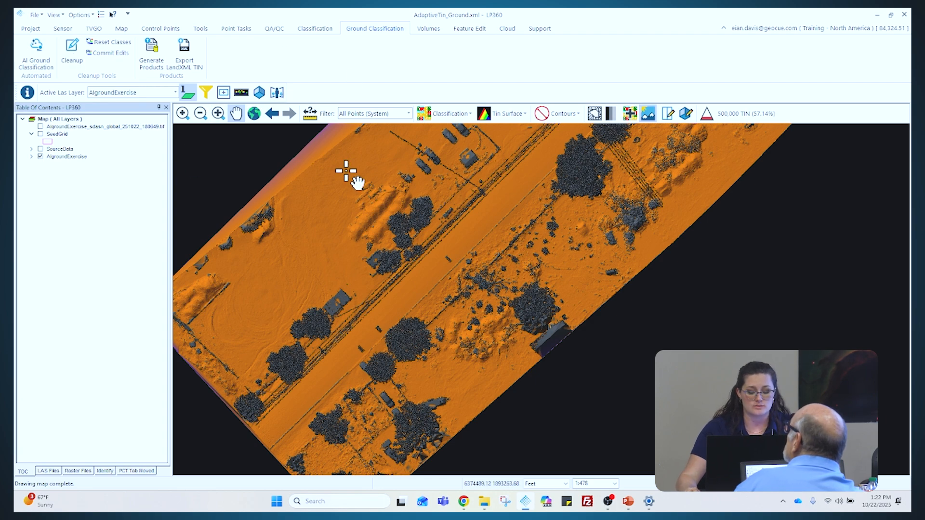
left_click(318, 29)
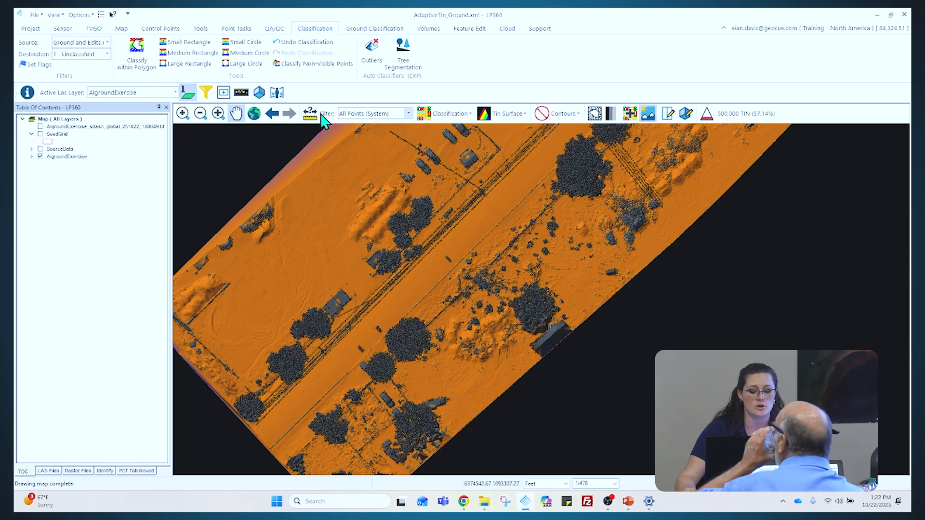
left_click(376, 115)
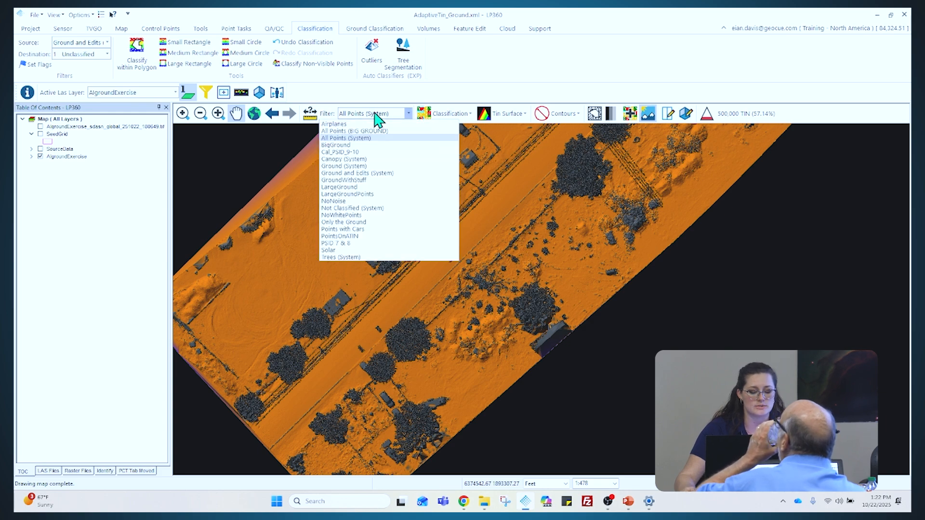
left_click(379, 173)
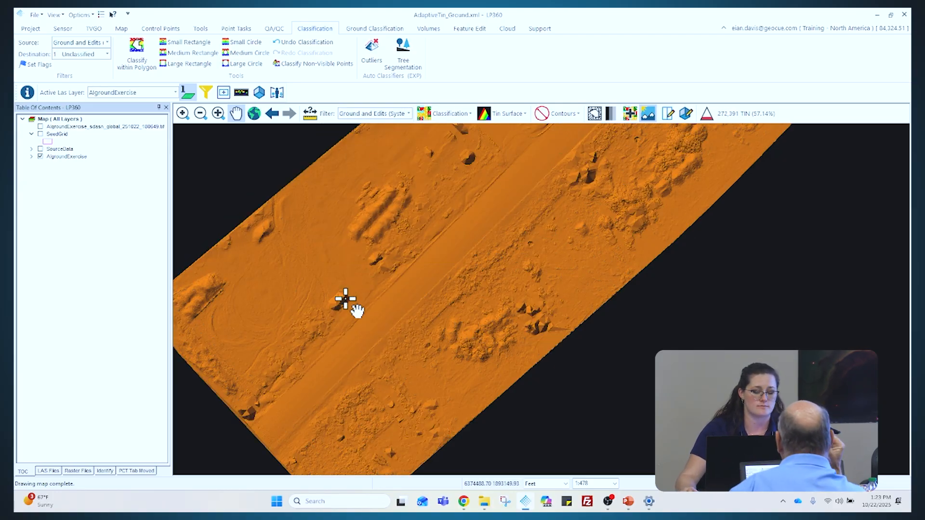
- Cut a diagonal profile box across the faceted mound beside the road, reaching into the rough patch next to it
scroll(325, 308, "up", 1)
scroll(324, 305, "up", 4)
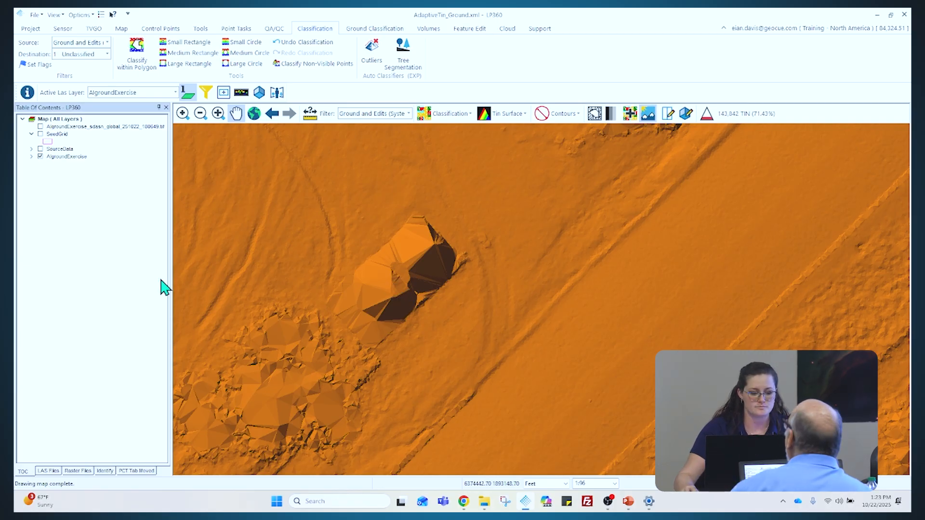
left_click(668, 119)
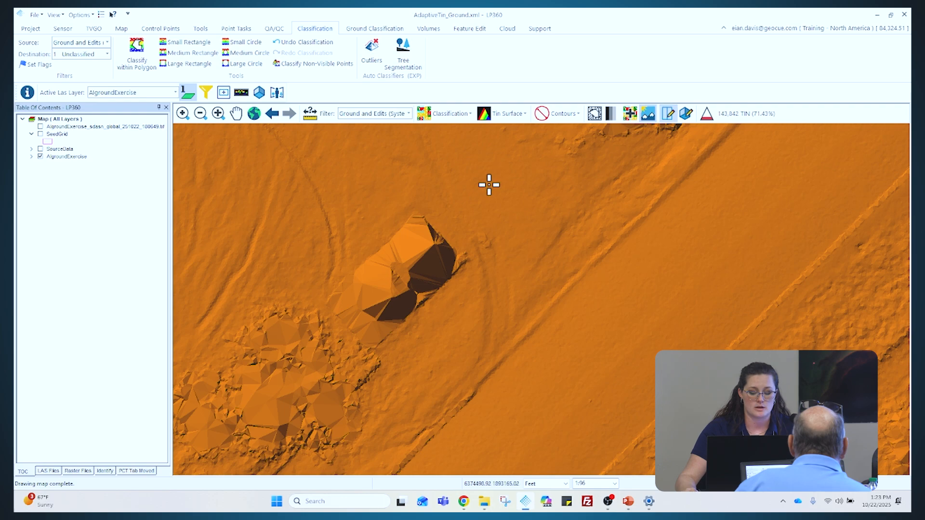
left_click(507, 170)
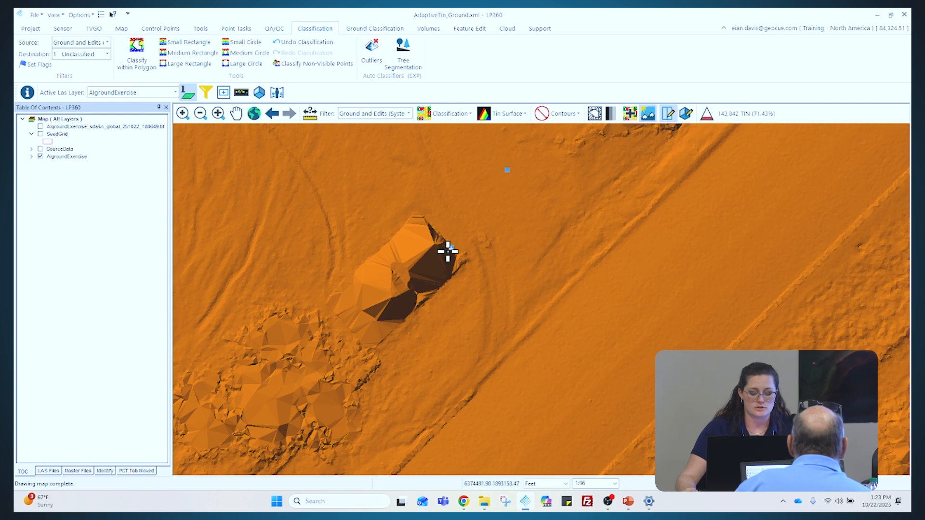
left_click(300, 384)
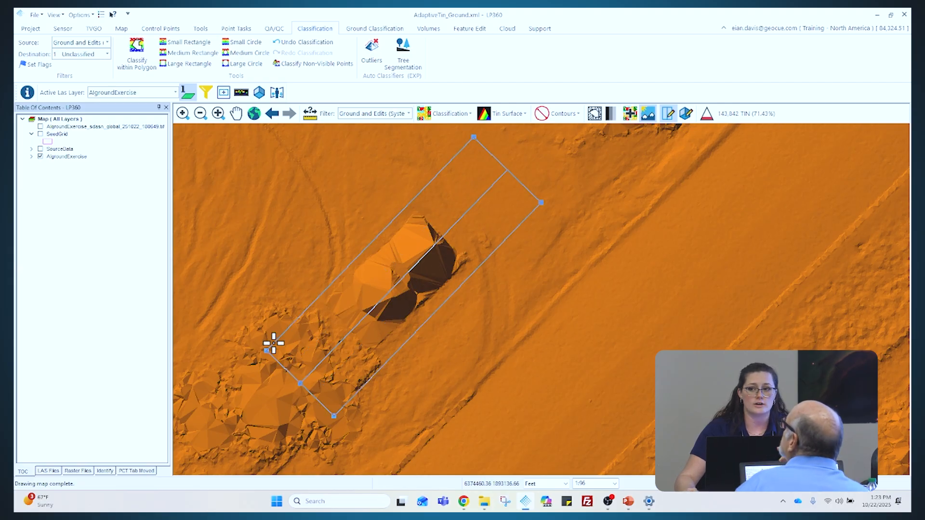
left_click(274, 343)
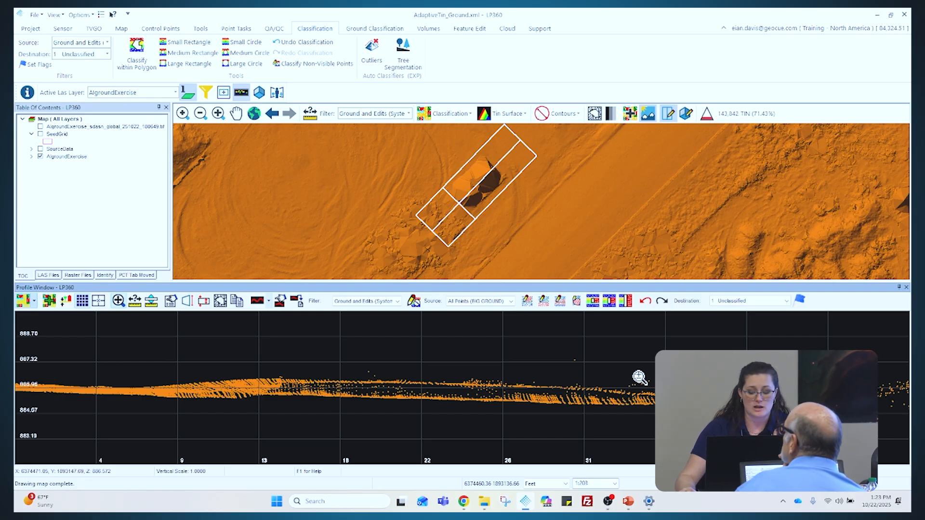
- Reclassify the points above a line traced along the sloping ground in the profile as 1 Unclassified, flattening the faceted mound
left_click(527, 303)
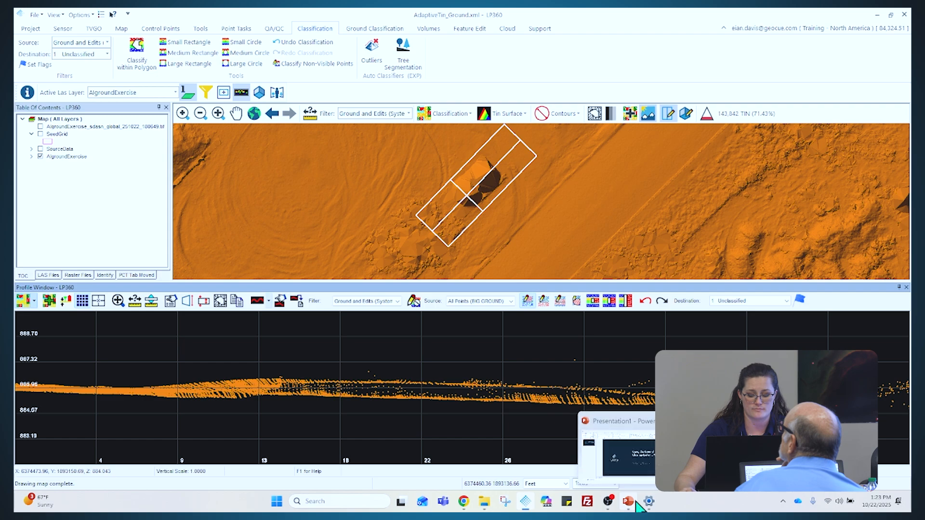
left_click(249, 378)
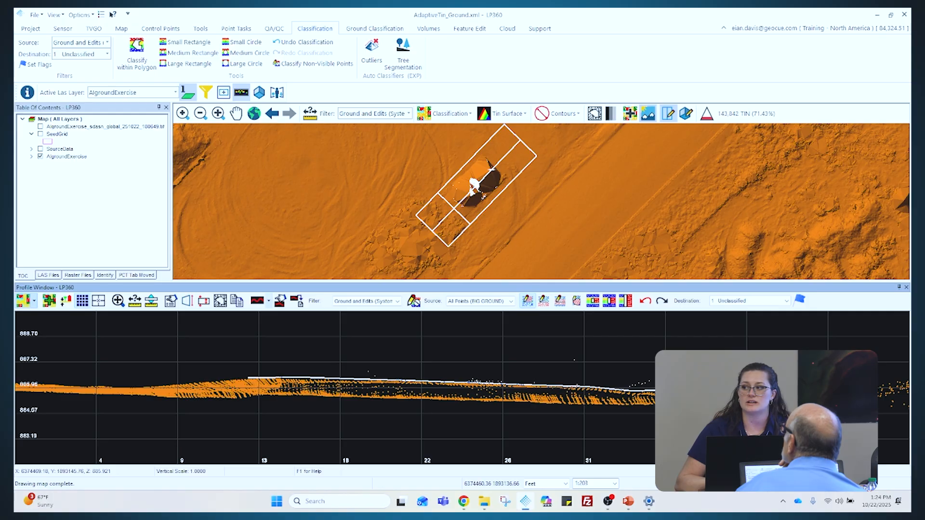
double_click(248, 378)
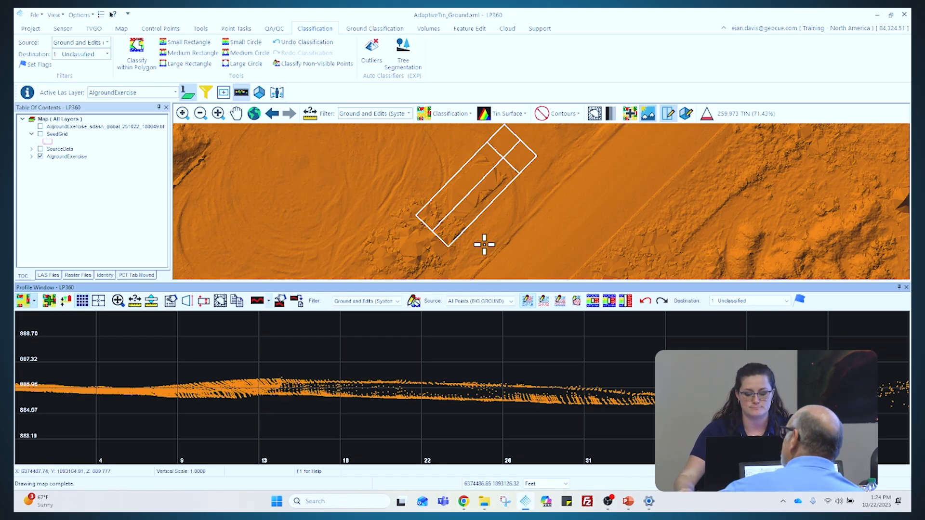
- Close the mound's profile and cut a long, narrow profile straight across the full width of the strip near its southwest end
scroll(276, 209, "down", 2)
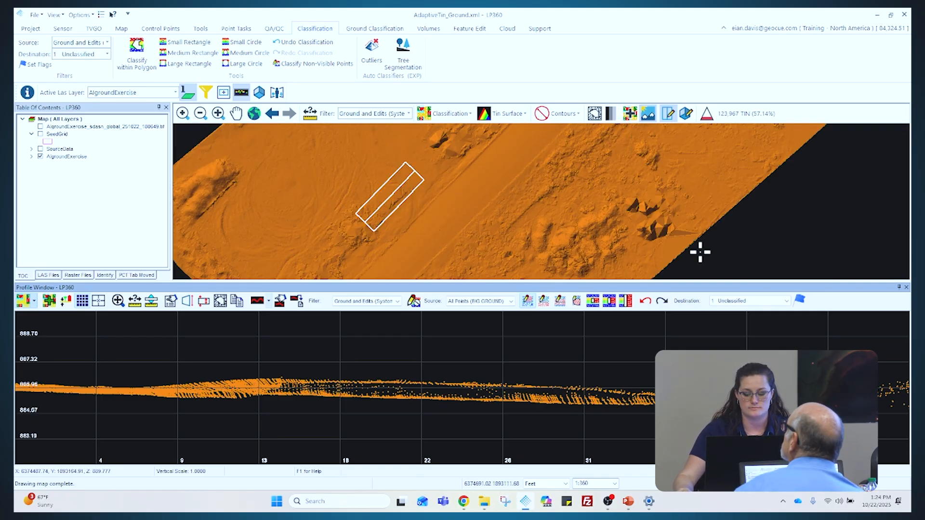
scroll(504, 173, "down", 1)
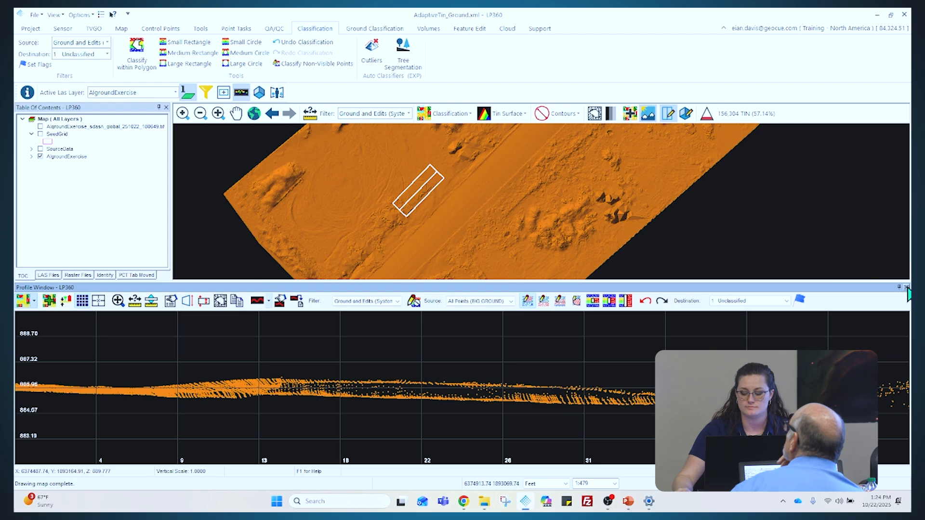
left_click(906, 288)
scroll(400, 237, "down", 1)
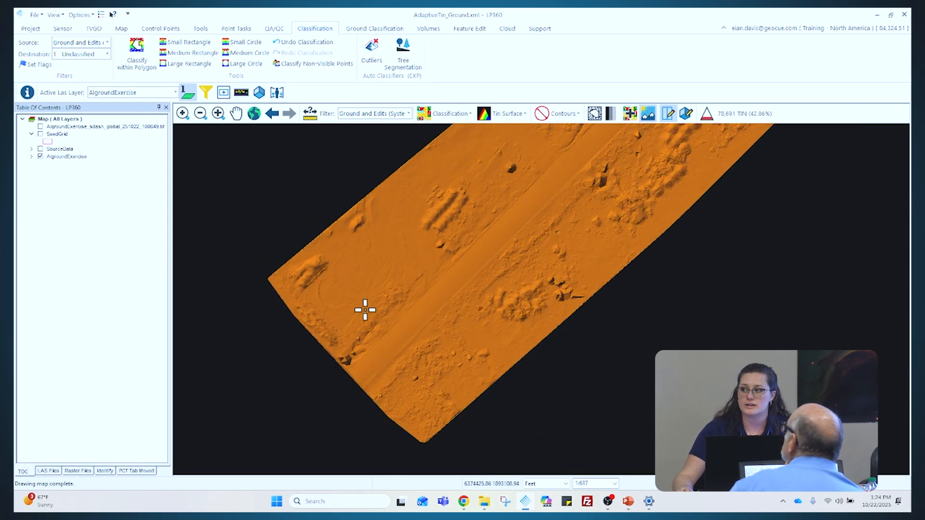
left_click(295, 192)
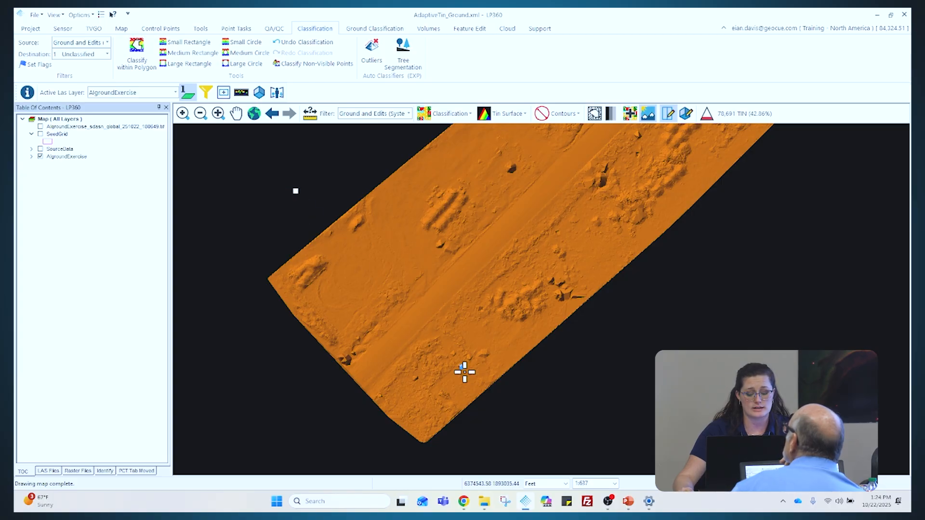
left_click(499, 448)
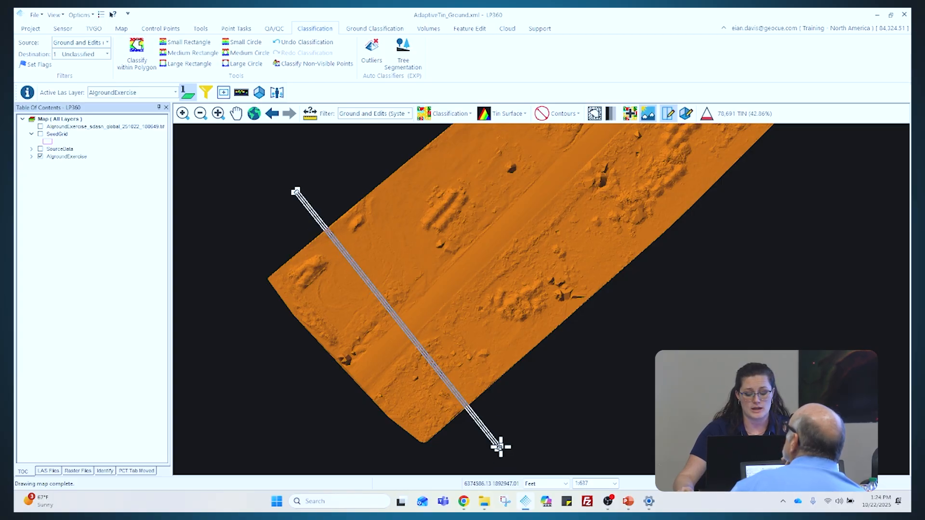
left_click(500, 446)
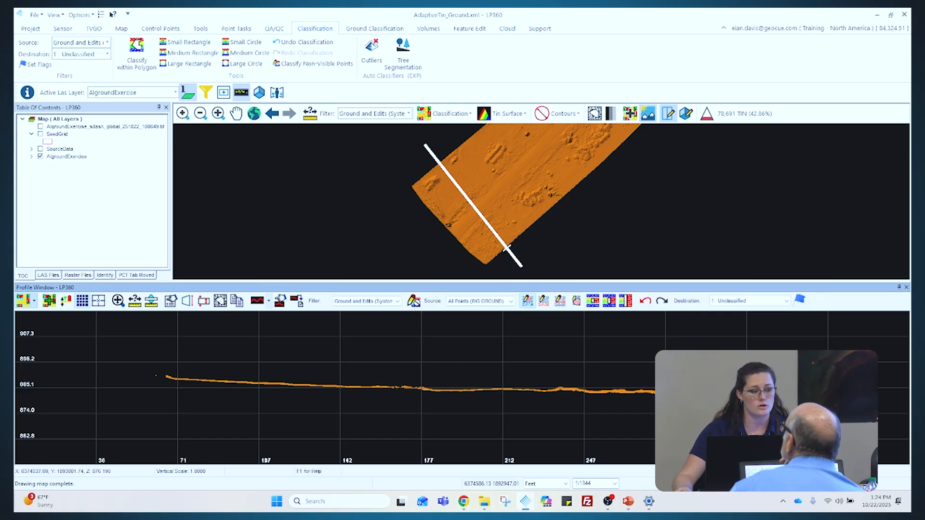
- Compare the section with all points shown by switching the filter to All Points (System) and back to Ground and Edits (System)
left_click(373, 301)
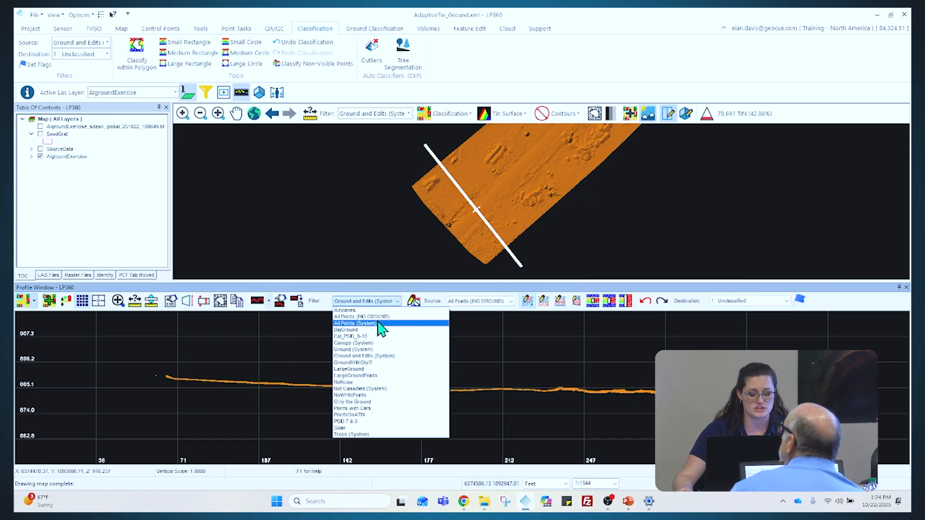
left_click(354, 324)
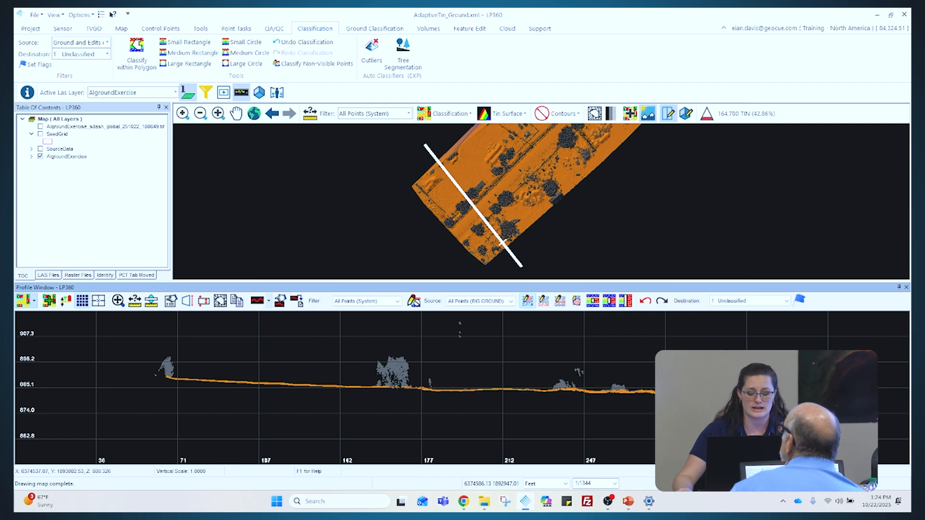
left_click(397, 301)
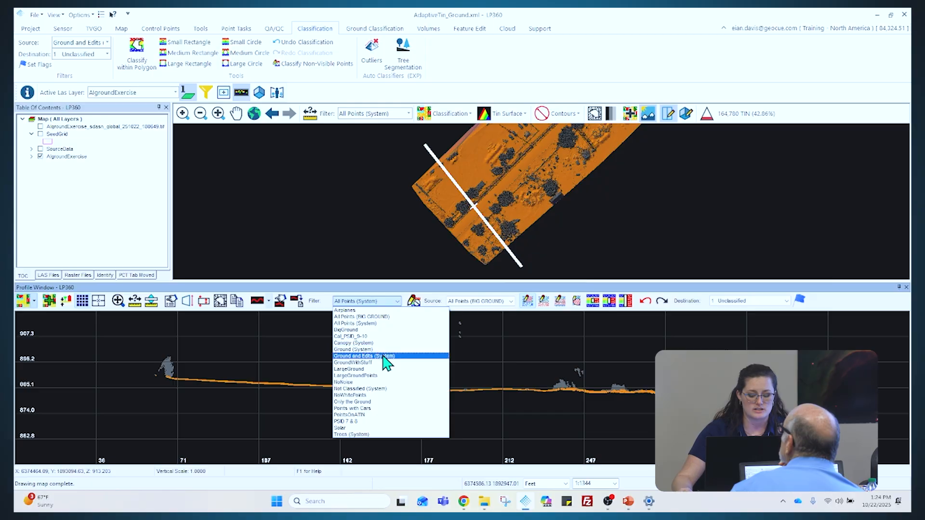
left_click(383, 356)
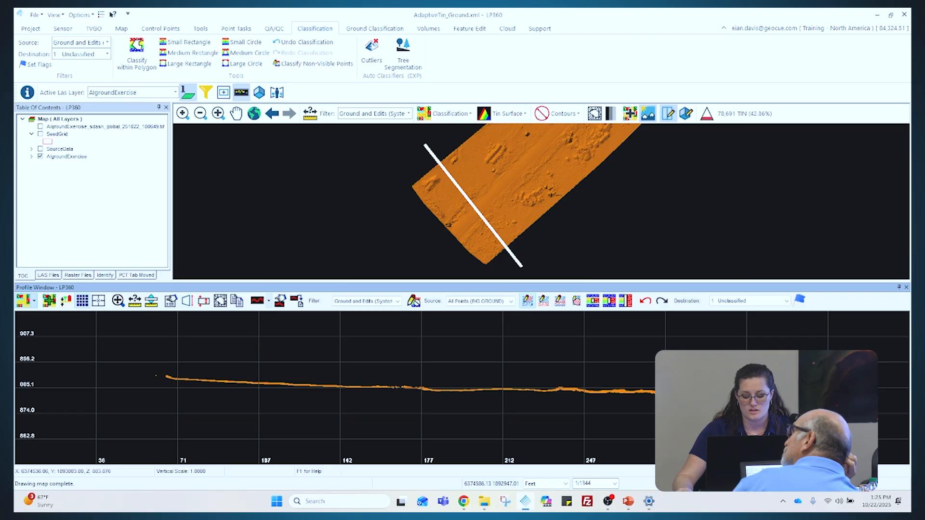
- Advance the profile box along the strip in small increments, stepping back briefly, to examine the ground surface section by section
key("Up")
key("Up")
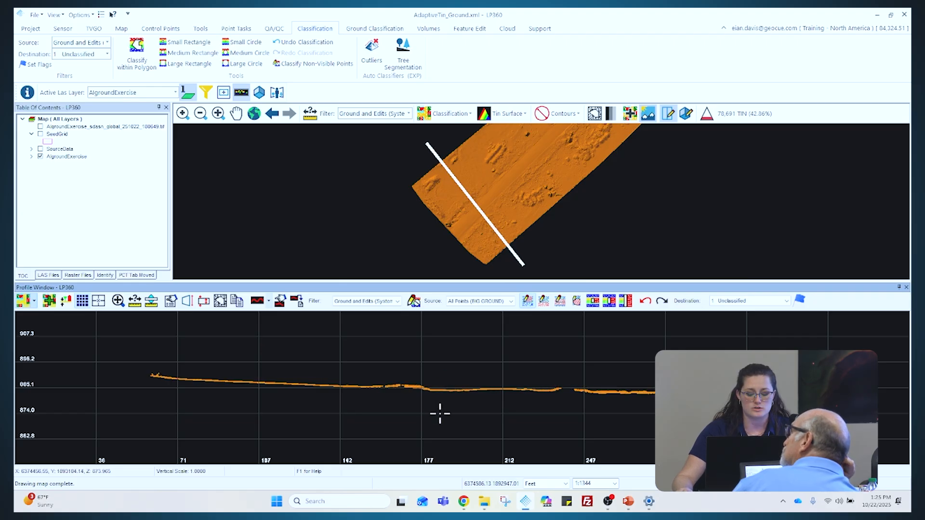
key("Up")
key("Up")
key("Up")
key("Up")
key("Up")
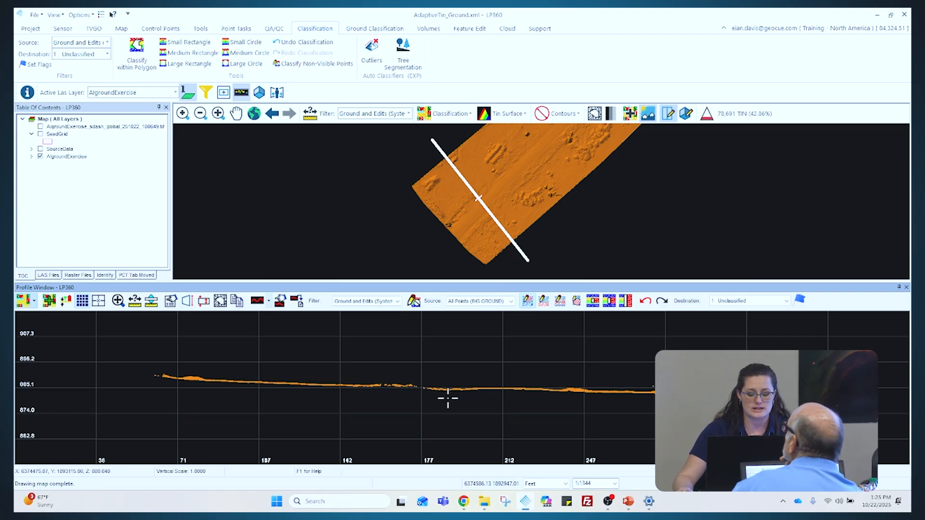
key("Up")
key("Up")
key("Down")
key("Down")
key("Down")
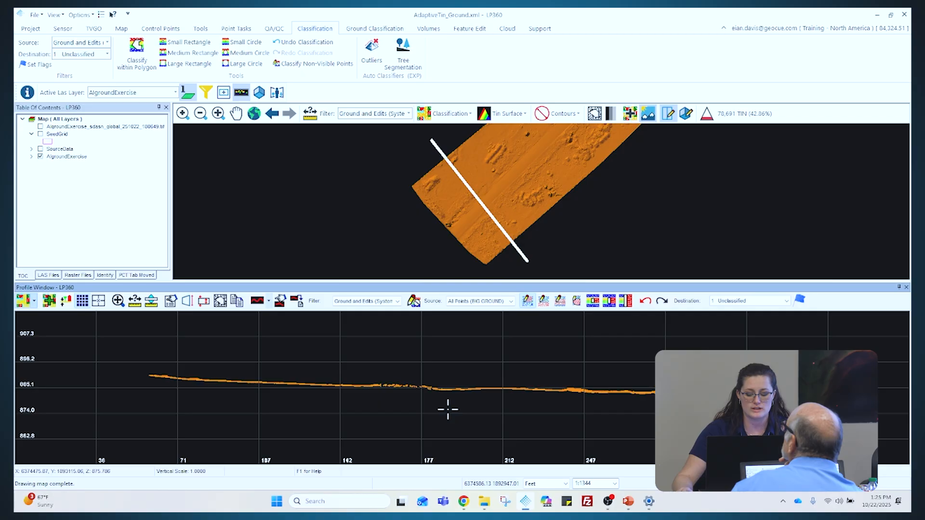
key("Up")
key("Up")
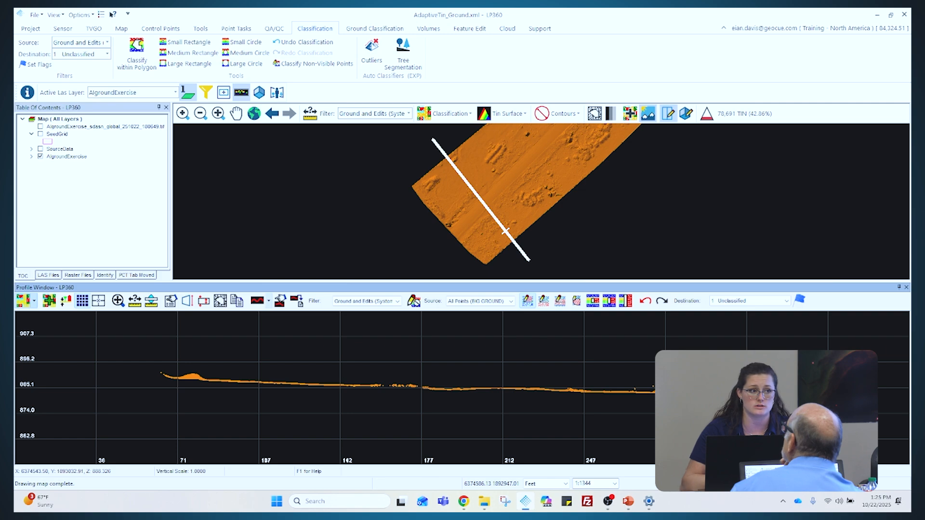
- Set the profile depth to 20
left_click(206, 305)
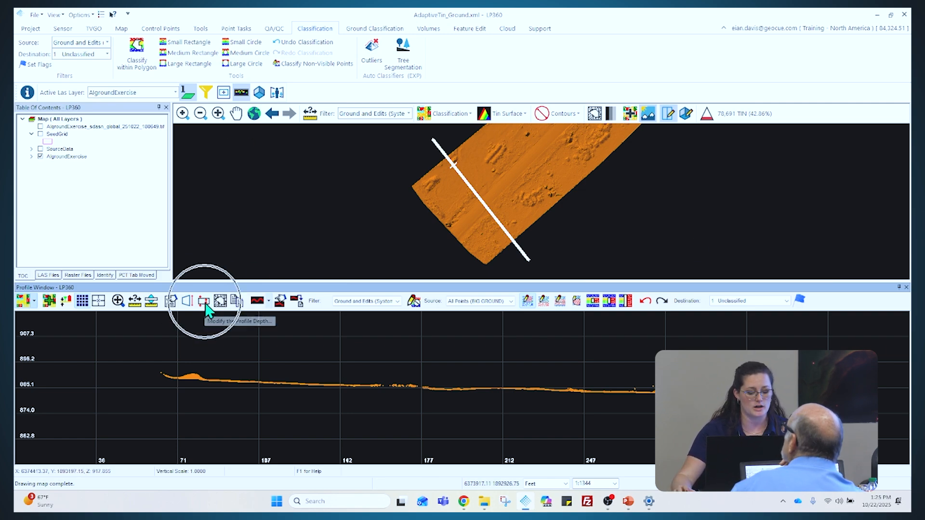
left_click(205, 305)
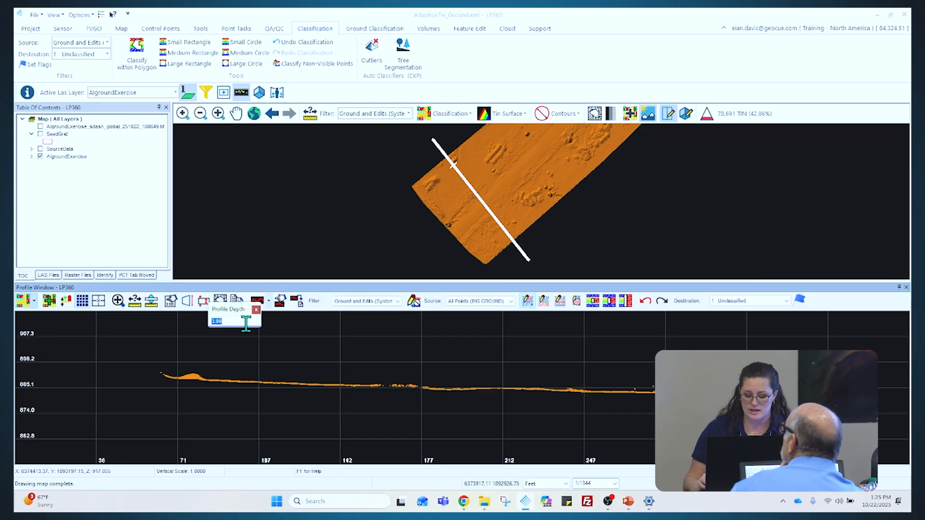
type("20")
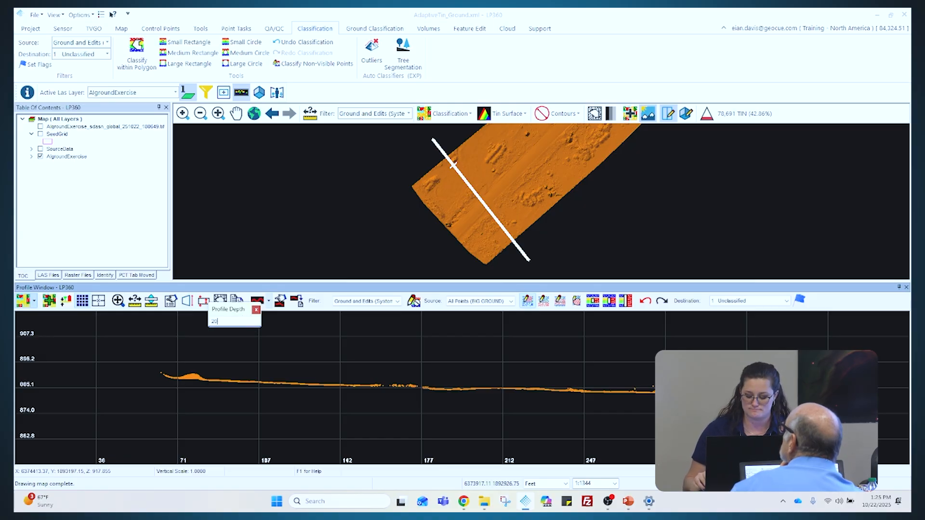
key("Return")
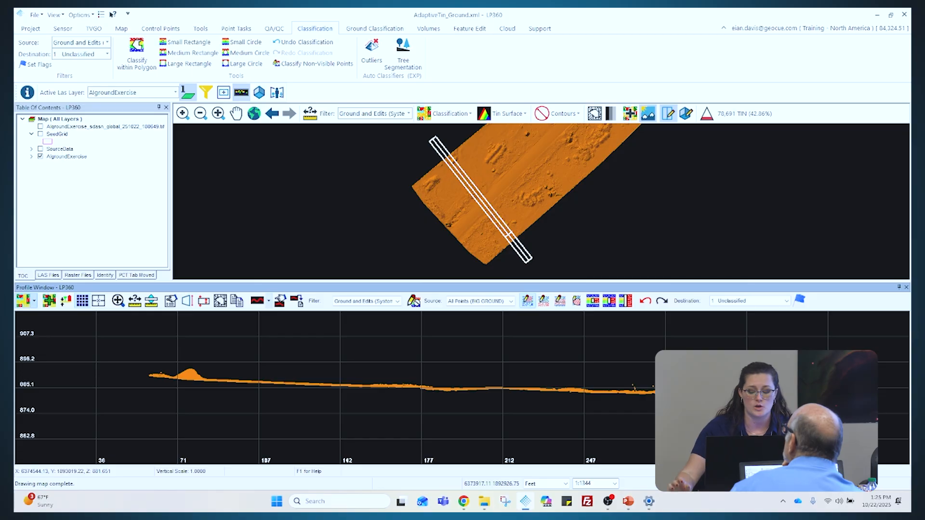
- Set the profile depth to 100, reclassify the stray points above the ground as 1 Unclassified, and close the profile
left_click(204, 301)
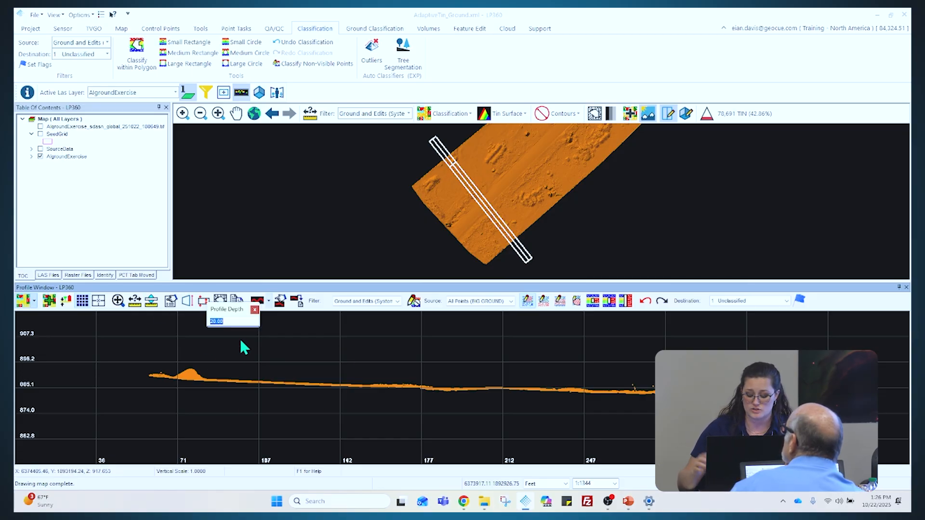
type("100")
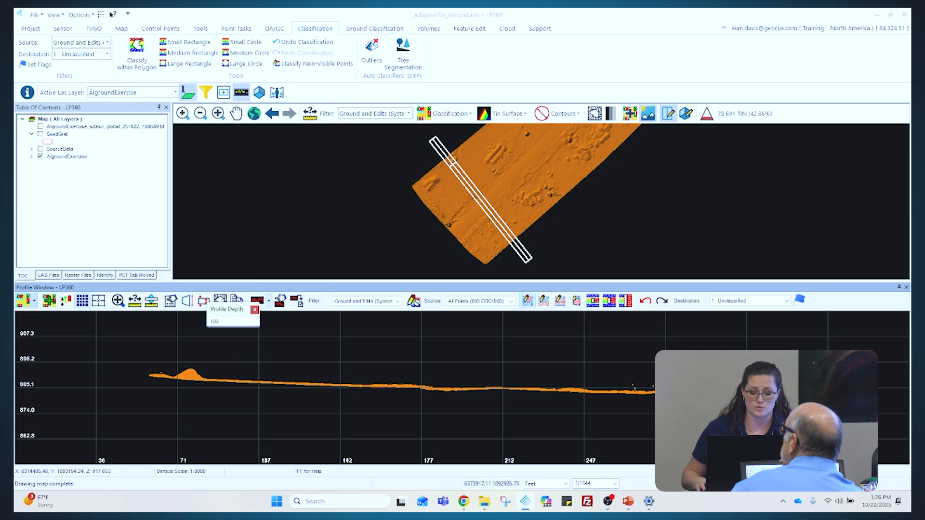
key("Return")
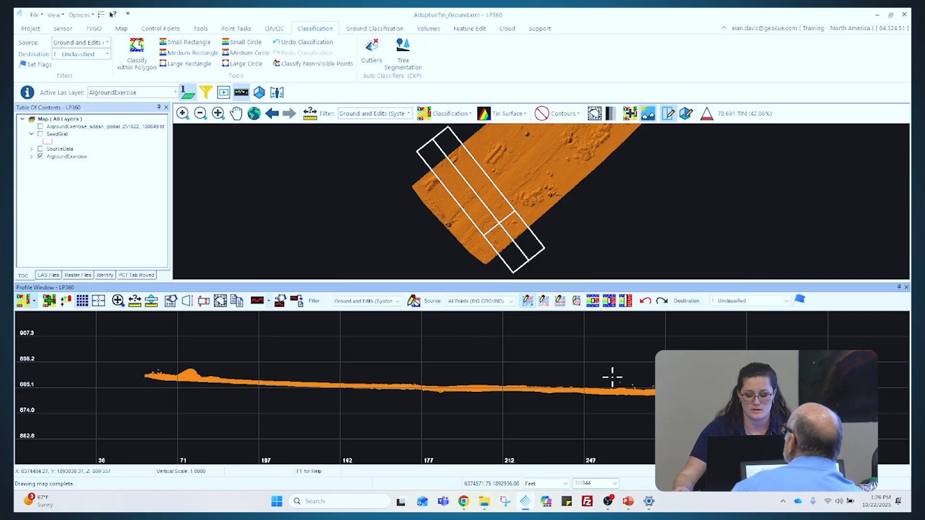
left_click(586, 385)
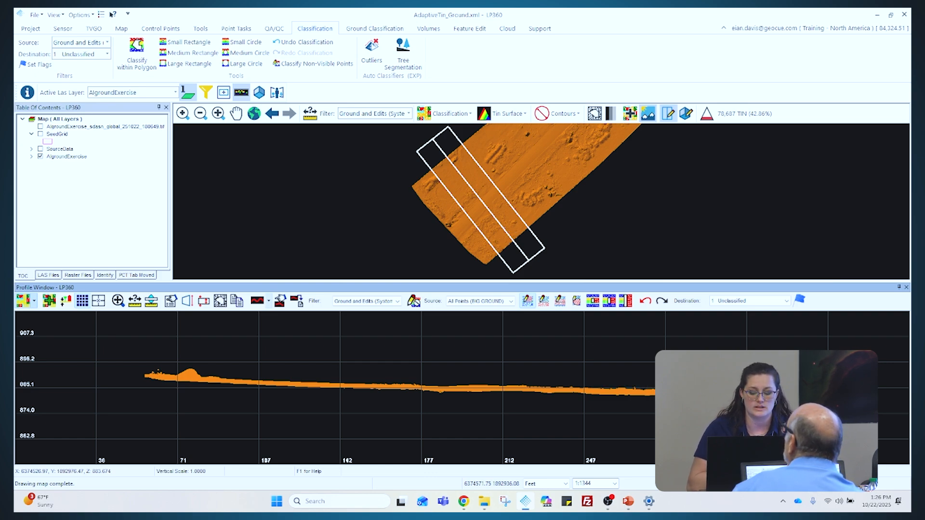
left_click(906, 288)
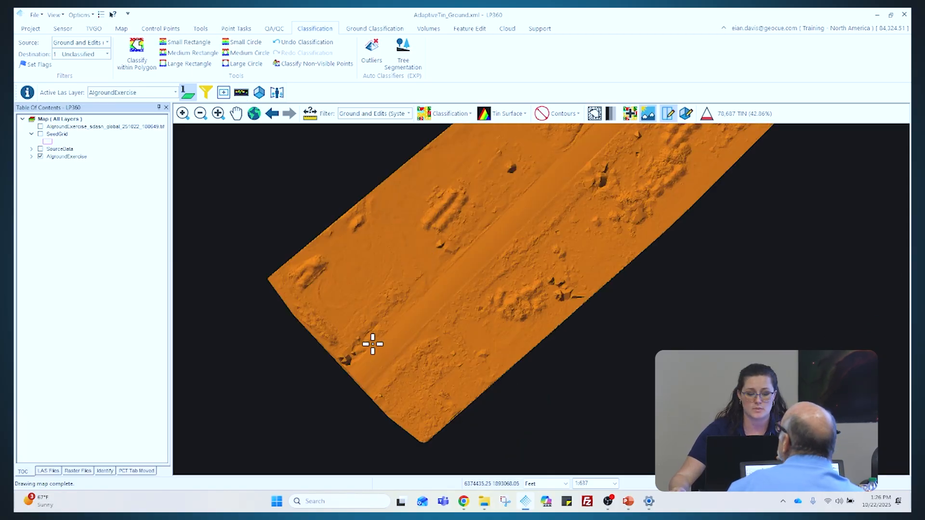
- Open a 3D view of a box around the dark faceted mound northwest of the road and rotate it to a side view
scroll(406, 291, "down", 2)
scroll(483, 188, "up", 2)
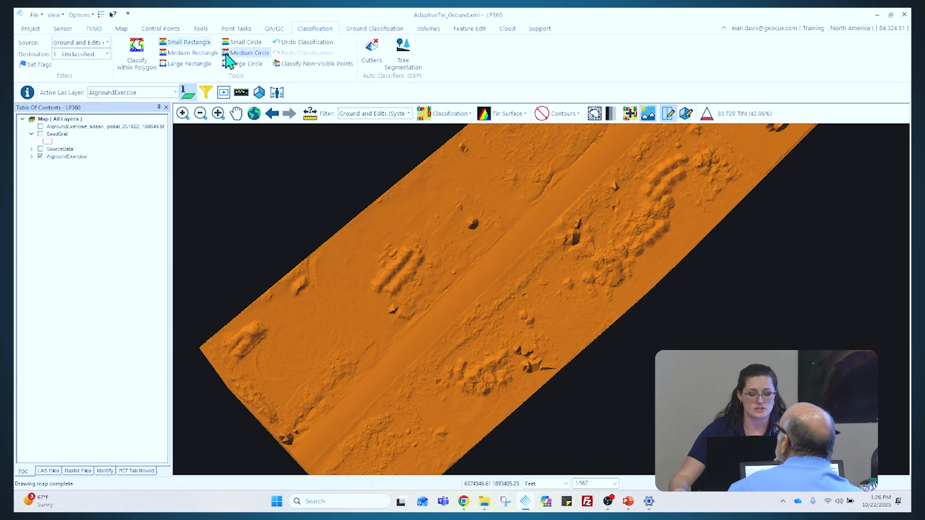
scroll(471, 194, "up", 1)
scroll(544, 242, "up", 1)
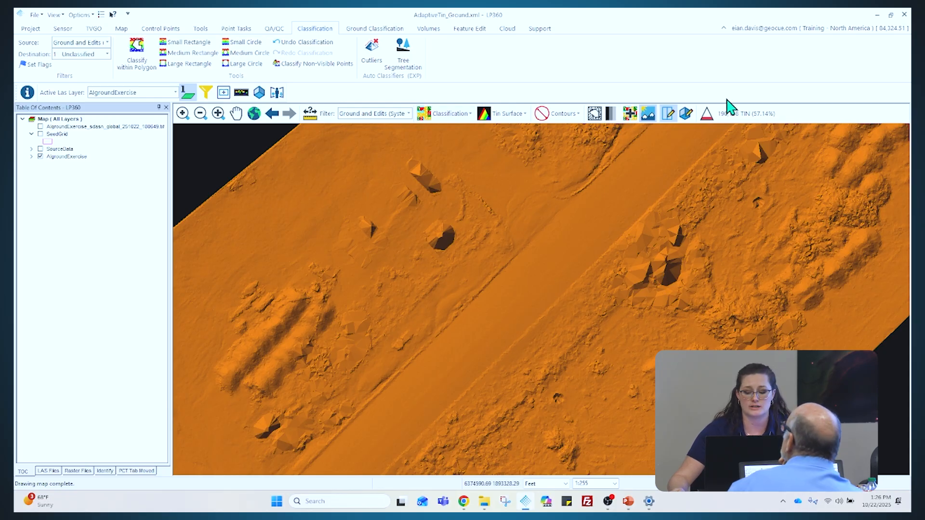
left_click(687, 116)
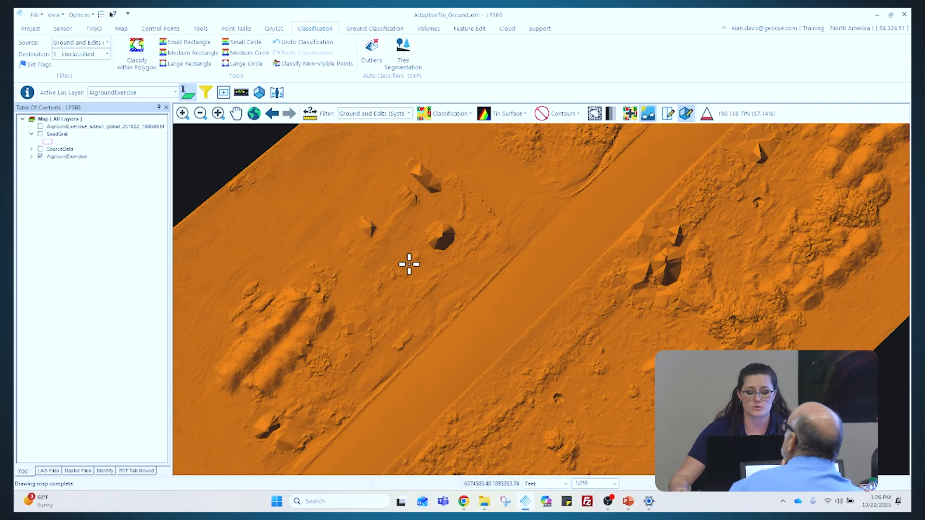
left_click_drag(409, 264, 470, 210)
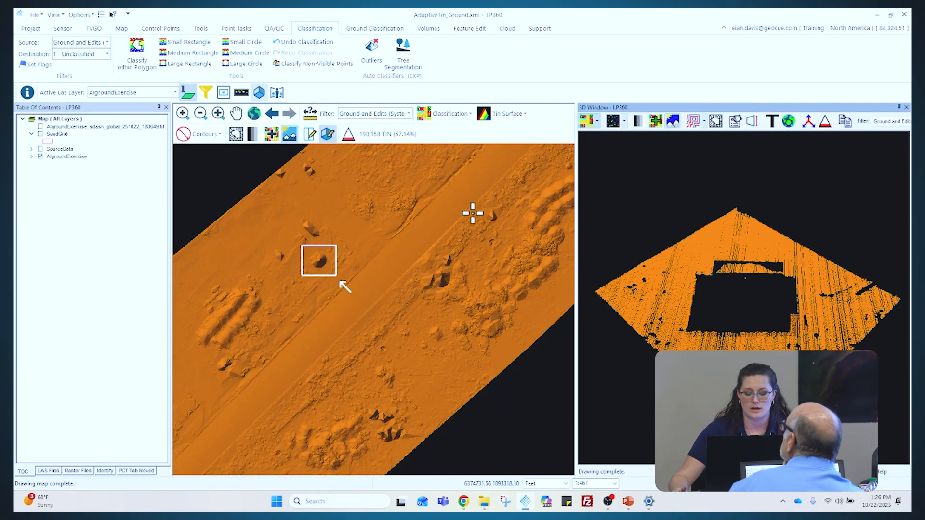
left_click_drag(660, 309, 698, 291)
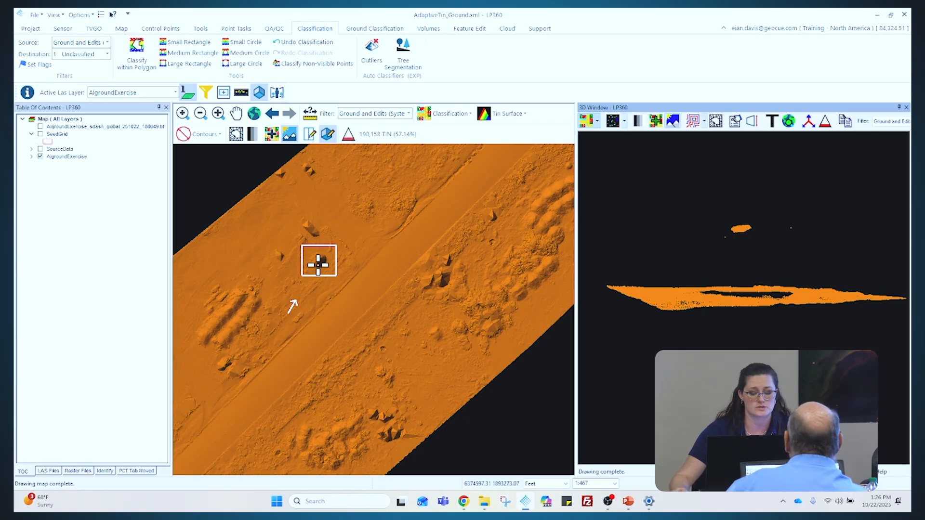
- Paint the faceted mound inside the 3D selection box with the medium circle brush to reclassify its raised points as 1 Unclassified
scroll(304, 254, "up", 3)
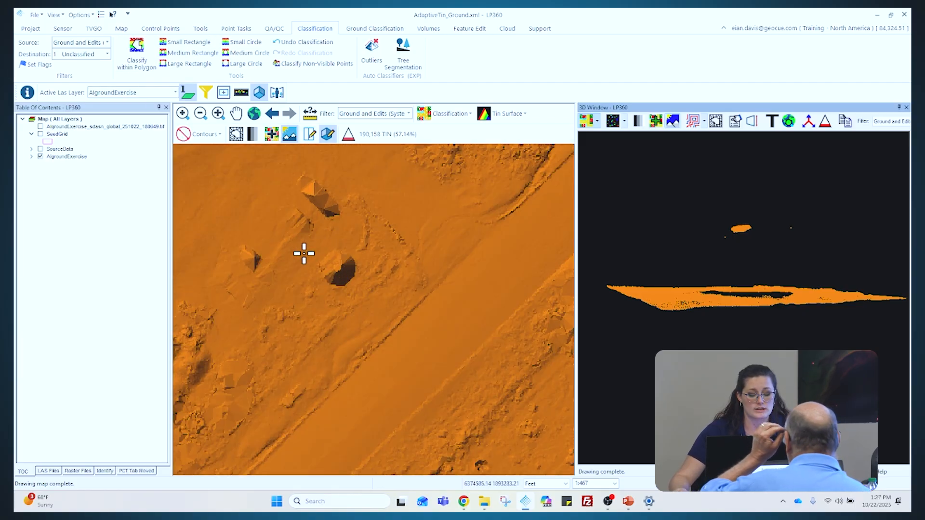
left_click(339, 268)
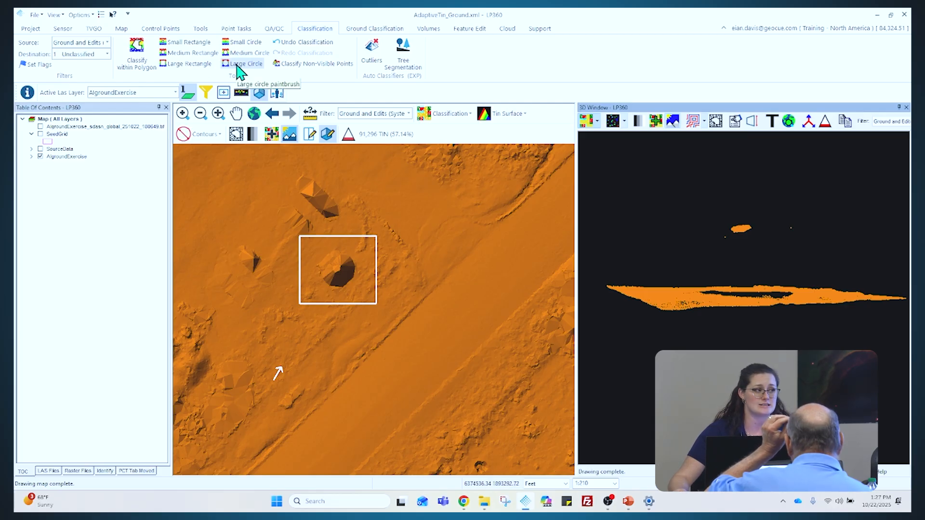
left_click(248, 53)
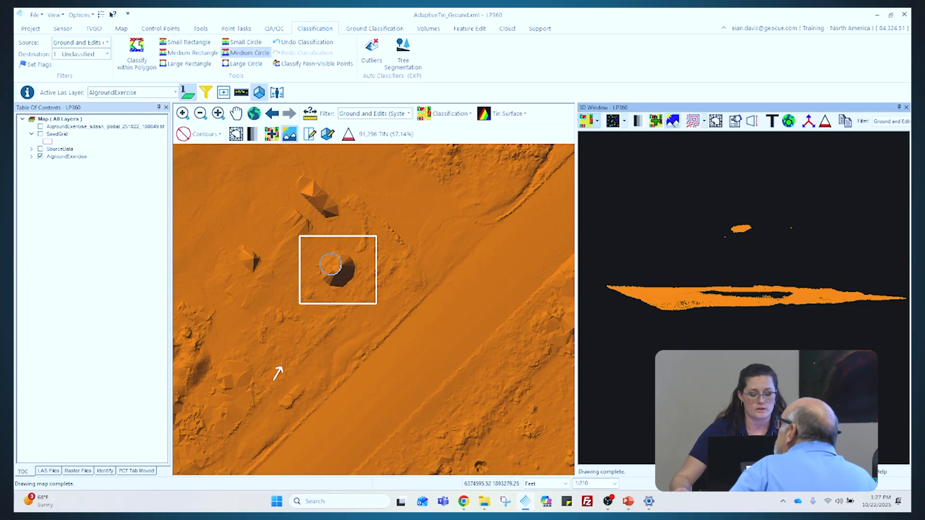
left_click_drag(335, 269, 338, 268)
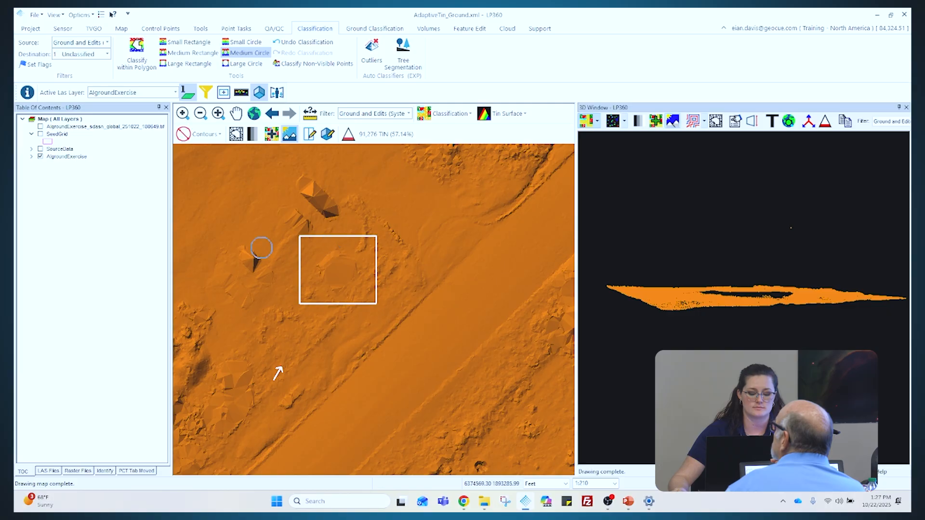
- Paint the peaks of the dark faceted mound north of the 3D selection box with the medium circle brush to reclassify them as 1 Unclassified
scroll(261, 260, "up", 2)
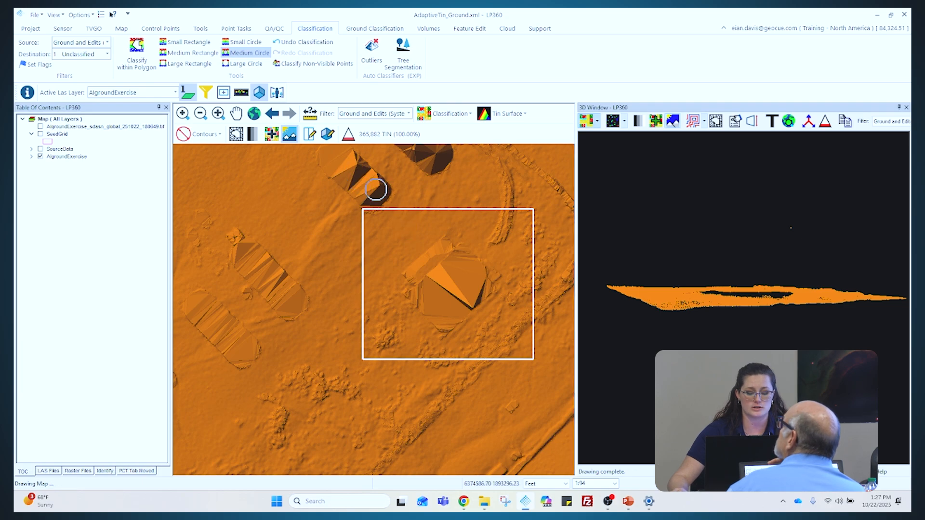
scroll(331, 249, "down", 1)
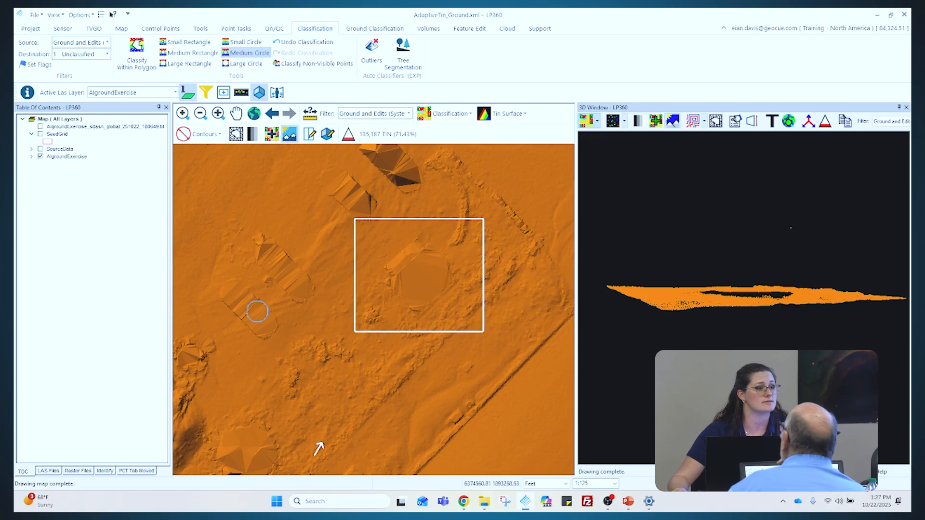
scroll(257, 312, "down", 1)
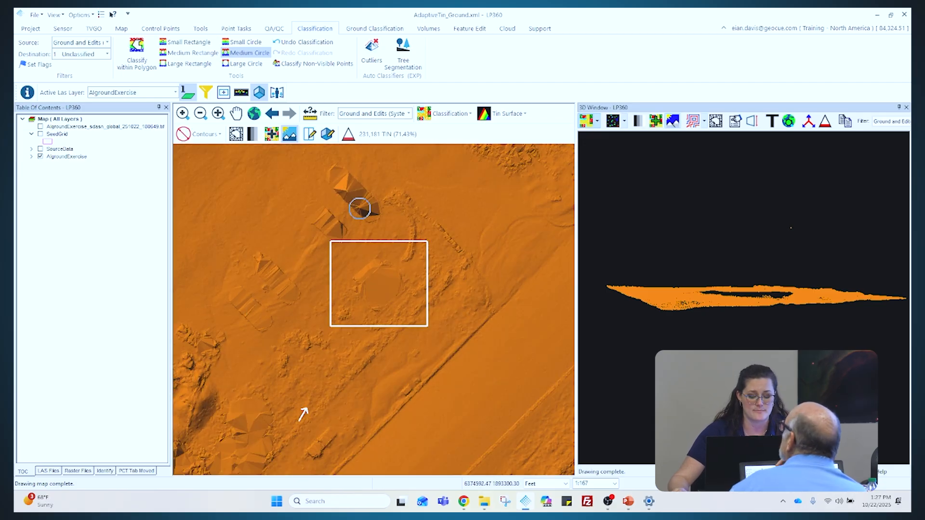
left_click(362, 207)
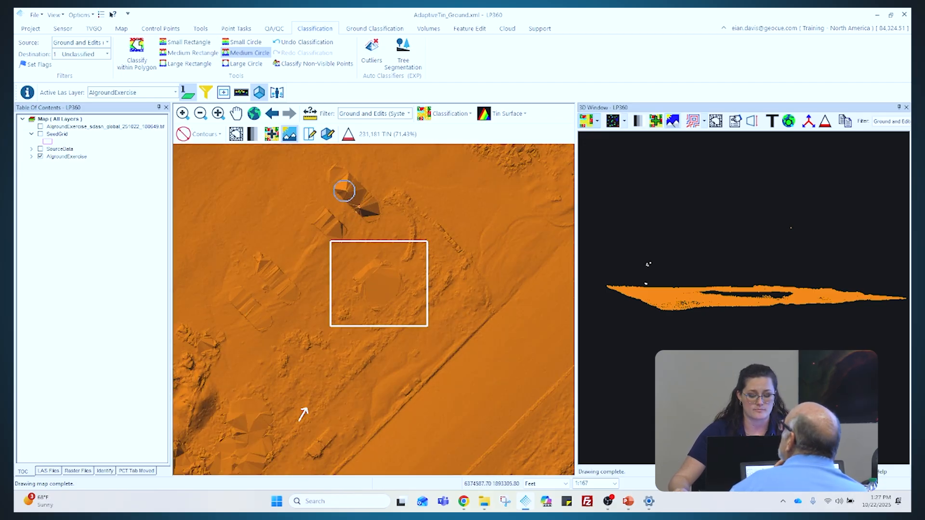
left_click(344, 191)
- Open a 3D view of a box around the dark faceted area southeast of the road
scroll(226, 239, "down", 2)
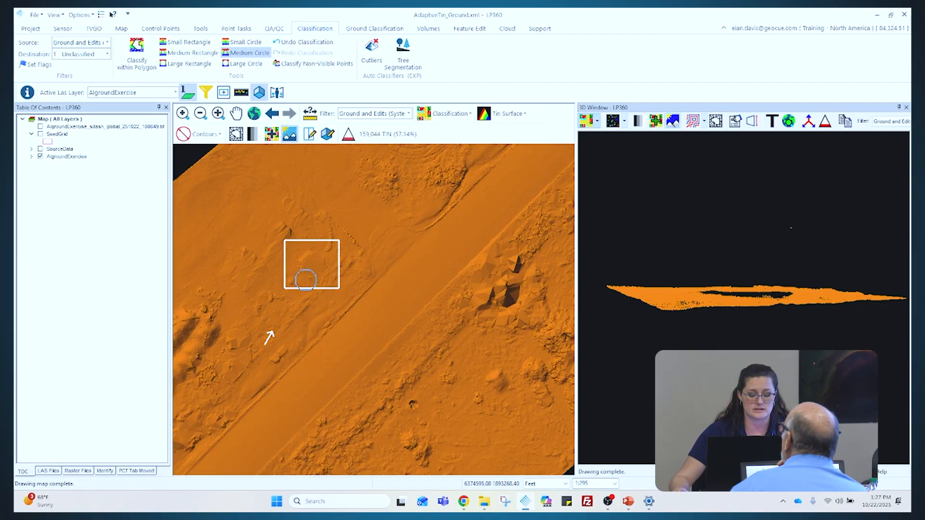
scroll(446, 312, "up", 2)
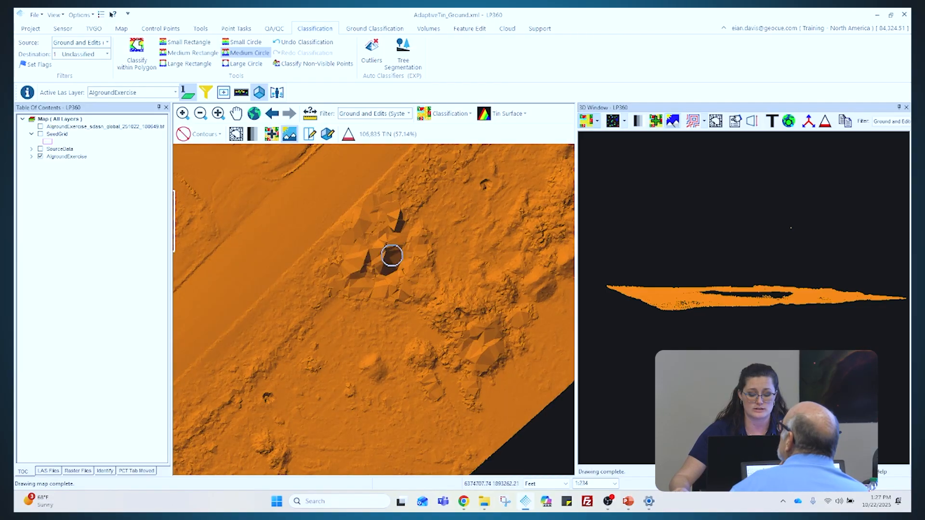
scroll(392, 256, "up", 1)
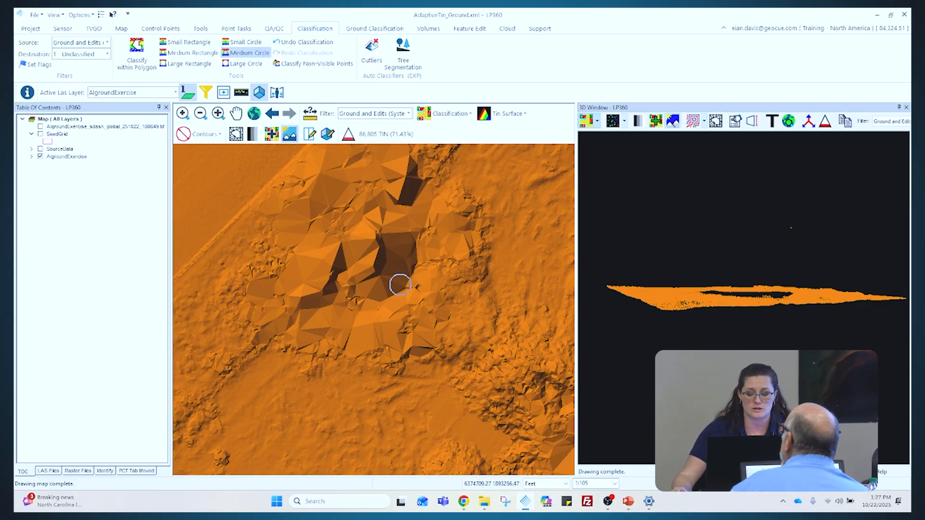
scroll(399, 282, "down", 1)
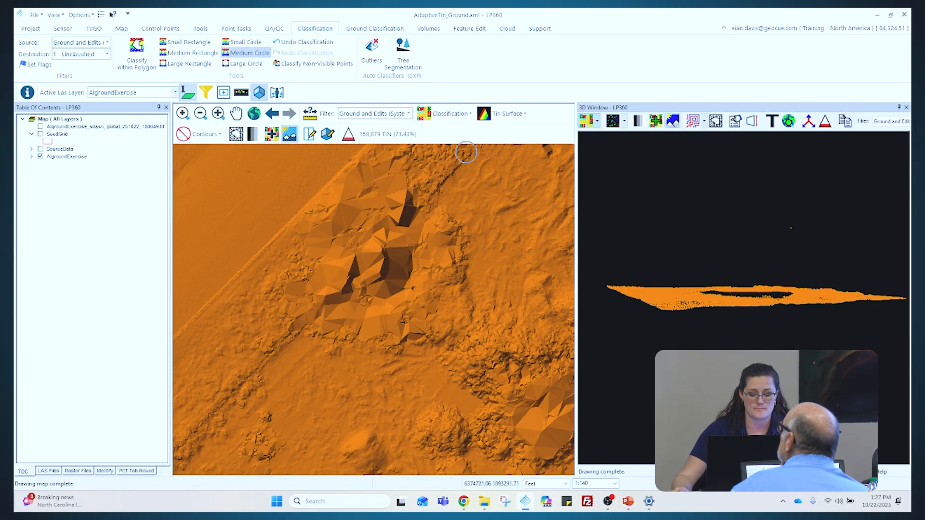
left_click(329, 135)
left_click_drag(246, 360, 494, 153)
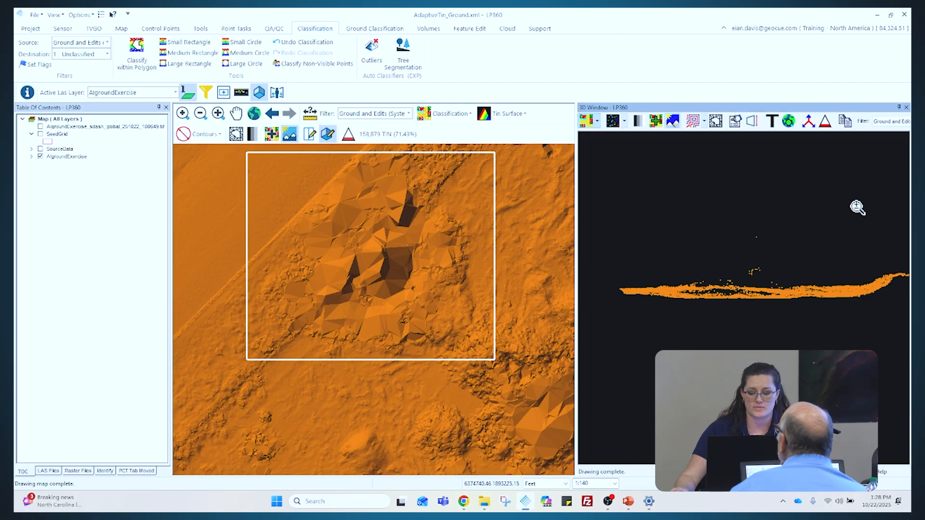
- Compare the faceted area using the All Points (System) filter, and restore the Ground and Edits (System) filter
left_click(378, 114)
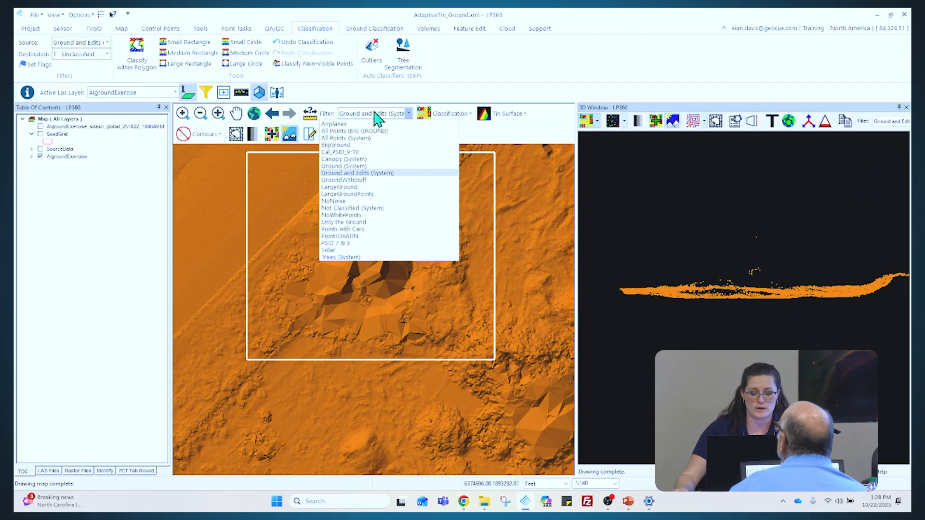
left_click(359, 138)
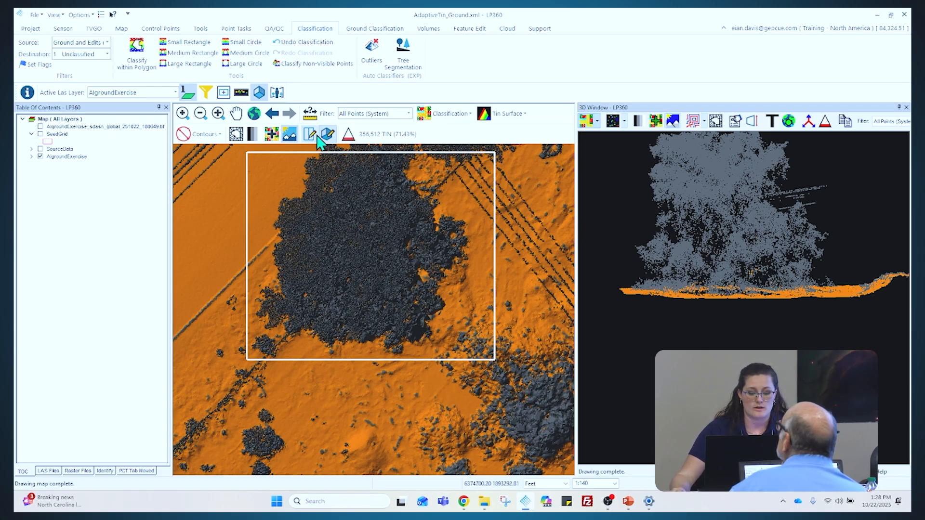
left_click(364, 115)
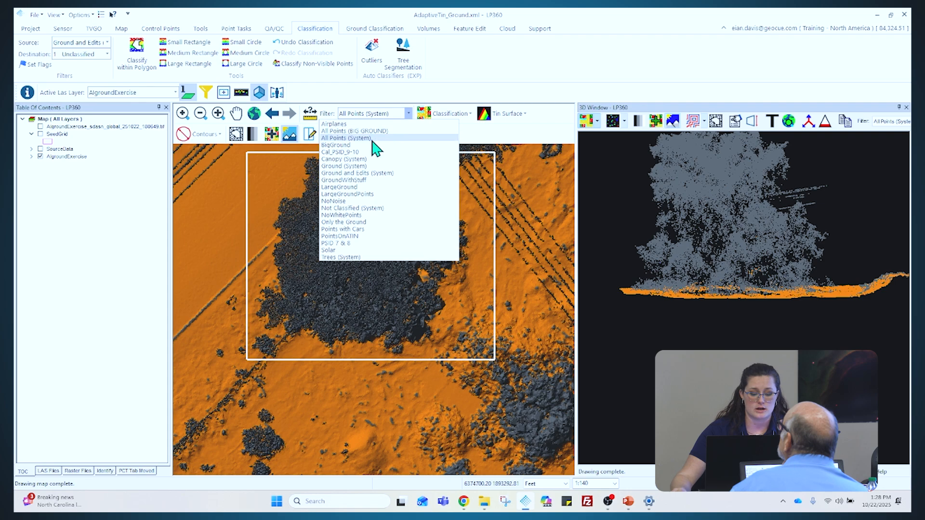
left_click(377, 174)
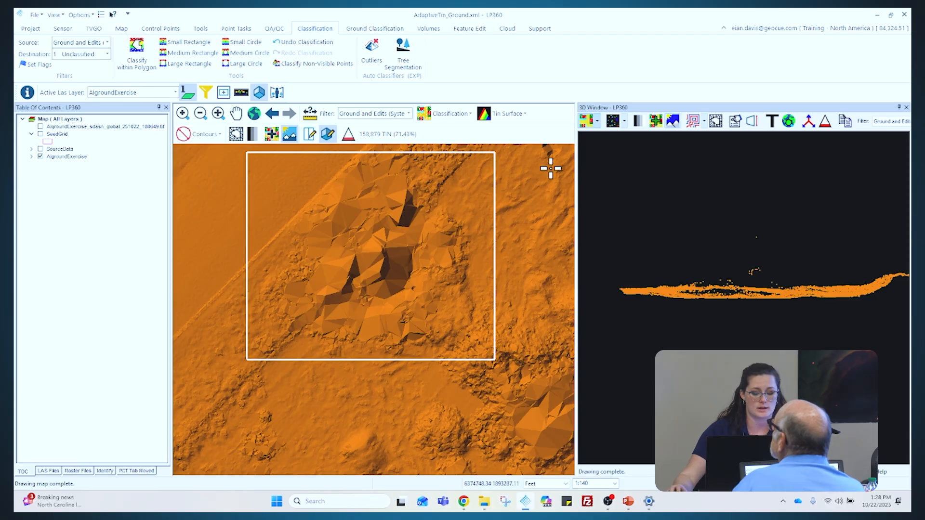
- Cut a profile diagonally from northeast to southwest across the faceted area in the 3D selection box and magnify the profile
left_click(310, 135)
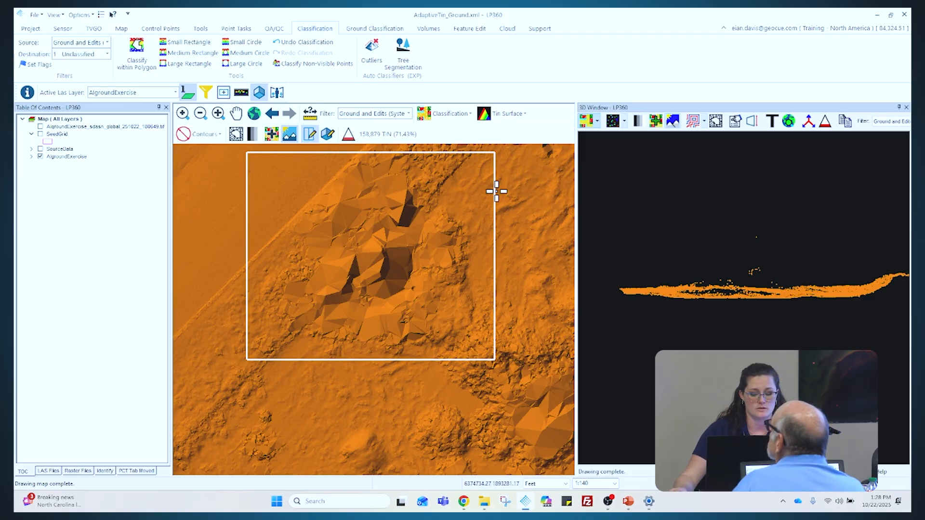
left_click(474, 171)
left_click(246, 384)
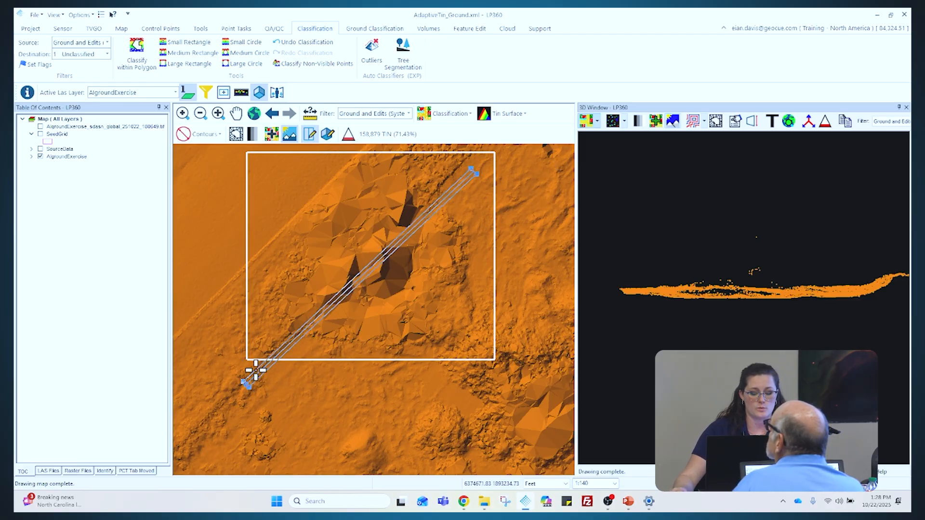
left_click(232, 353)
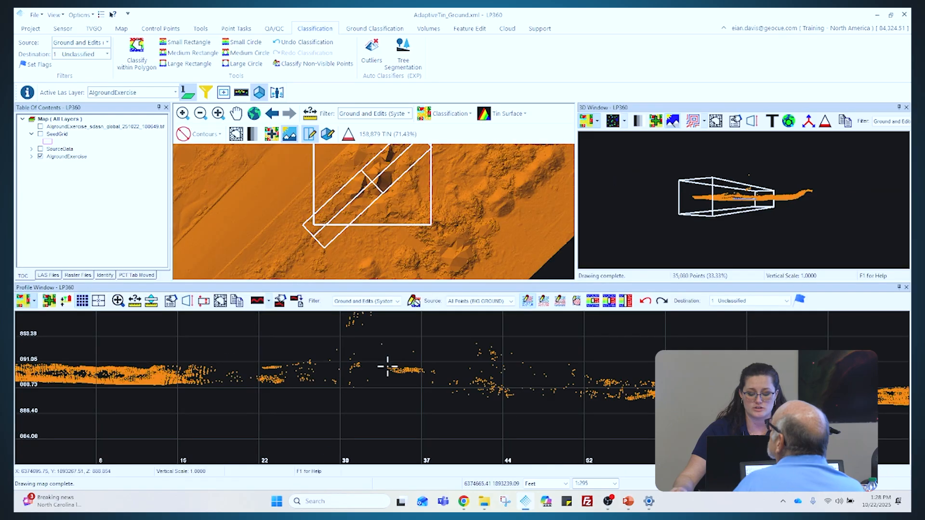
key("Down")
key("Down")
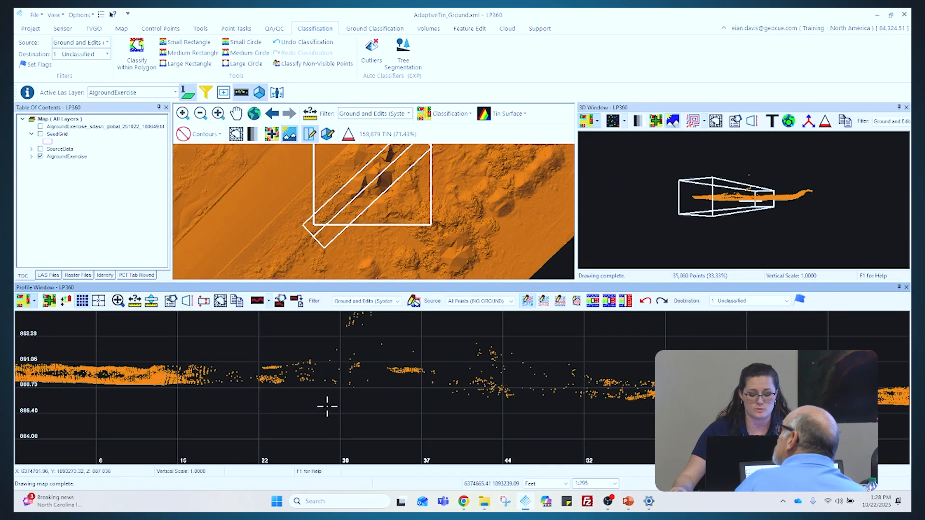
left_click(118, 301)
left_click_drag(329, 422, 305, 375)
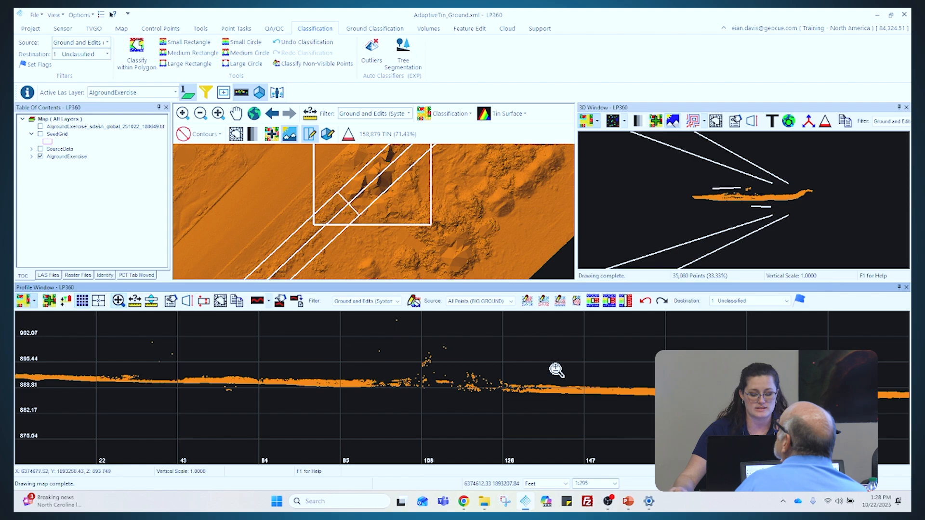
- Show All Points (System) in the profile and examine the ground beneath the trees there and in the adjacent slice
left_click(369, 301)
left_click(371, 324)
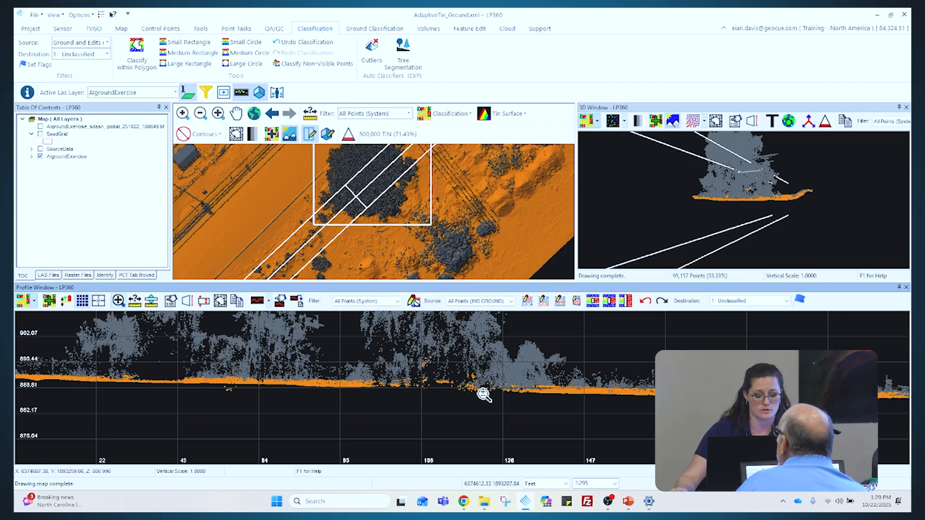
left_click(457, 401)
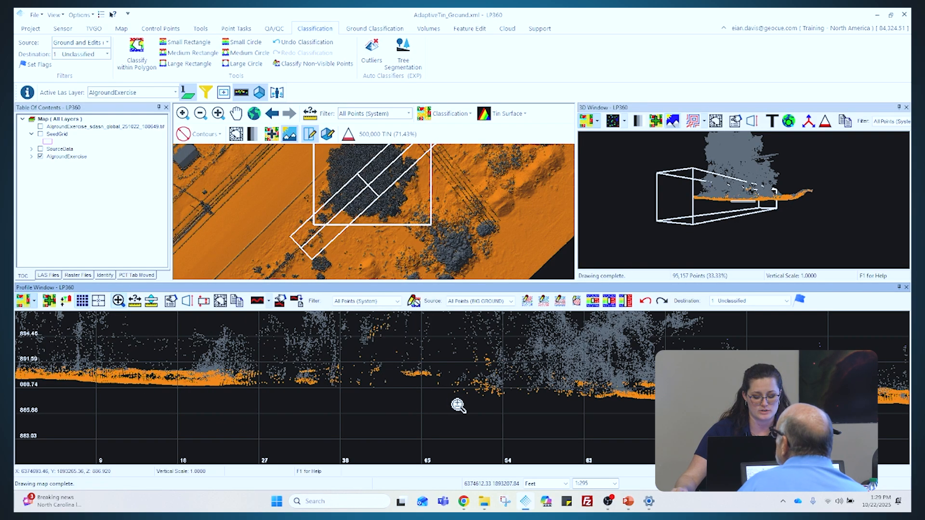
left_click(458, 406)
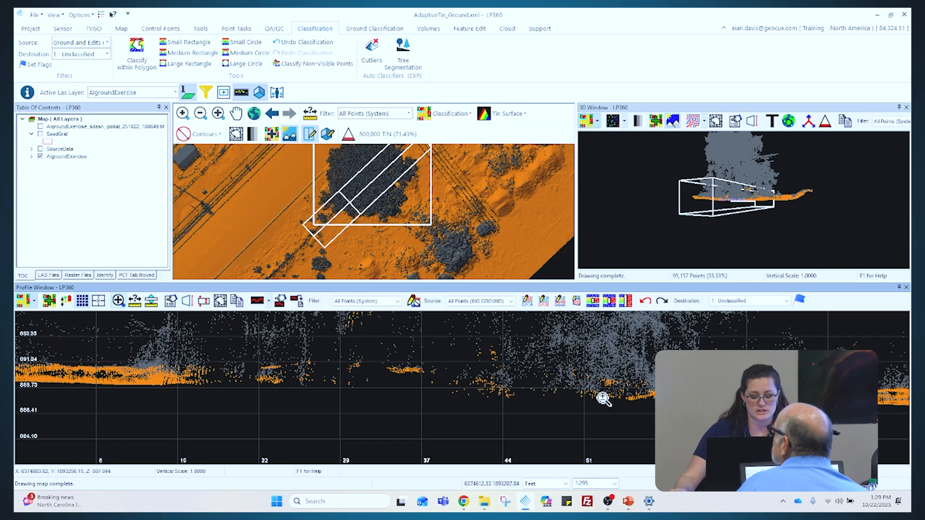
key("Up")
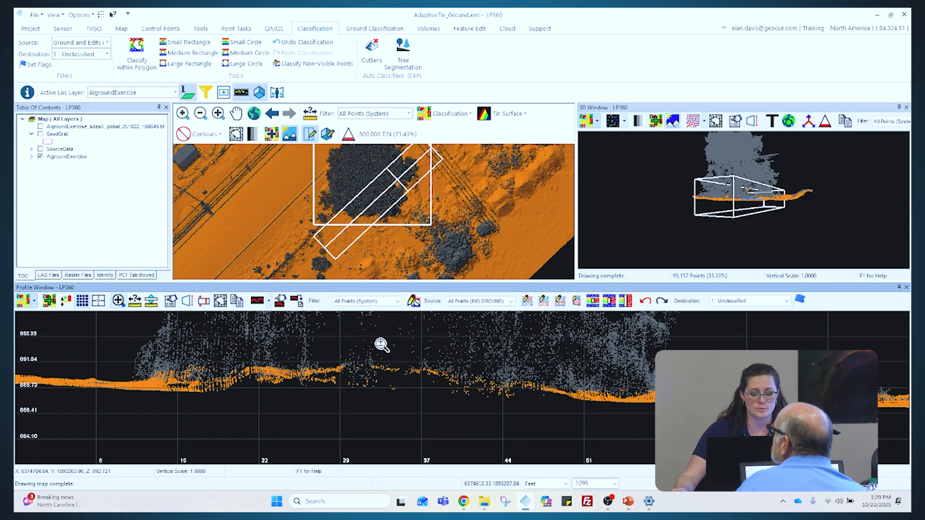
key("Down")
- Filter the profile to Ground and Edits (System) and reclassify the high floating cluster above the ground as 1 Unclassified with a polygon
left_click(365, 301)
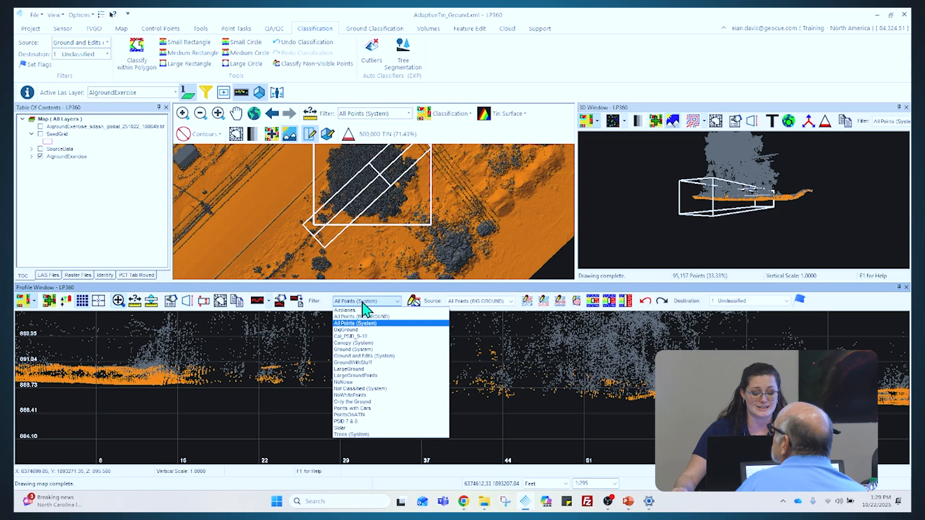
left_click(380, 356)
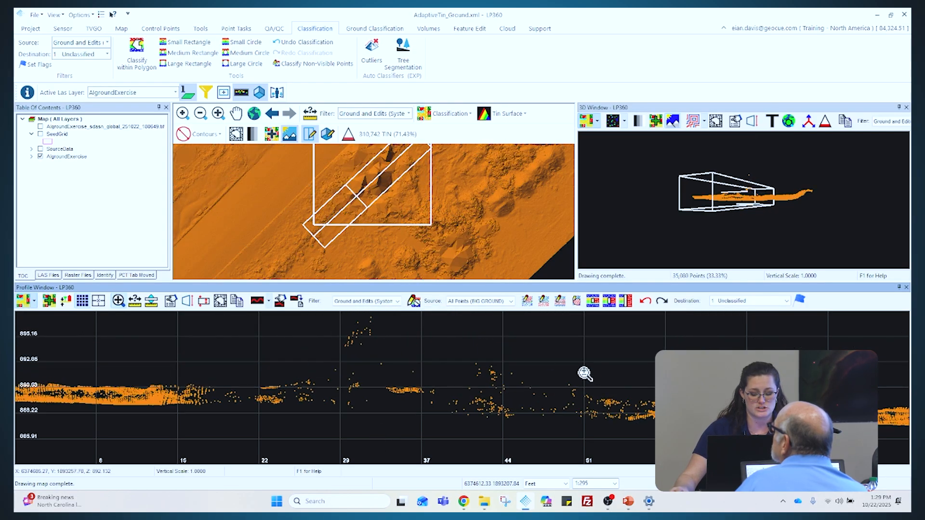
left_click(529, 310)
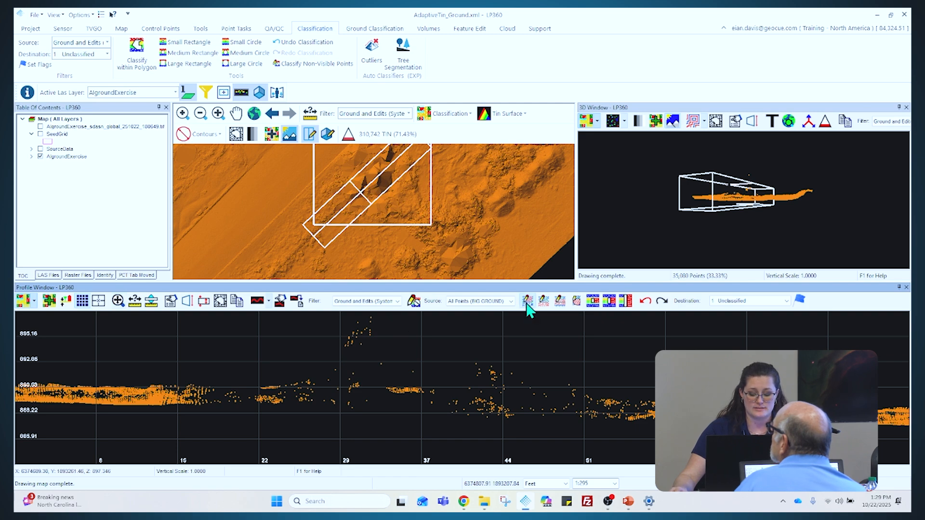
left_click(576, 302)
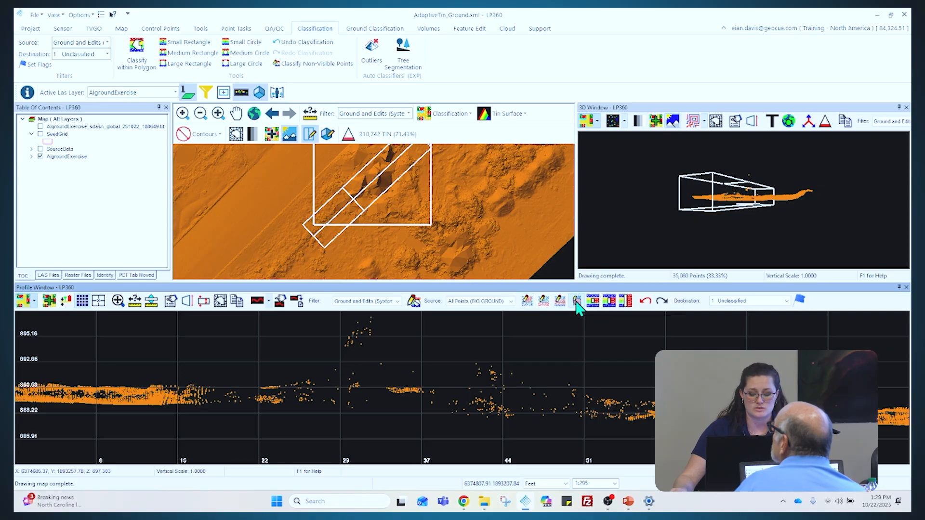
left_click(331, 367)
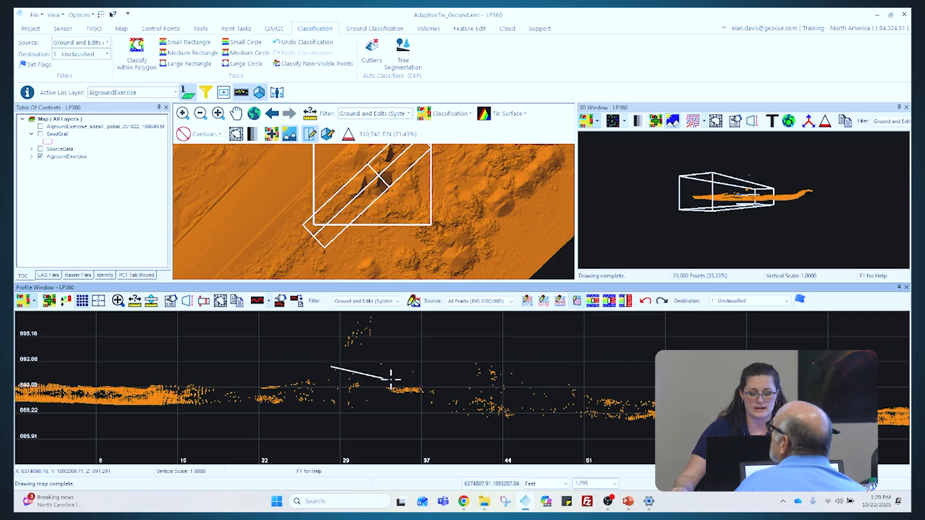
left_click(415, 373)
left_click(413, 336)
left_click(374, 316)
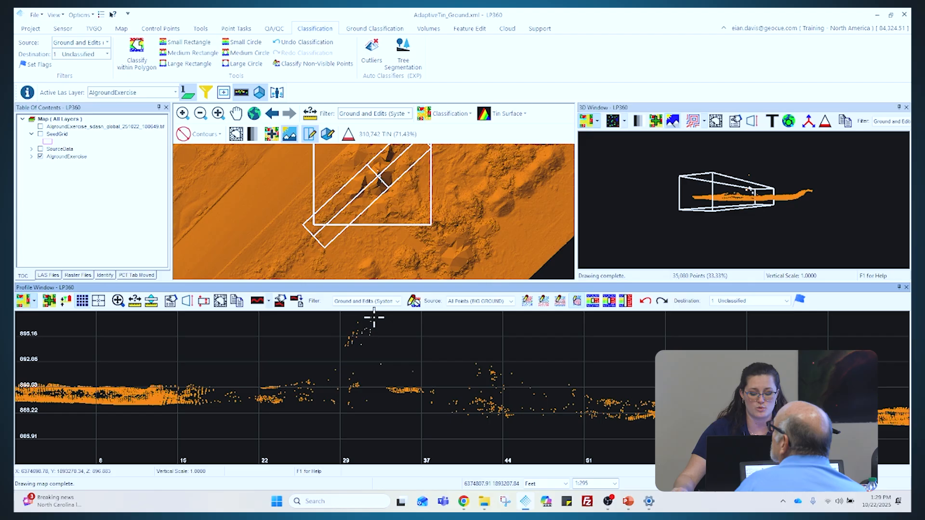
double_click(326, 318)
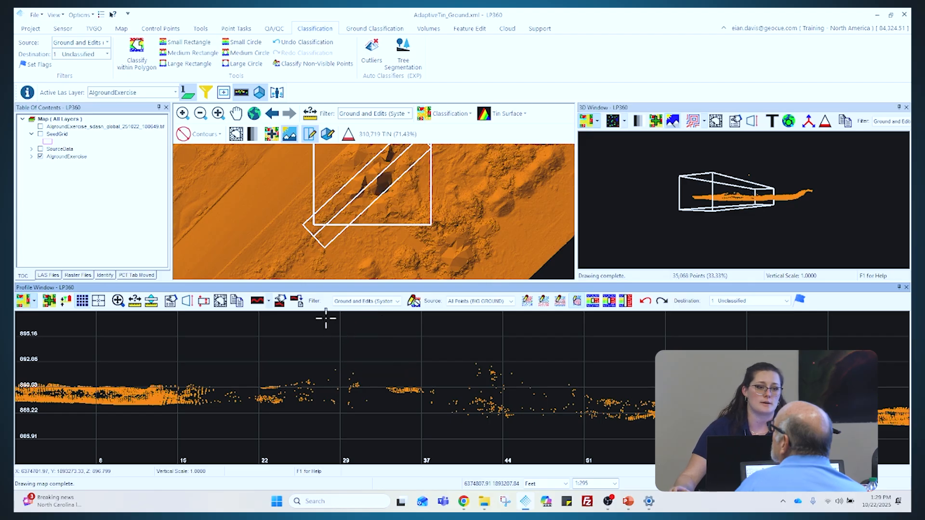
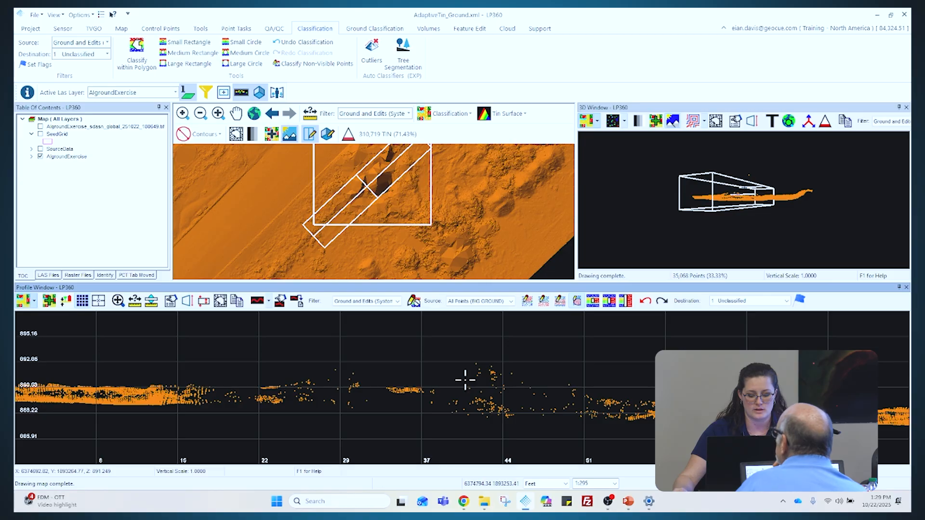
- Show All Points (System) in the profile and reduce the profile depth to a thin slice
left_click(381, 302)
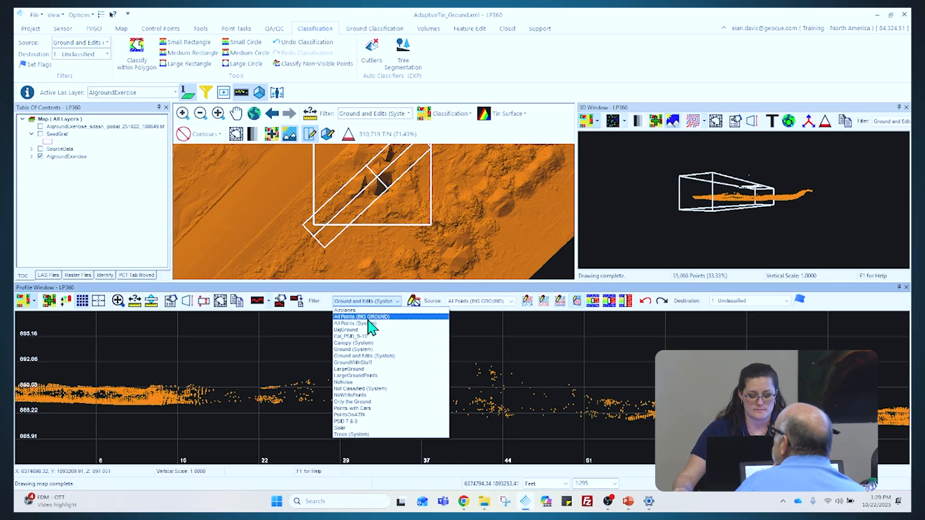
left_click(368, 323)
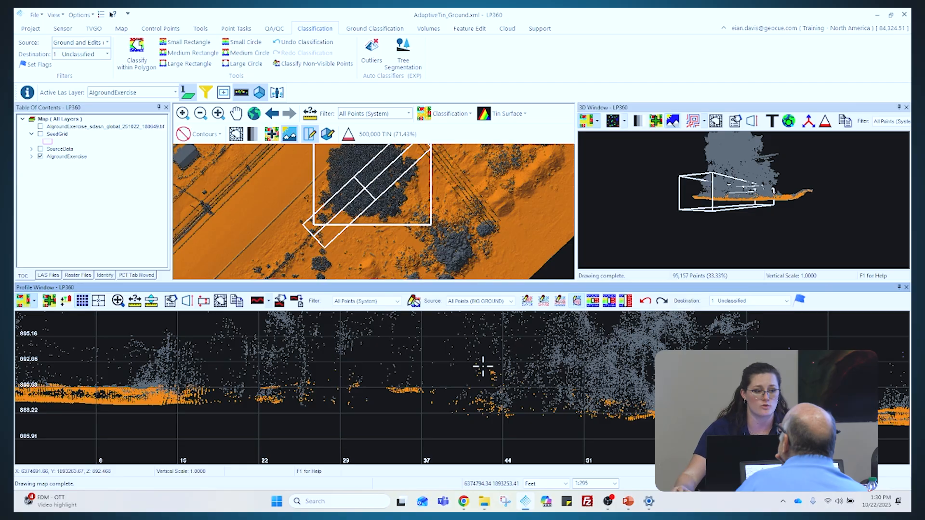
left_click(205, 301)
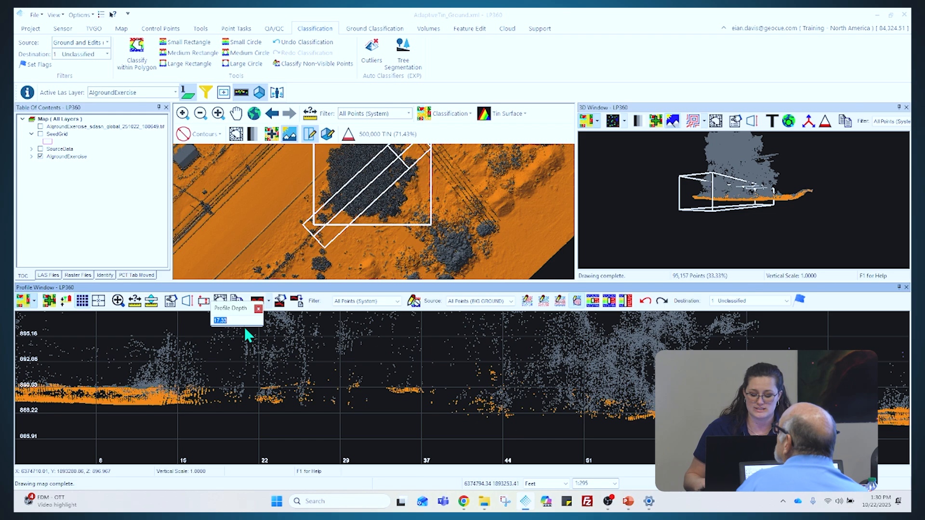
key("Return")
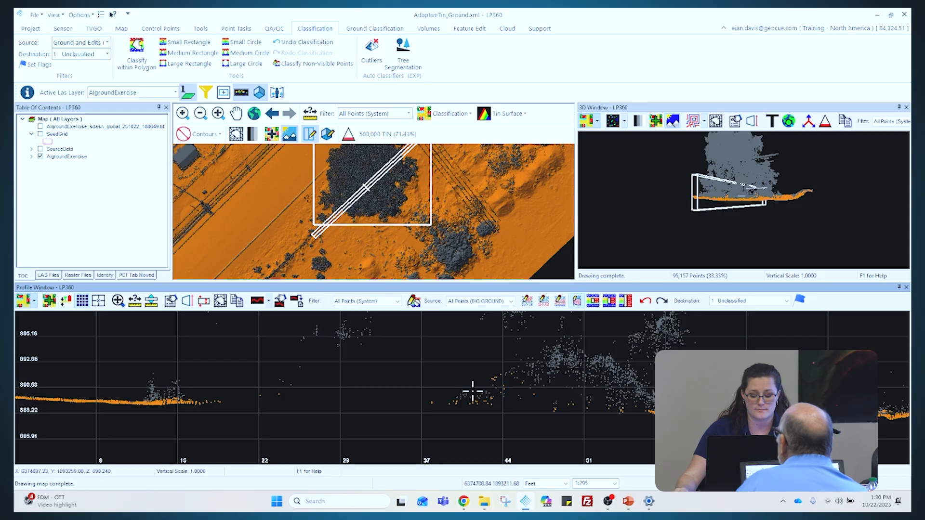
- Reclassify the floating ground points above the sparse ground near the 44 mark of the profile as 1 Unclassified with a polygon
left_click(511, 402)
left_click(559, 395)
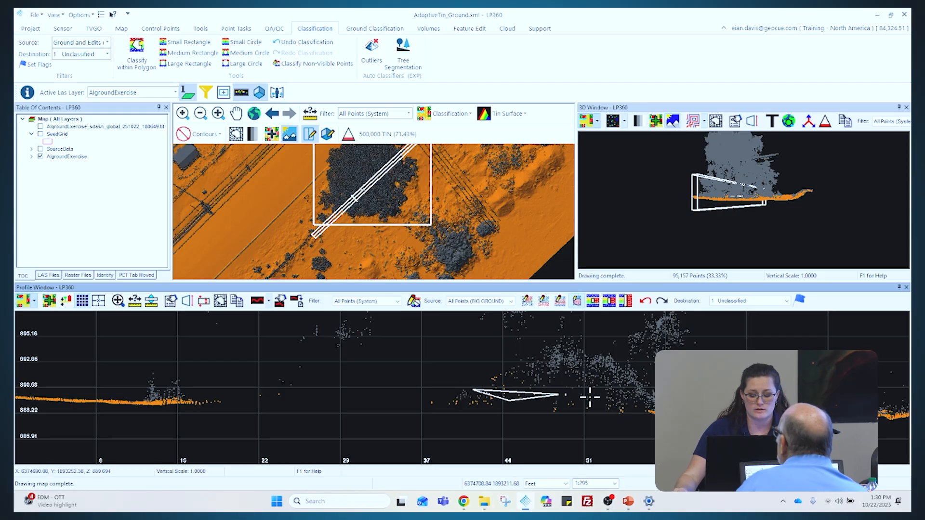
left_click(561, 367)
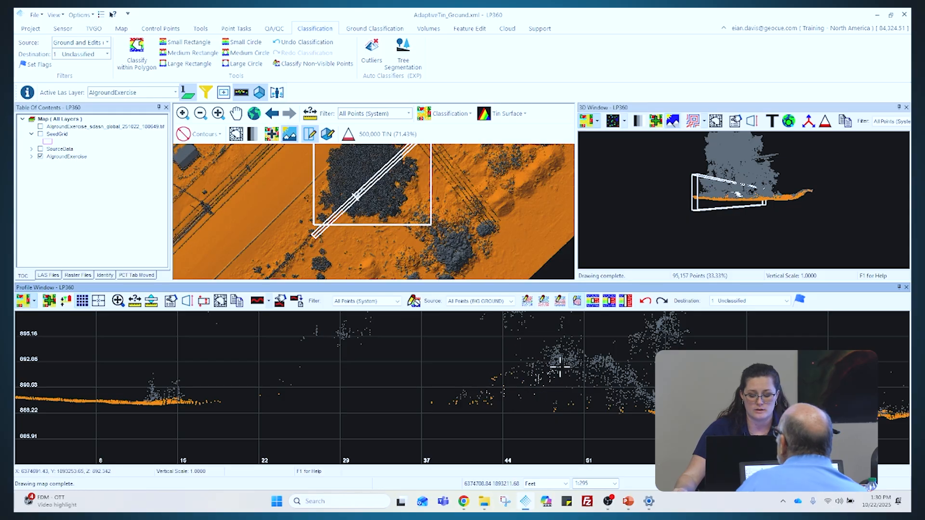
double_click(499, 347)
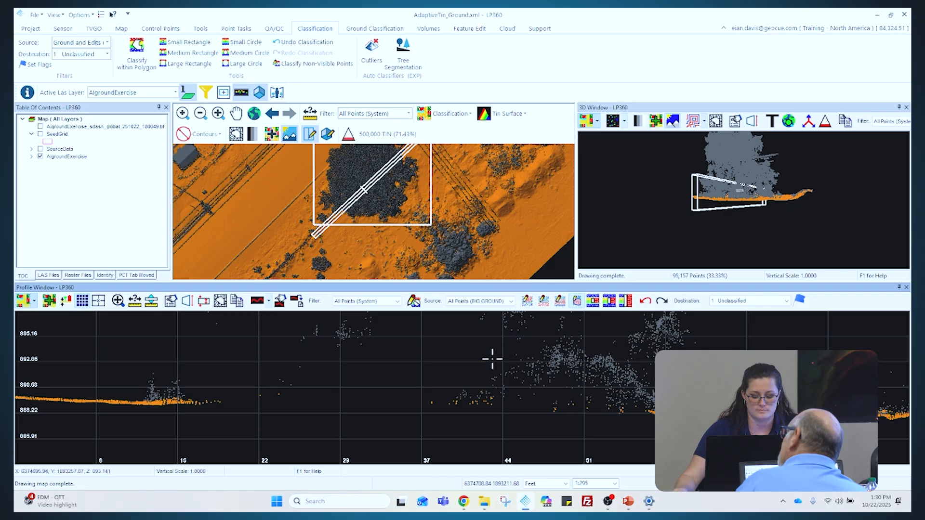
- Shift the profile to the neighbouring slice and reclassify its floating ground points near the 44 mark as 1 Unclassified with a polygon
key("Up")
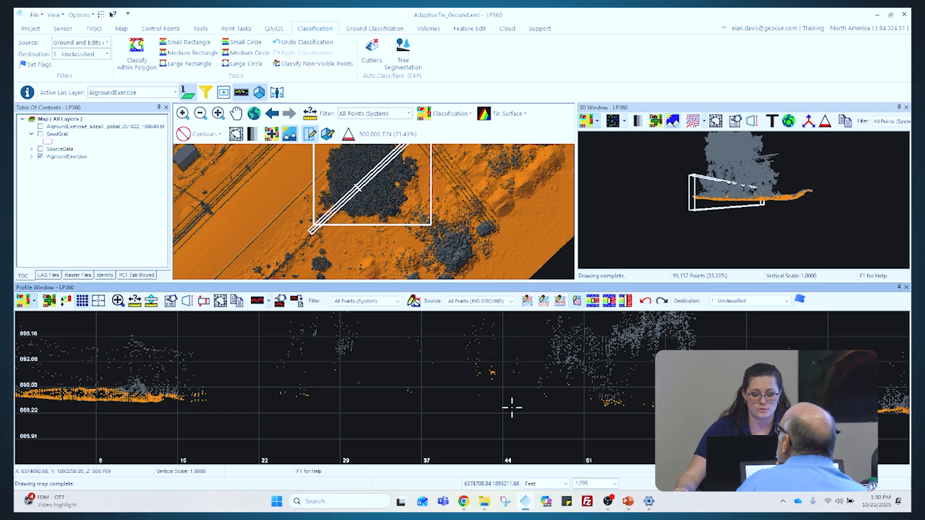
key("Down")
key("Up")
key("Up")
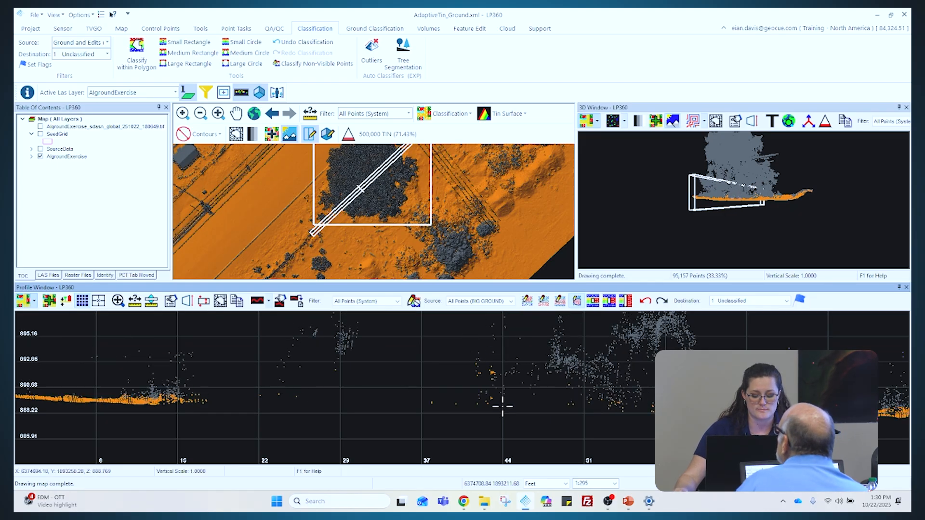
left_click(455, 388)
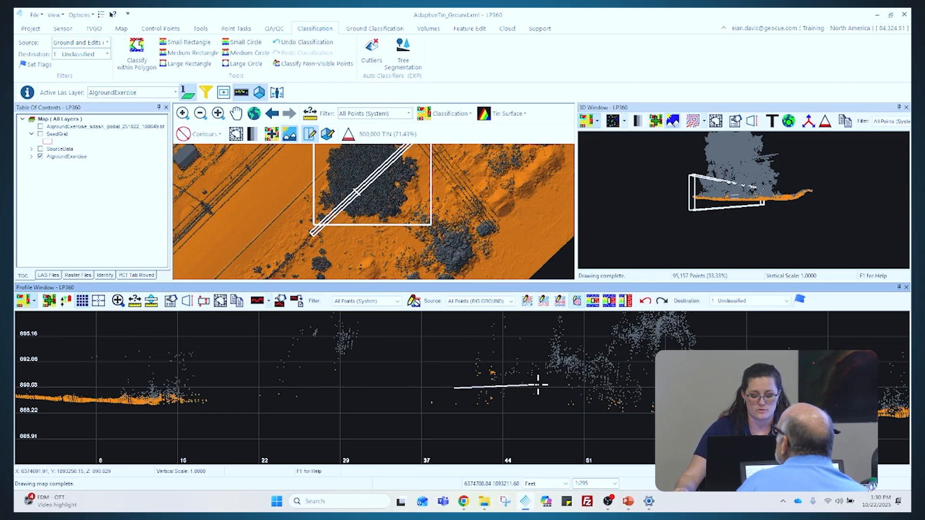
left_click(583, 390)
left_click(602, 370)
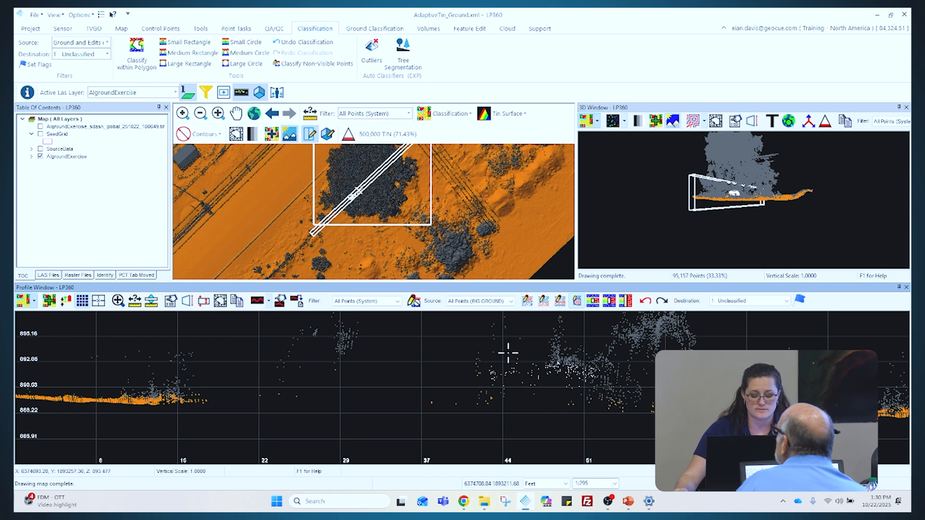
double_click(445, 338)
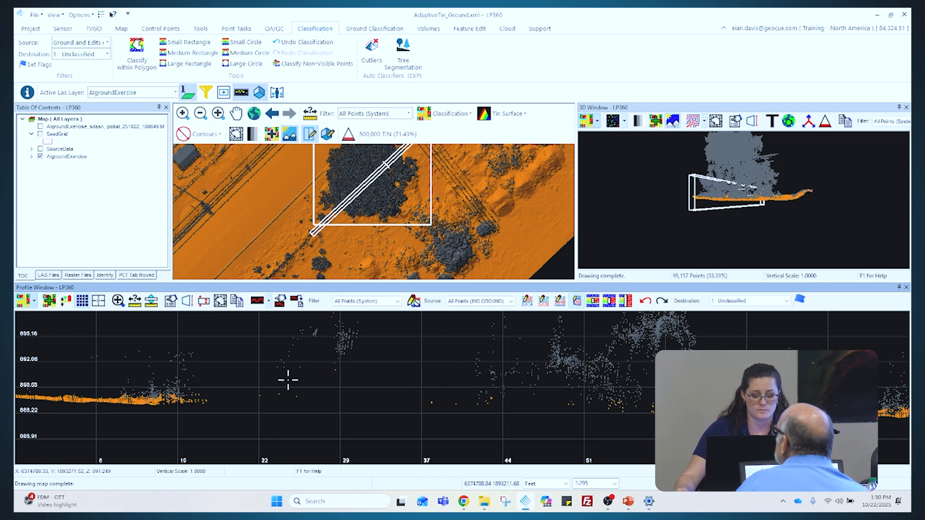
- Apply the All Points (BIG GROUND) filter and set the Live View point size to (Use Legends) to enlarge the ground points
left_click(625, 305)
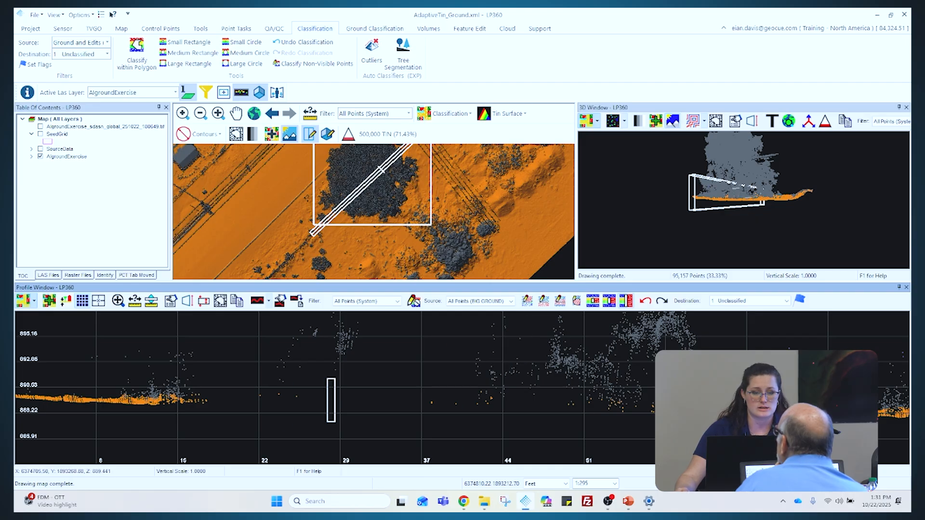
left_click(409, 114)
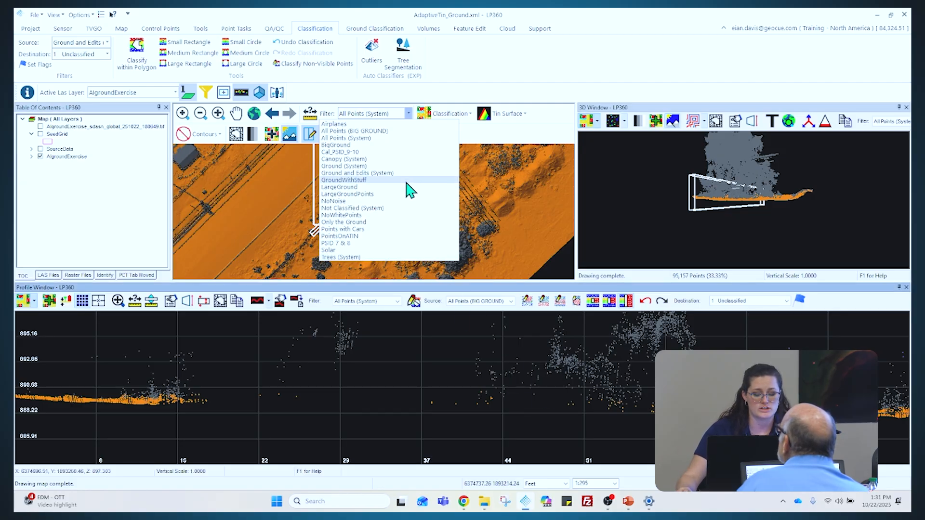
left_click(364, 132)
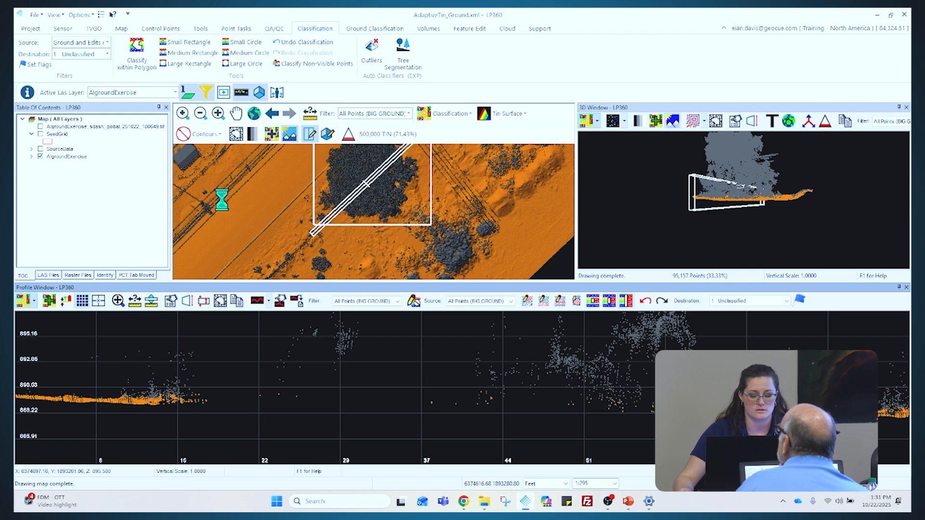
left_click(462, 156)
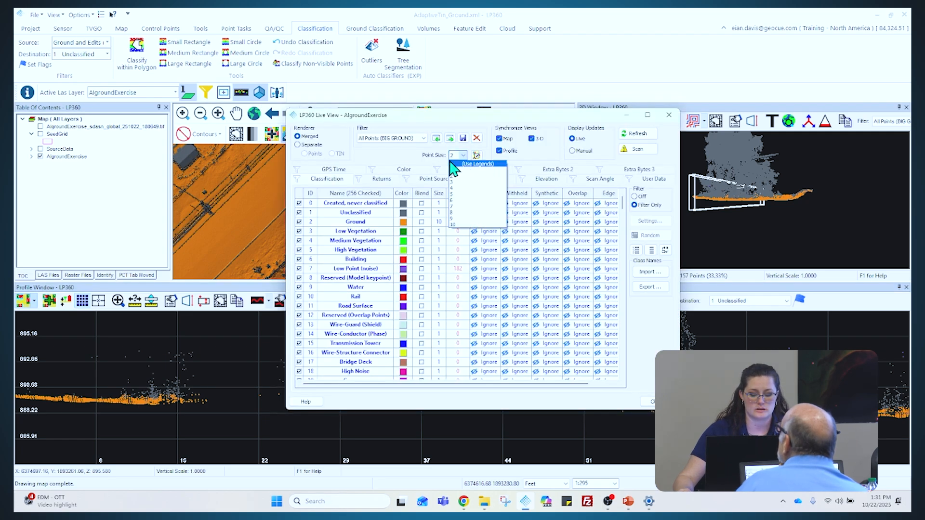
left_click(474, 164)
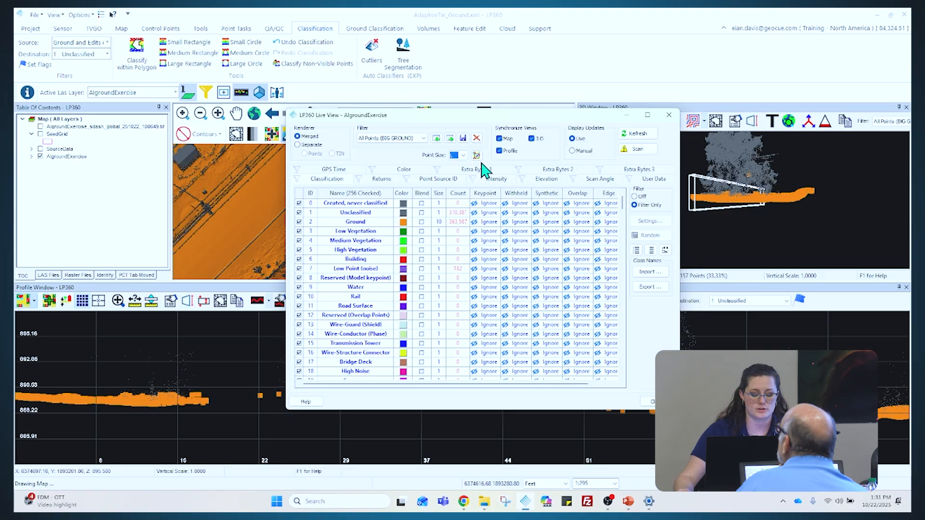
left_click_drag(481, 122, 275, 83)
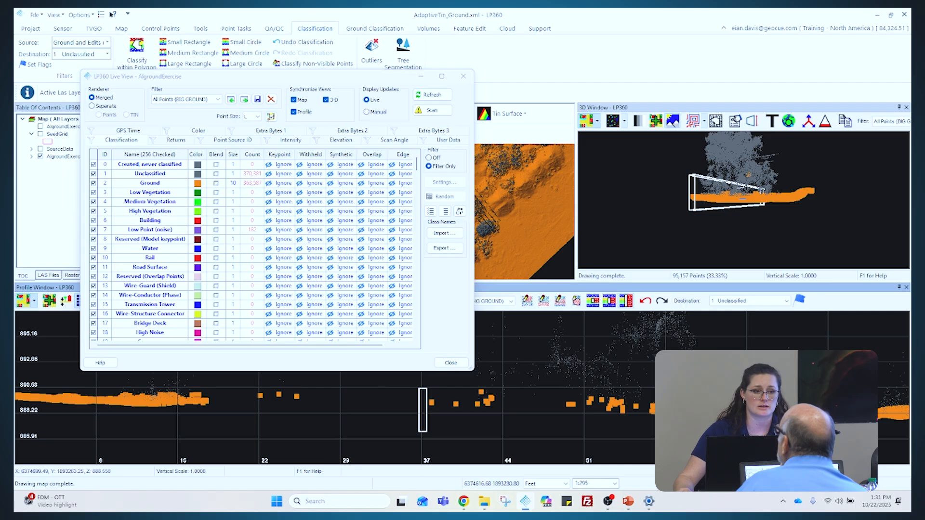
left_click(420, 77)
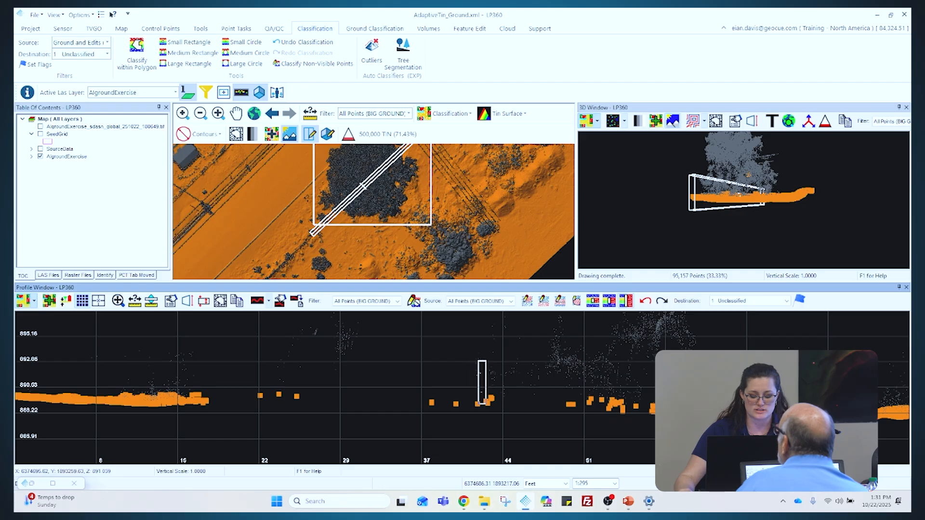
- Try brushing the sparse ground points beneath the trees to 1 Unclassified with the rectangle tool, and undo the reclassification
mouse_move(512, 392)
left_mouse_down()
mouse_move(406, 395)
mouse_move(466, 396)
left_mouse_up()
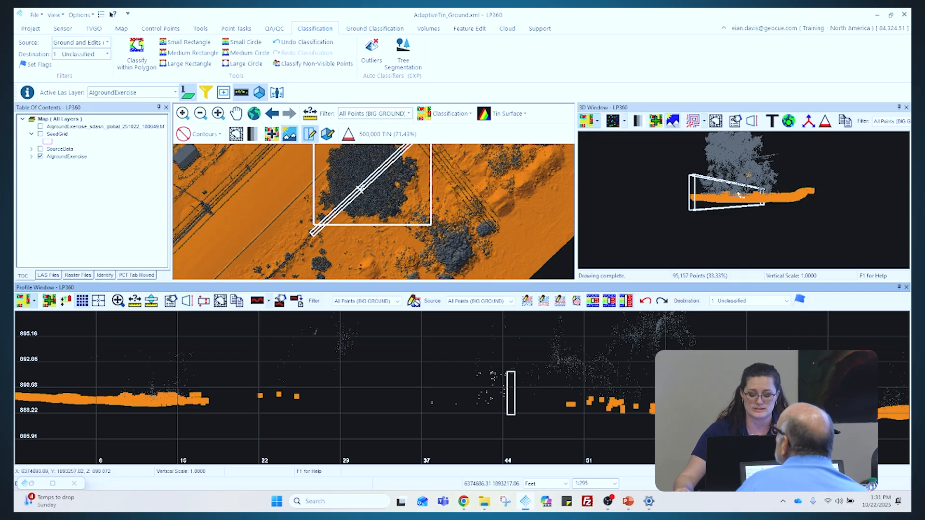
mouse_move(583, 390)
left_mouse_down()
mouse_move(660, 390)
mouse_move(546, 405)
left_mouse_up()
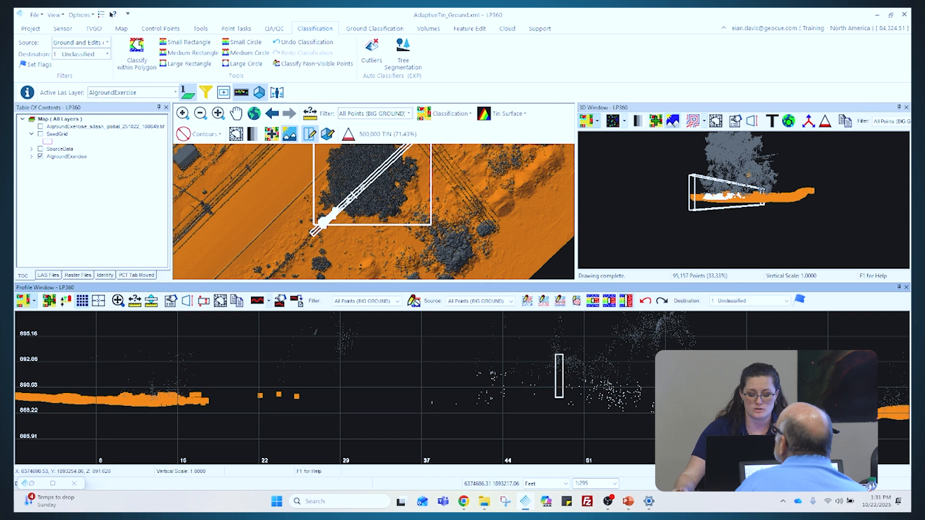
key("ctrl+z")
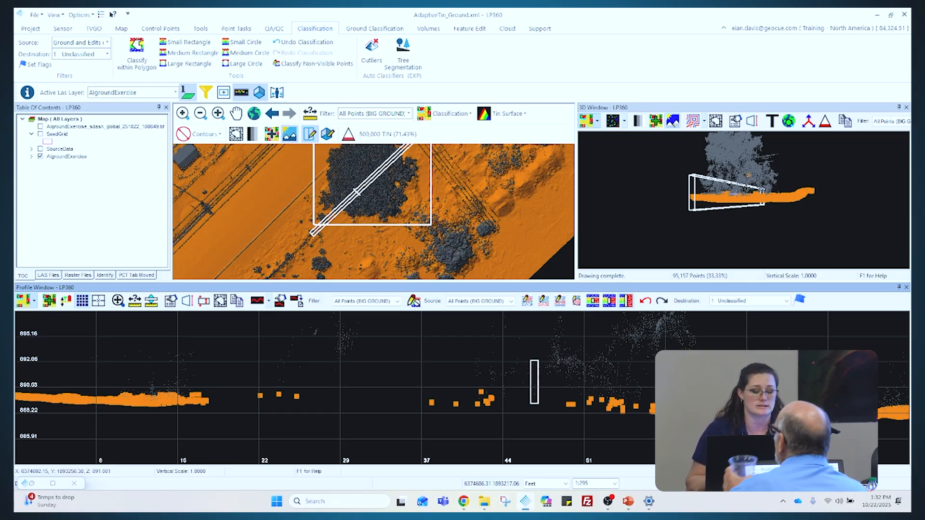
- Close the current profile and draw a new wide profile diagonally across the boxed tree cluster on the map
left_click(906, 288)
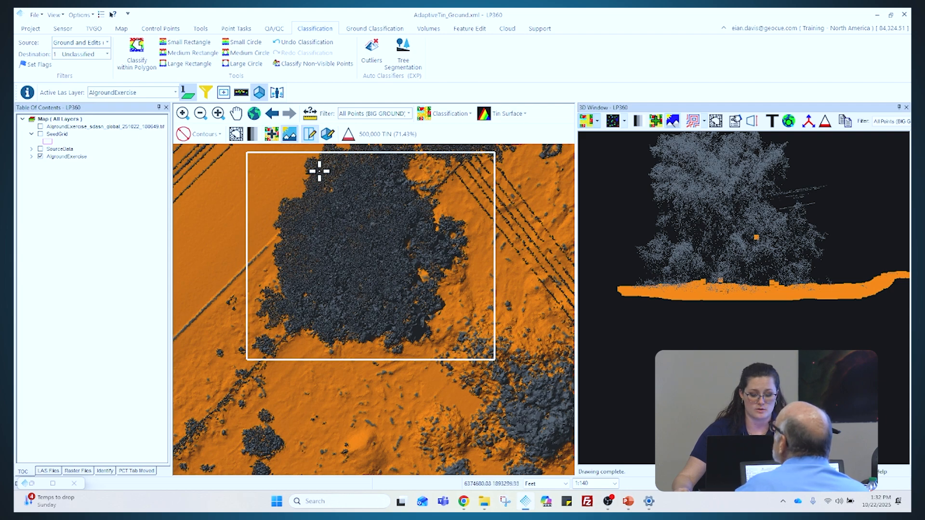
scroll(312, 292, "down", 2)
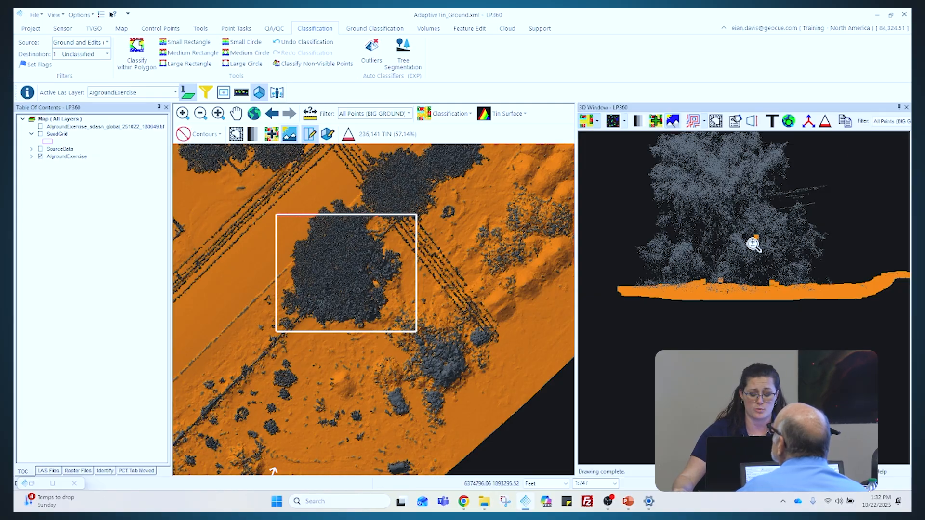
left_click(286, 188)
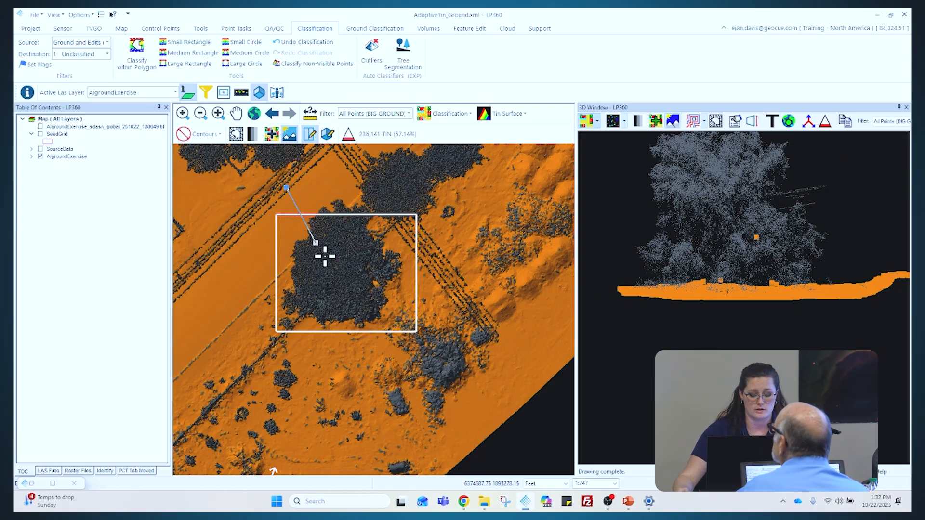
left_click(411, 353)
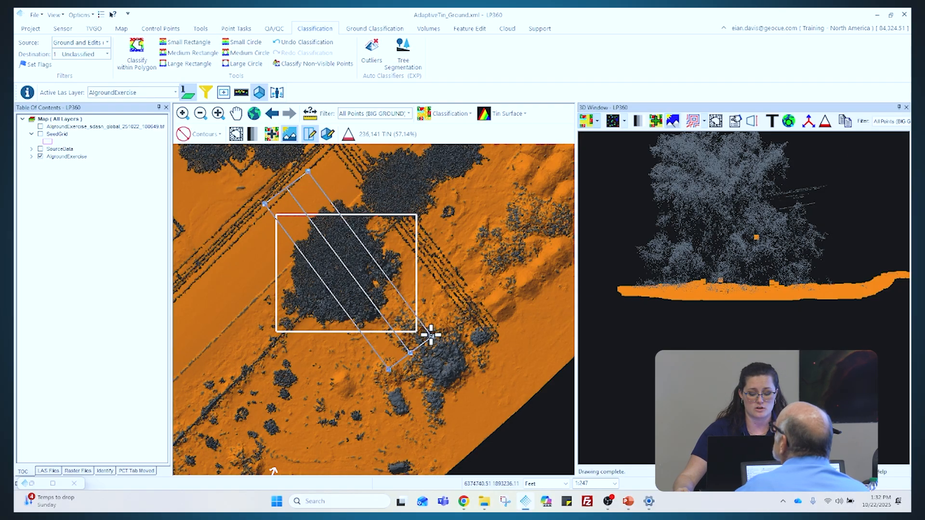
left_click(452, 305)
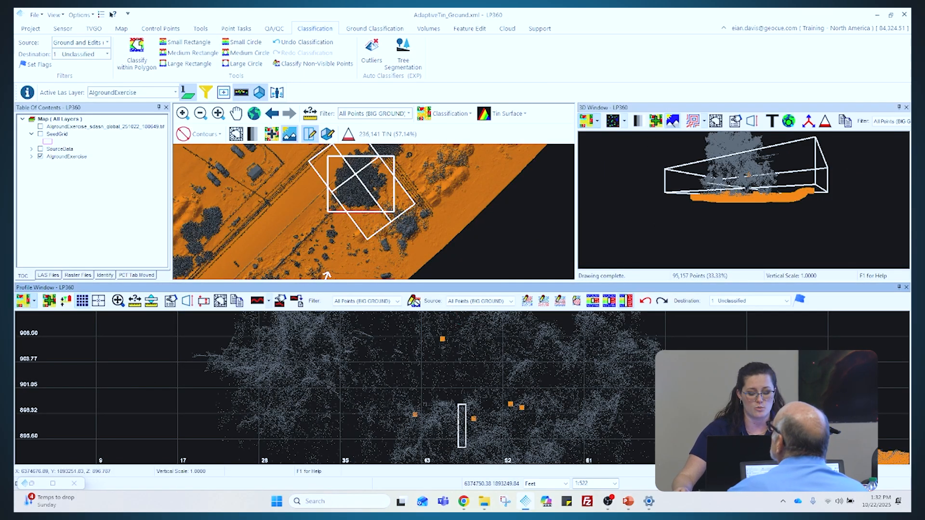
- Reclassify the stray ground points floating in the tree canopy to 1 Unclassified in the profile, and close the Profile window
mouse_move(401, 414)
left_mouse_down()
mouse_move(522, 421)
mouse_move(361, 359)
mouse_move(530, 353)
mouse_move(395, 339)
mouse_move(462, 343)
mouse_move(444, 371)
mouse_move(388, 365)
left_mouse_up()
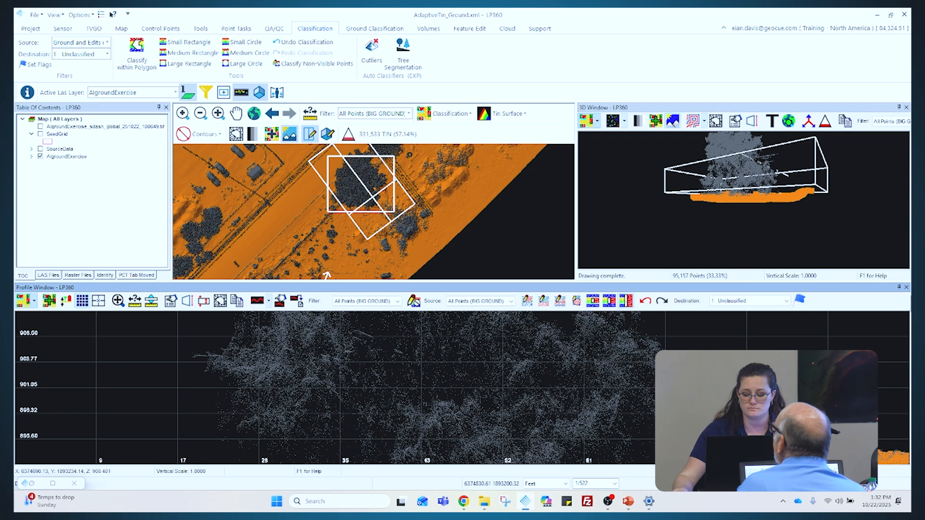
left_click(906, 287)
scroll(384, 237, "up", 2)
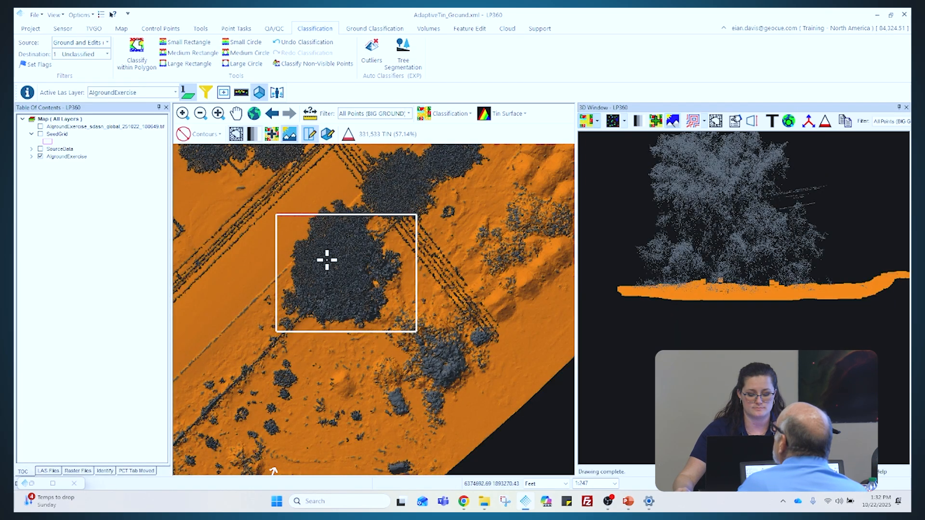
- Open the Immersive window to show the point cloud and close the 3D window
scroll(332, 261, "down", 2)
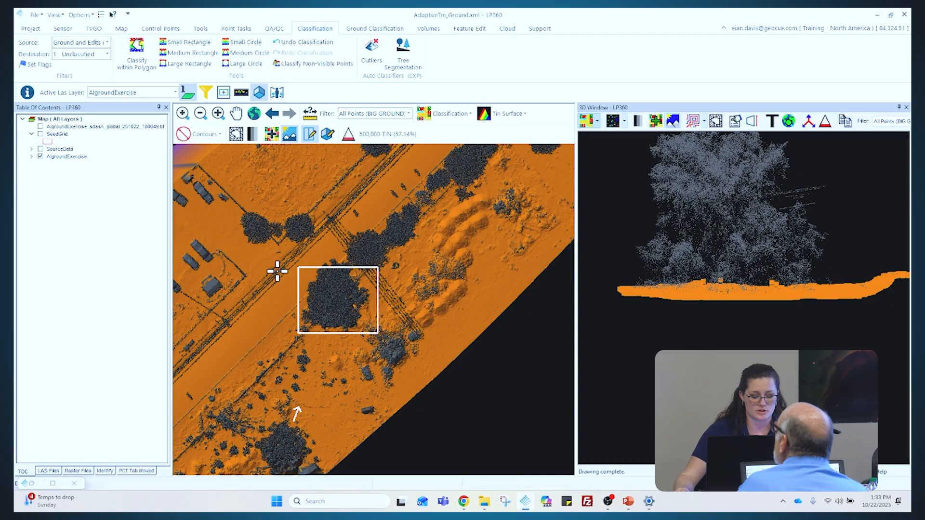
scroll(251, 243, "up", 2)
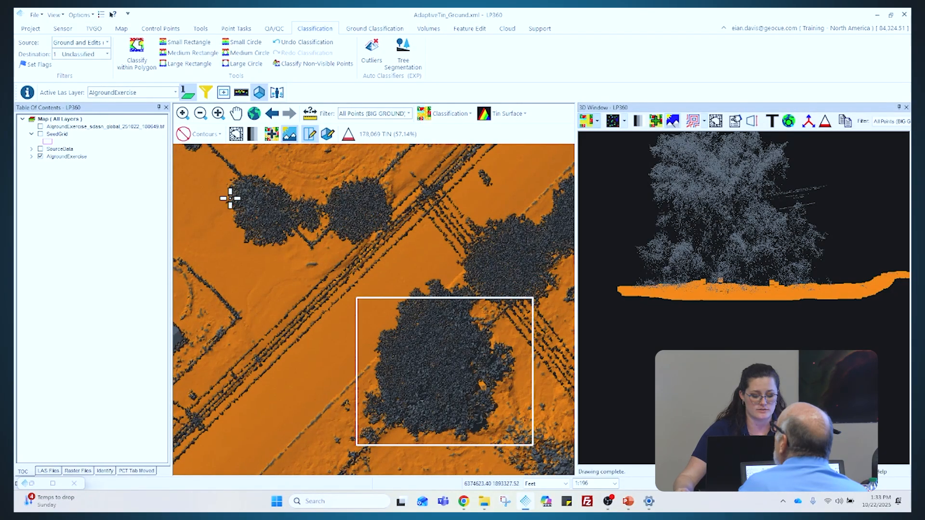
scroll(230, 198, "up", 1)
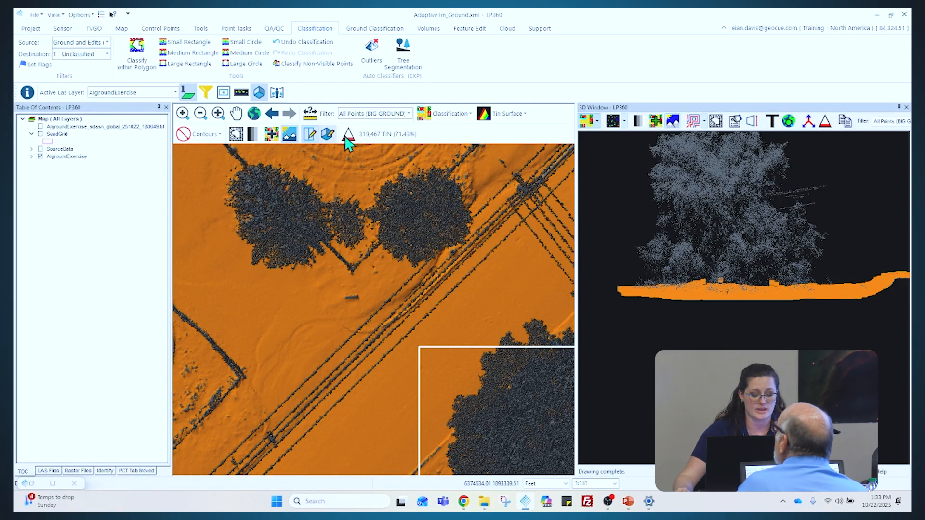
left_click(277, 92)
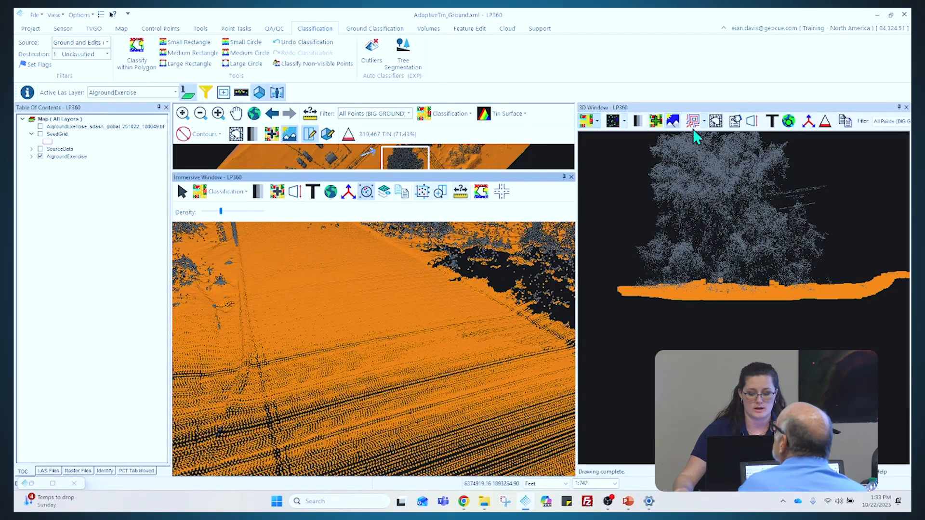
left_click(906, 107)
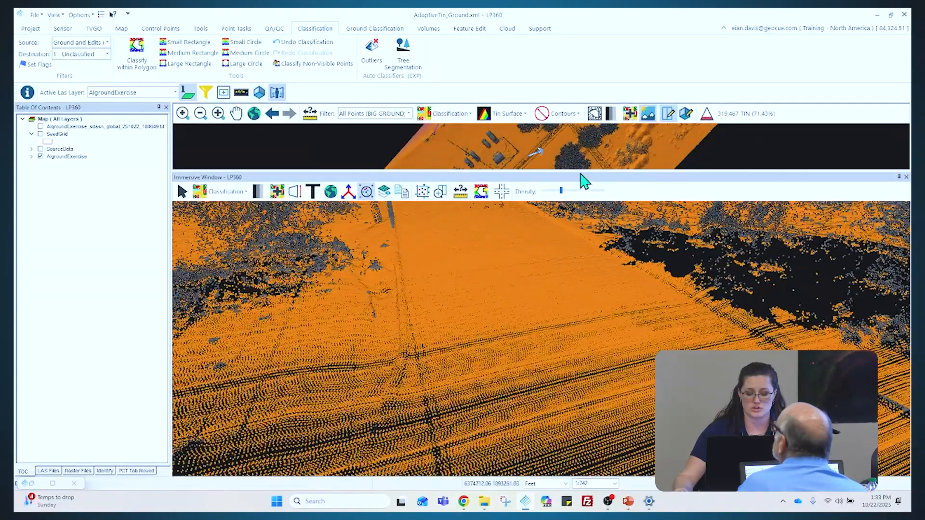
- Undock the Immersive window so it floats over the map, and enlarge it to cover most of the workspace
left_click_drag(585, 178, 421, 44)
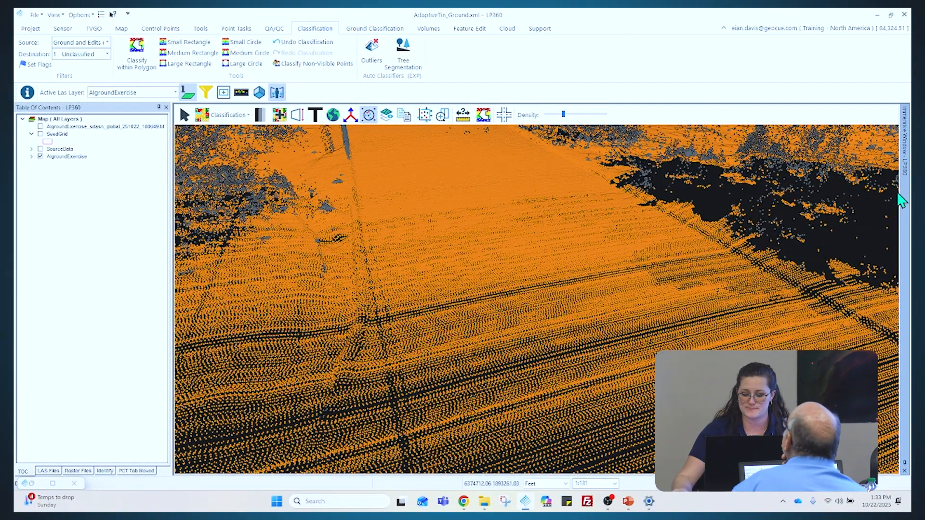
left_click_drag(904, 203, 821, 132)
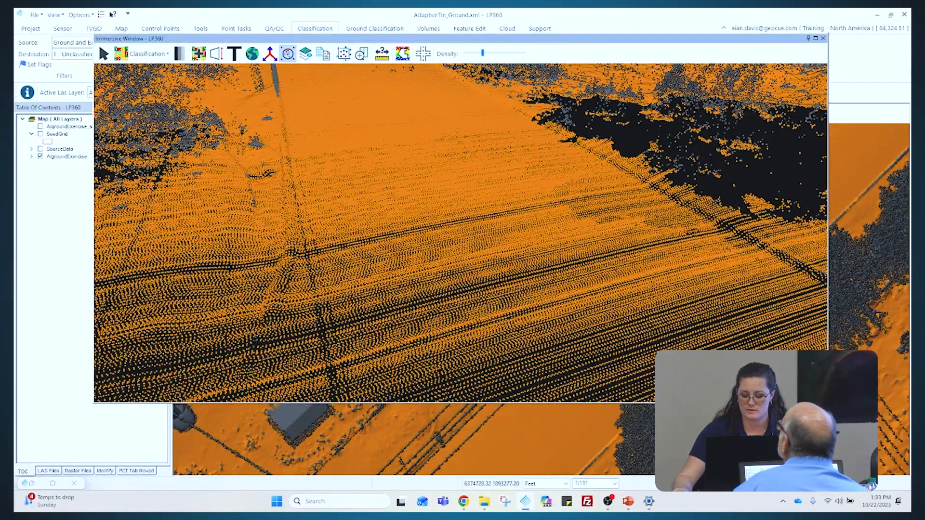
left_click_drag(828, 403, 903, 460)
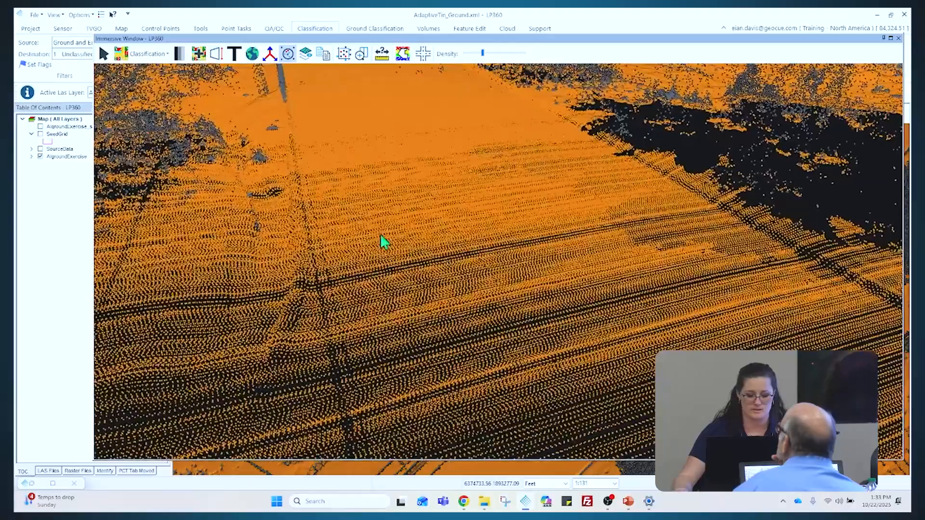
- Raise the point density of the Immersive window to its maximum
left_click(385, 231)
left_click_drag(385, 230, 382, 208)
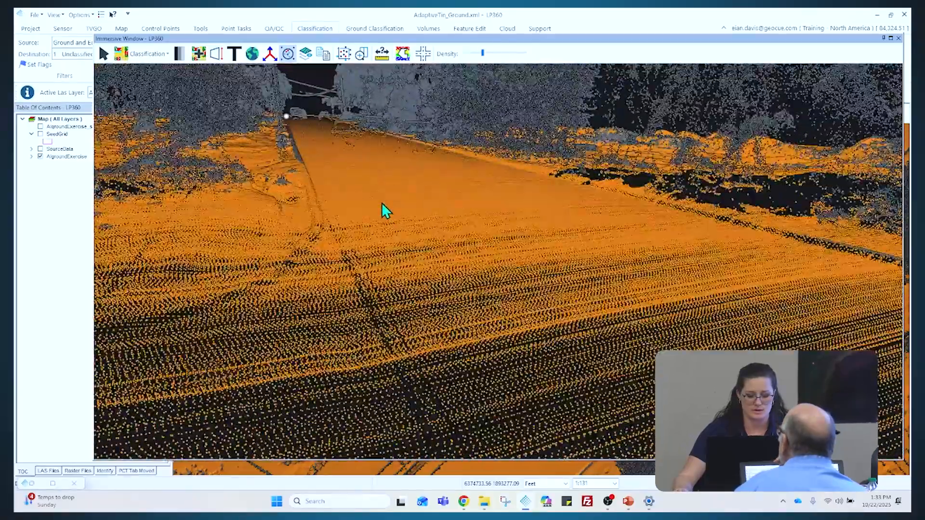
left_click_drag(266, 136, 345, 248)
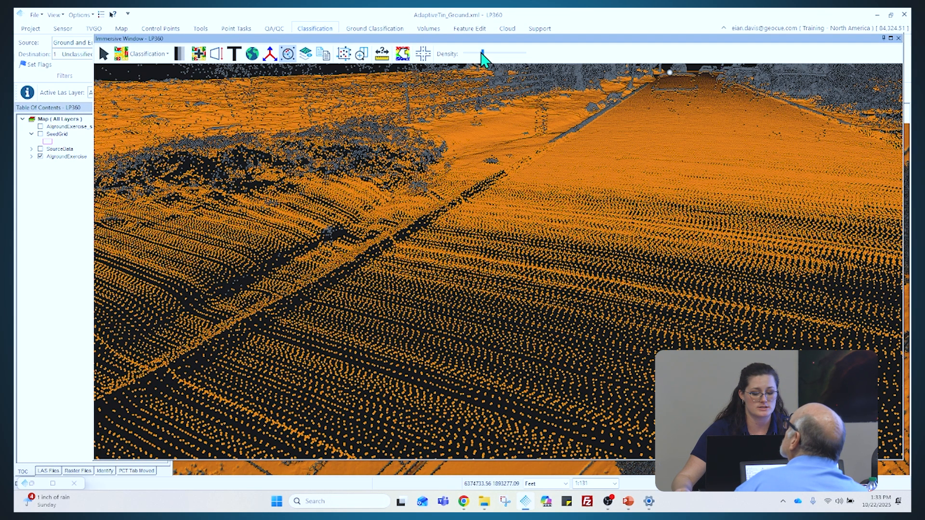
left_click_drag(484, 54, 528, 56)
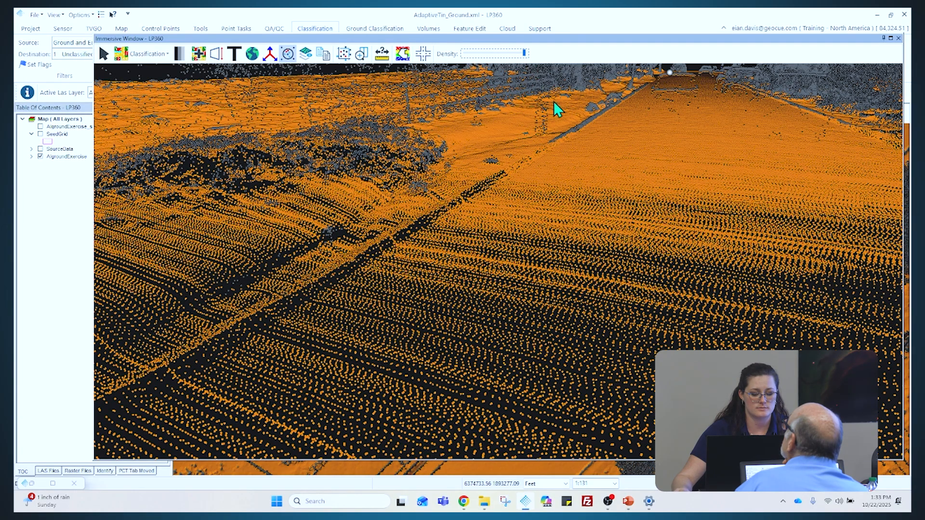
- Examine the ground, road, vehicles and tree points in the Immersive window from several angles and distances
left_click_drag(388, 219, 396, 234)
left_click_drag(298, 220, 314, 235)
scroll(314, 235, "down", 2)
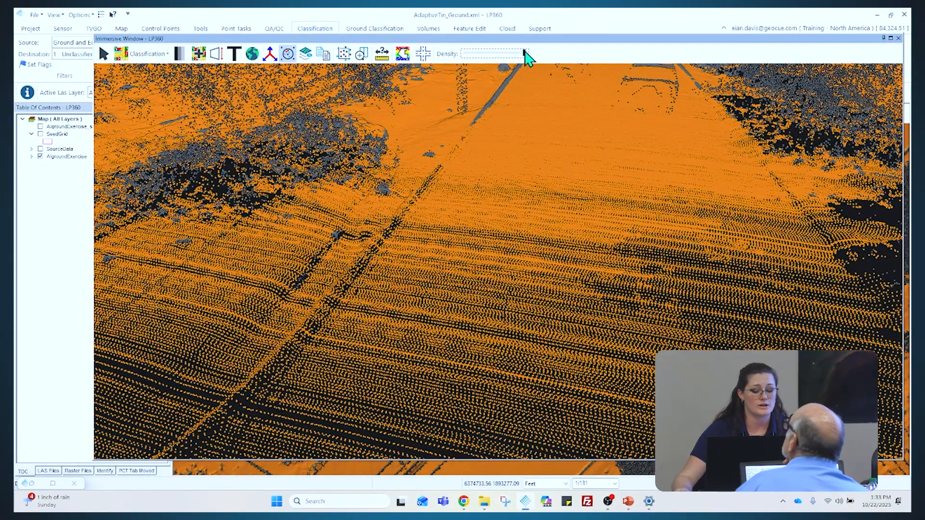
scroll(523, 121, "down", 2)
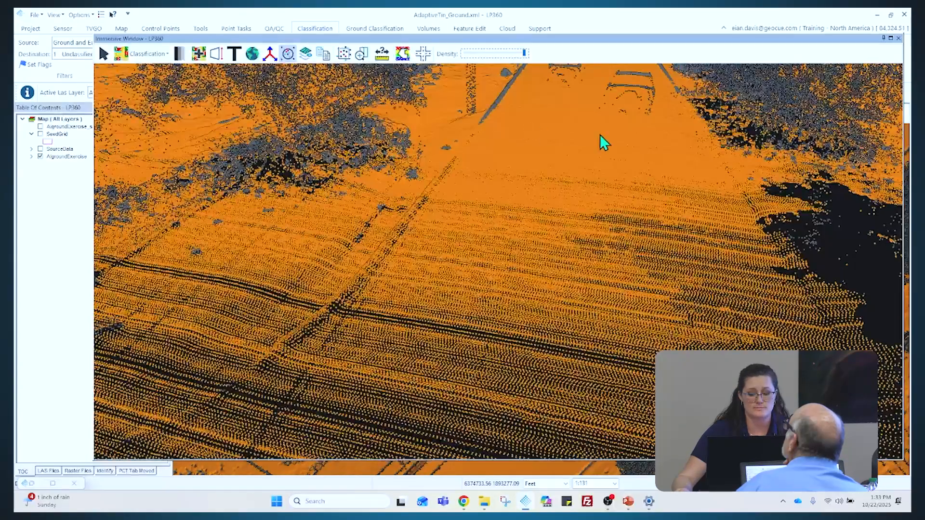
left_click_drag(611, 149, 629, 128)
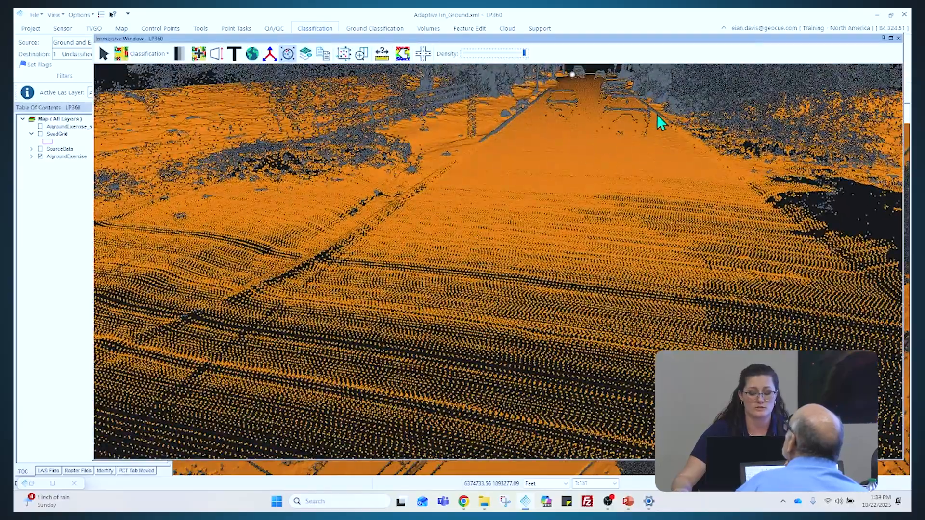
left_click_drag(636, 128, 641, 183)
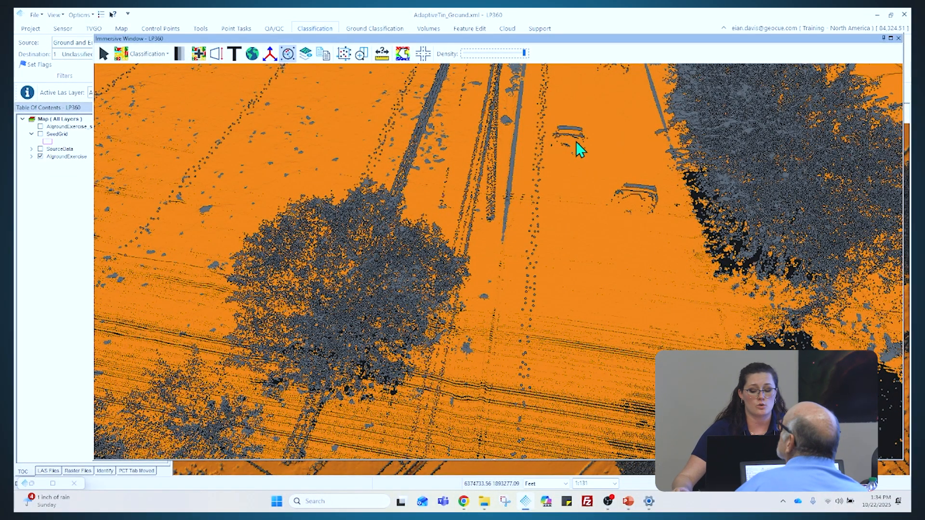
left_click_drag(577, 198, 610, 188)
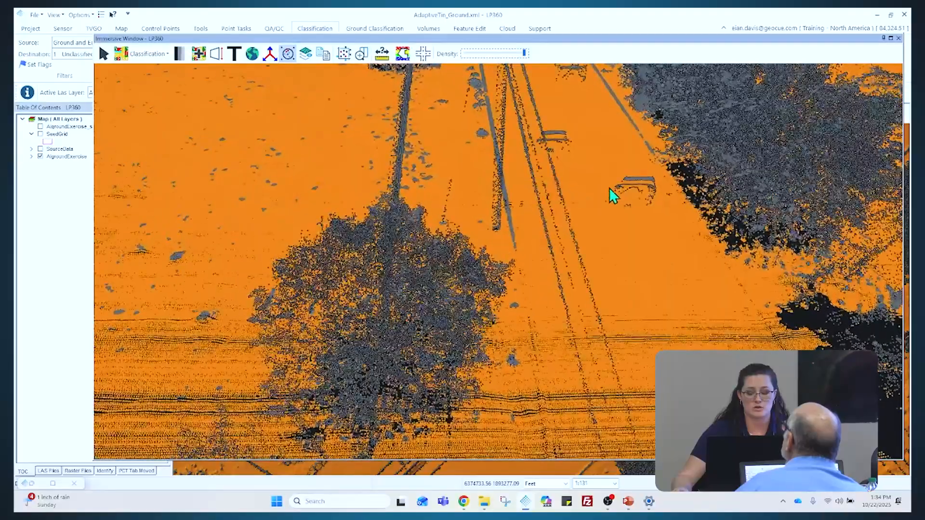
left_click_drag(501, 311, 642, 248)
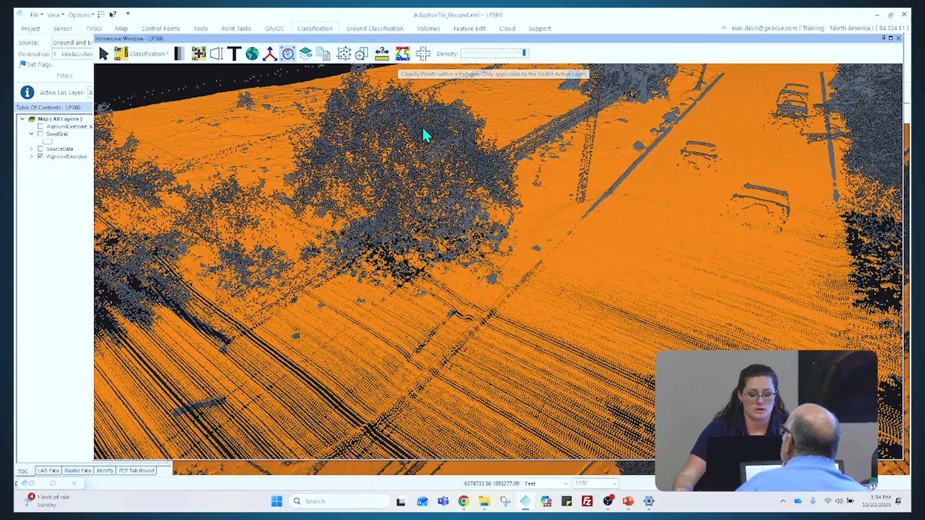
- Try to classify the points within a polygon around the small non-ground cluster beside the trees to 1 Unclassified
left_click(402, 54)
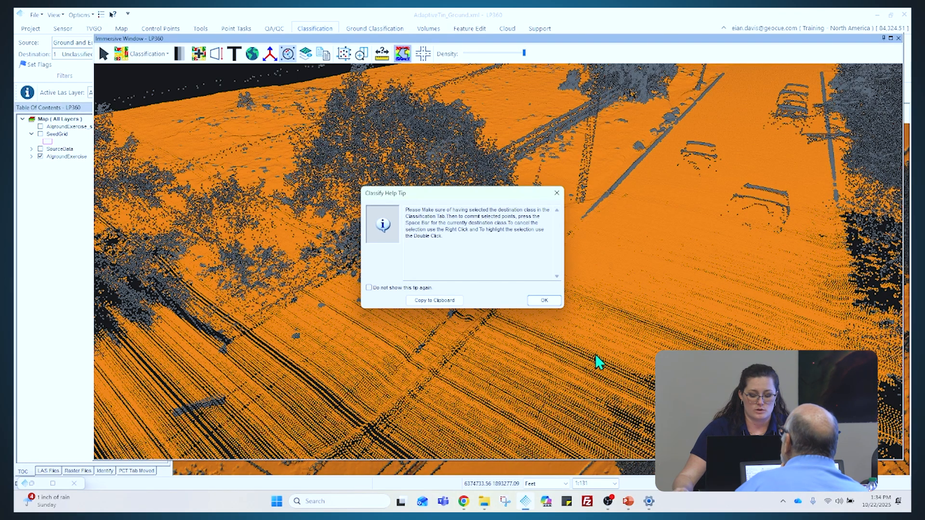
left_click(545, 300)
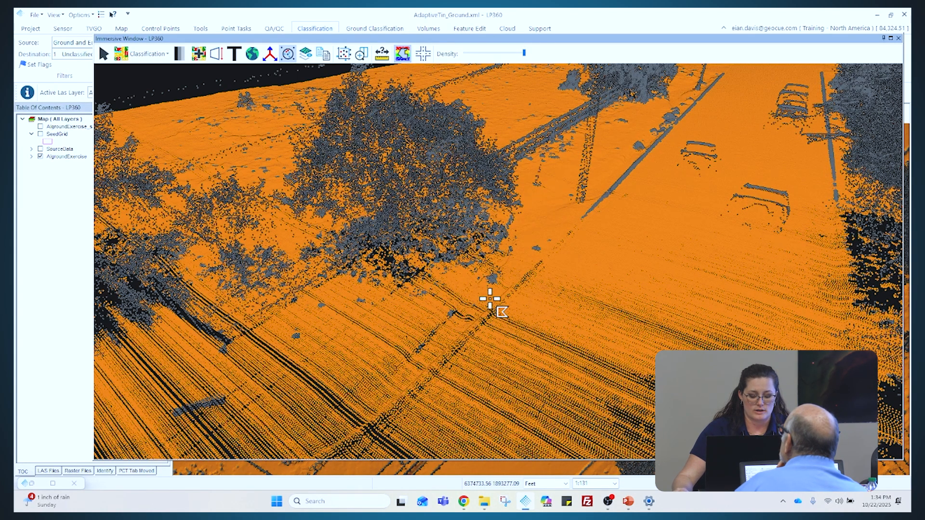
scroll(491, 279, "up", 5)
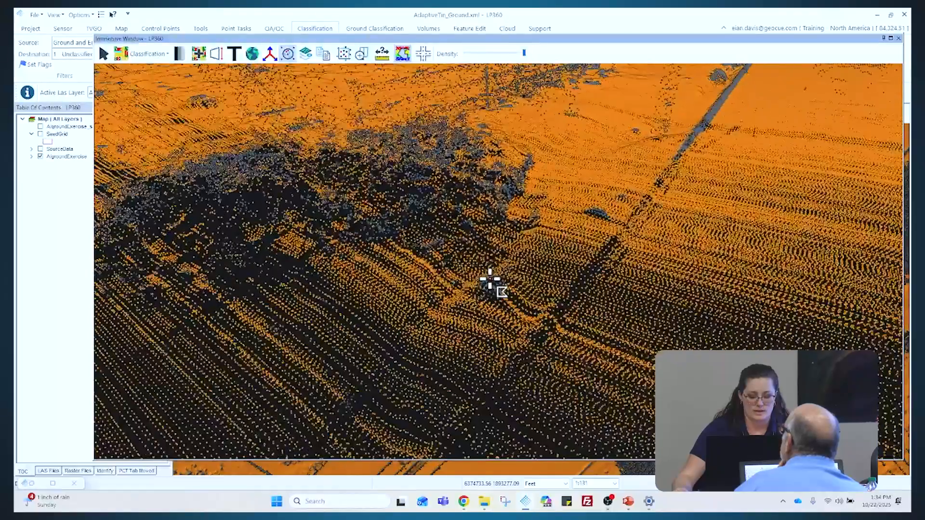
scroll(490, 278, "up", 2)
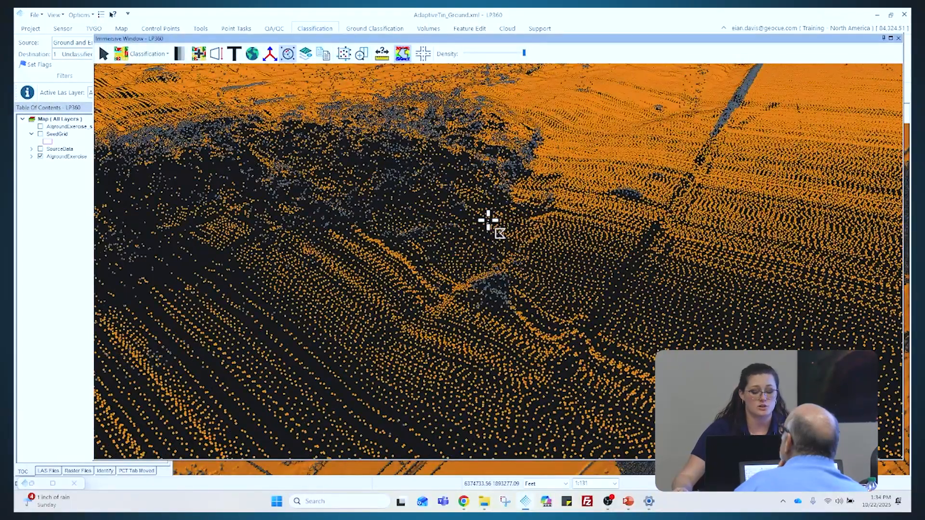
left_click(475, 345)
left_click(428, 296)
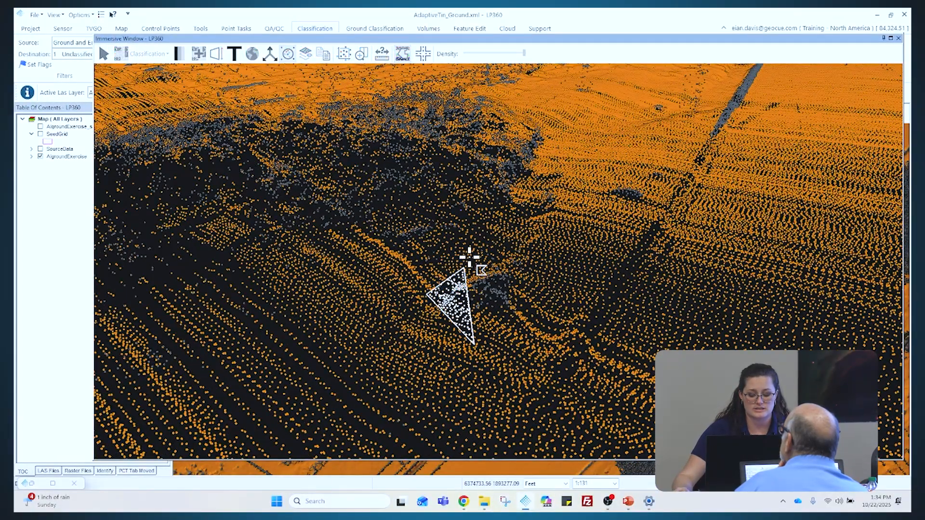
left_click(479, 239)
left_click(536, 241)
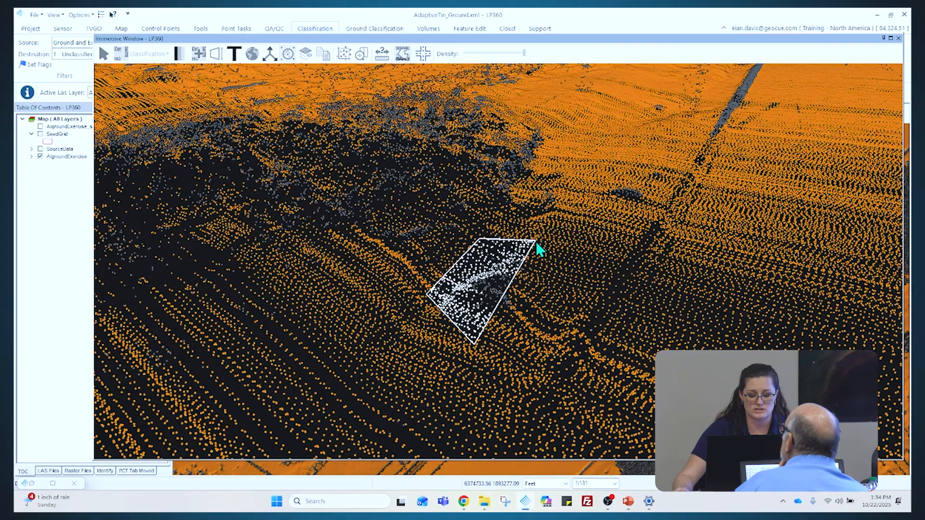
double_click(550, 290)
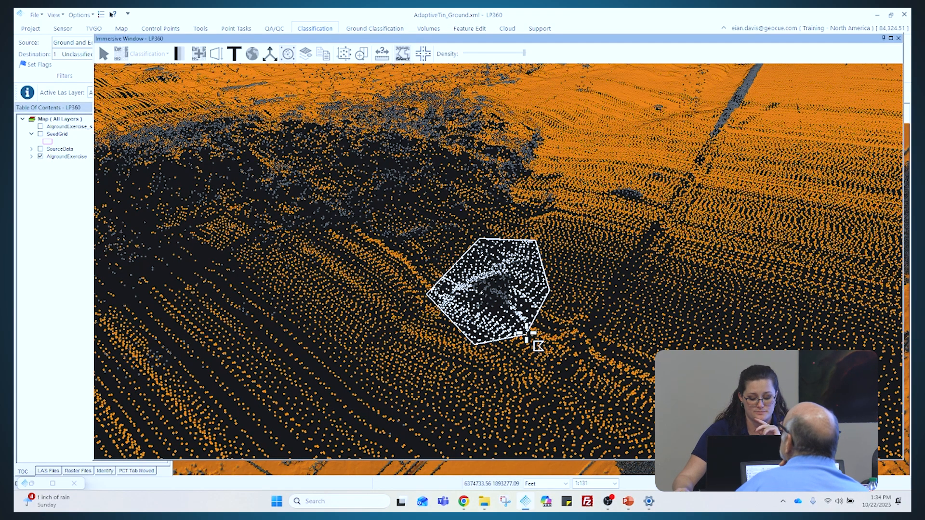
double_click(527, 332)
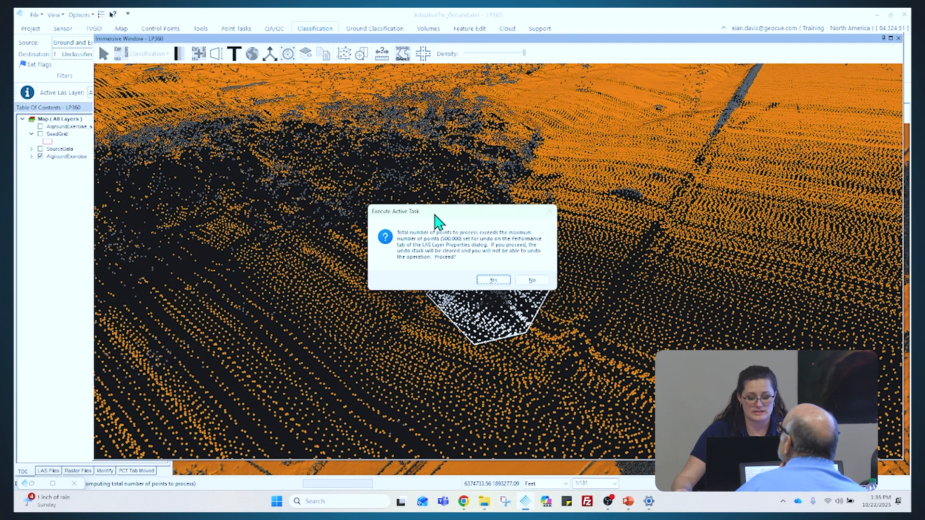
left_click_drag(458, 215, 445, 144)
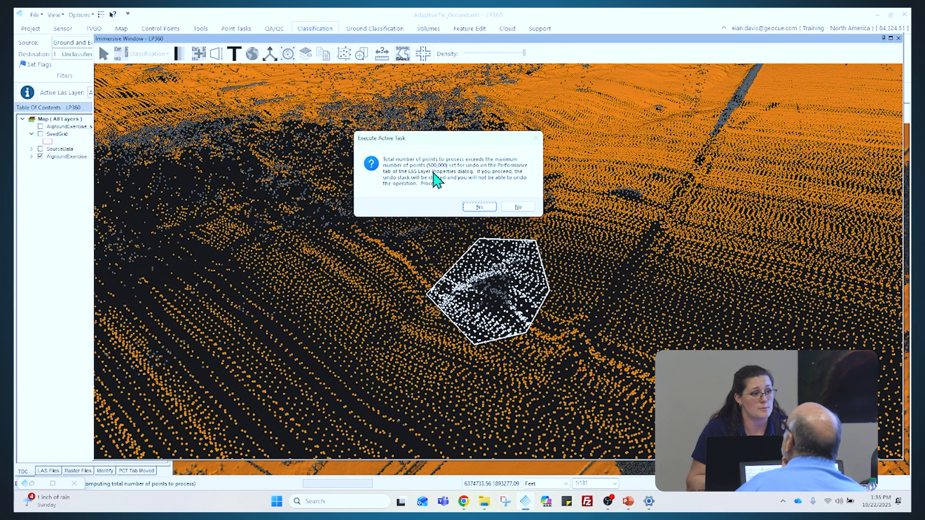
left_click(523, 208)
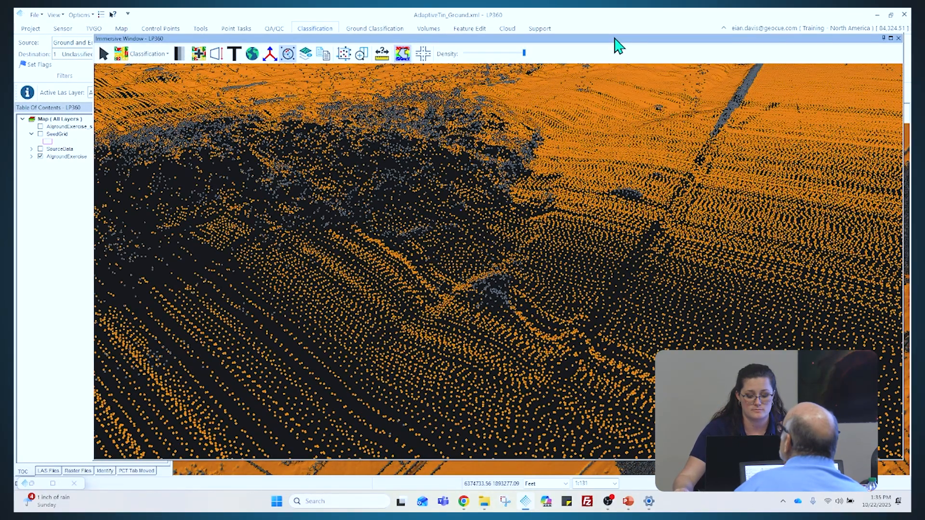
- Dock the floating Immersive window back into the main workspace beside the Table Of Contents
left_click_drag(615, 38, 587, 109)
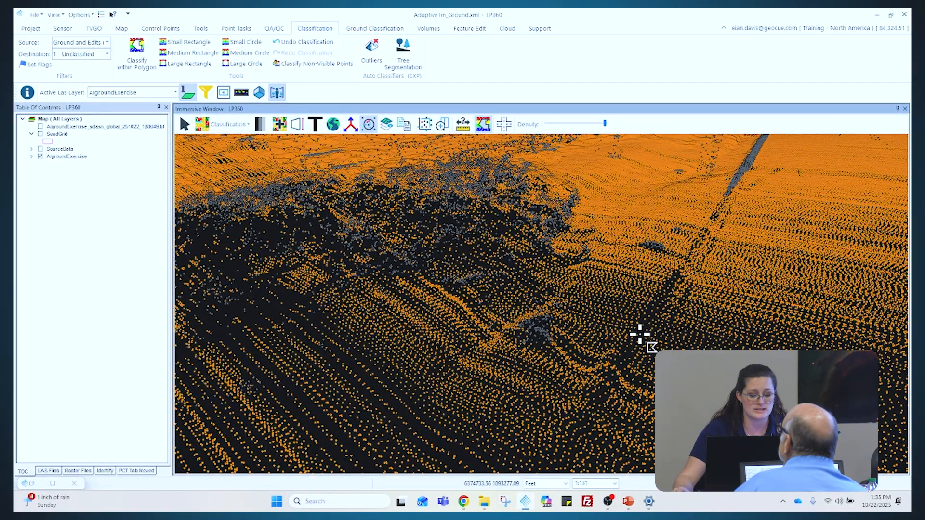
- Open the Ground Cleaning tool for ground classification cleanup and choose assisted cleanup by polygon
left_click(187, 43)
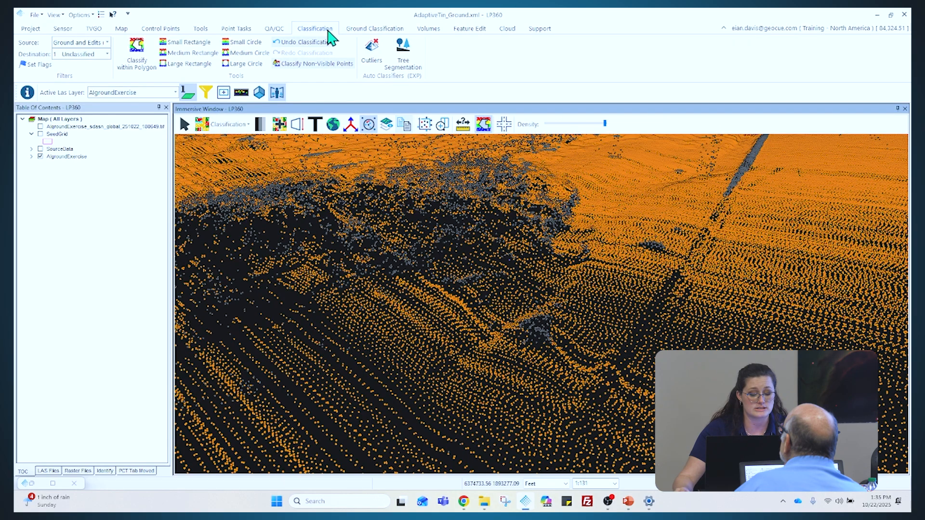
left_click(358, 29)
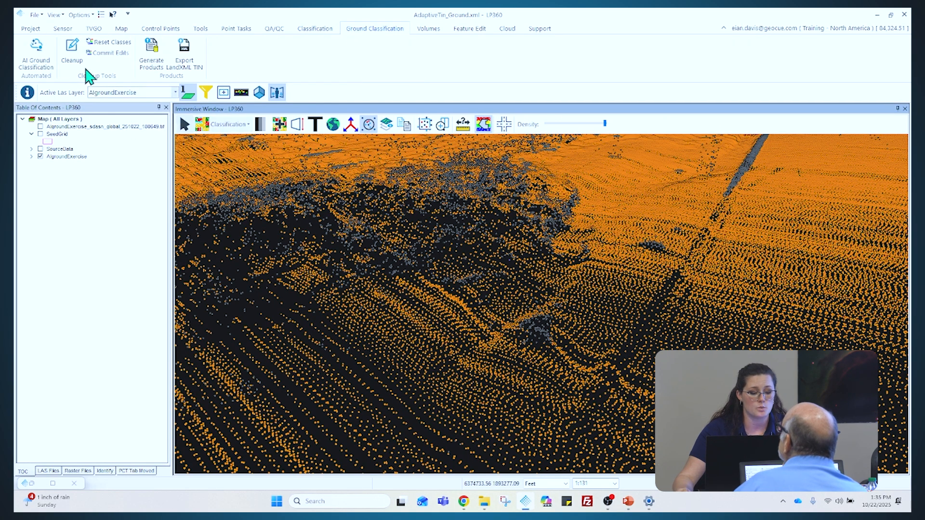
left_click(72, 61)
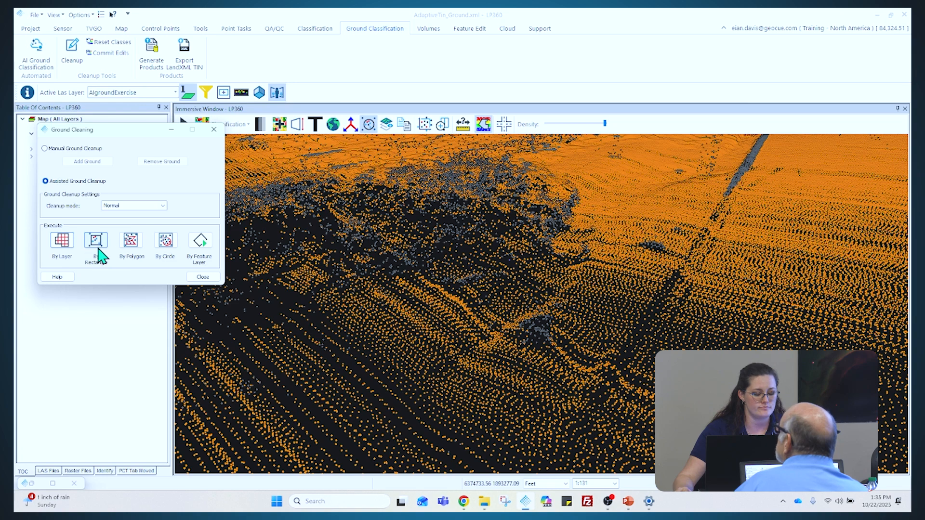
left_click(130, 241)
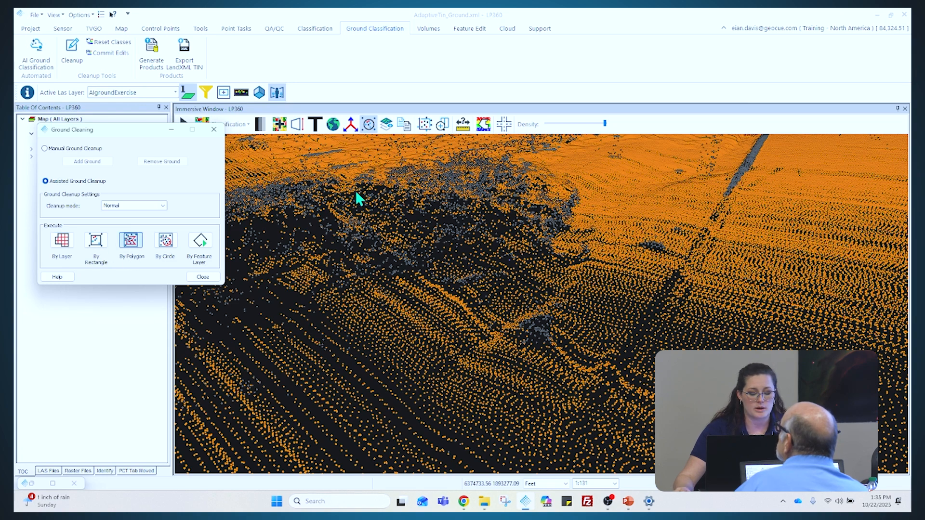
left_click_drag(137, 128, 144, 56)
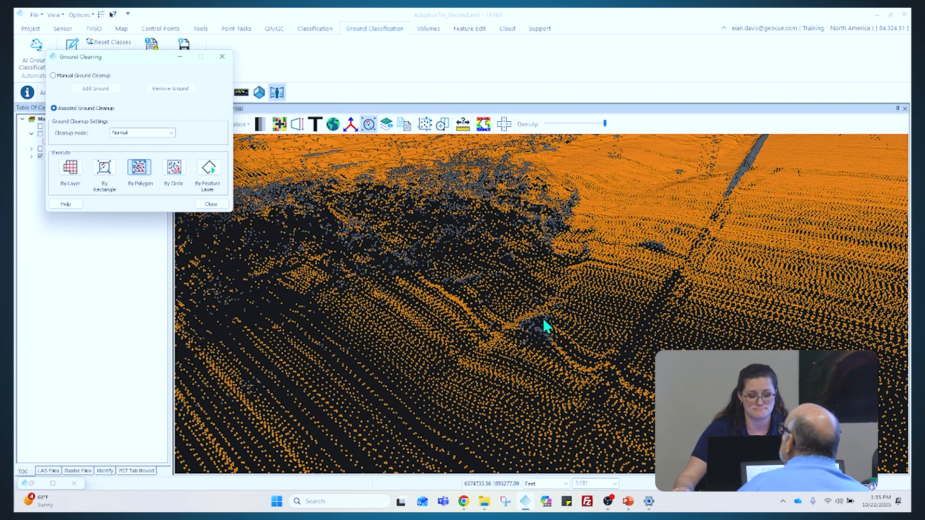
- Try to add the points inside a polygon around the small non-ground cluster to ground with Manual Ground Cleanup
left_click(53, 76)
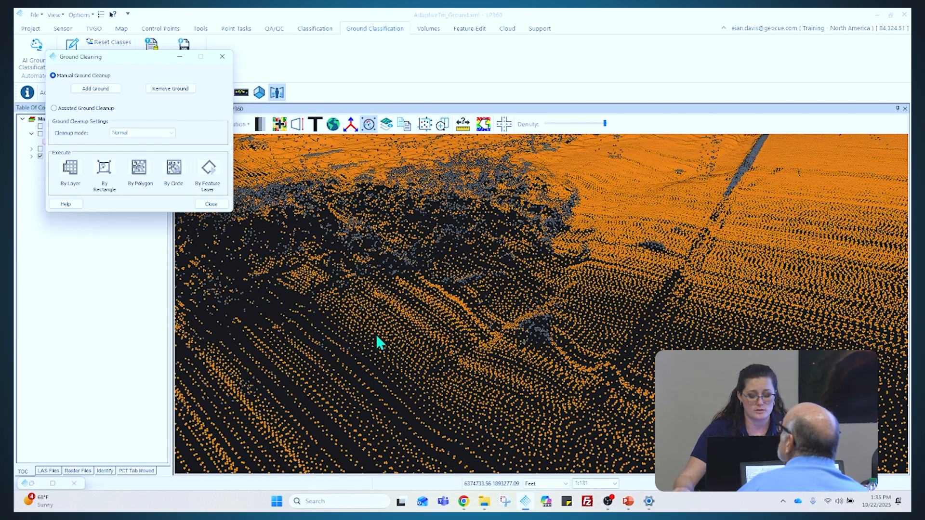
left_click(116, 89)
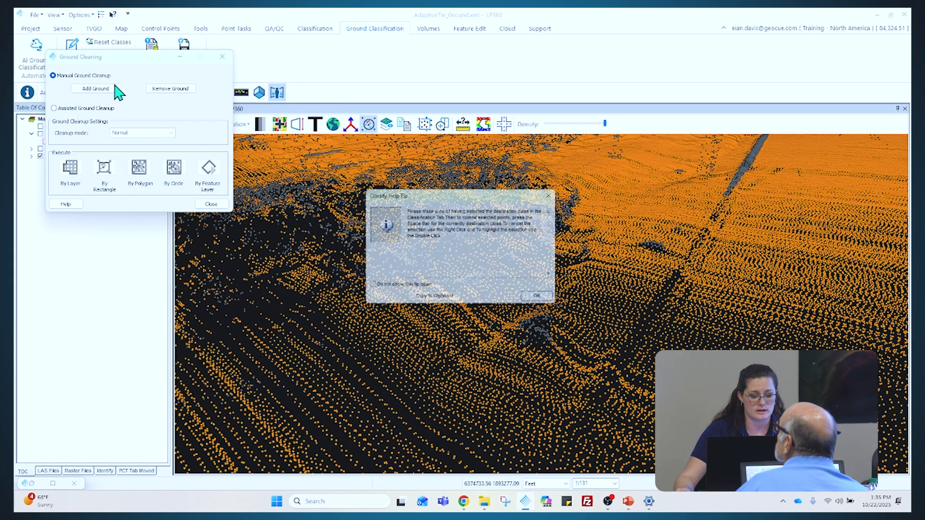
left_click(542, 303)
left_click(539, 304)
left_click(511, 324)
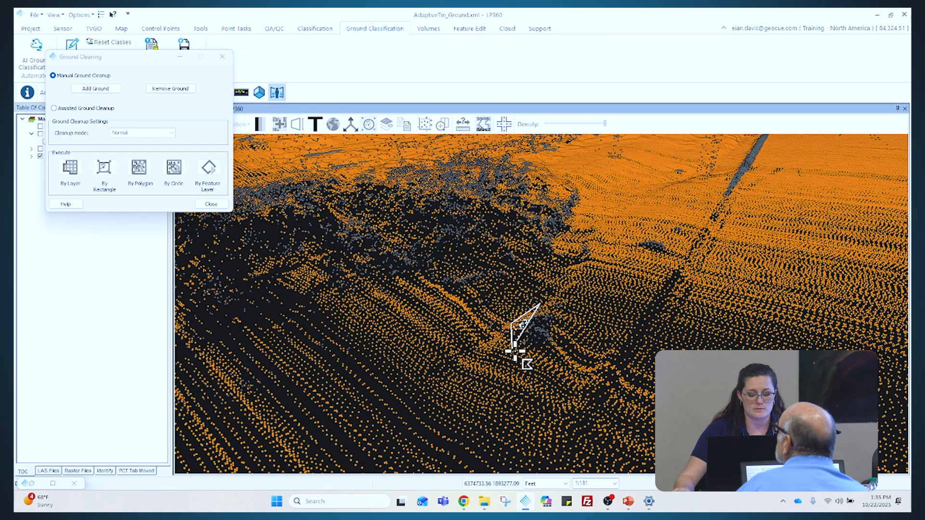
left_click(514, 350)
left_click(548, 362)
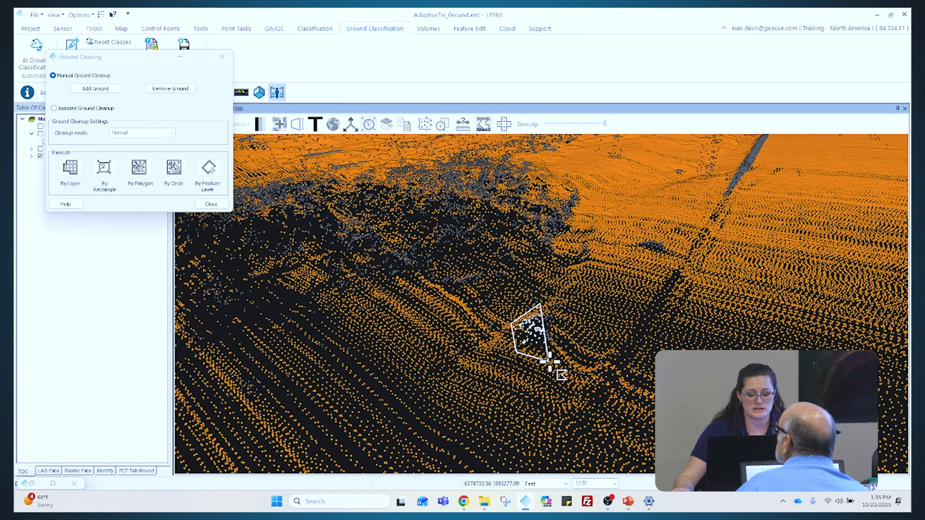
double_click(574, 333)
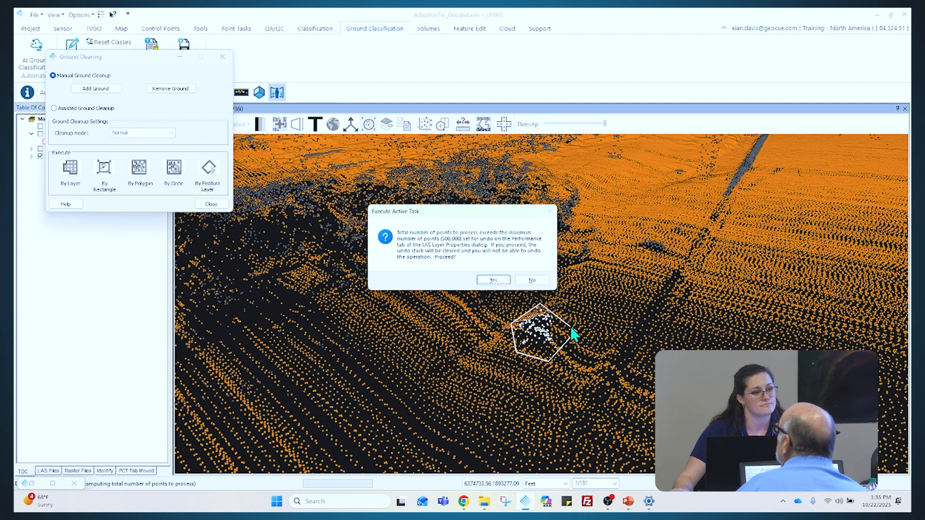
left_click(491, 280)
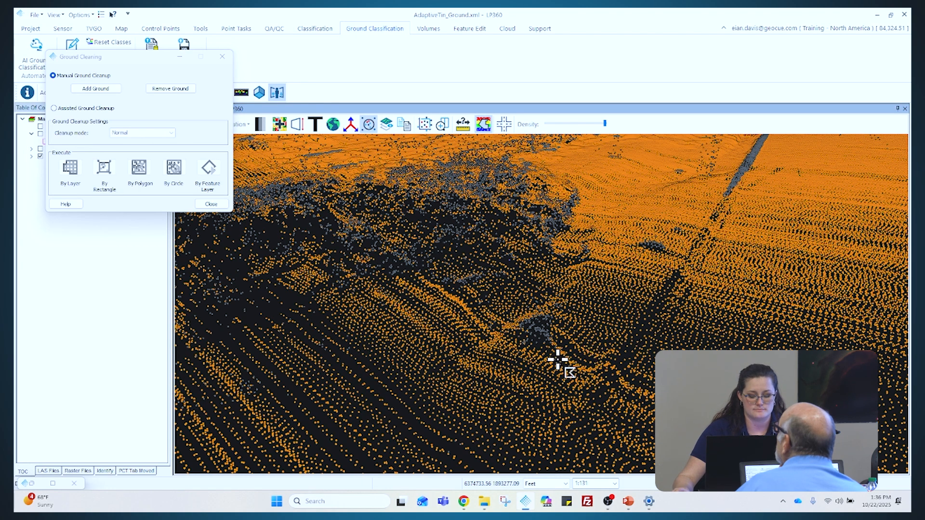
- Close the Immersive window and show a wider area of the map, with the Ground Cleaning dialog moved aside
left_click(155, 57)
left_click_drag(155, 56, 136, 97)
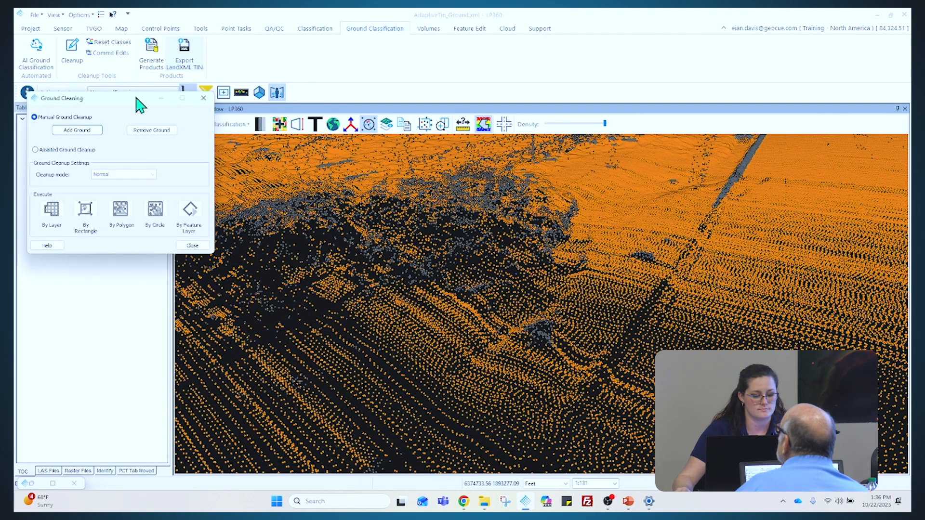
left_click(904, 108)
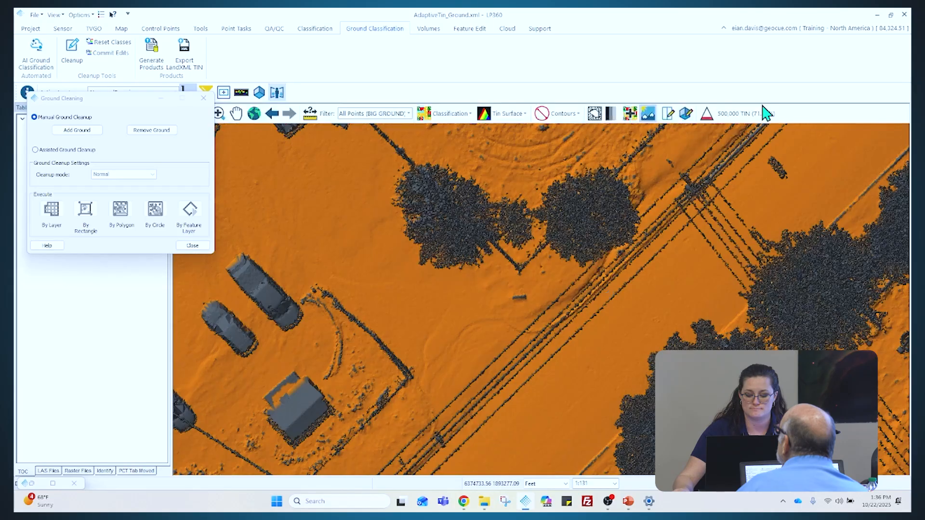
left_click_drag(93, 101, 668, 61)
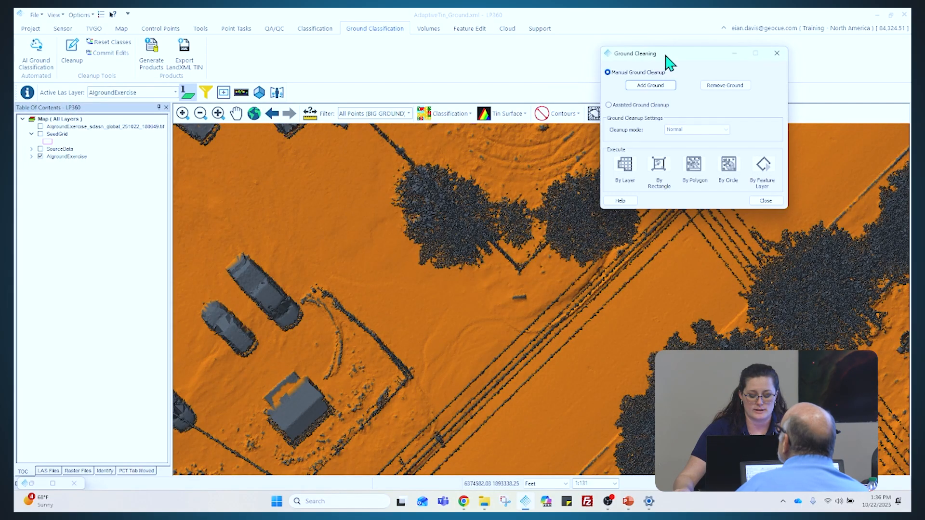
scroll(304, 259, "down", 1)
scroll(304, 259, "down", 2)
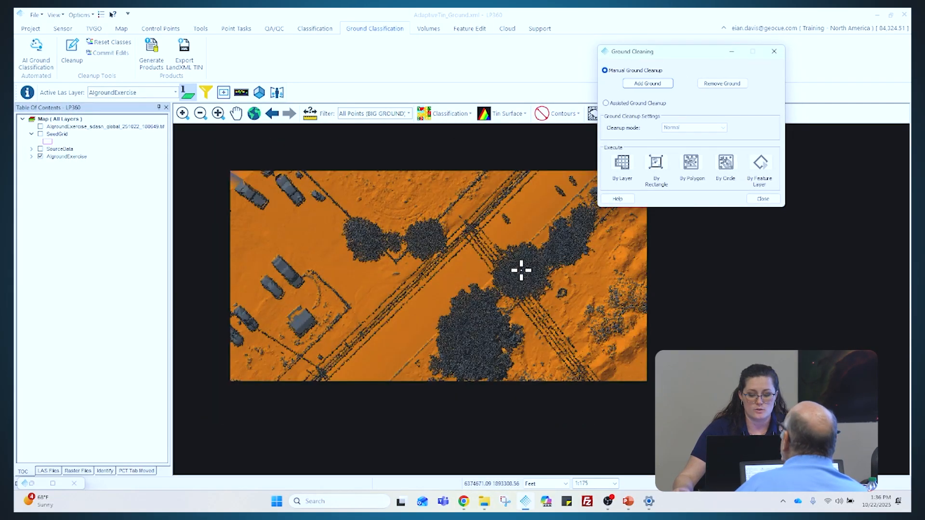
scroll(620, 21, "up", 1)
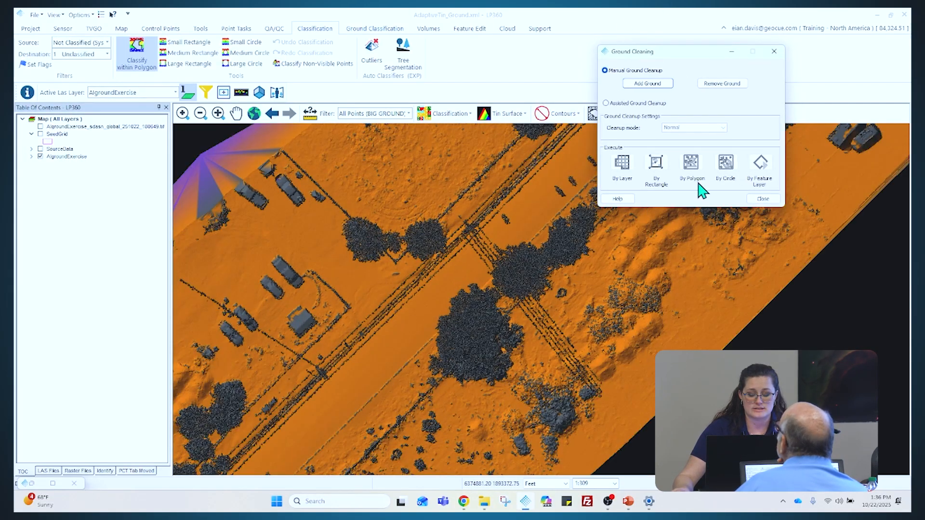
- Activate the manual Add Ground tool, and close the Ground Cleaning dialog
left_click(667, 84)
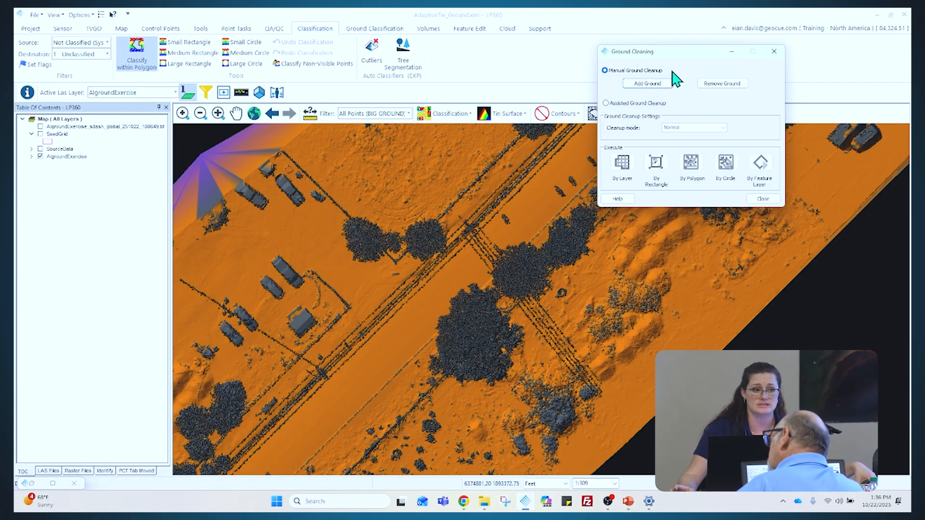
left_click(648, 83)
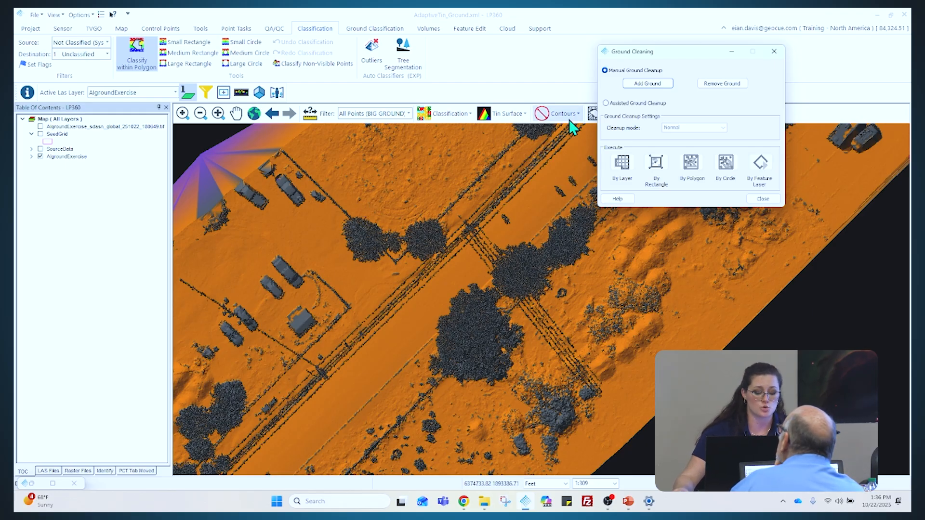
left_click(765, 199)
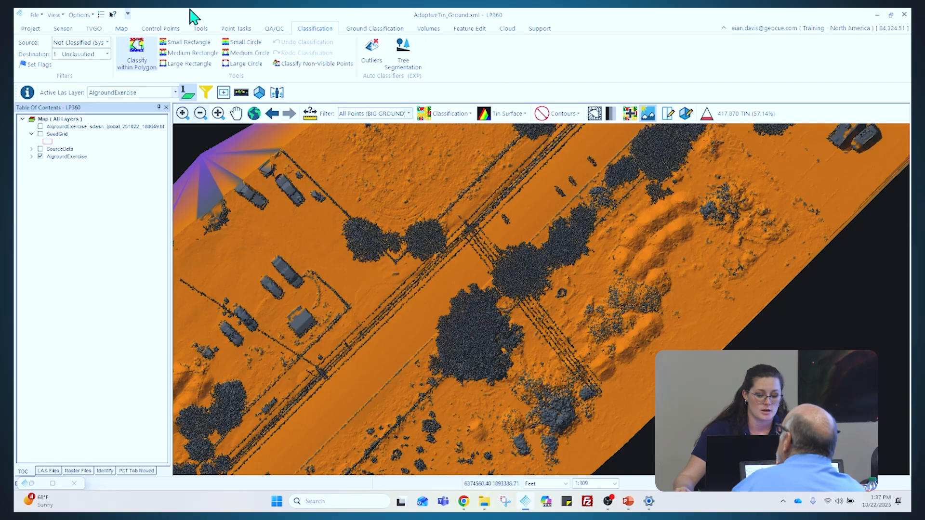
- Make "GROUND TRAINING - CLEANUP, 2 DEG, 10 CM" the active task in the Point Cloud Task Manager
left_click(242, 31)
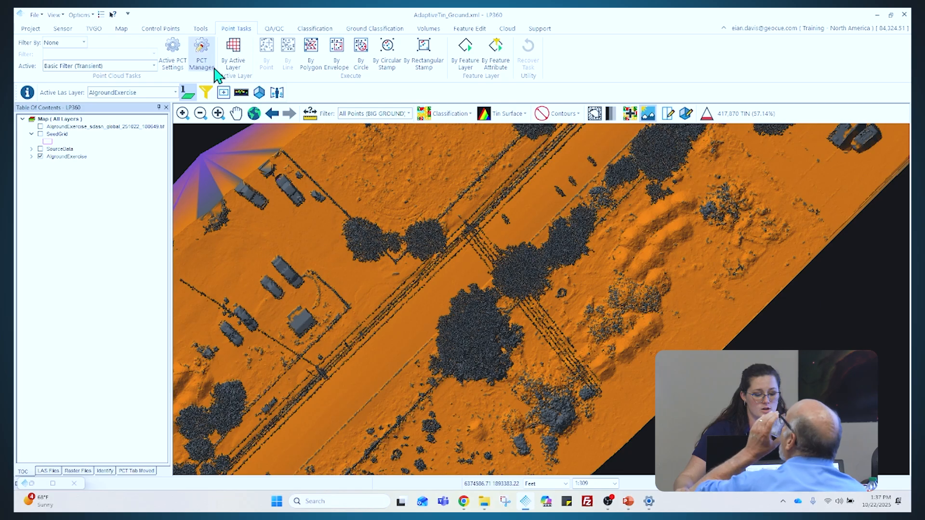
left_click(202, 63)
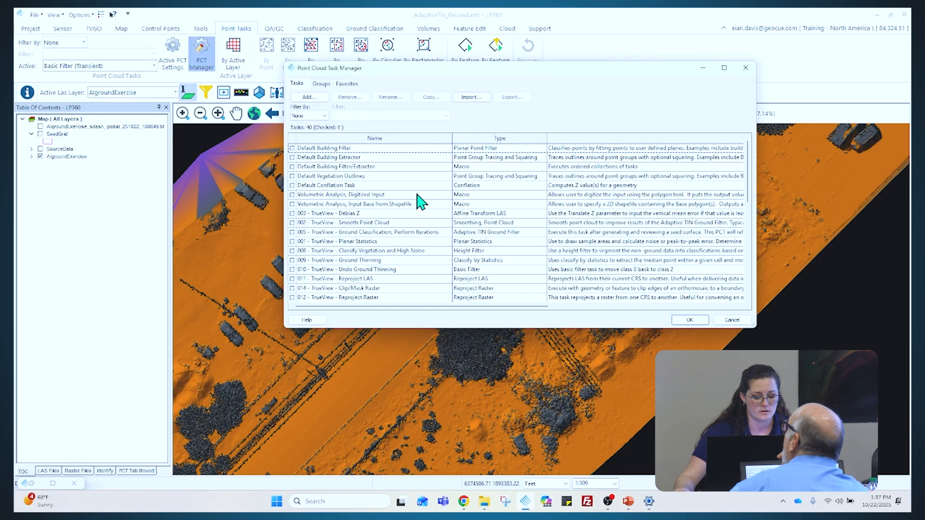
scroll(415, 198, "down", 8)
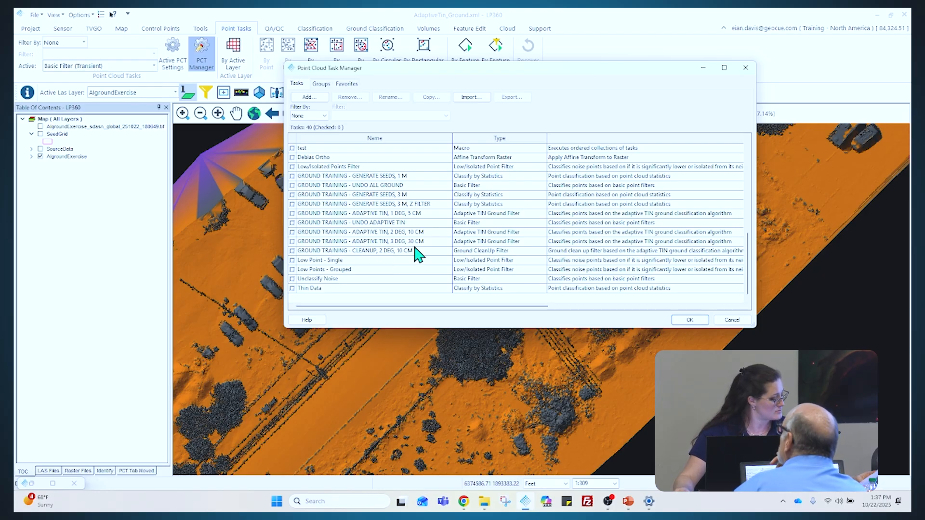
left_click(408, 250)
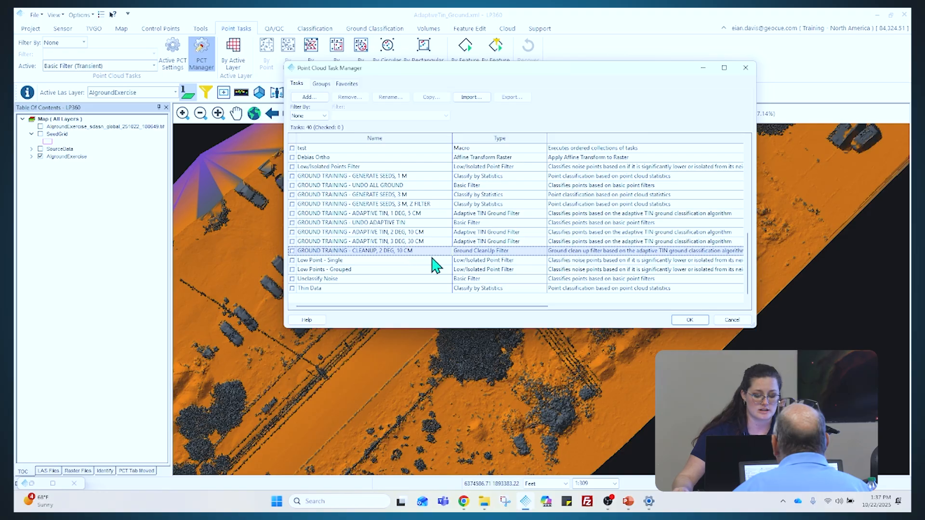
left_click(689, 321)
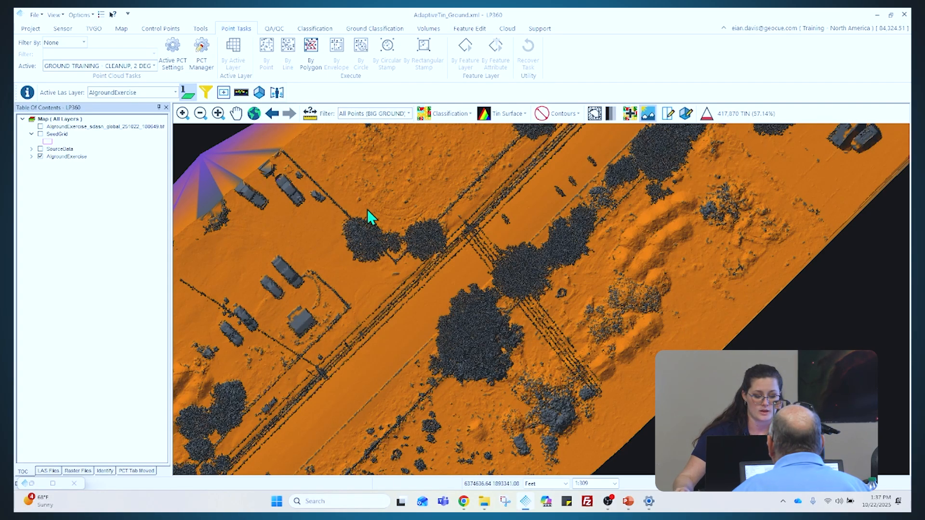
- Open the active cleanup task's properties and examine the classification, returns and elevation settings of its input points filter
left_click(179, 55)
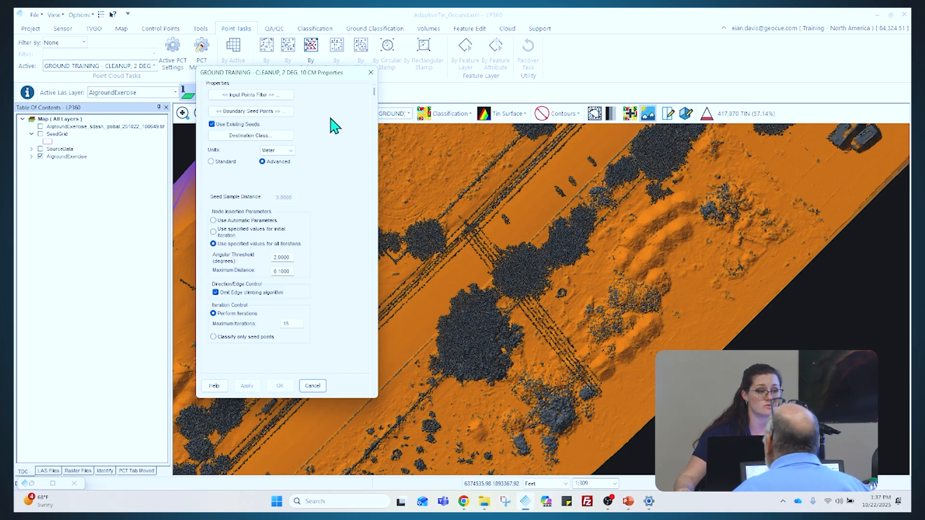
left_click(281, 100)
left_click_drag(283, 91, 478, 49)
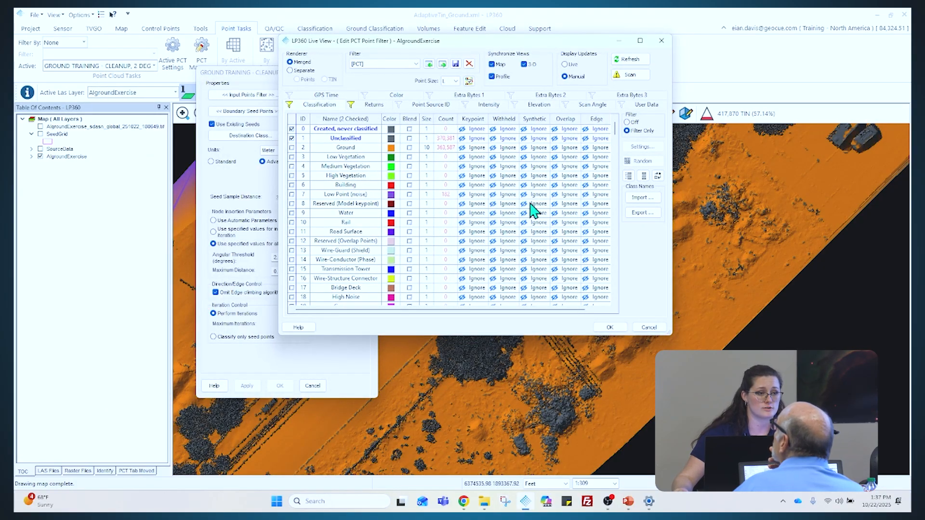
left_click(375, 105)
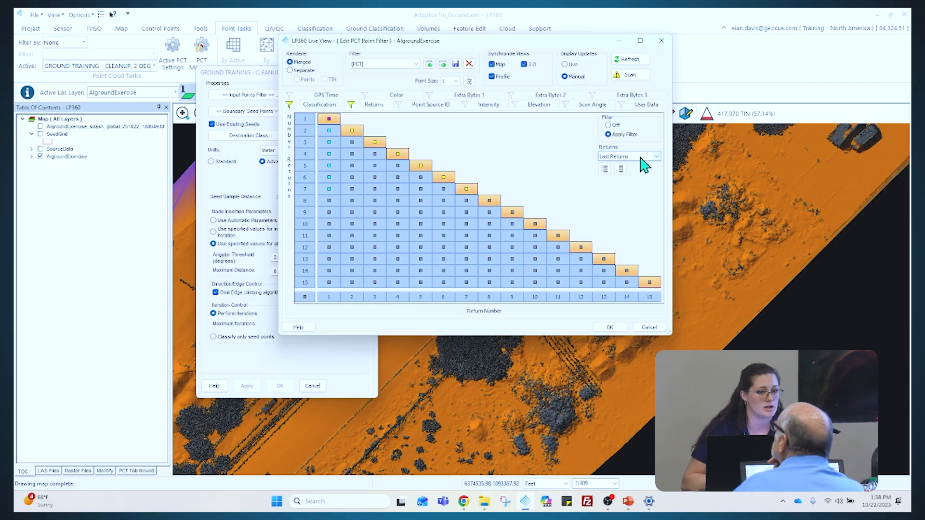
left_click(546, 106)
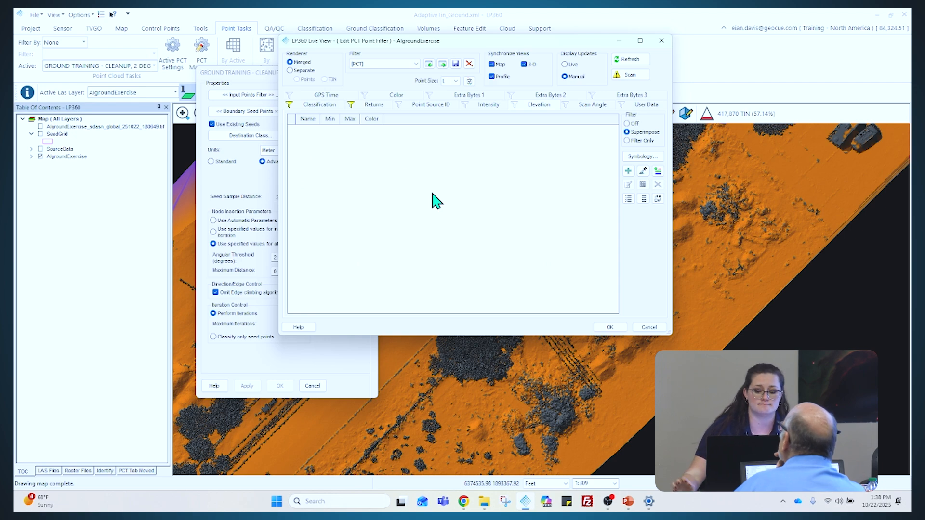
left_click(648, 329)
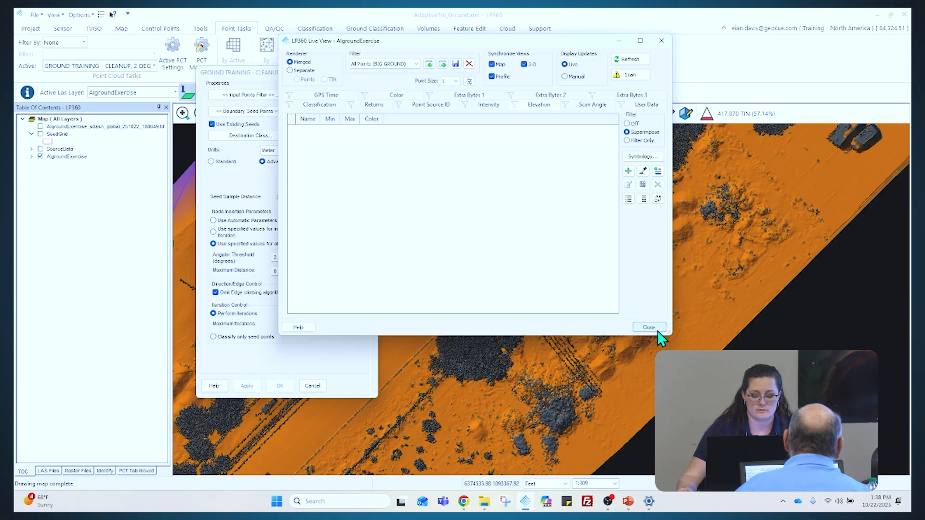
left_click(662, 41)
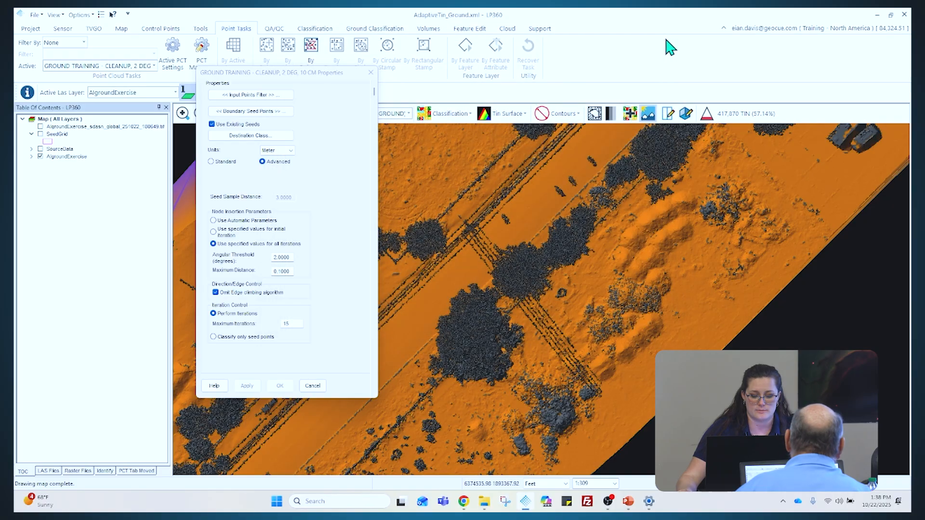
- Check the cleanup task's boundary seed points filter and destination class settings, accepting both
left_click(283, 114)
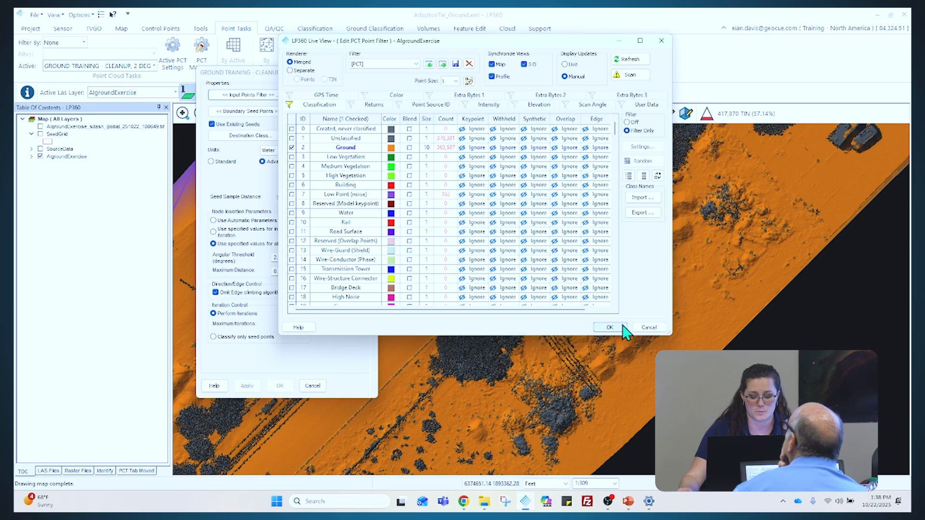
left_click(606, 328)
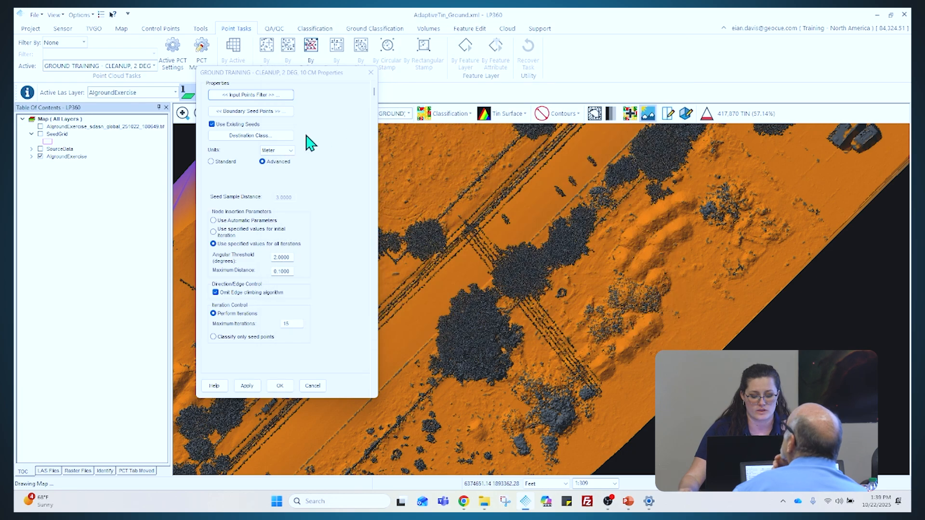
left_click(284, 139)
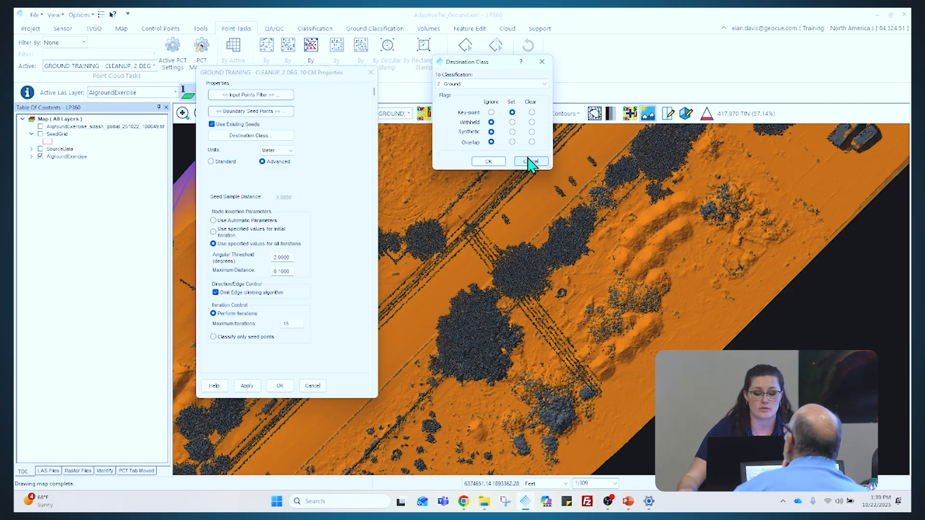
left_click(496, 163)
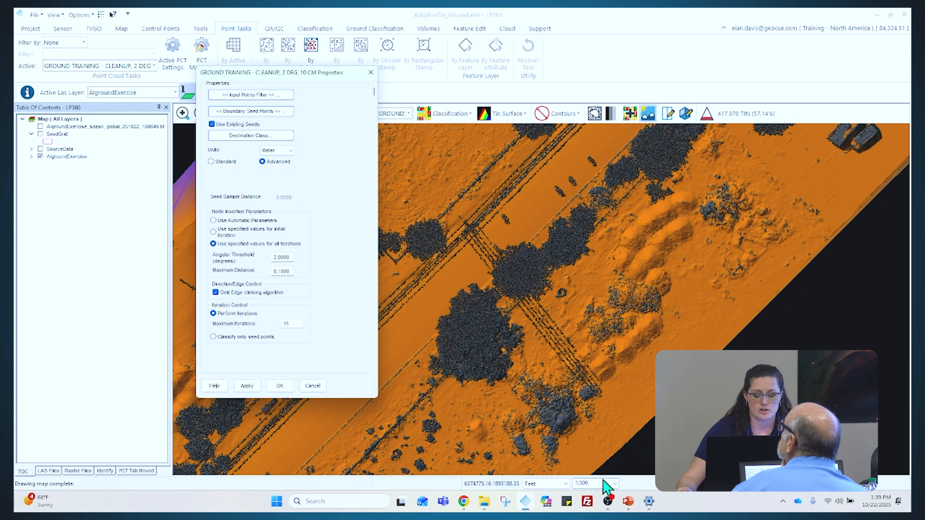
key("ctrl")
key("ctrl")
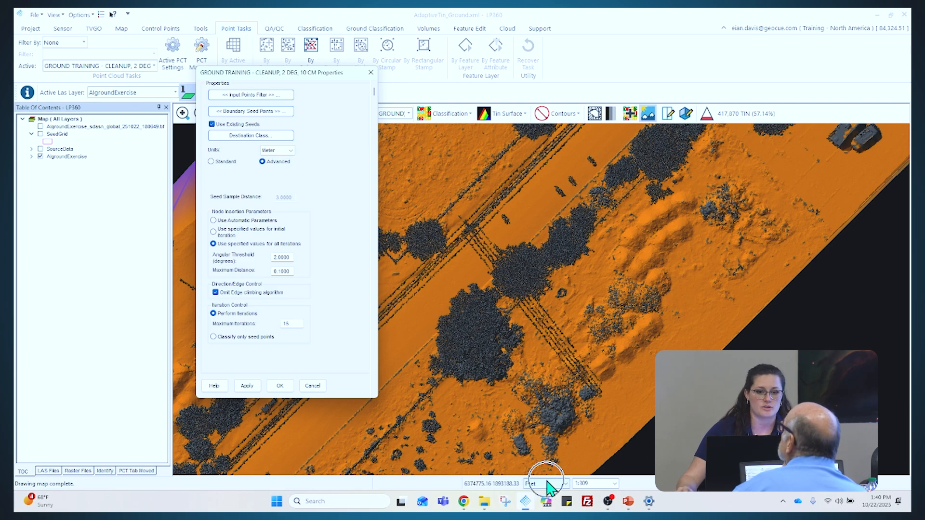
- Review the cleanup task's angular threshold, maximum distance and maximum iterations settings, and accept the task properties
key("ctrl")
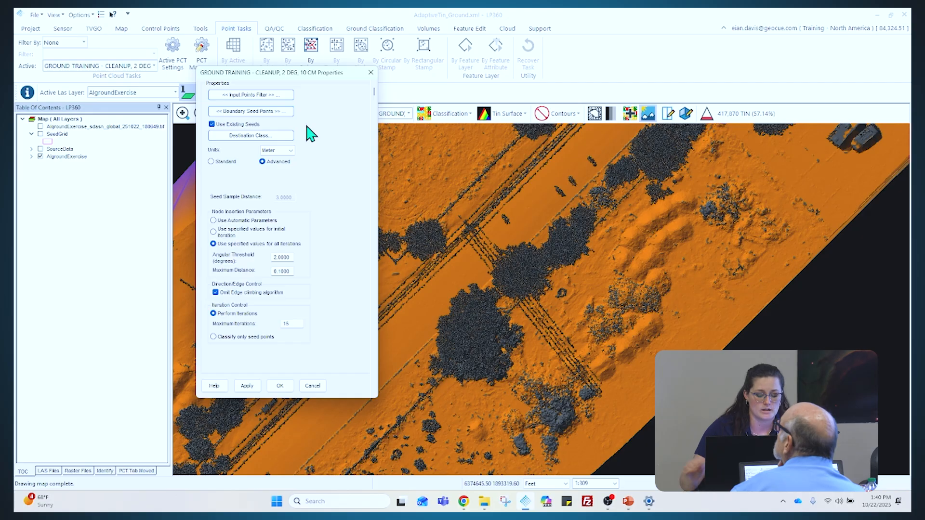
left_click(290, 257)
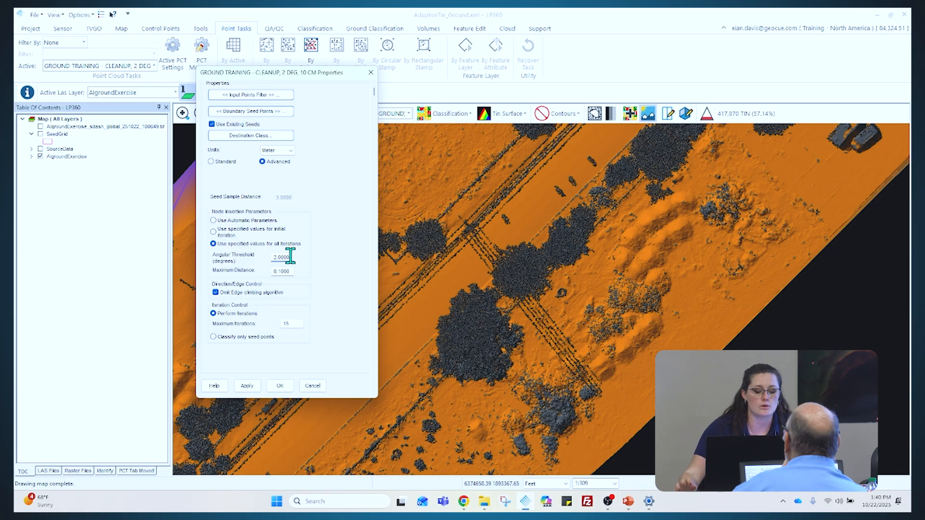
left_click_drag(290, 271, 310, 256)
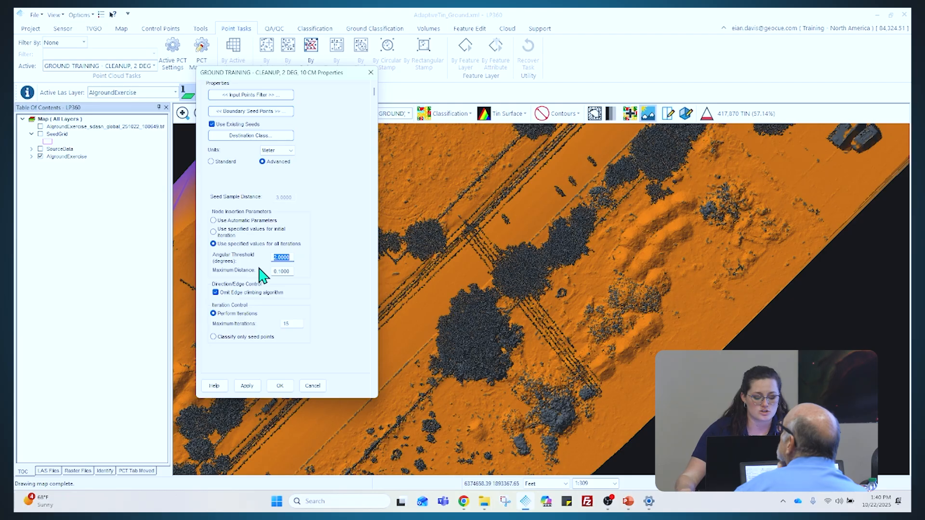
left_click(299, 324)
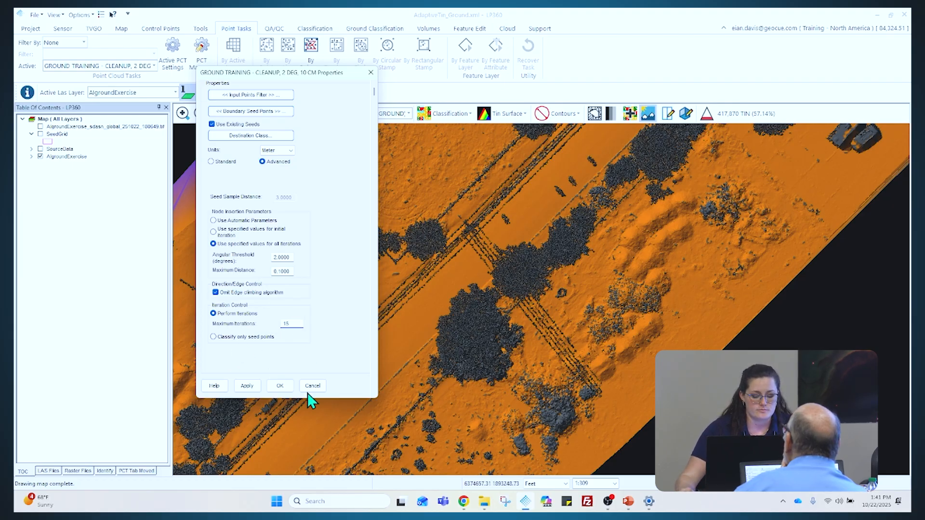
left_click(280, 386)
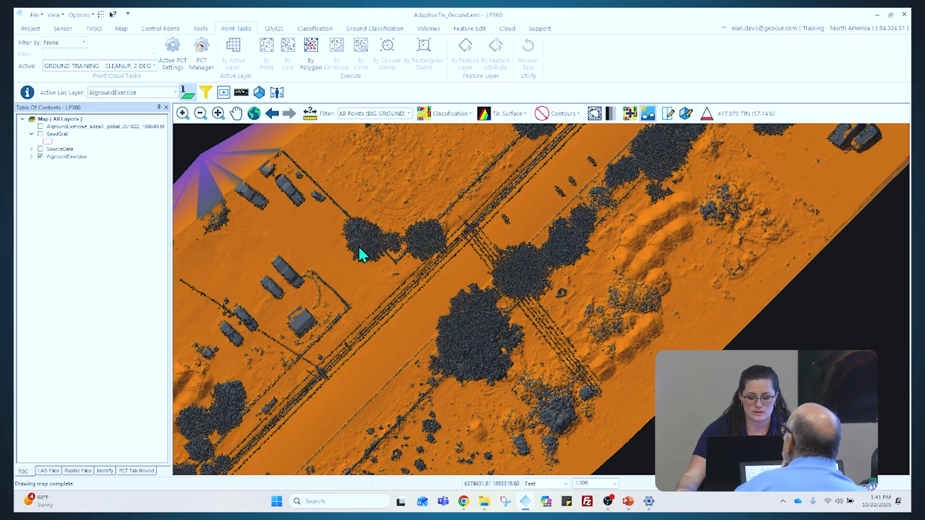
- Cut a profile with a depth of 0.5 through the central row of trees and bring its ground points into view
scroll(385, 253, "down", 1)
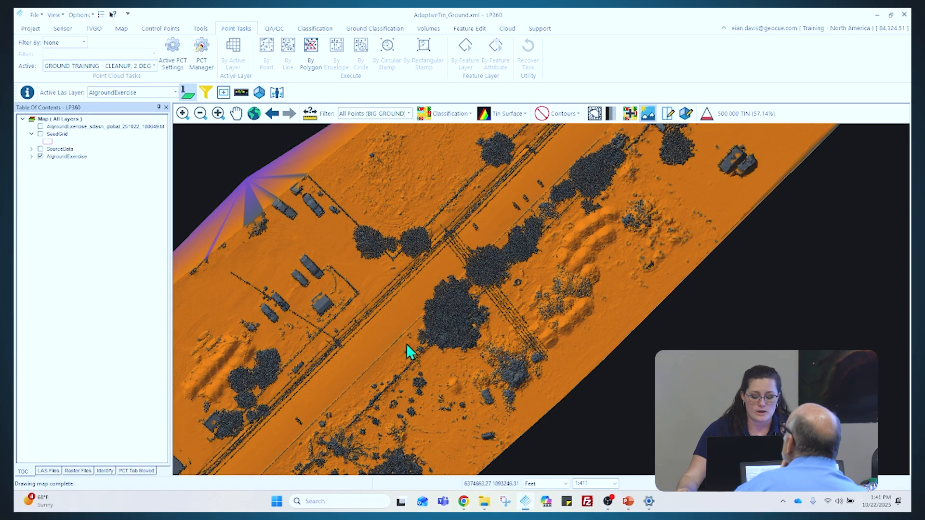
left_click(672, 115)
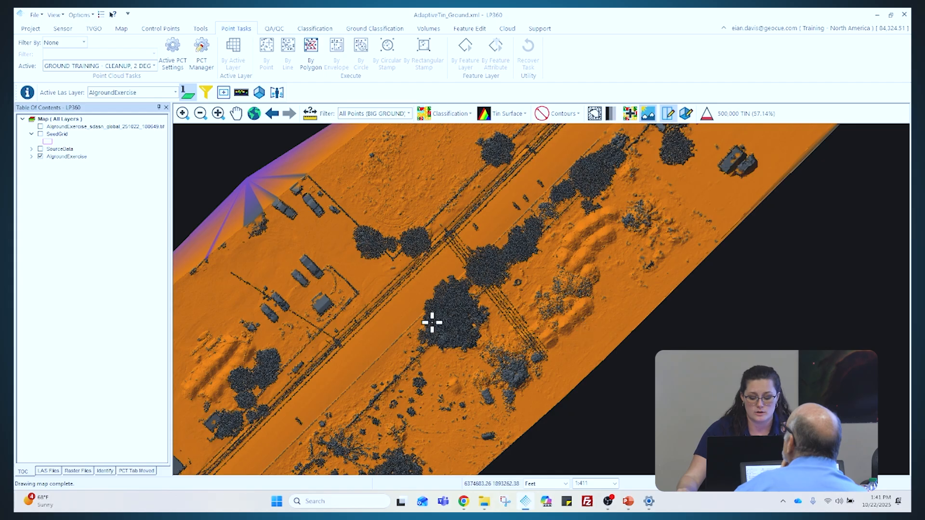
left_click(418, 340)
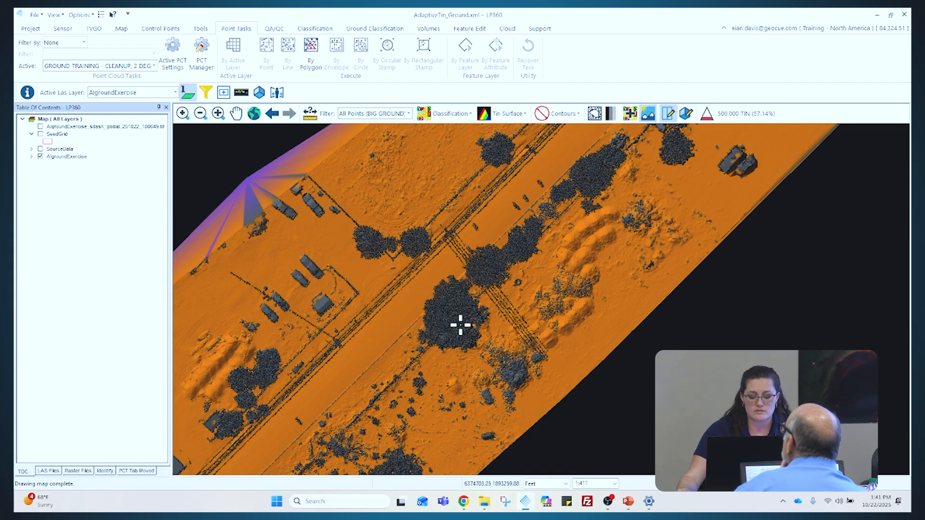
left_click(542, 217)
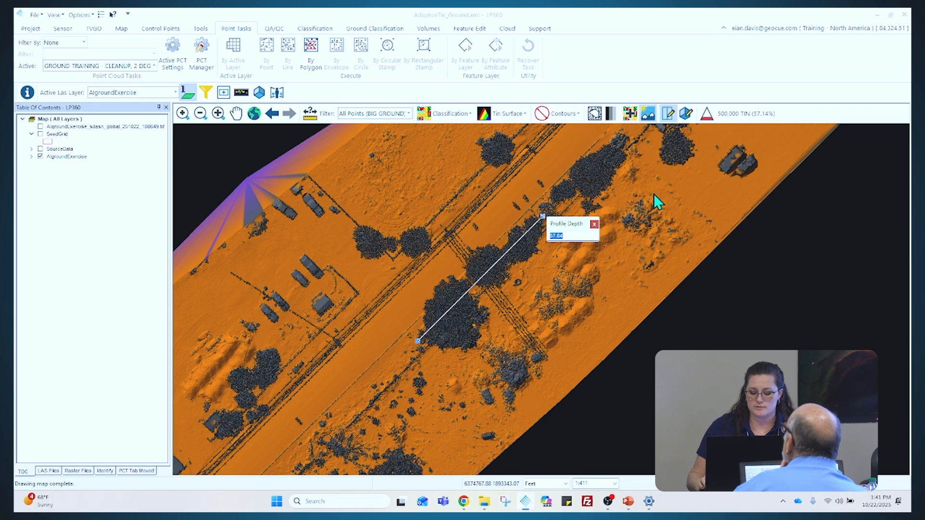
type("0.5")
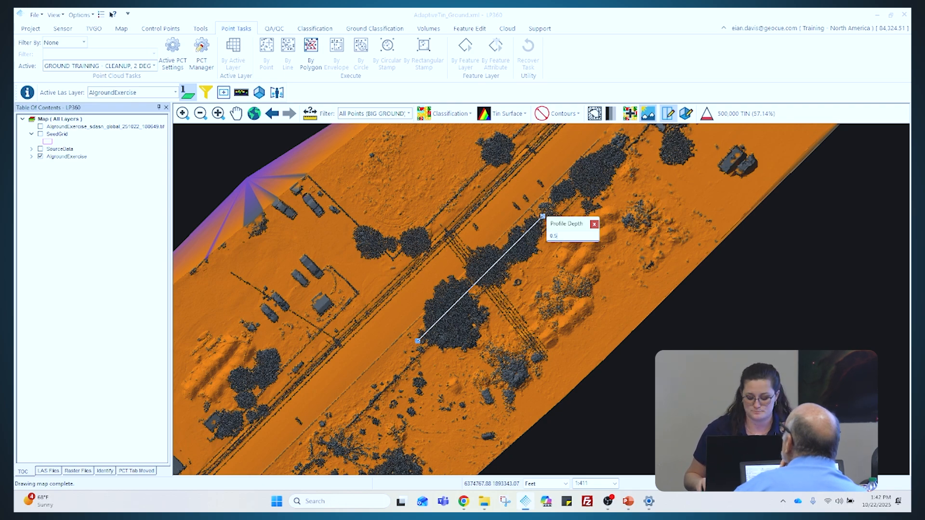
key("Return")
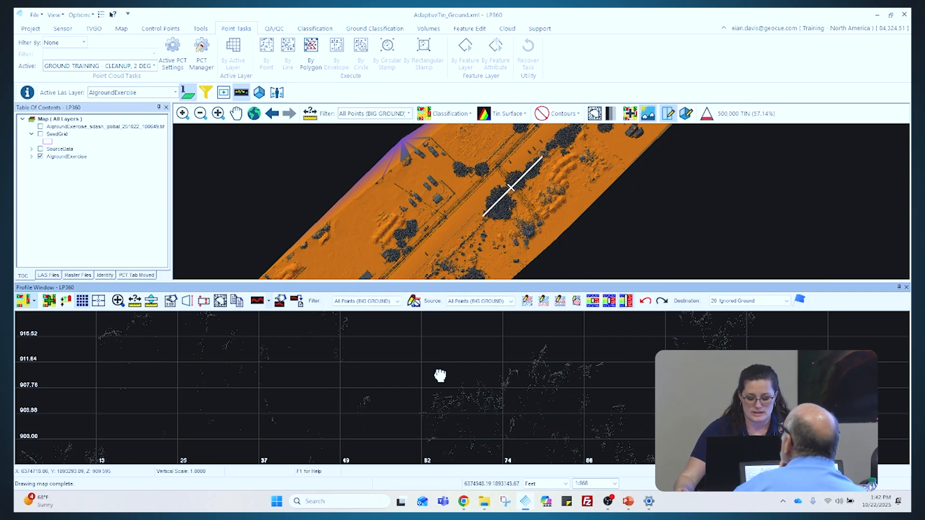
middle_click_drag(386, 405, 379, 338)
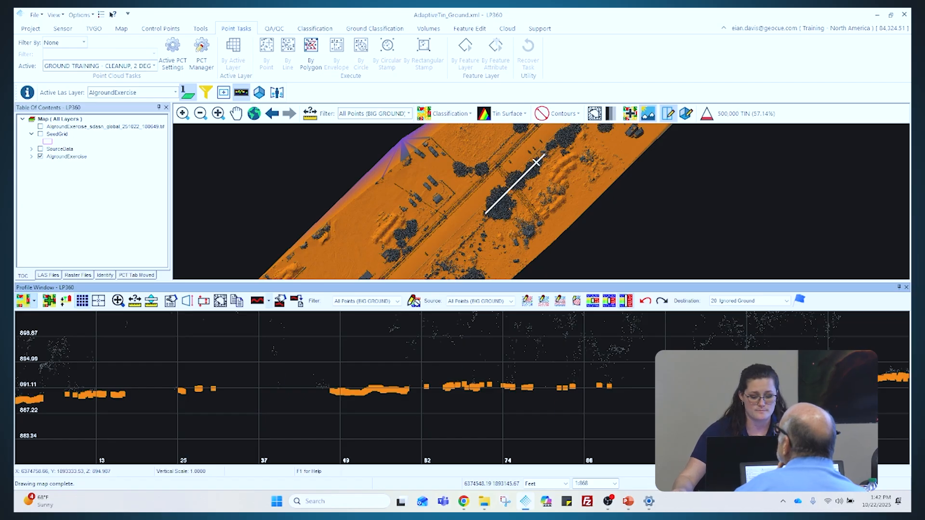
- Execute the active cleanup task by a polygon enclosing the central trees and neighbouring mounds, agreeing to proceed without undo
left_click(309, 62)
scroll(541, 179, "up", 2)
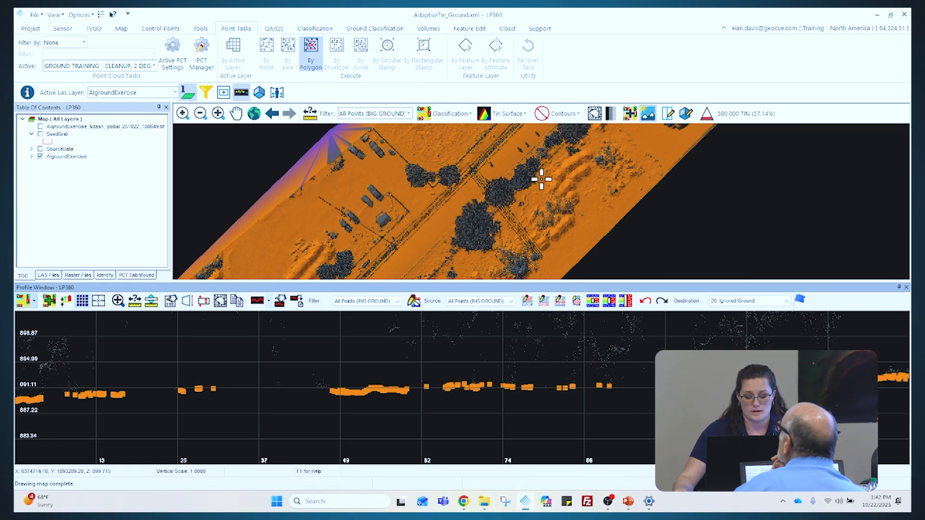
left_click(457, 245)
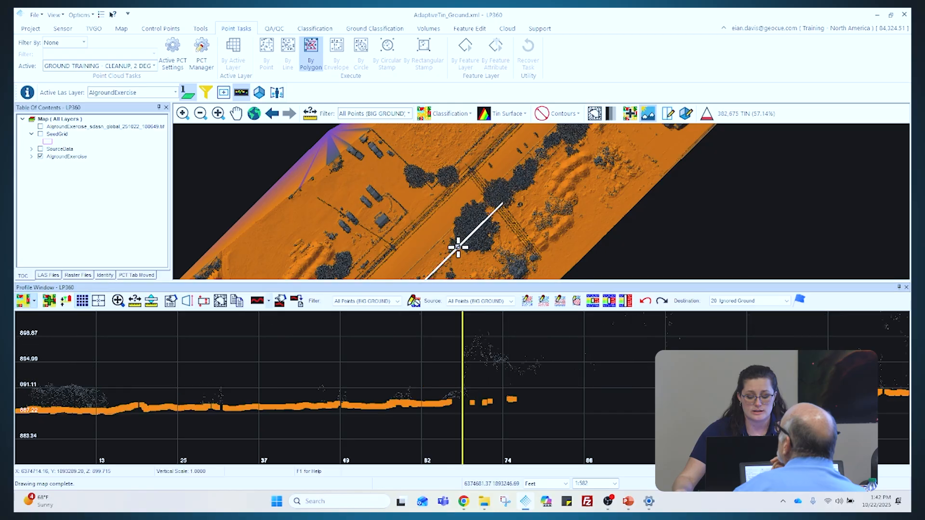
left_click(444, 223)
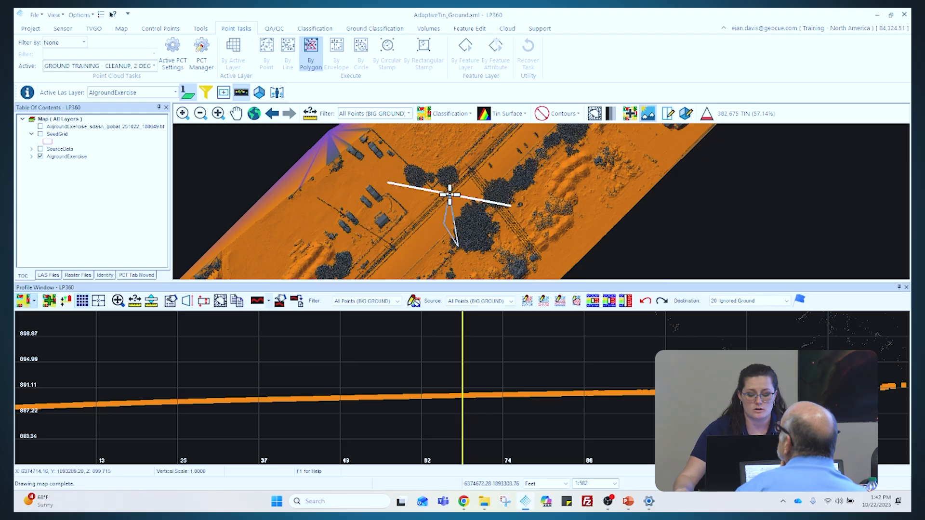
left_click(449, 194)
left_click(515, 141)
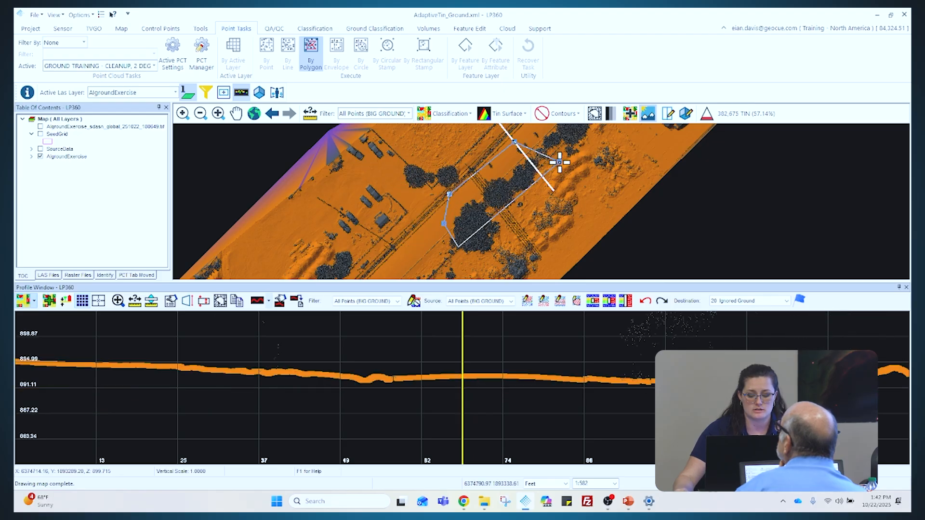
left_click(558, 161)
left_click(582, 196)
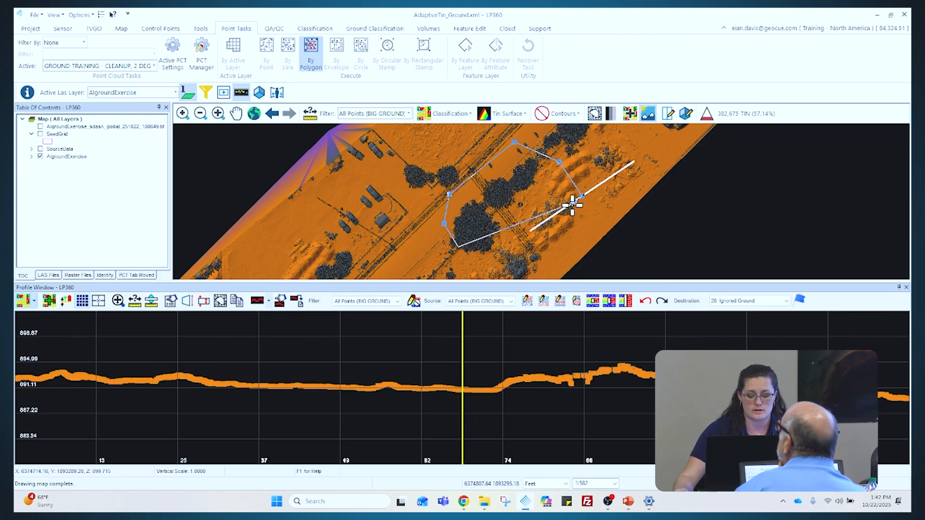
left_click(558, 240)
left_click(535, 260)
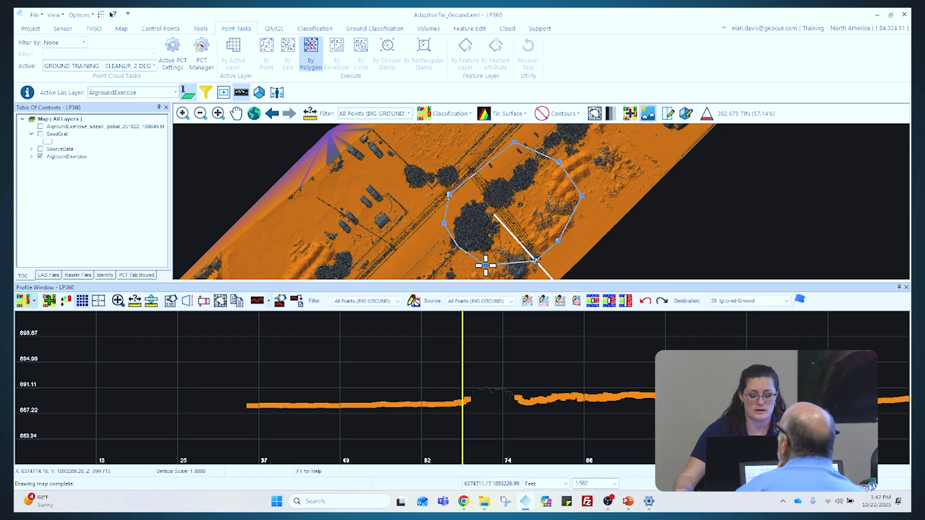
double_click(486, 265)
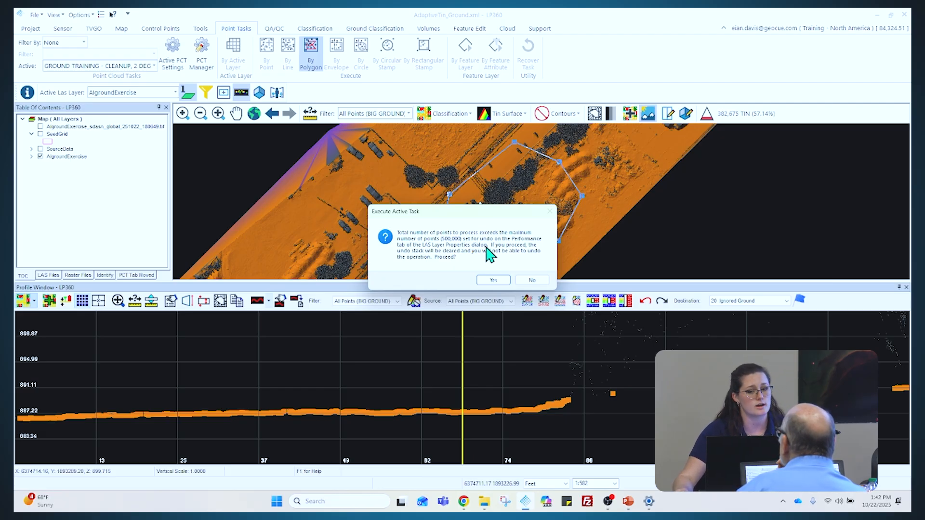
left_click(499, 280)
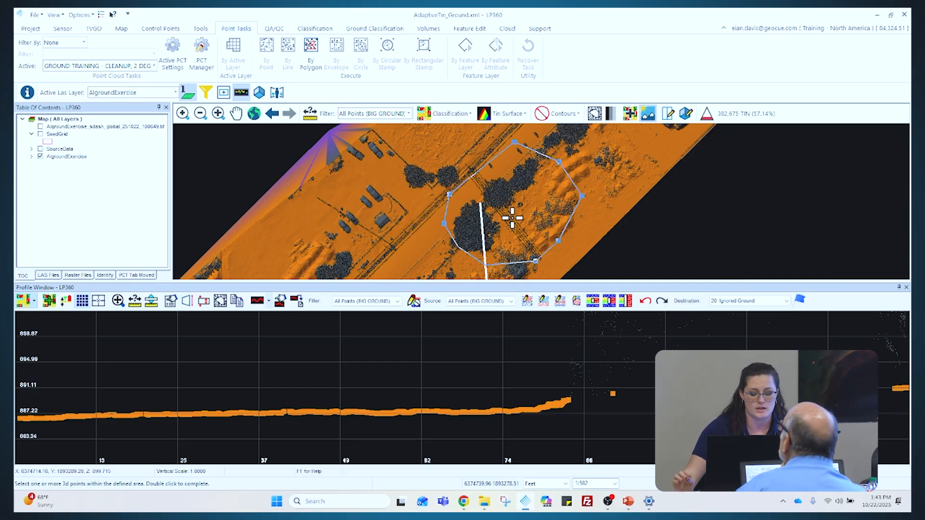
- Pick seed points on the bare ground between the large tree and the parallel lines, and on the mound crest in the profile
double_click(512, 217)
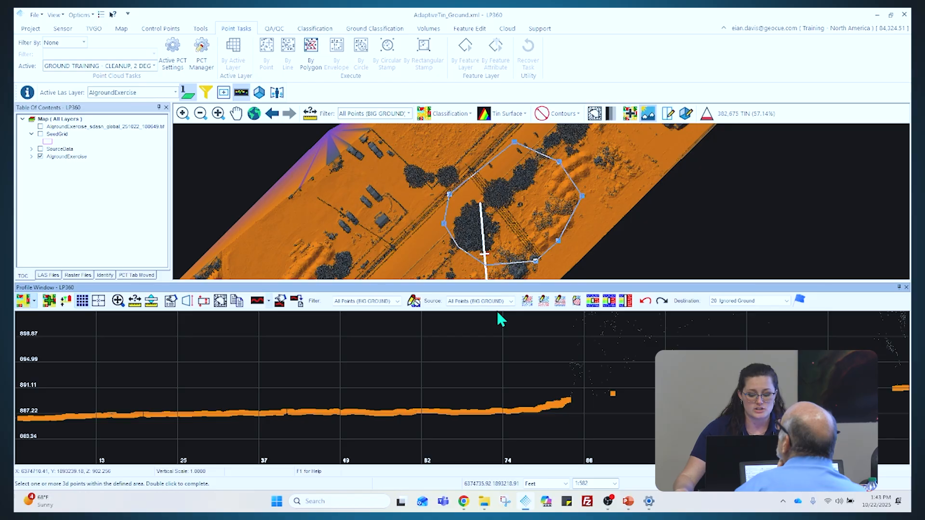
scroll(502, 226, "up", 2)
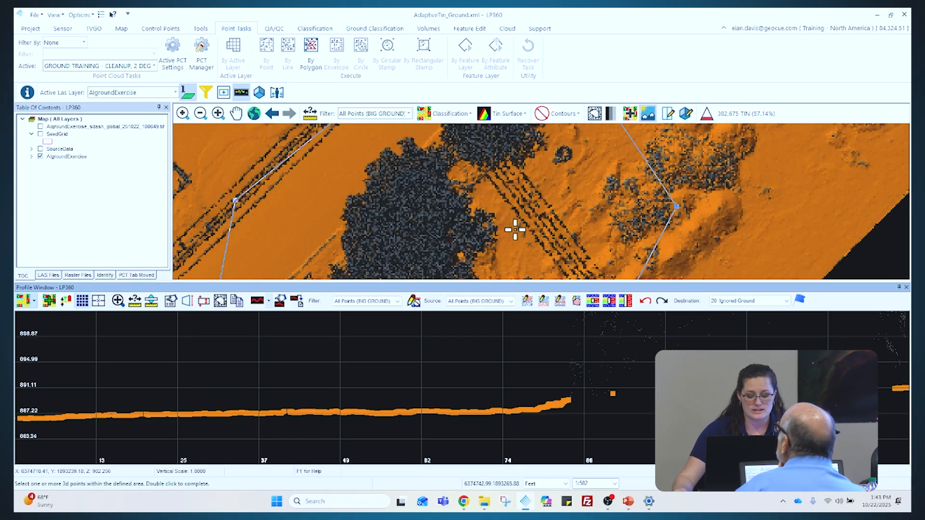
scroll(511, 223, "up", 2)
scroll(504, 206, "up", 1)
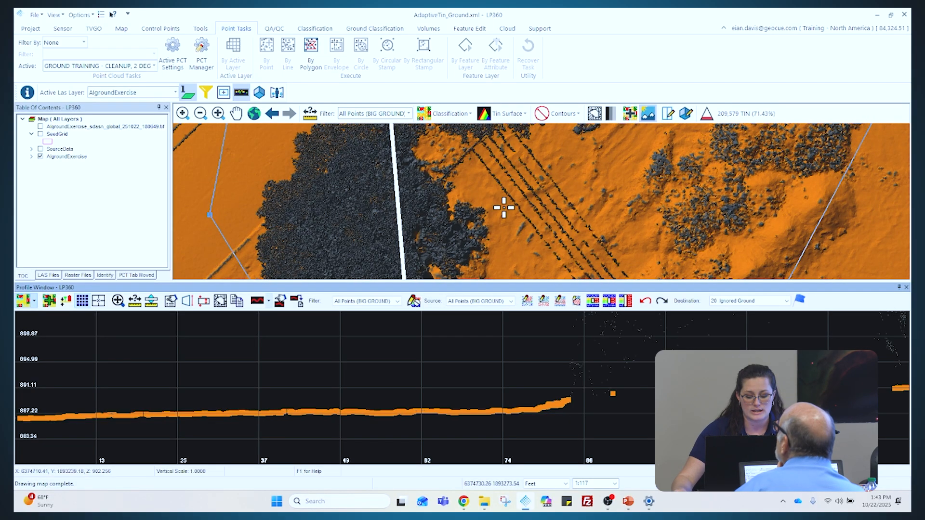
left_click(498, 200)
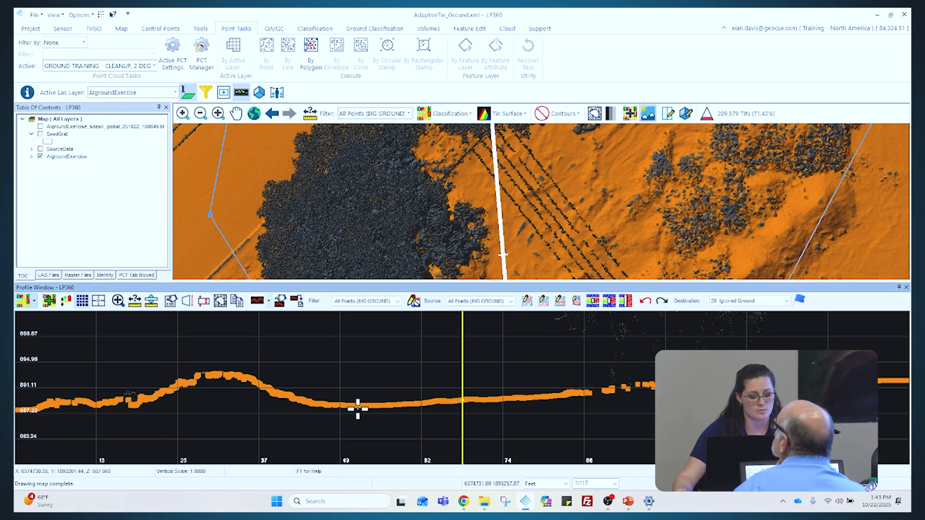
left_click(202, 375)
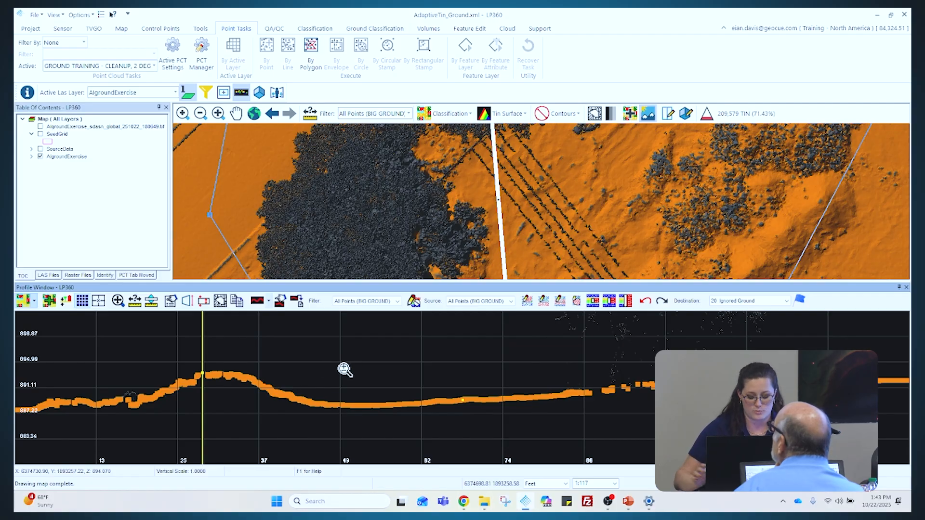
- Rotate the profile line gradually about the bare-ground seed point and examine the ground surface at each angle
key("Left")
key("Right")
key("Right")
key("Right")
key("Right")
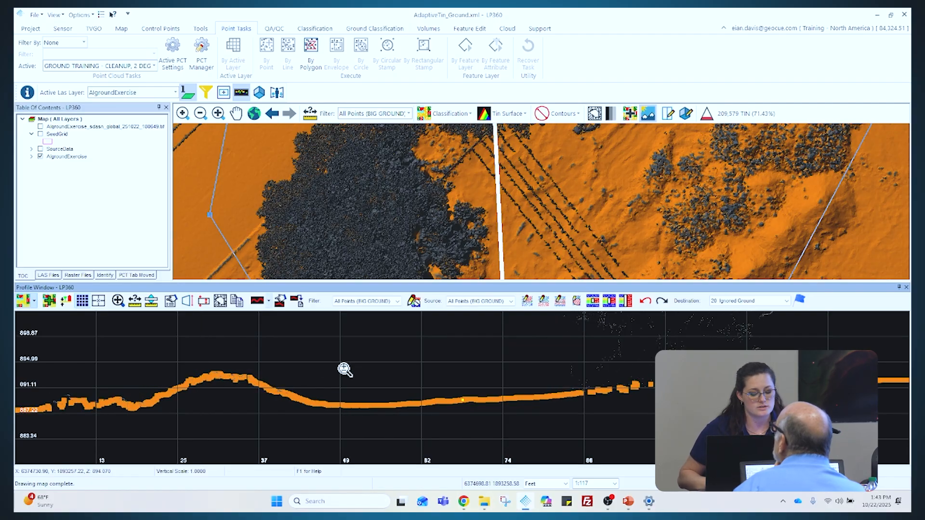
key("Right")
key("Right")
key("Right")
key("Right")
key("Right")
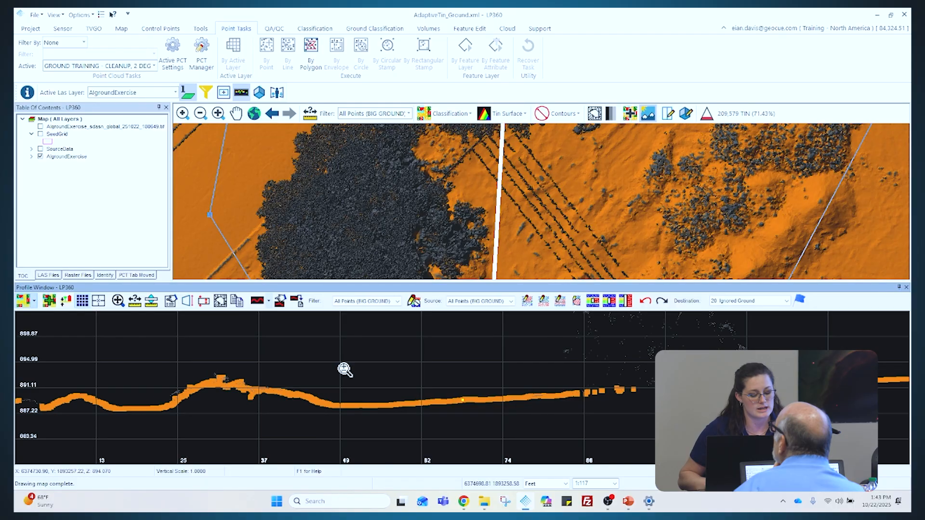
key("Right")
key("Right")
key("Right")
key("Right")
key("Right")
key("Right")
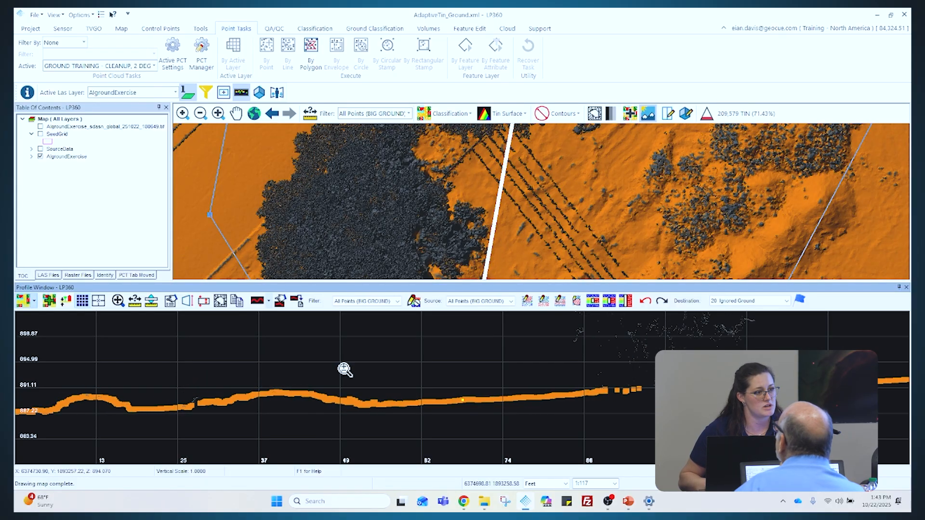
key("Right")
key("Right")
key("Right")
key("Right")
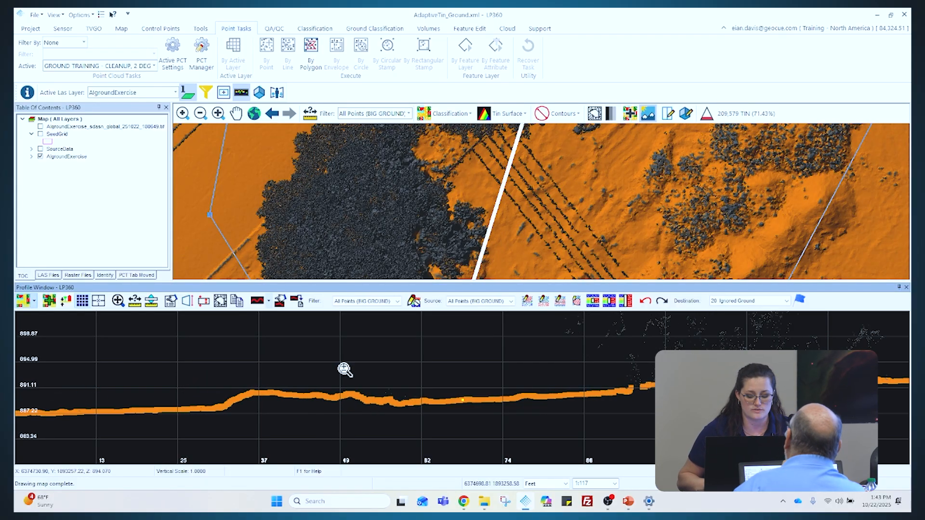
key("Right")
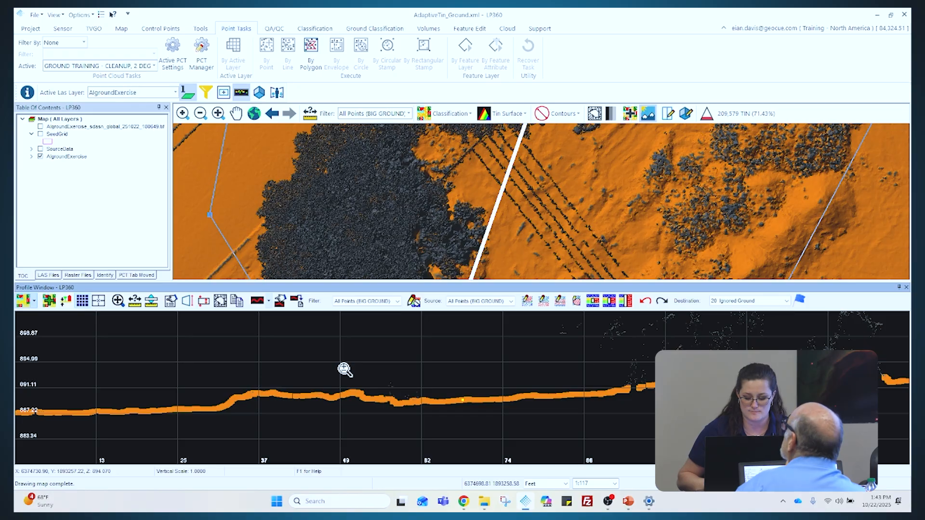
- Add seed points beside the vegetation in the profile, on the ground among the parallel lines, and across the gap in the mound
left_click(627, 387)
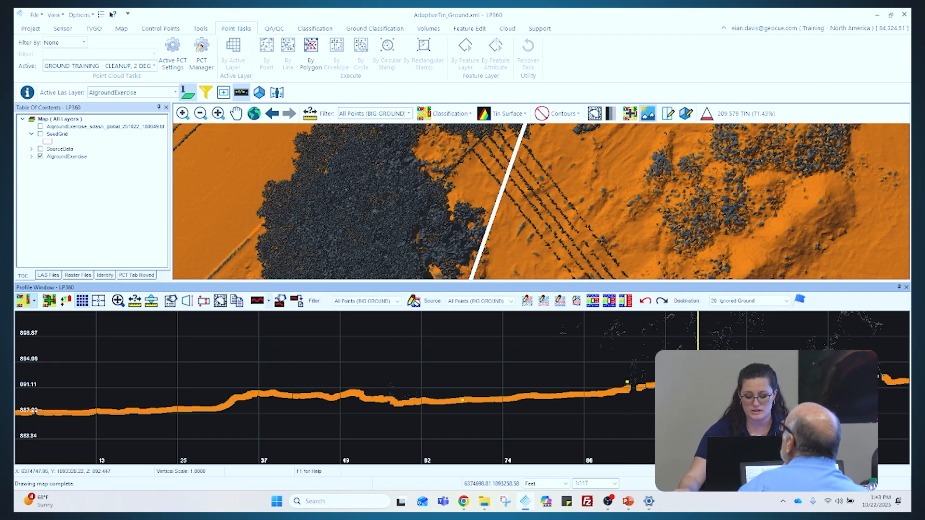
left_click(523, 225)
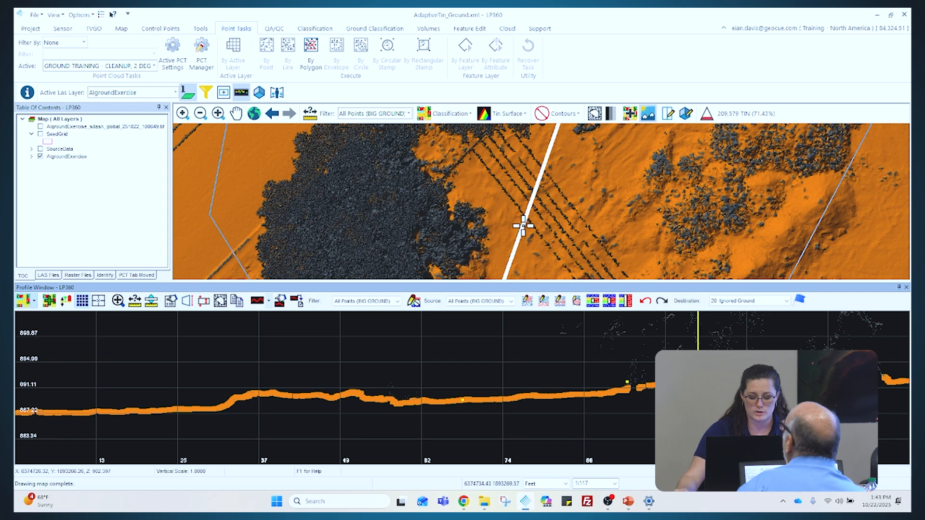
left_click(283, 392)
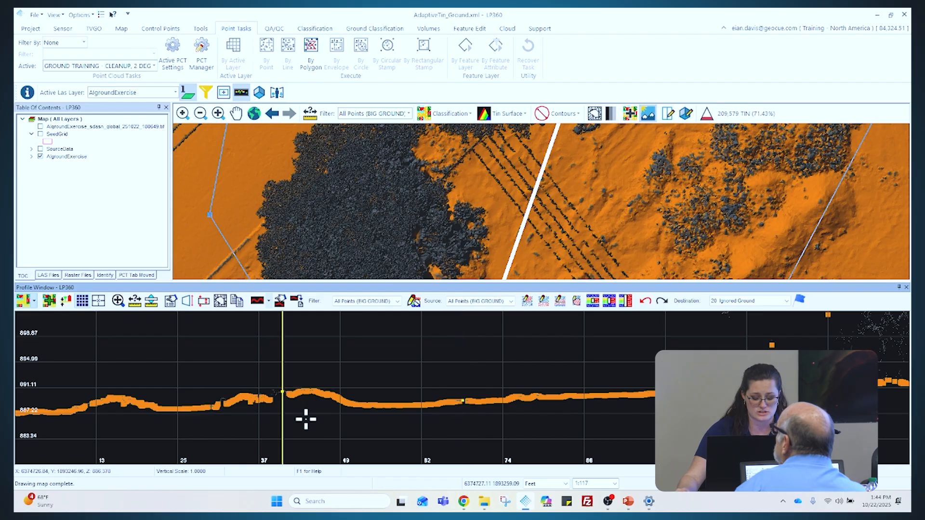
left_click(276, 392)
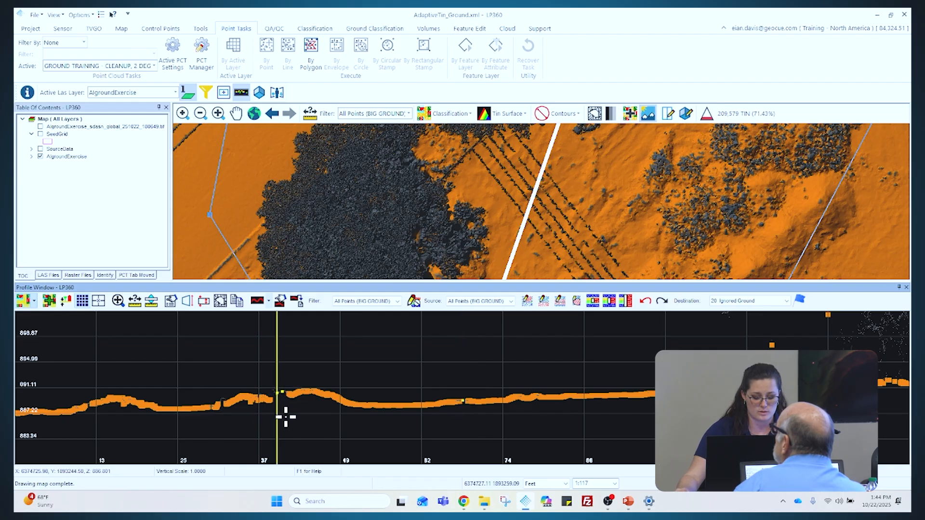
left_click(271, 393)
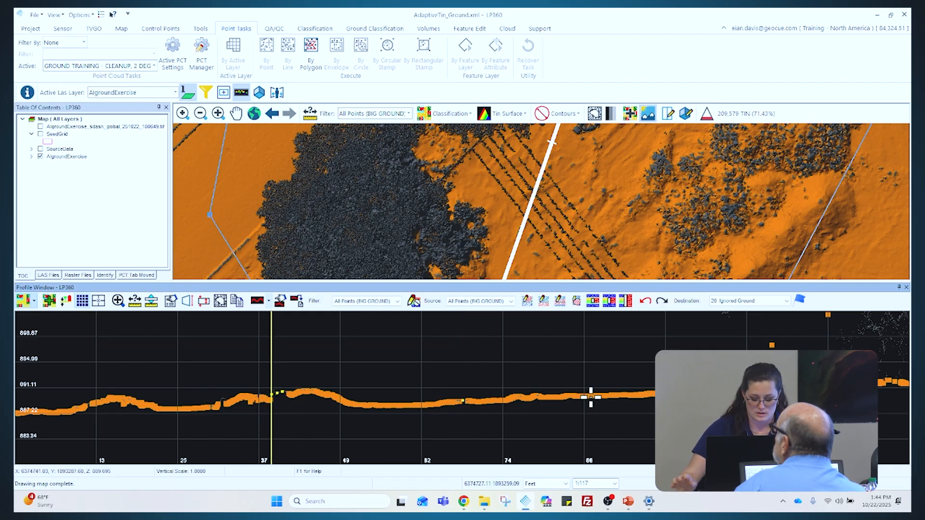
- Rotate the profile line further about the bare-ground seed point and add seed points at the ground surface's far end and beside the mound crest
key("Up")
key("Up")
key("Up")
key("Up")
key("Up")
key("Up")
key("Up")
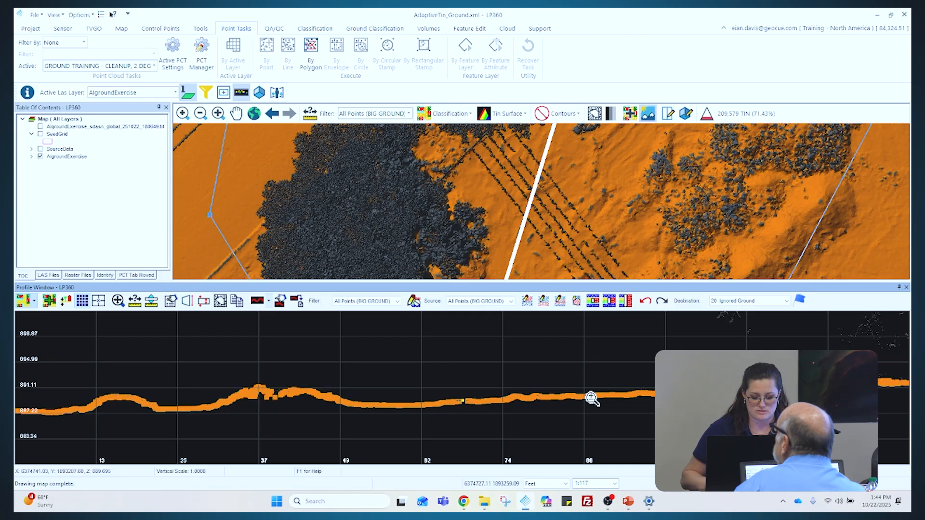
key("Up")
key("Up")
key("Up")
key("Up")
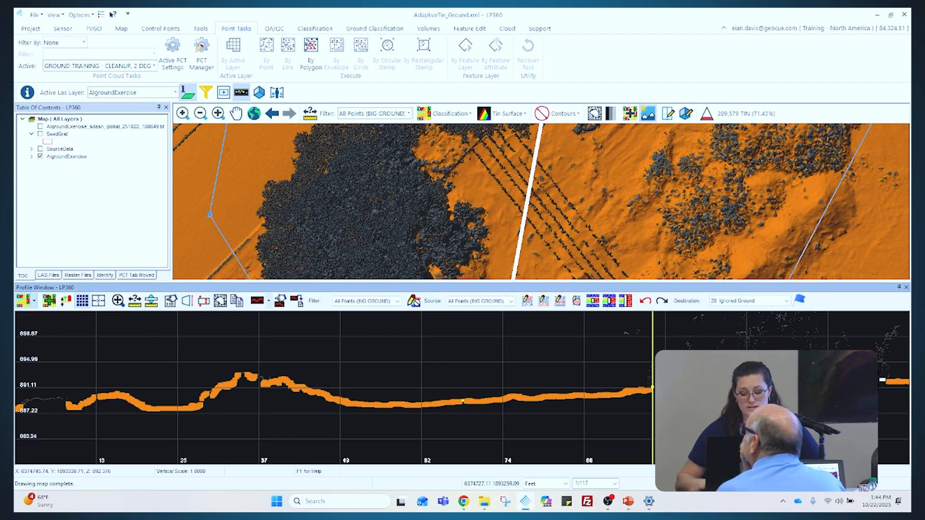
left_click(261, 379)
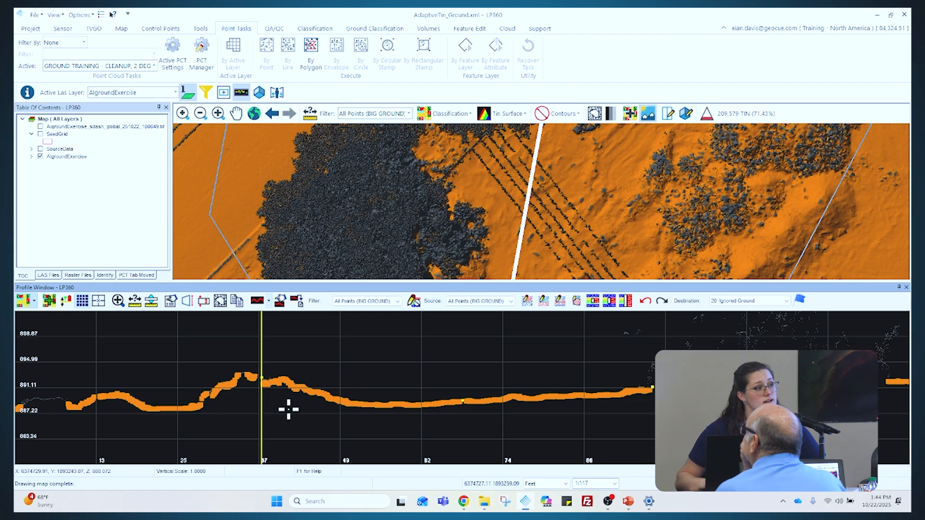
- Turn the profile line in small increments until it stands vertical on the map, examining the mound's ground surface at each angle
key("Up")
key("Down")
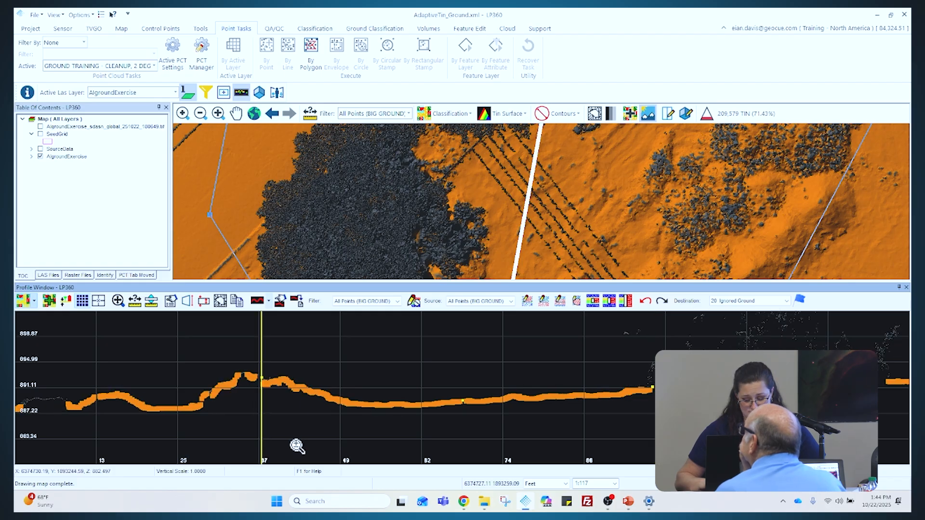
key("Up")
key("Up")
key("Up")
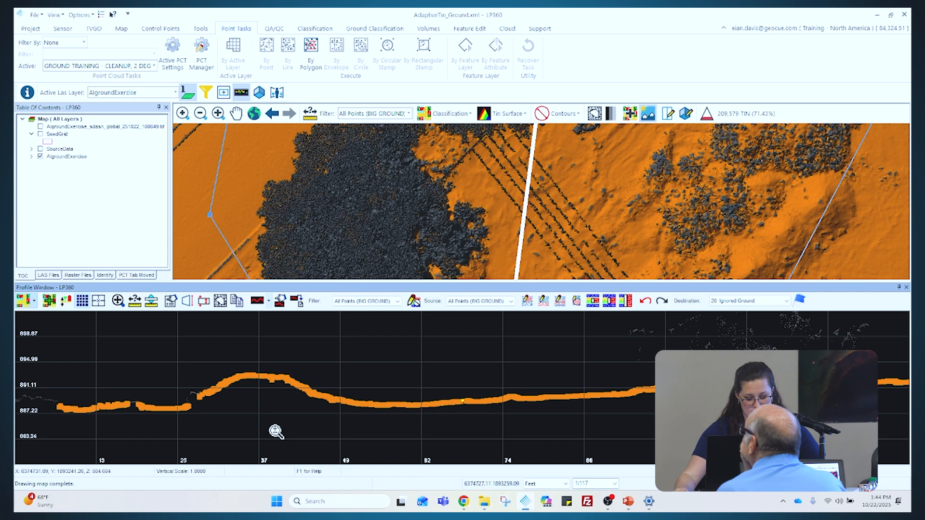
key("Up")
key("Up")
key("Up")
key("Up")
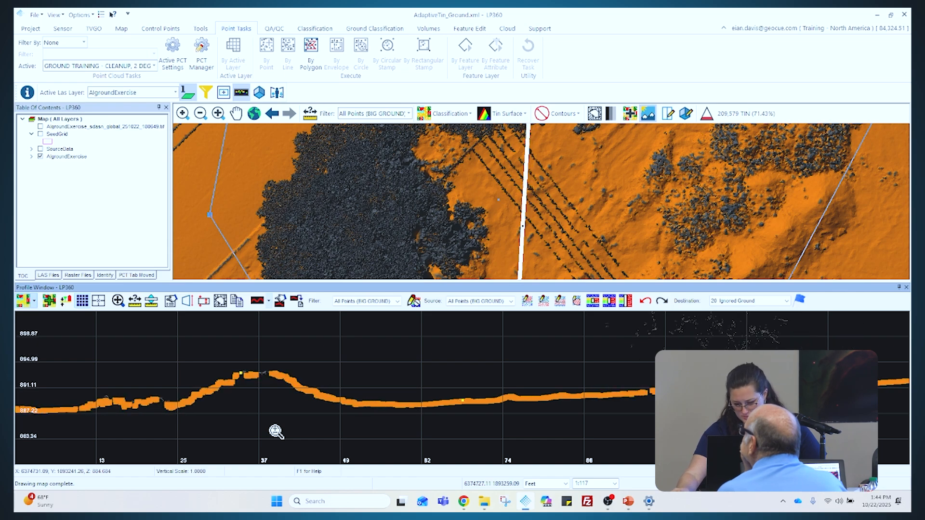
key("Up")
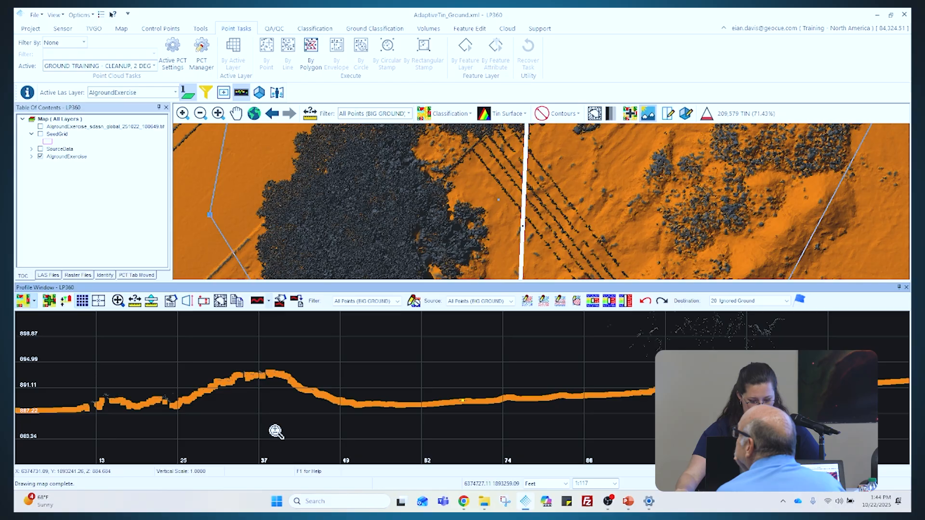
key("Up")
key("Up")
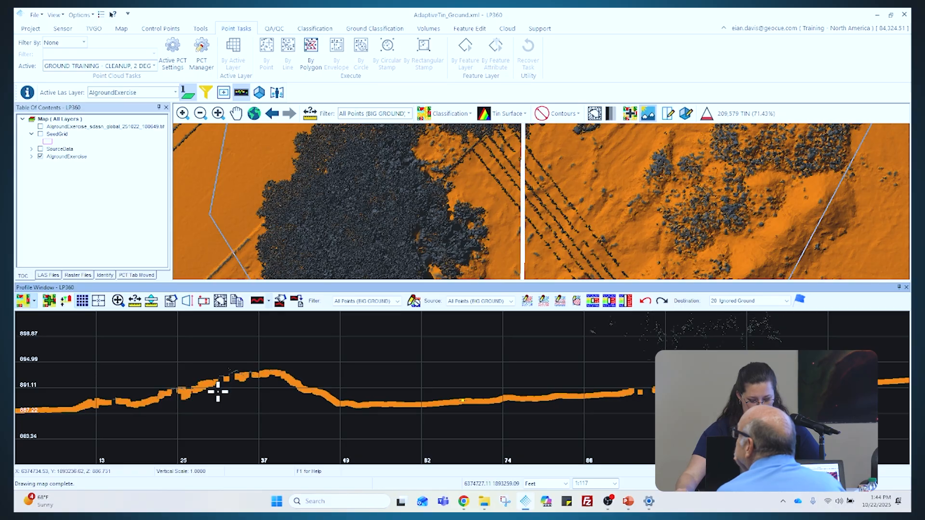
- Set the point filter to All Points (System) and add seed points along the mound's slope and the low ground beside it in the profile
left_click(360, 115)
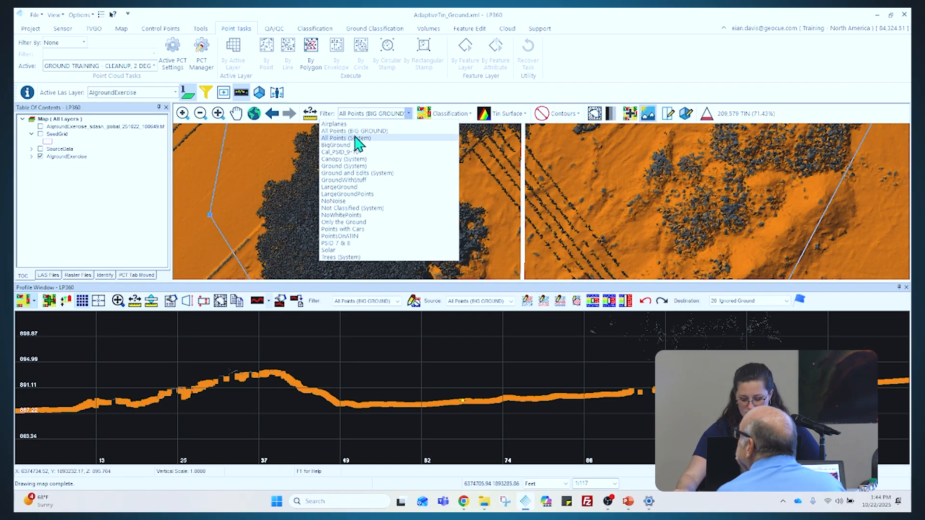
left_click(357, 137)
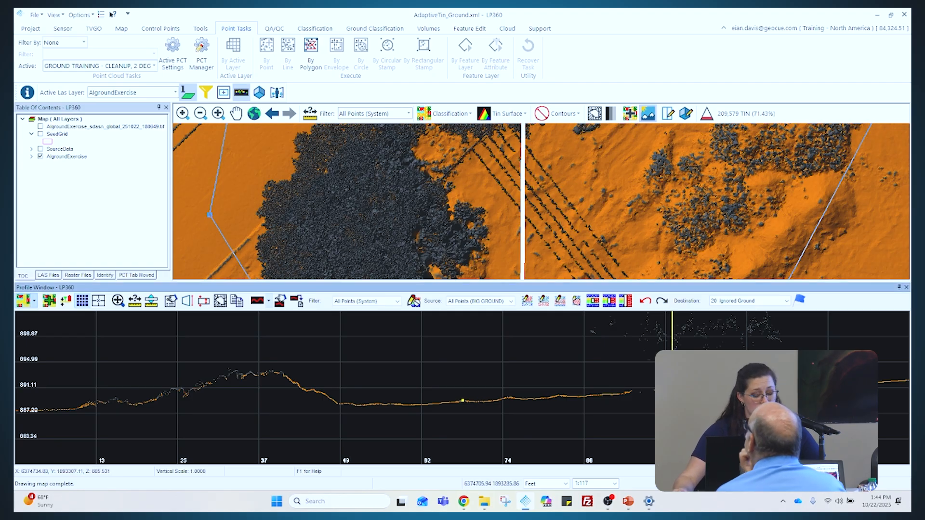
left_click(183, 393)
left_click(165, 394)
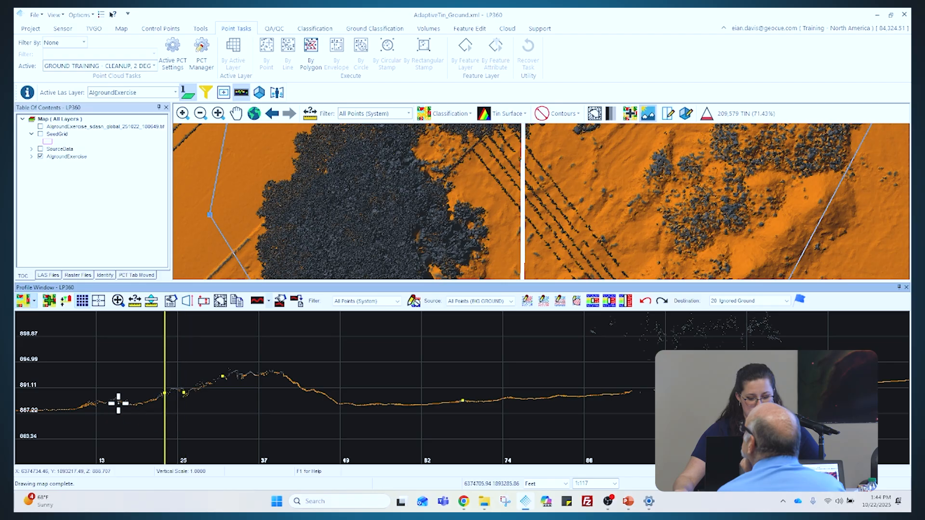
left_click(112, 399)
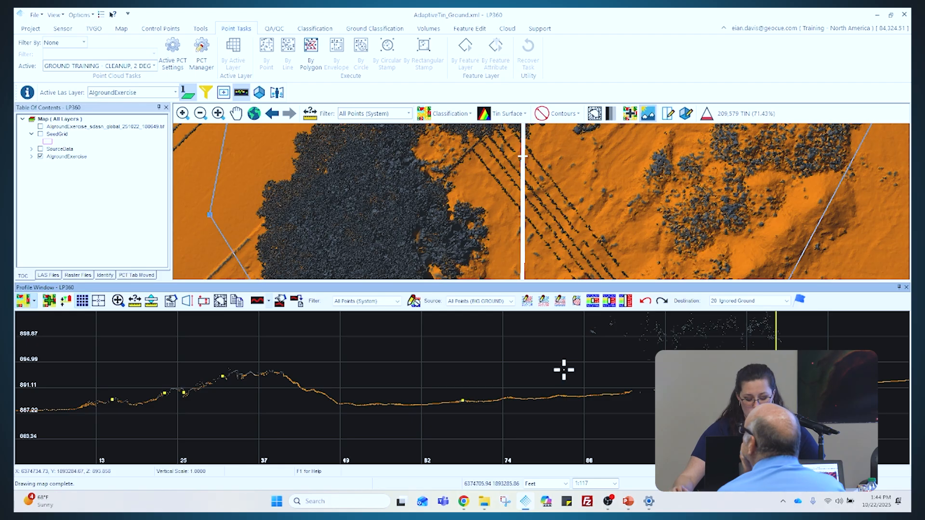
- Add the last map seed points between the large tree and the parallel lines, run the cleanup, and close the profile view
left_click(496, 194)
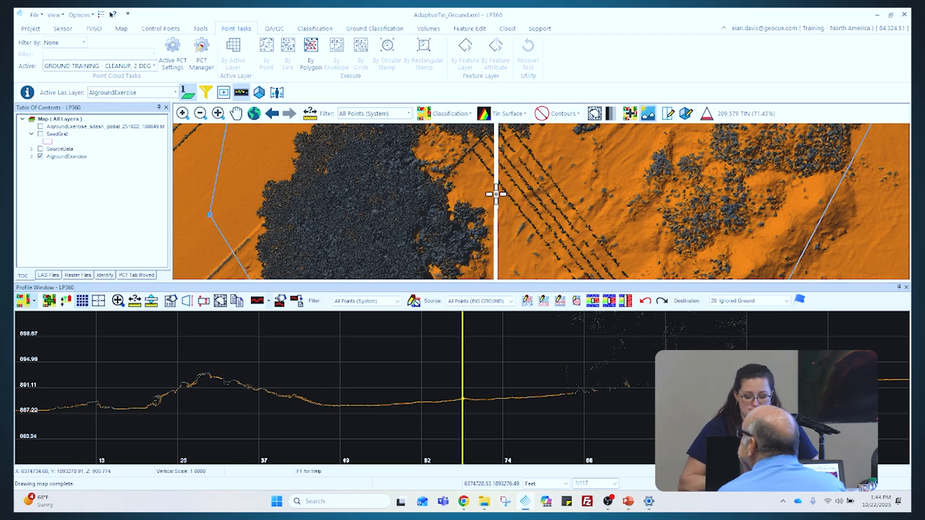
left_click(486, 197)
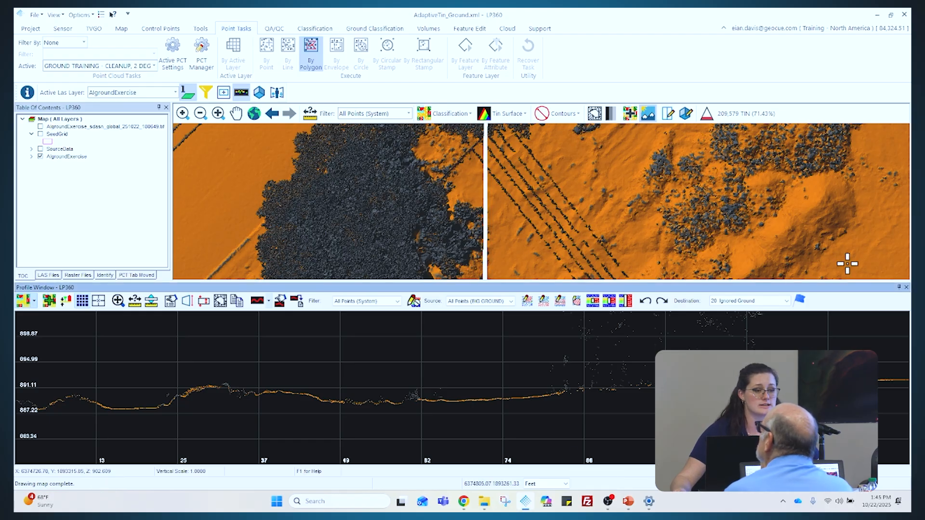
left_click(905, 288)
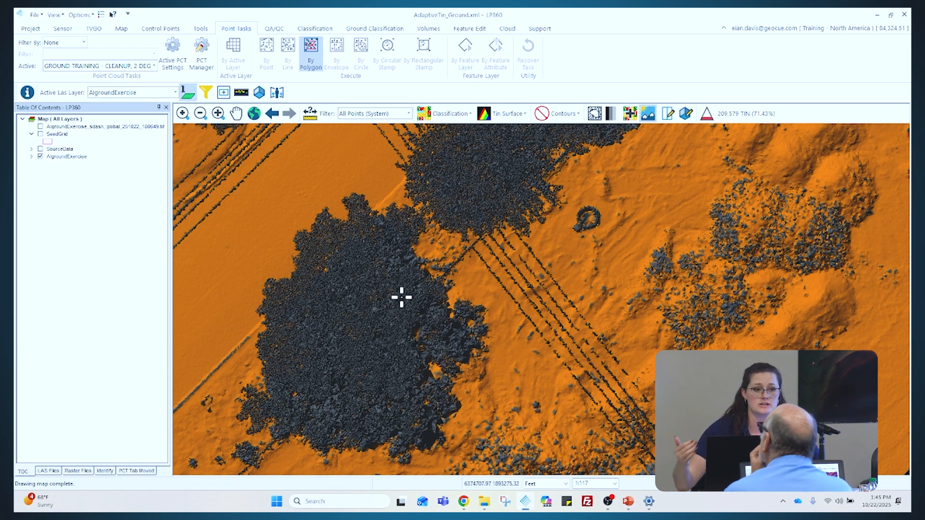
- Run the cleanup task within a polygon around the elongated tree clump and adjacent flat strip, using a seed point on the ground beside the trees
scroll(397, 299, "down", 1)
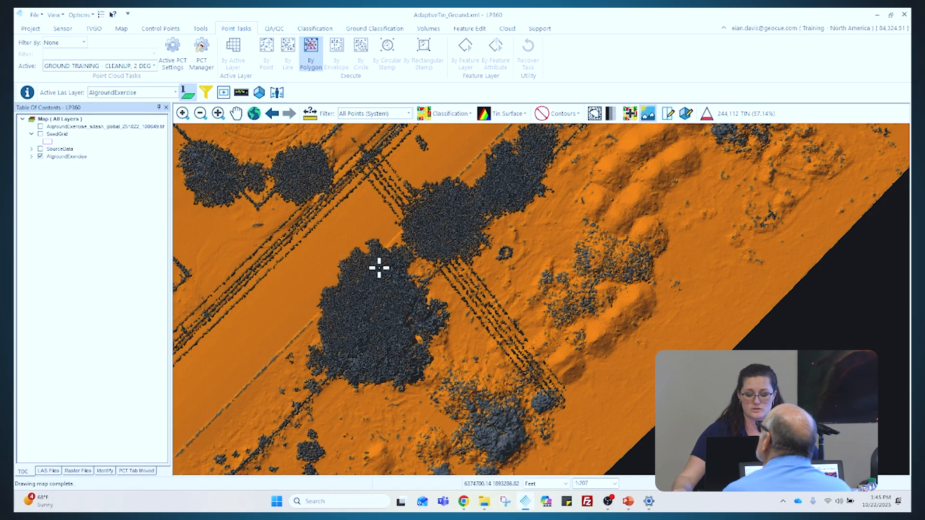
scroll(373, 272, "down", 1)
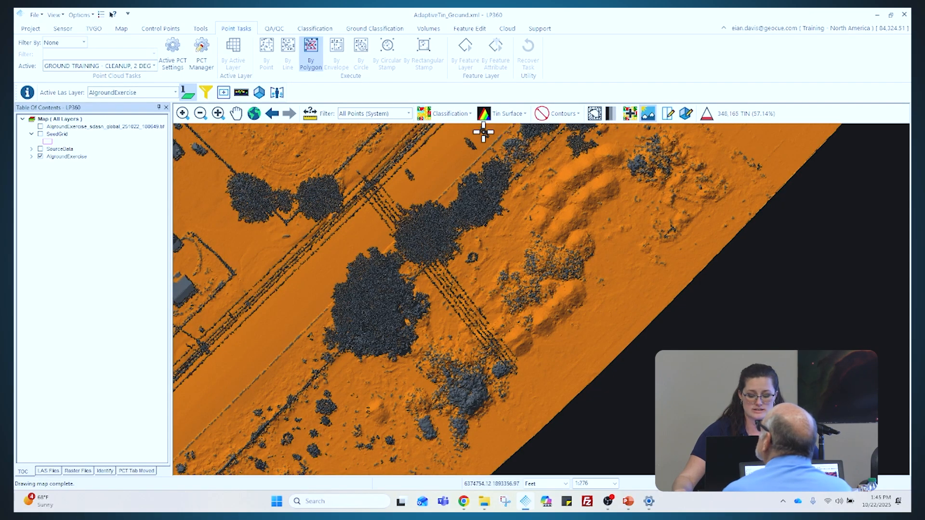
scroll(483, 132, "up", 3)
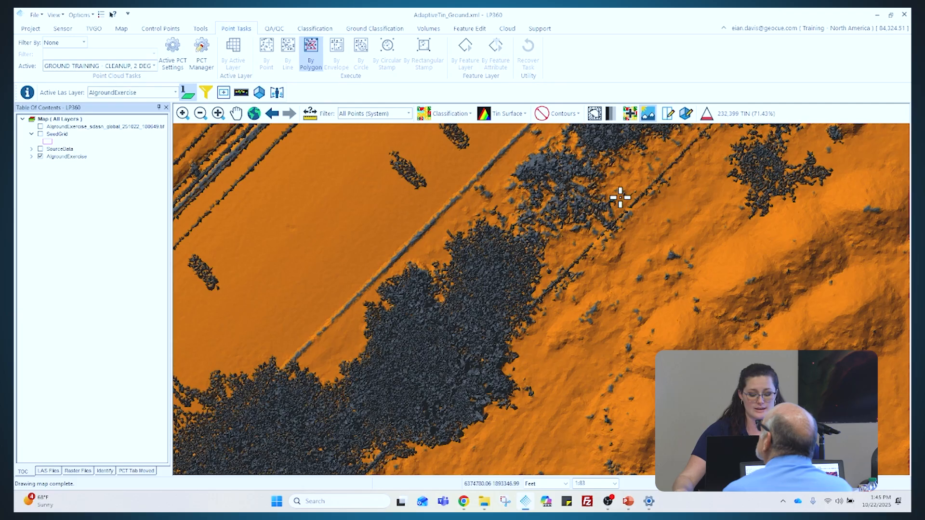
scroll(651, 226, "down", 1)
left_click(681, 224)
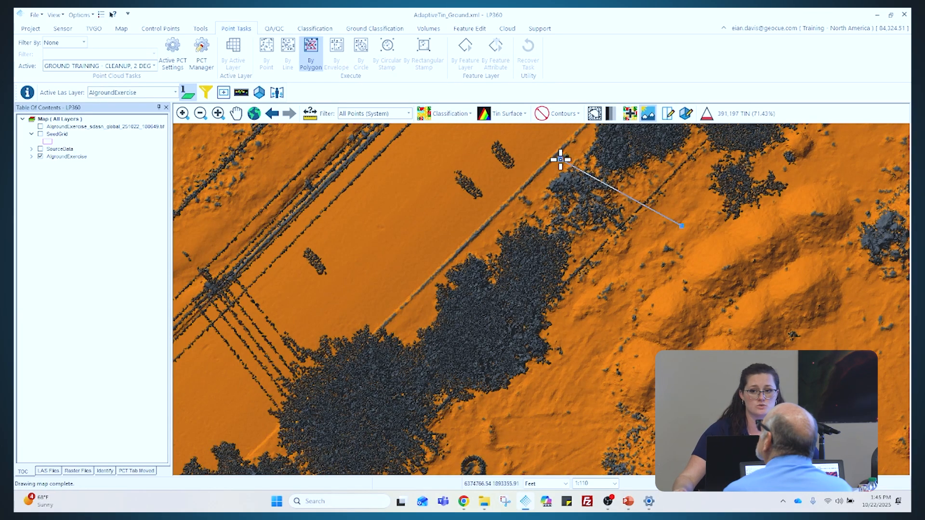
left_click(547, 145)
left_click(371, 150)
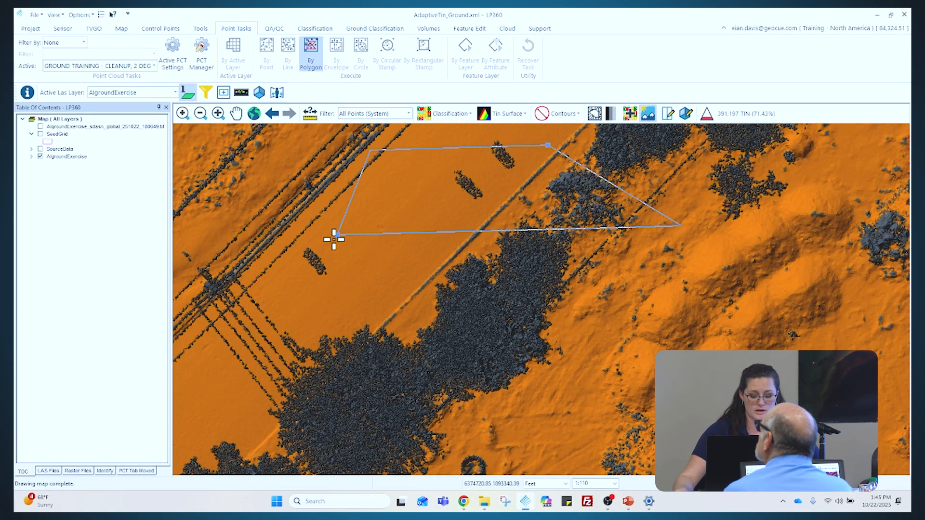
left_click(273, 235)
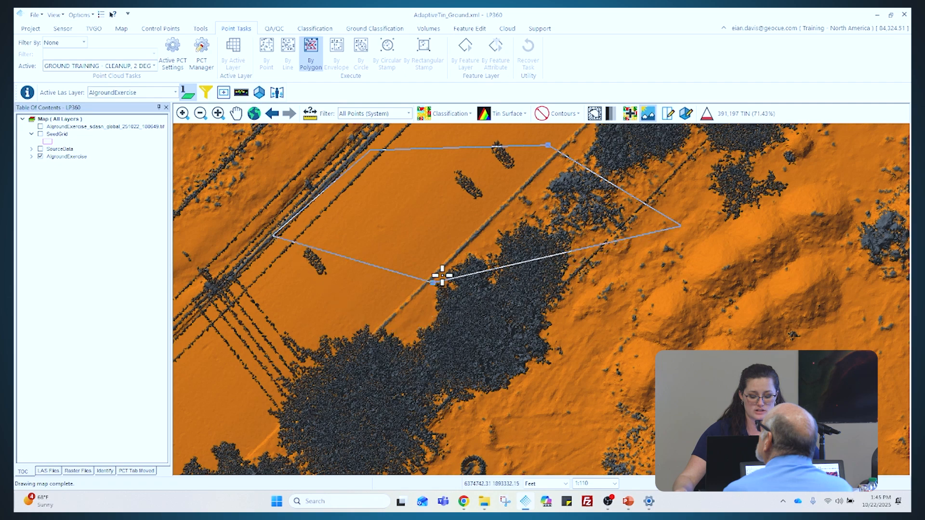
left_click(401, 331)
left_click(557, 377)
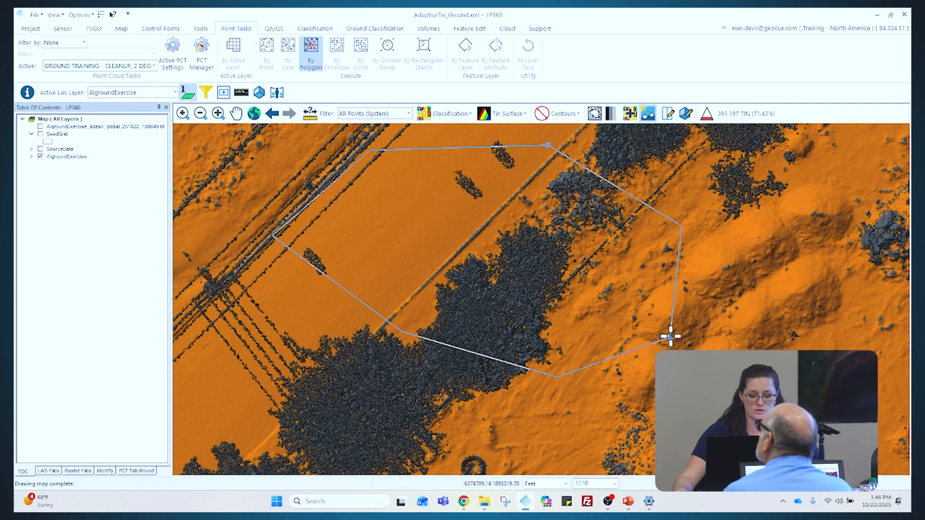
double_click(663, 312)
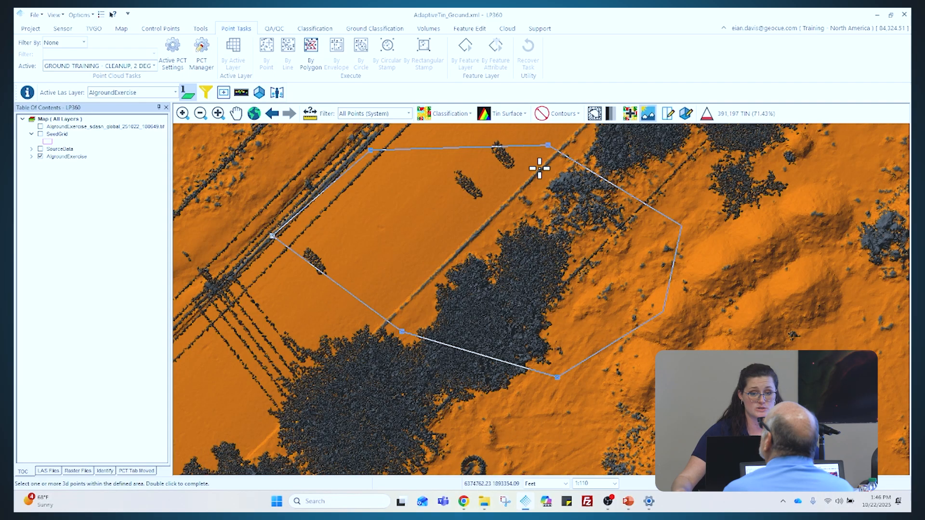
double_click(497, 209)
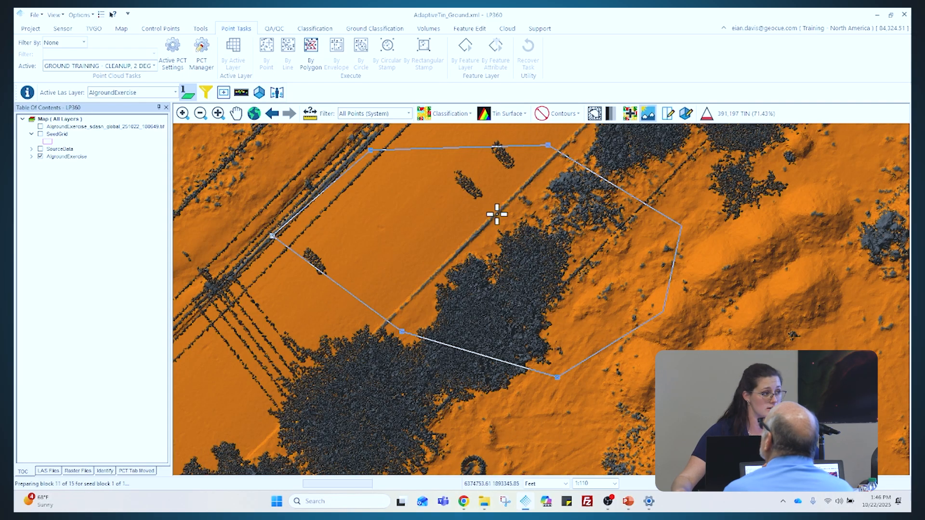
left_click(438, 234)
left_click(524, 238)
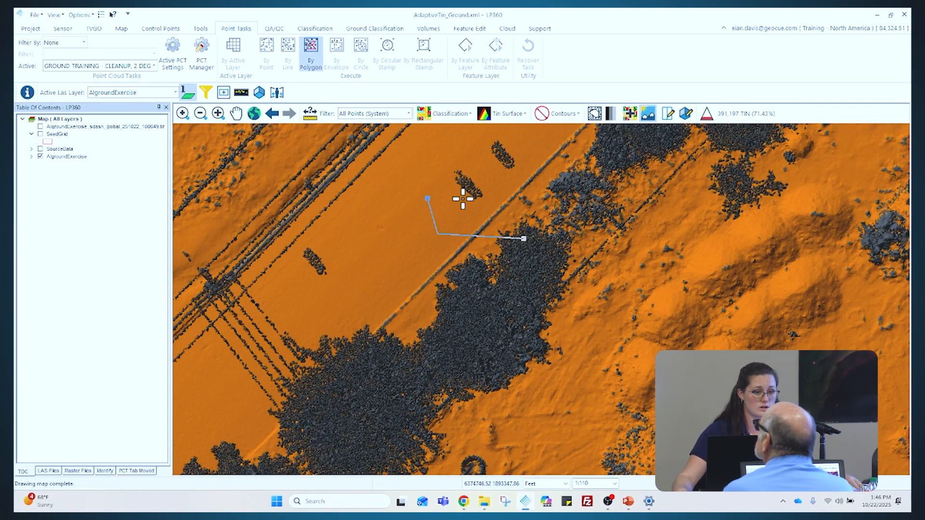
left_click(235, 114)
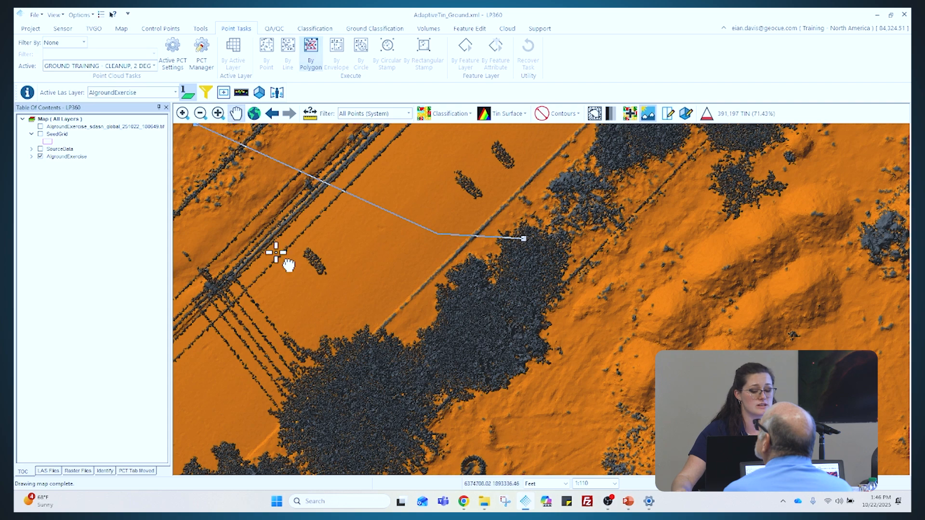
left_click_drag(393, 287, 382, 254)
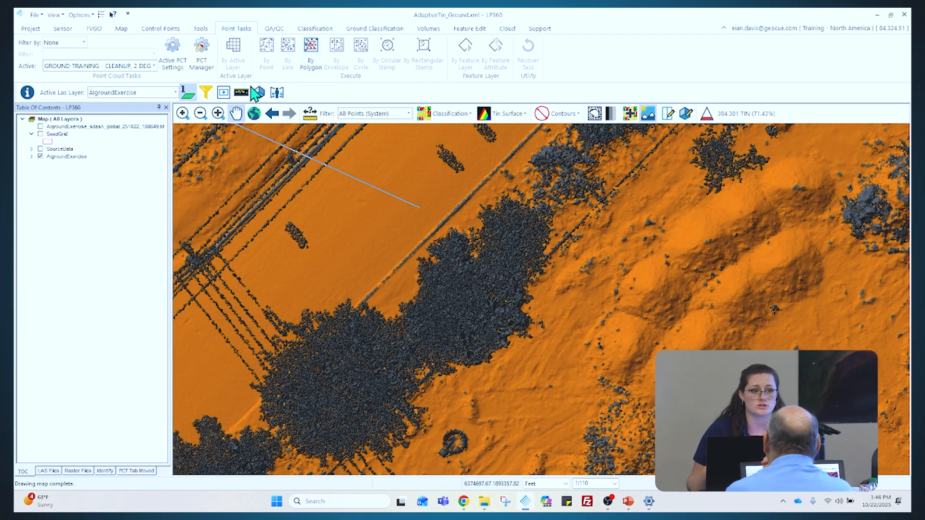
- Review the angular threshold and maximum distance in the active cleanup task's properties, leaving the settings as they are
left_click(178, 61)
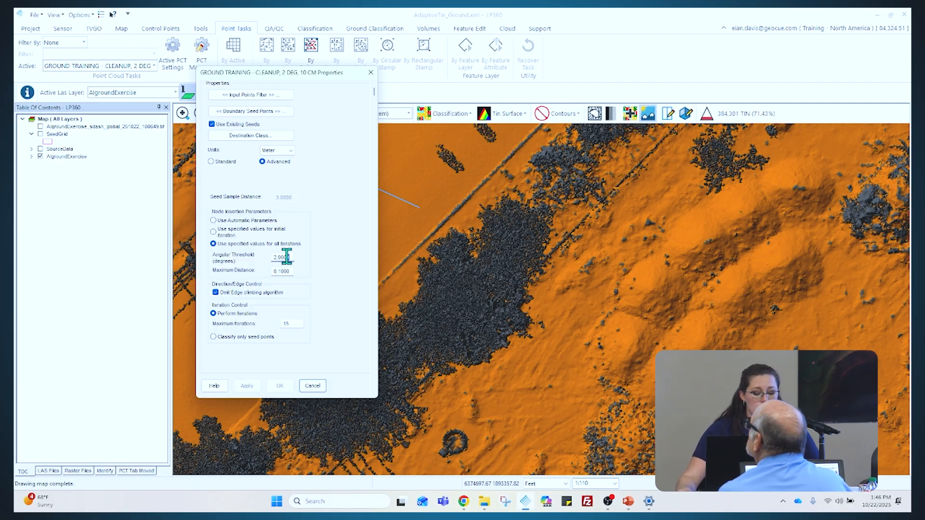
left_click_drag(288, 258, 255, 268)
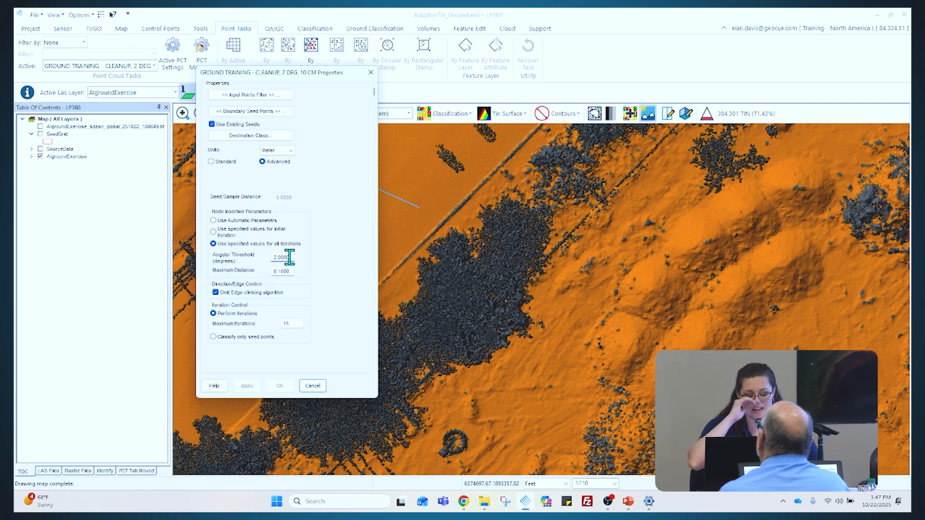
left_click_drag(289, 259, 270, 272)
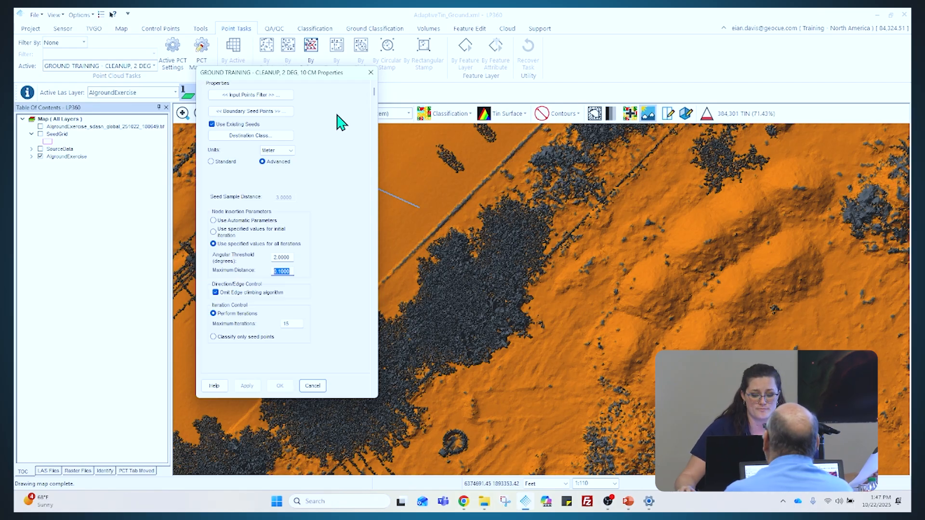
left_click(371, 72)
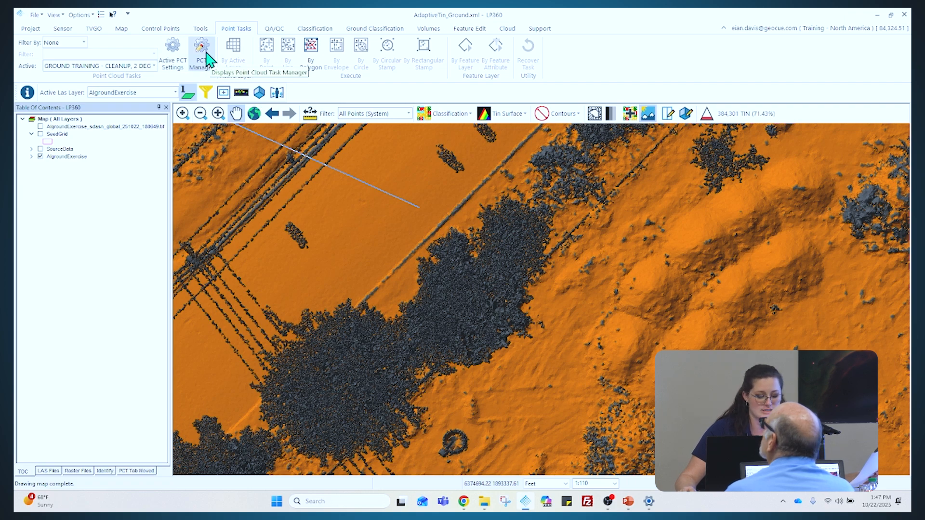
- Add a Statistical Noise Point Filter task in the Point Cloud Task Manager, trying Ground Noise as its name
left_click(207, 58)
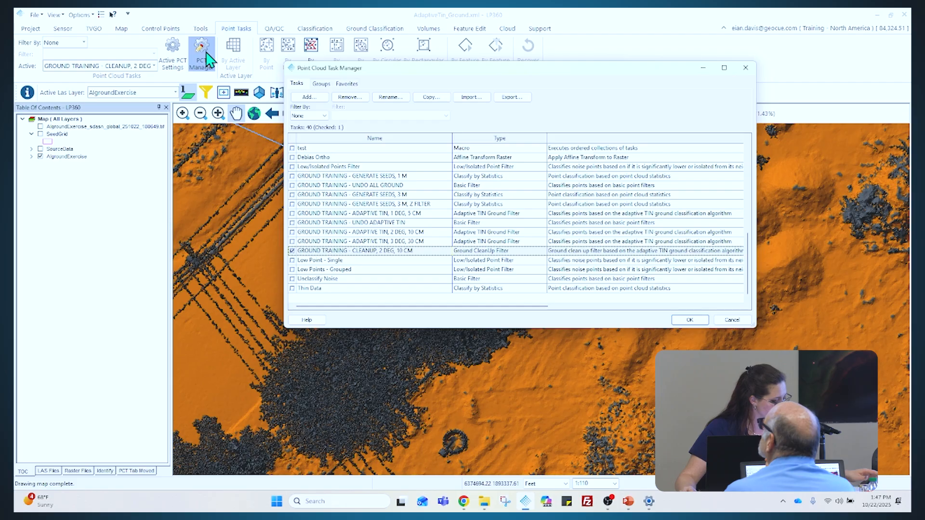
left_click(320, 97)
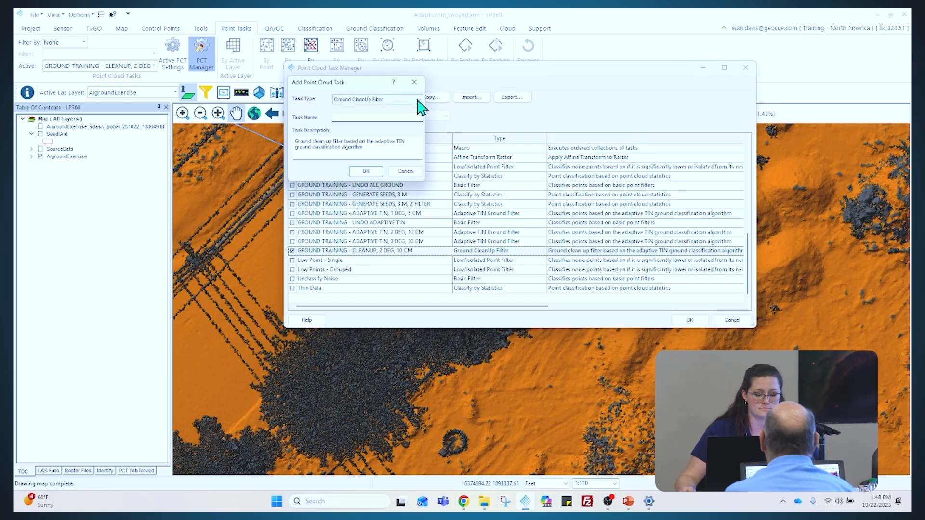
left_click(417, 99)
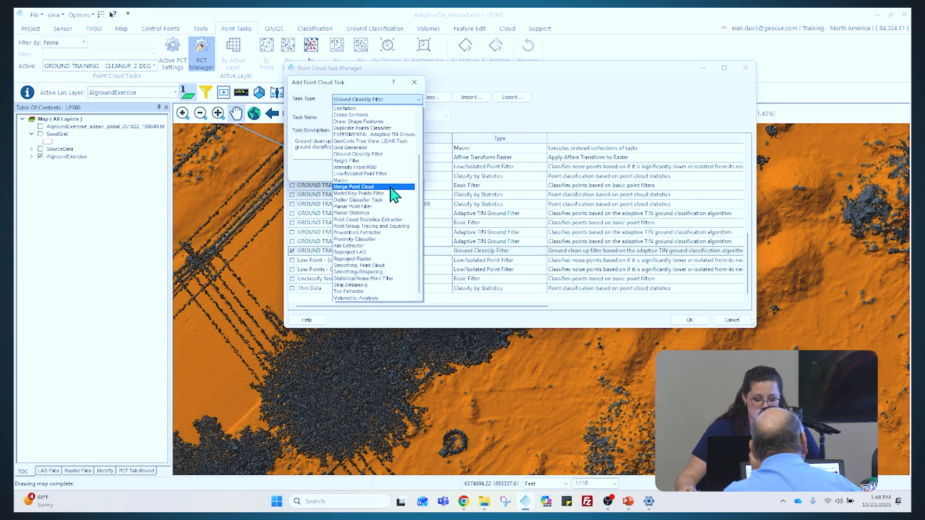
left_click(391, 279)
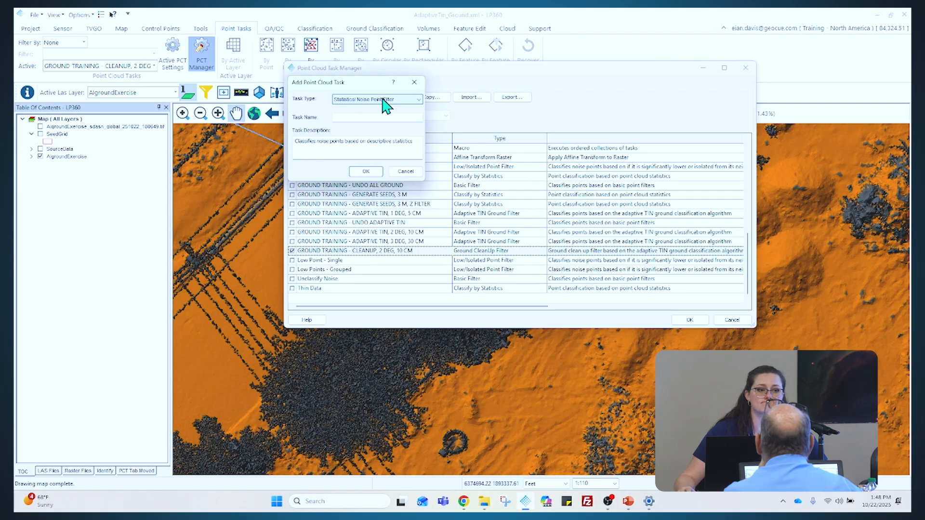
left_click(393, 118)
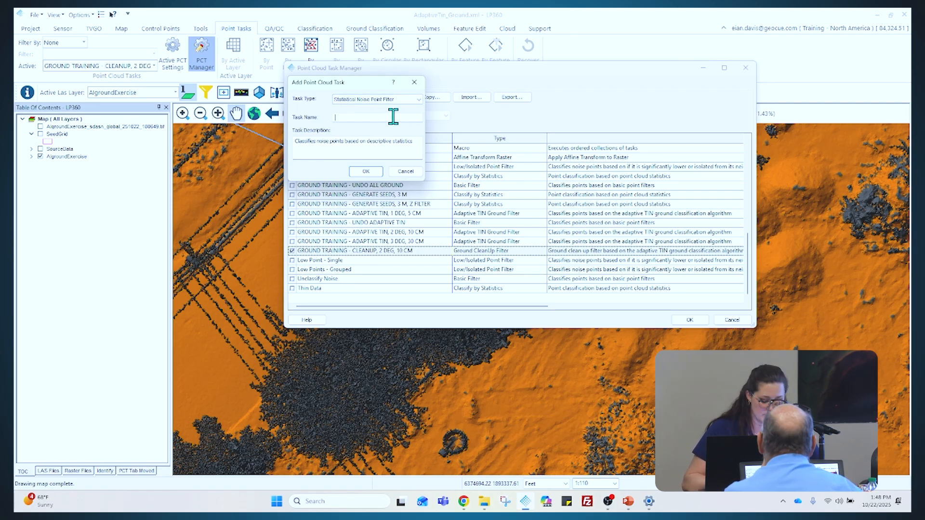
type("Ground Noise")
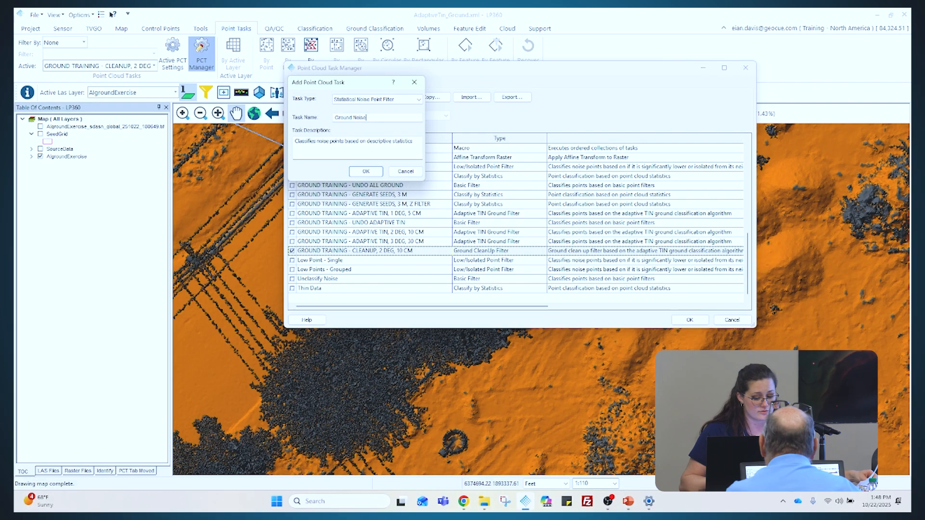
left_click(370, 172)
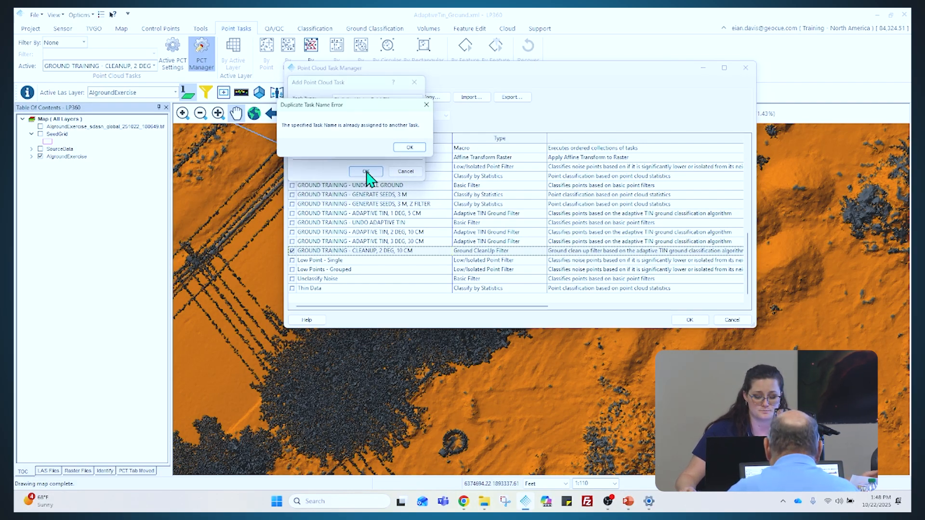
left_click(414, 149)
- Name the new noise filter task Ground Noise - Exercise and make it the active point cloud task
left_click(402, 117)
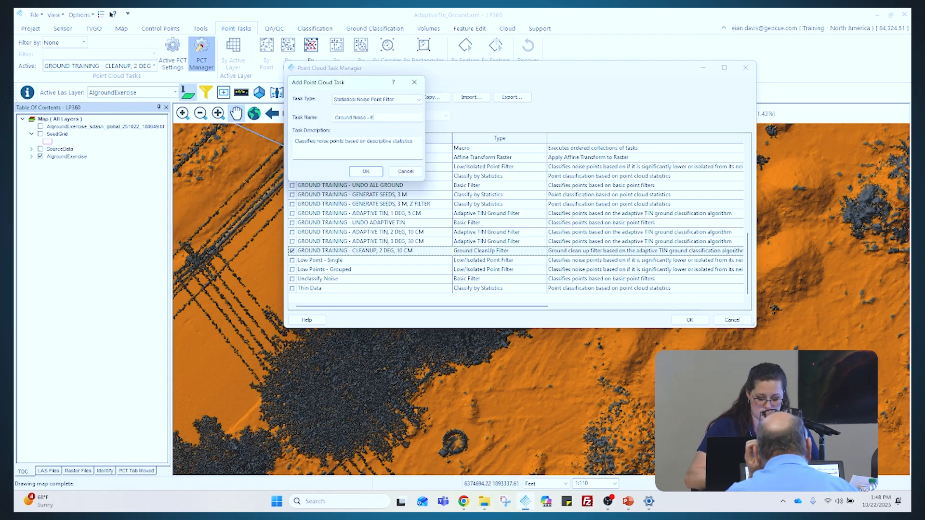
type("- Exercise")
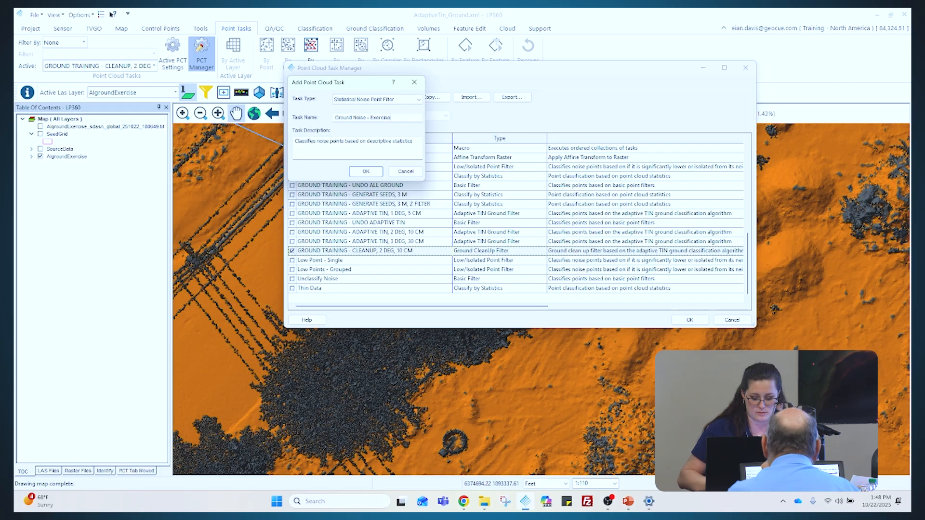
key("Return")
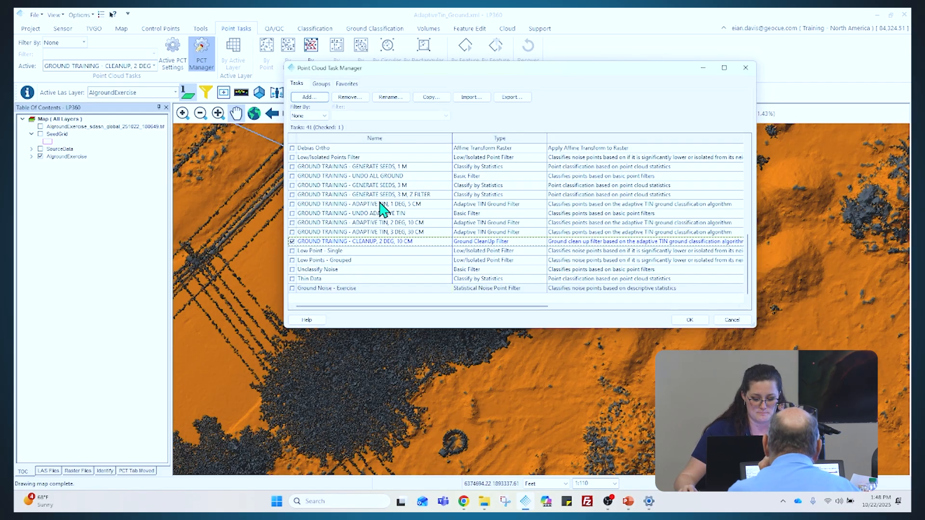
left_click(313, 288)
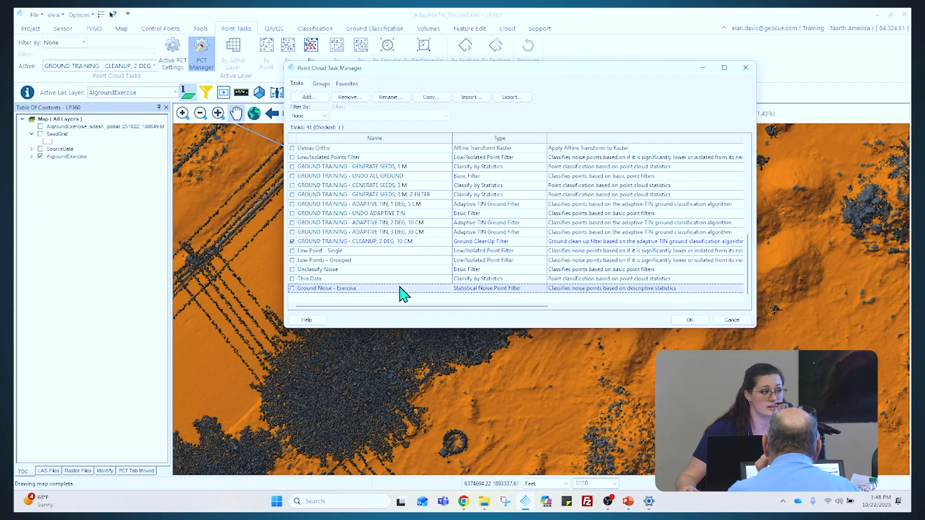
left_click(705, 318)
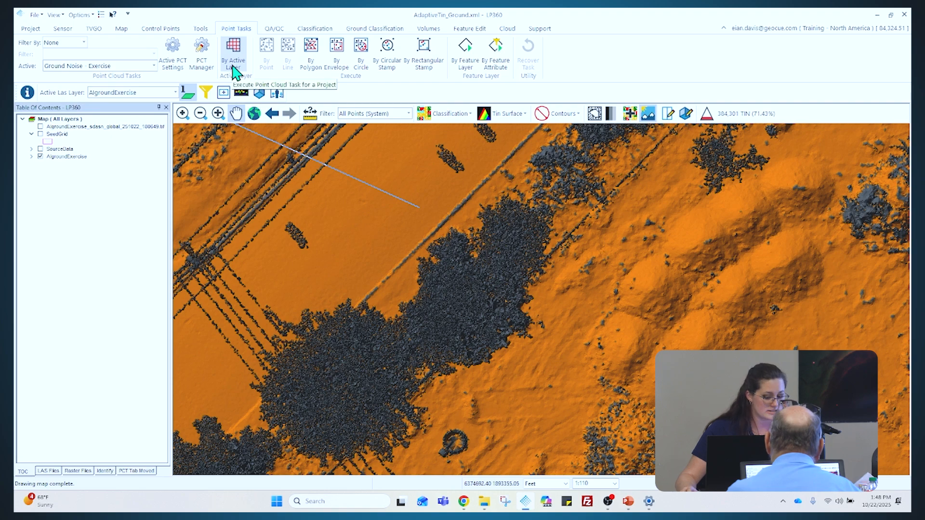
- In the active noise task's properties, restrict the input points filter to the Ground and Ignored Ground classes only
left_click(181, 62)
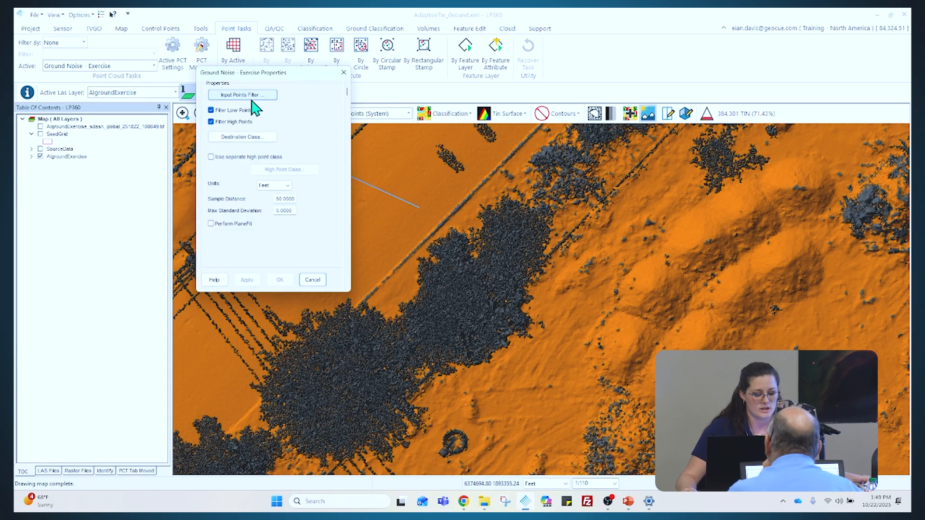
left_click(252, 98)
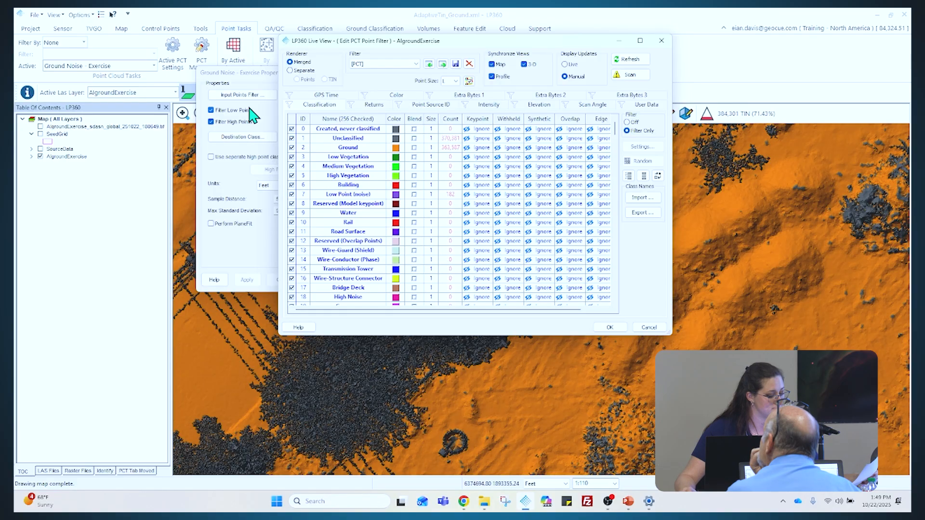
left_click(644, 176)
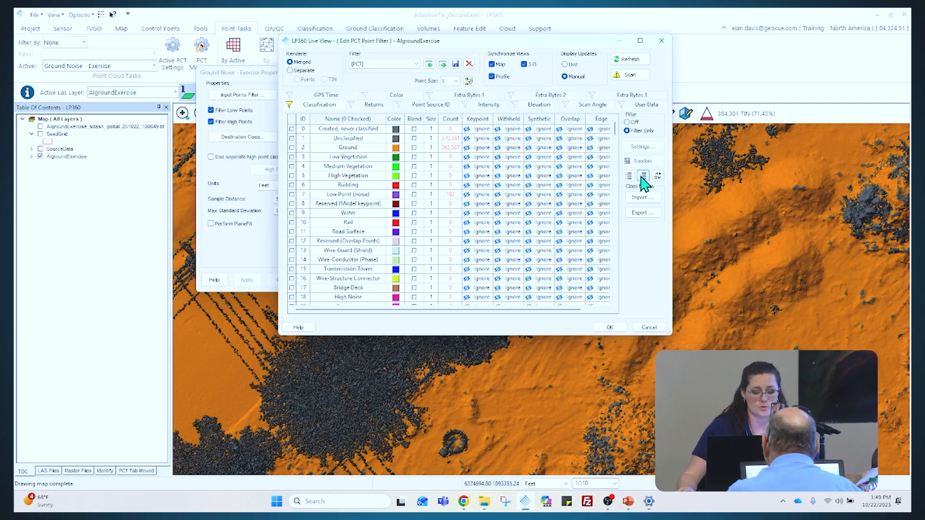
left_click(291, 148)
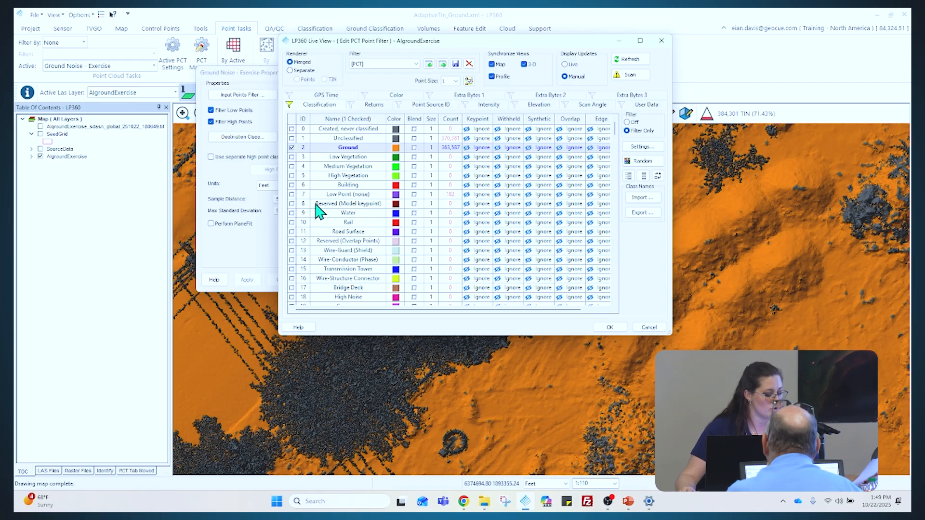
scroll(317, 210, "down", 1)
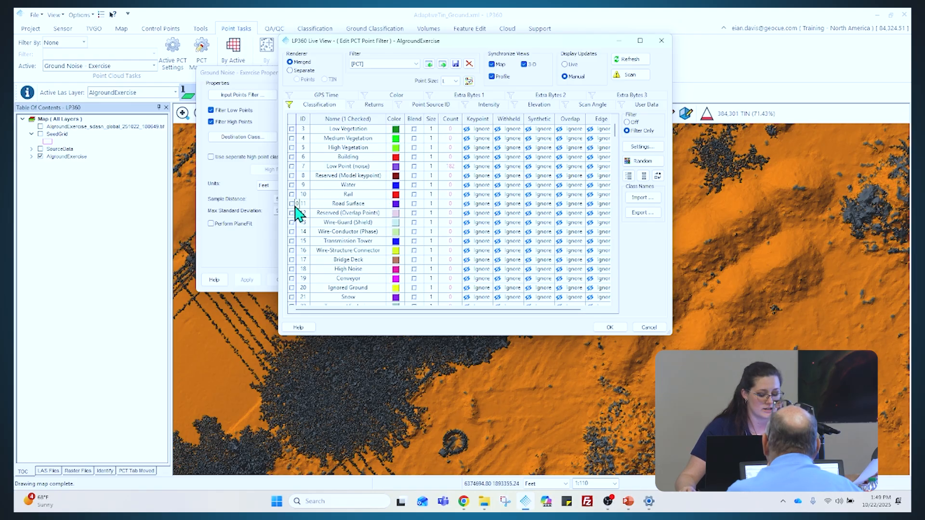
left_click(291, 287)
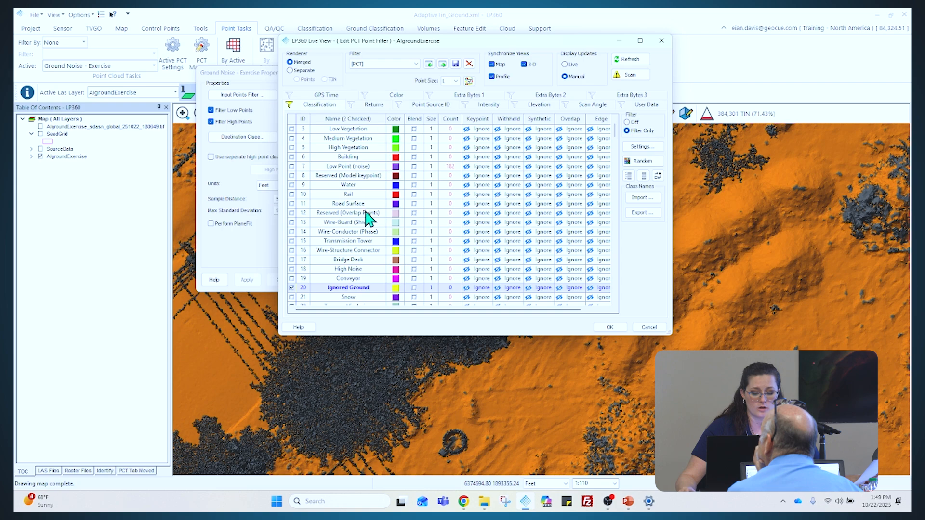
scroll(368, 219, "up", 1)
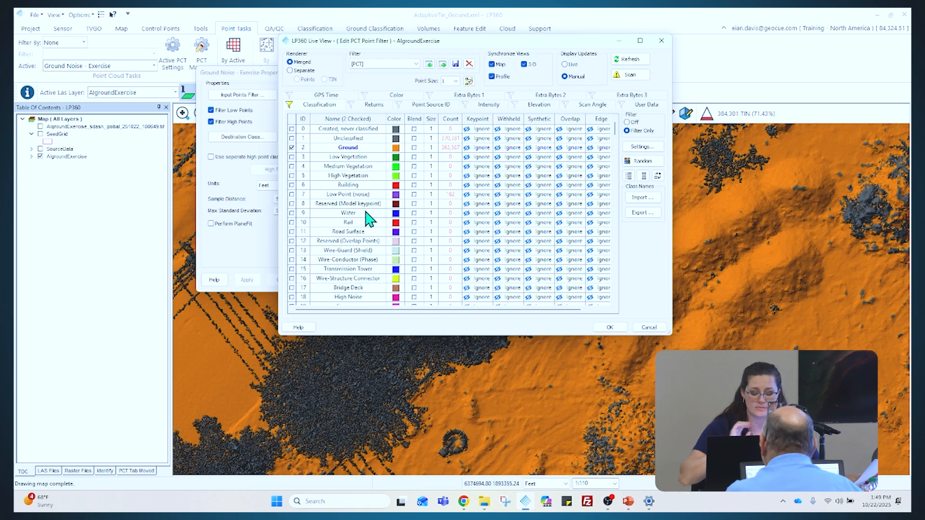
scroll(398, 208, "down", 1)
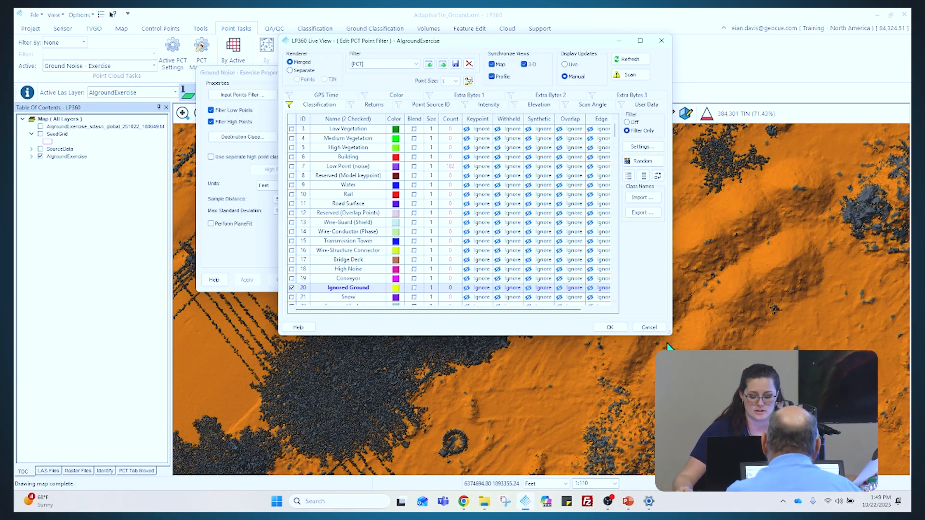
left_click(610, 328)
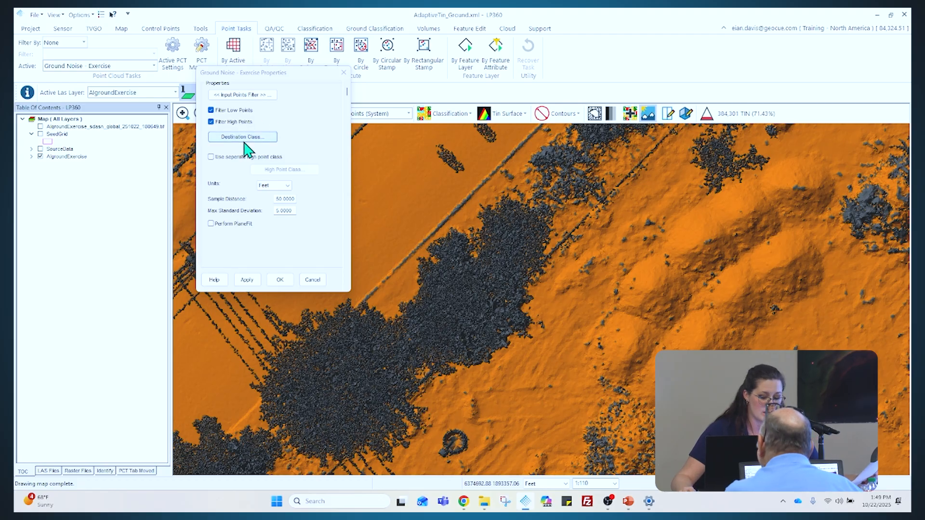
- Keep 7 Low Point (noise) as the destination class and enable a separate high point class set to 18 High Noise
left_click(246, 139)
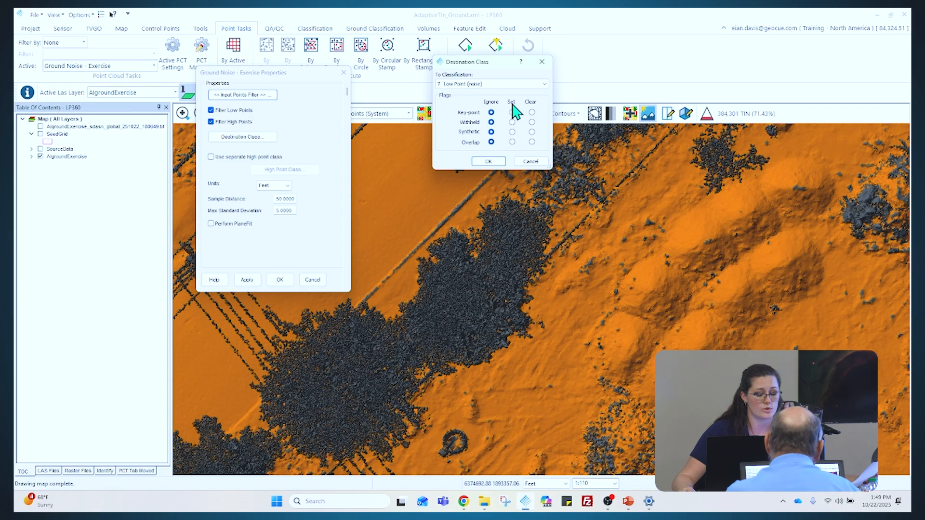
left_click(499, 161)
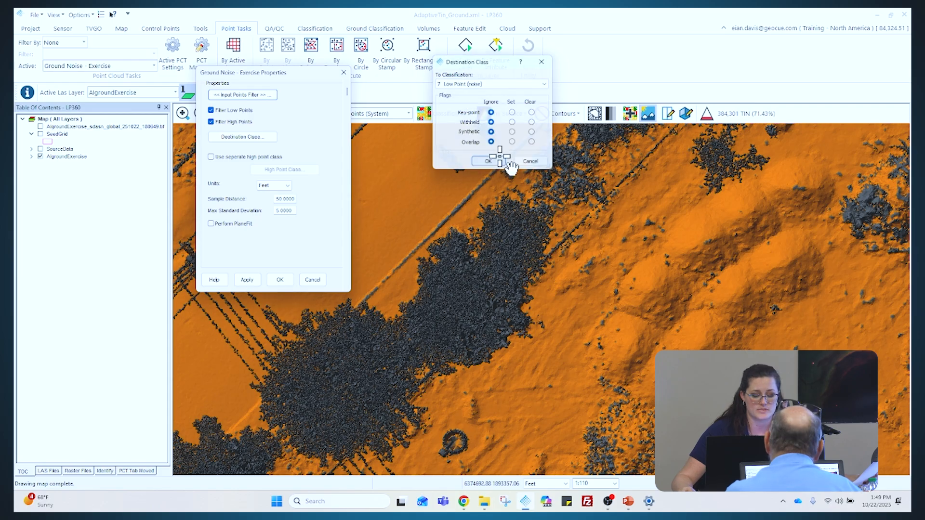
left_click(211, 157)
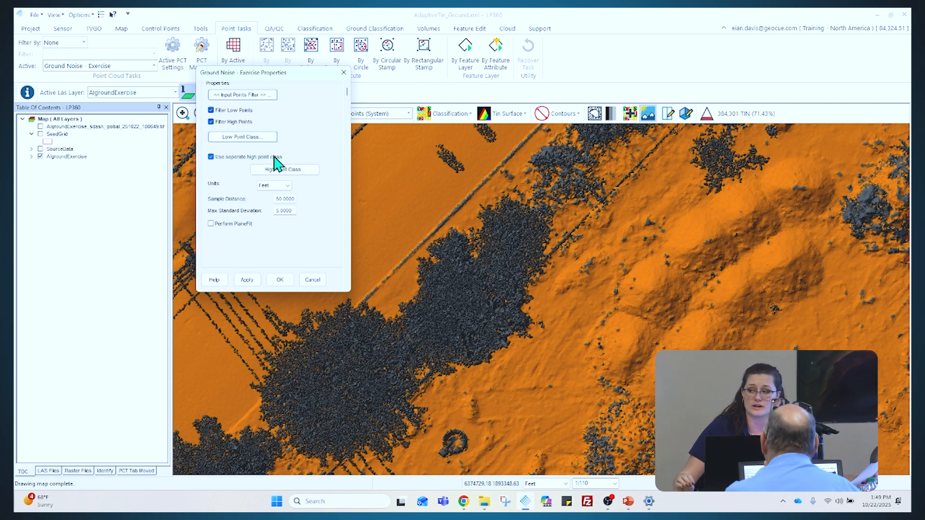
left_click(289, 171)
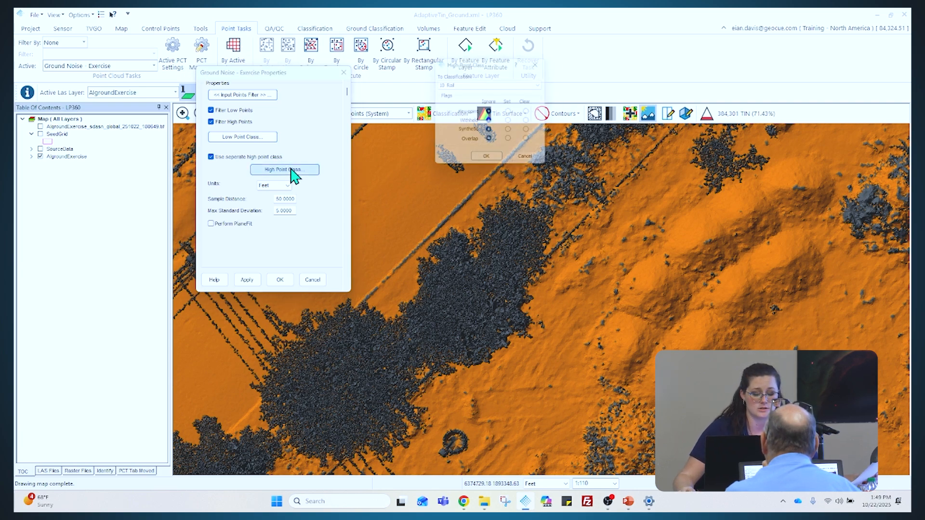
left_click(468, 85)
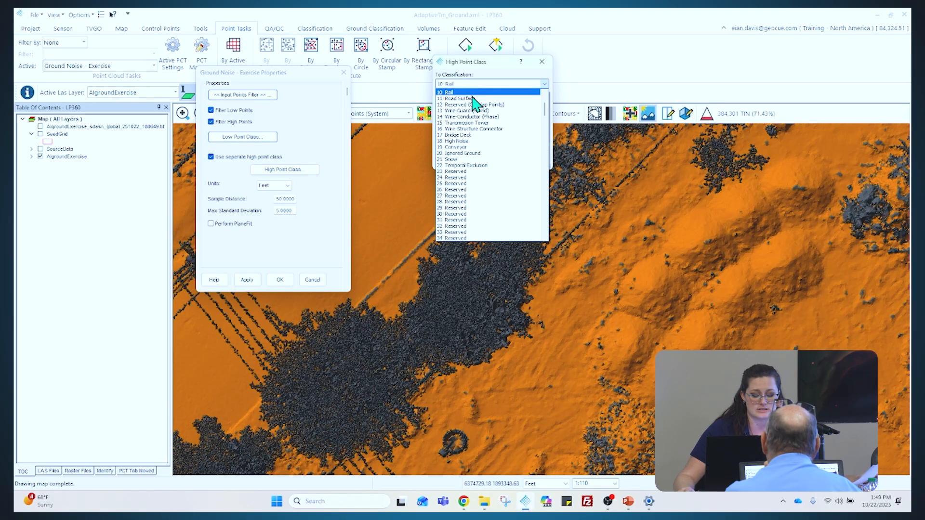
left_click(441, 141)
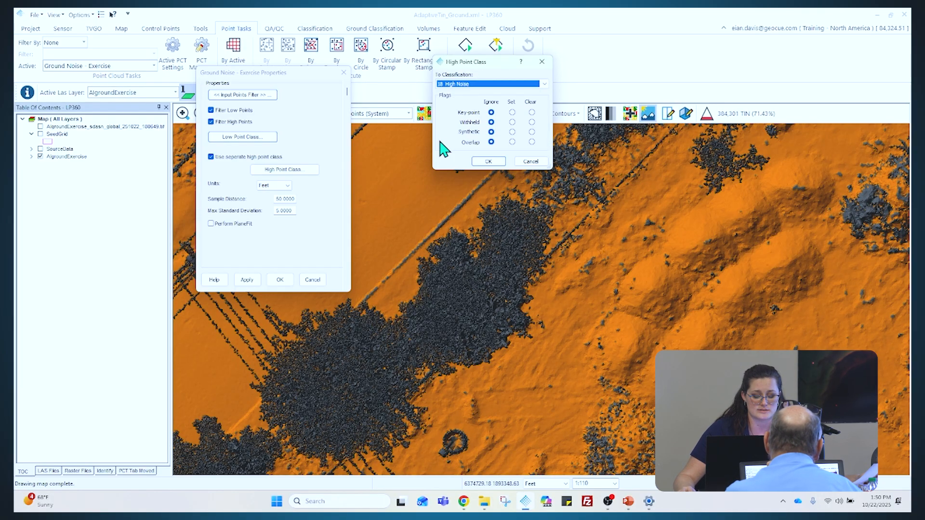
left_click(488, 161)
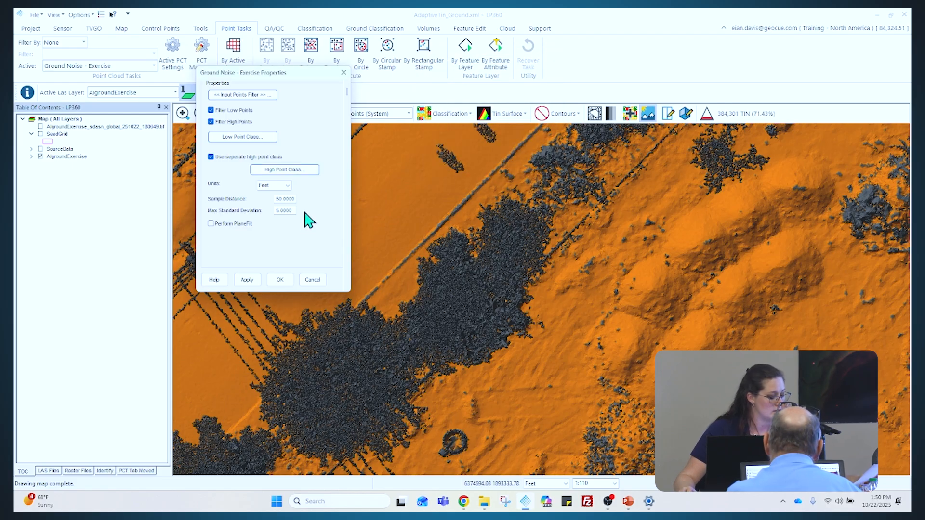
- Set the noise task's sample distance to 15 feet and maximum standard deviation to 3, and accept the properties
double_click(288, 199)
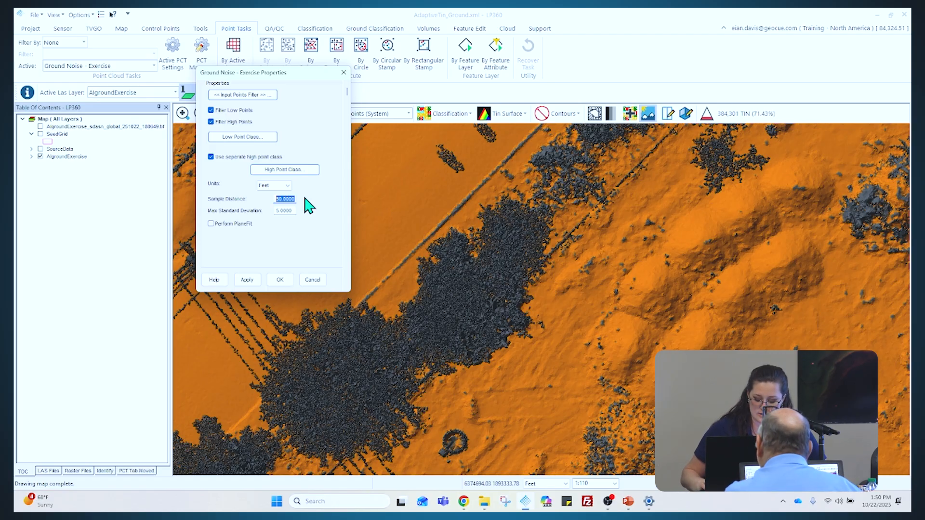
type("15")
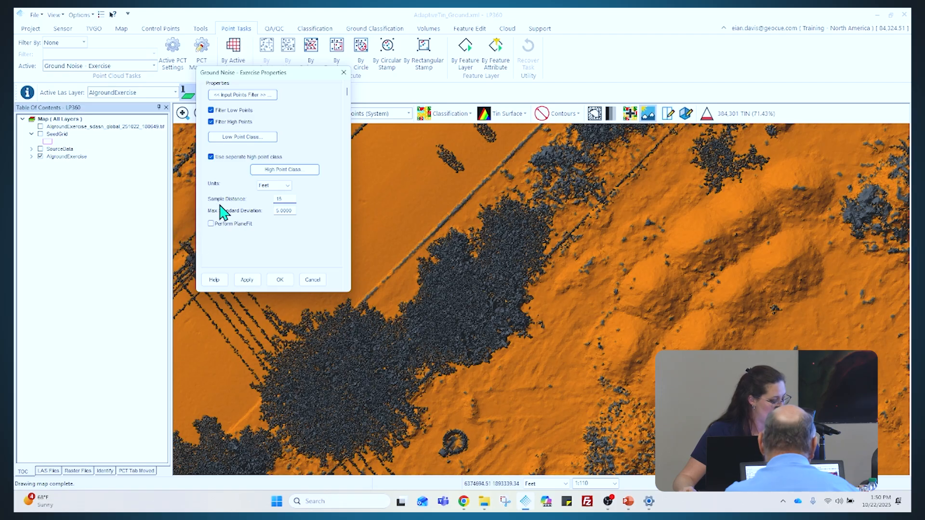
double_click(289, 211)
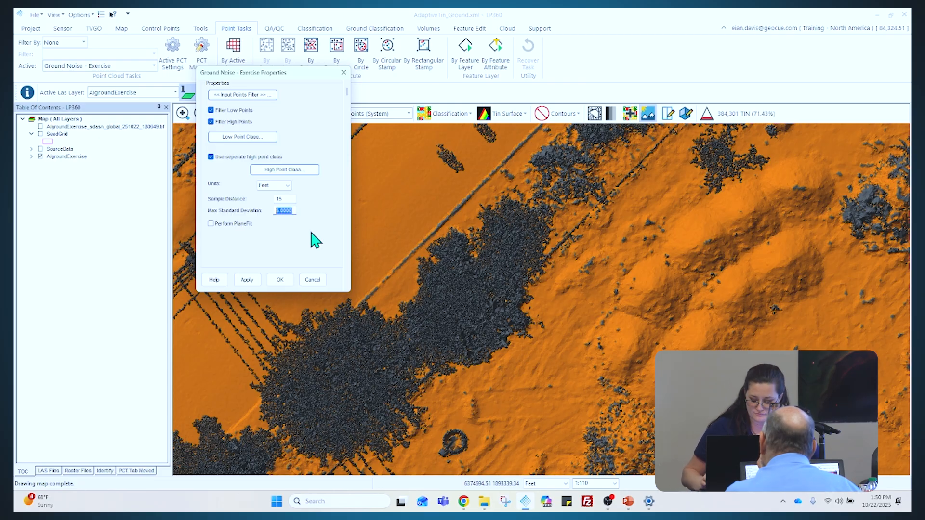
type("3")
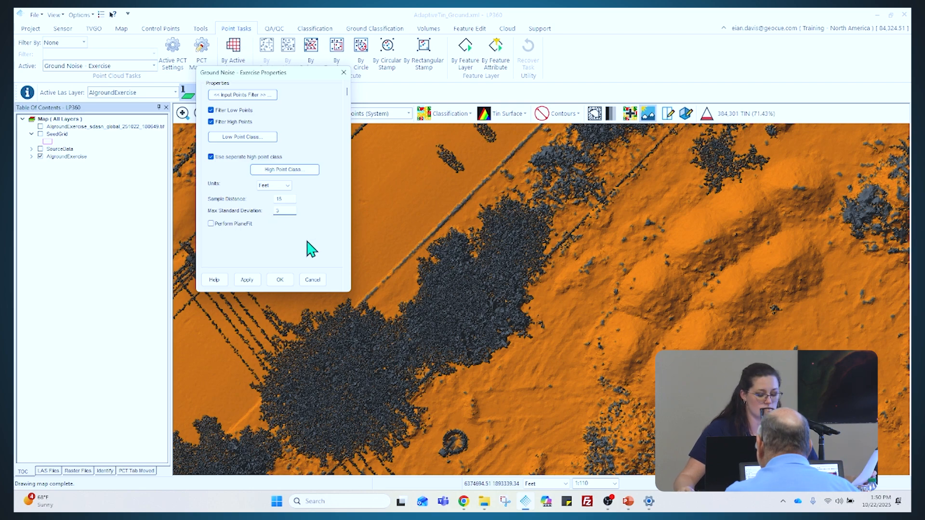
left_click(280, 280)
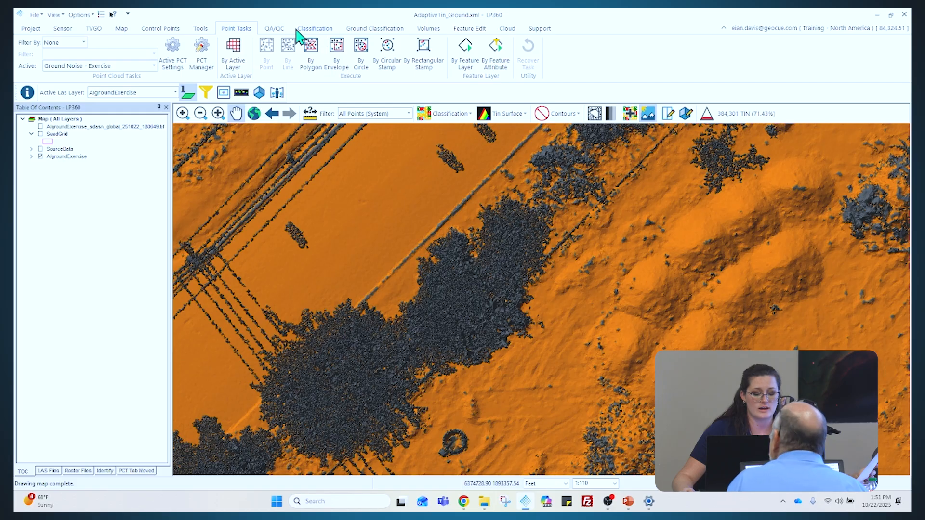
- Look over the Point Cloud Statistics extraction options for the AlgroundExercise layer, closing the tool without running it
left_click(277, 30)
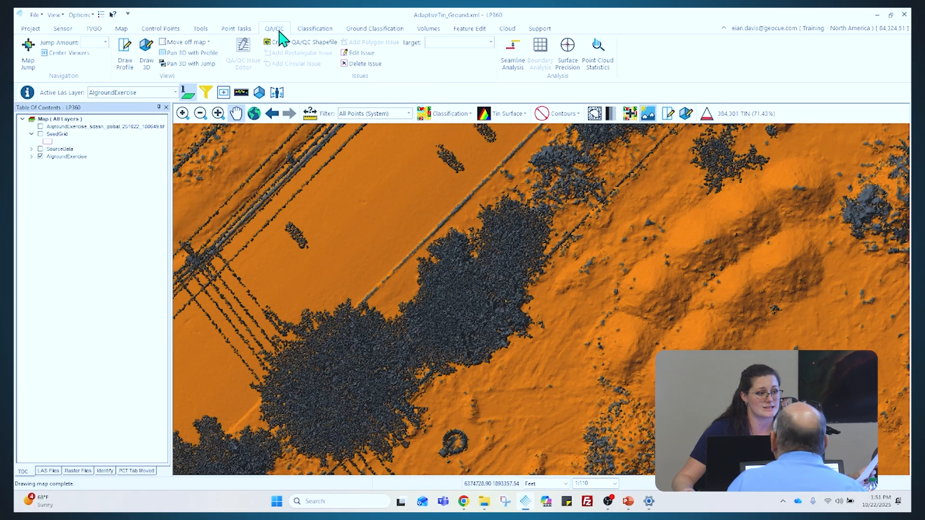
left_click(606, 69)
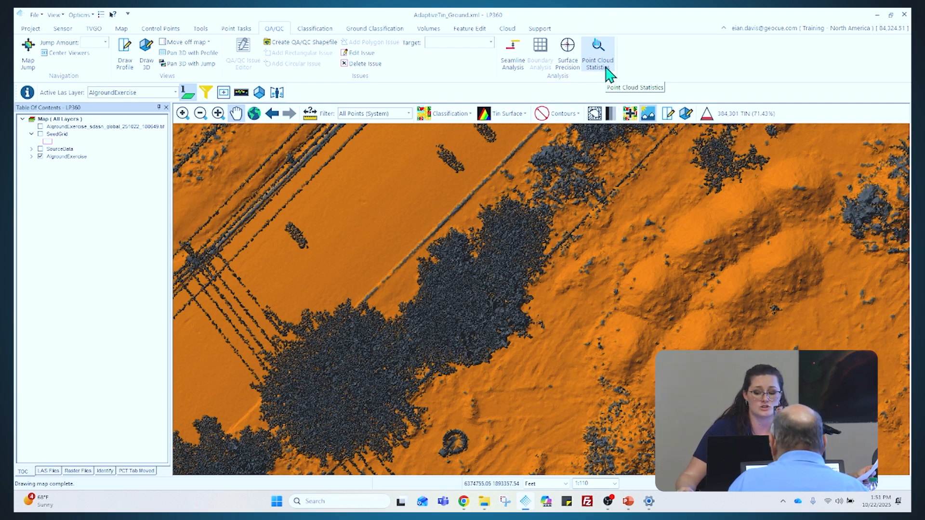
left_click(608, 72)
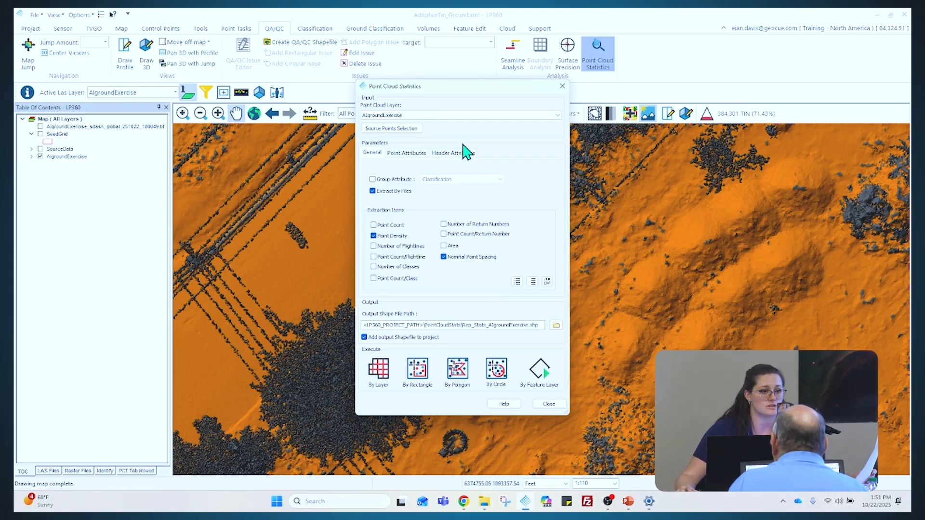
left_click(566, 90)
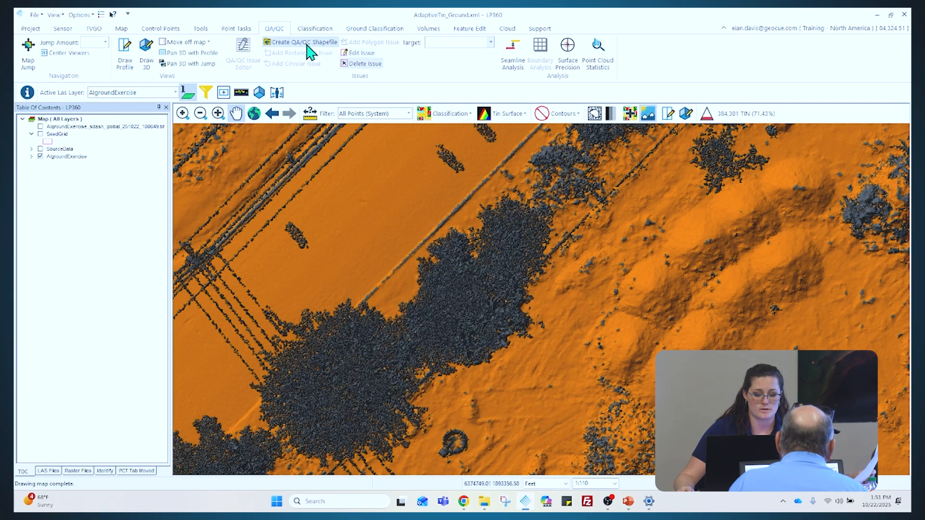
- Run the Ground Noise - Exercise task on the entire active AlgroundExercise LAS layer
left_click(246, 29)
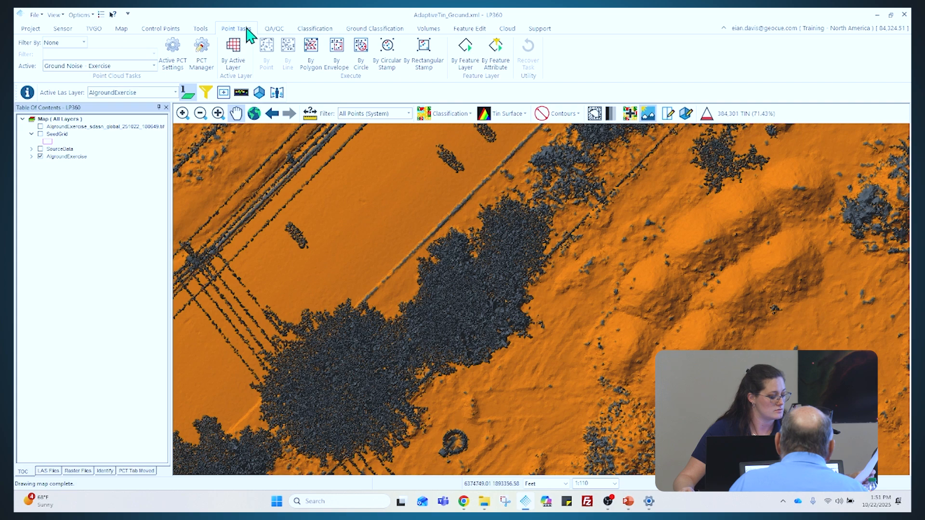
left_click(235, 60)
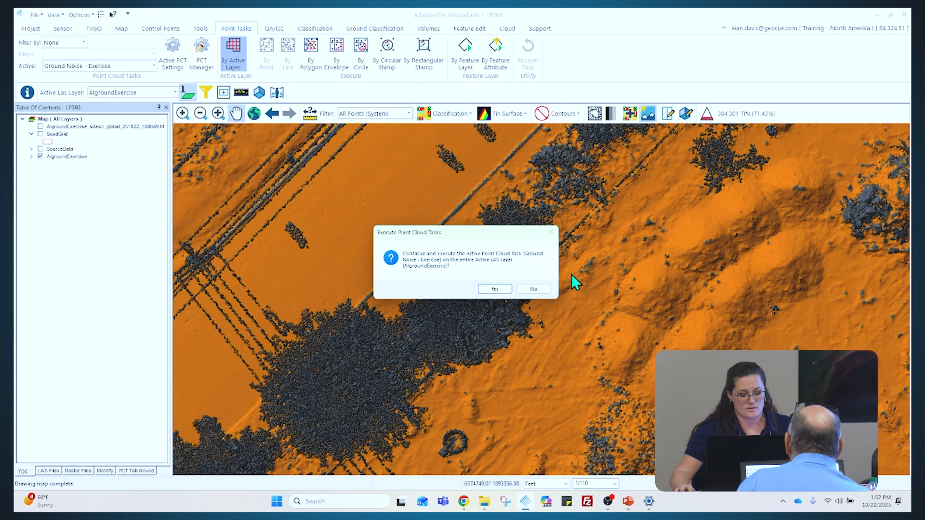
left_click(501, 289)
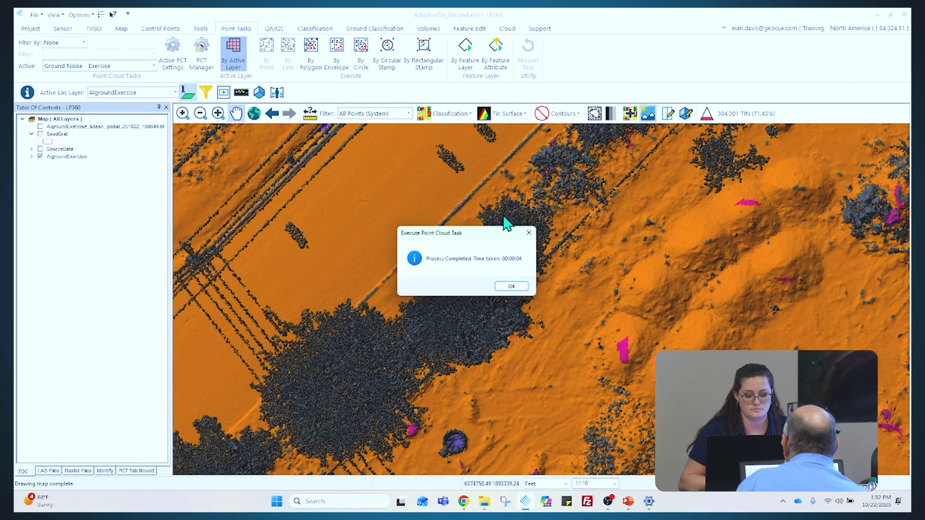
left_click(513, 287)
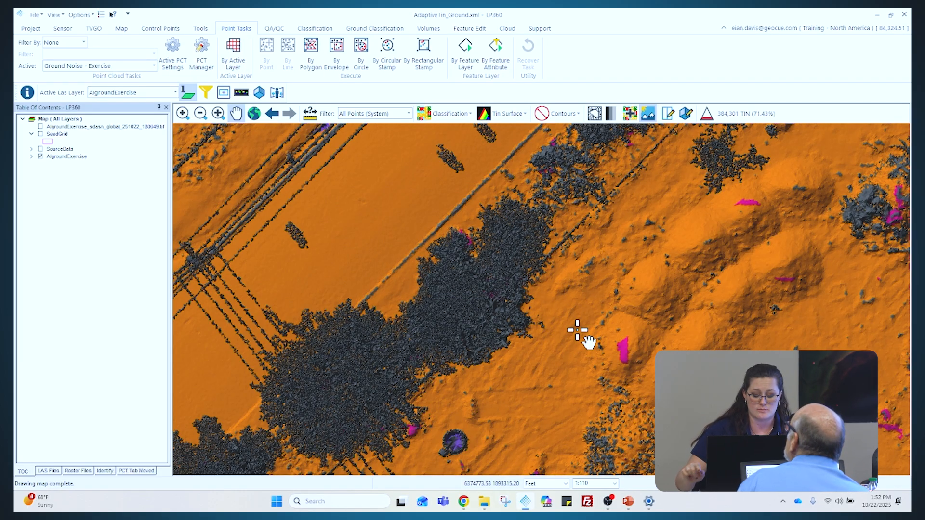
- Scan the AlgroundExercise layer for full per-class point counts and check the Low Point (noise) and High Noise classes
left_click(207, 93)
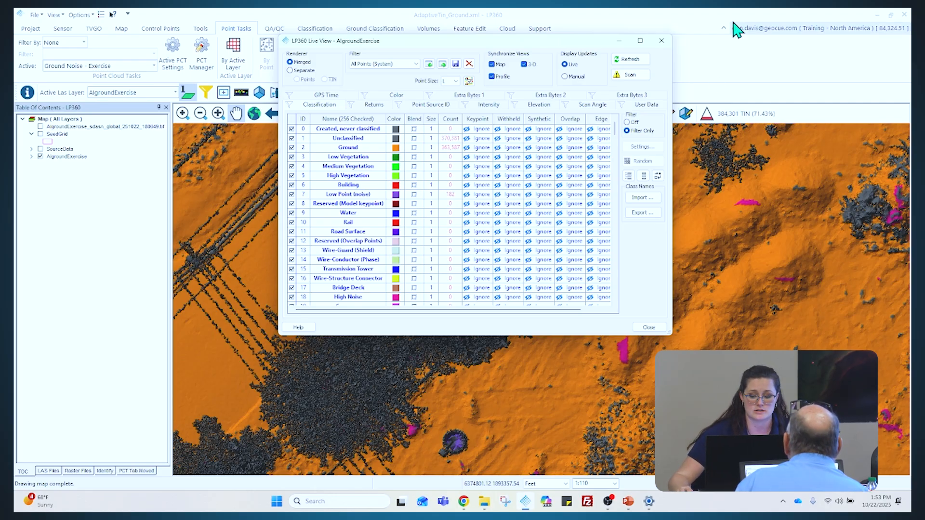
left_click(632, 76)
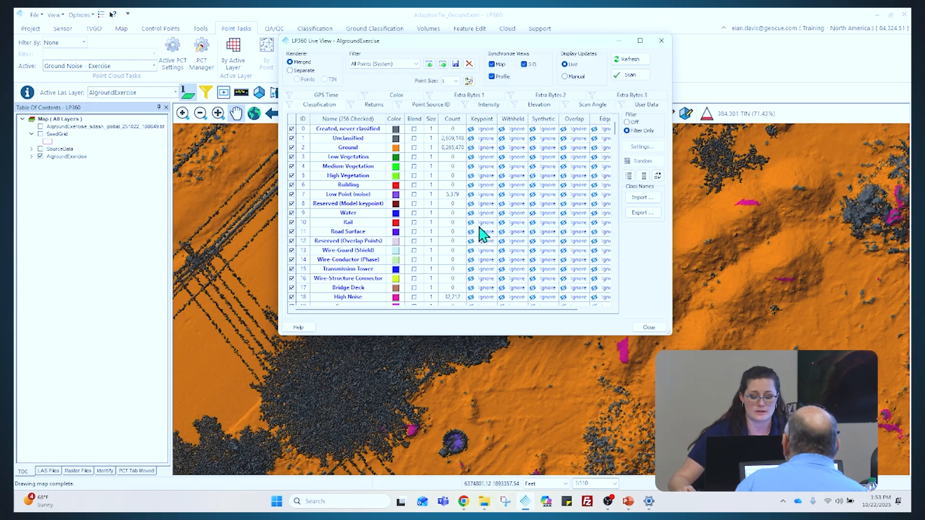
left_click(453, 196)
left_click(463, 298)
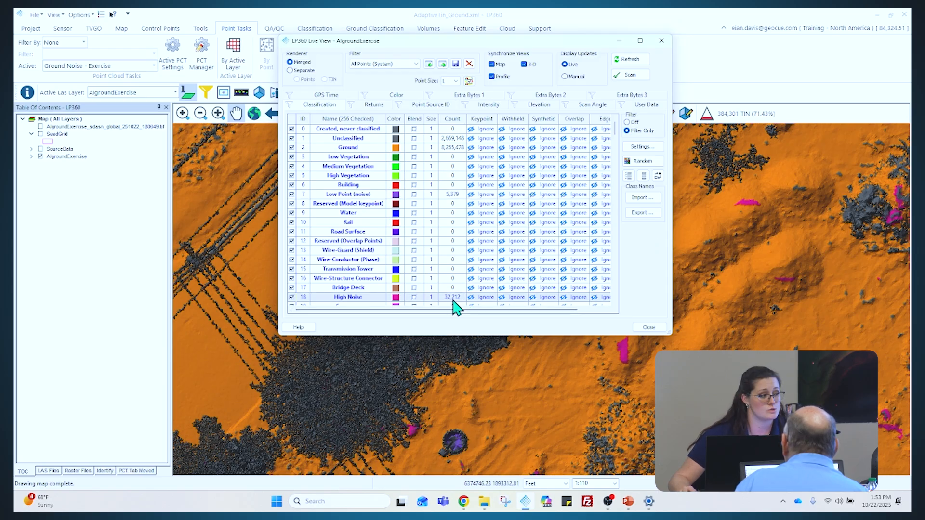
left_click(651, 328)
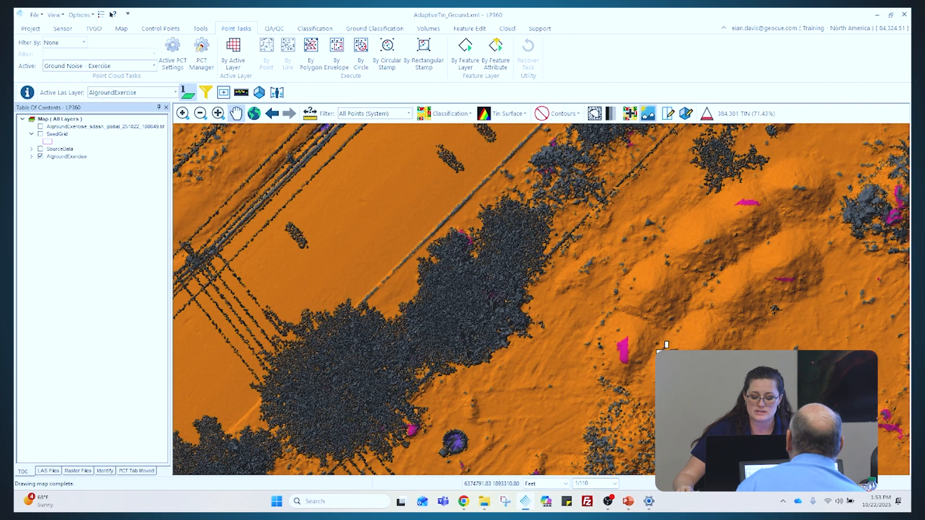
- Limit the displayed classes to Ground, Low Point (noise) and High Noise, and minimize the live view settings
scroll(580, 349, "down", 1)
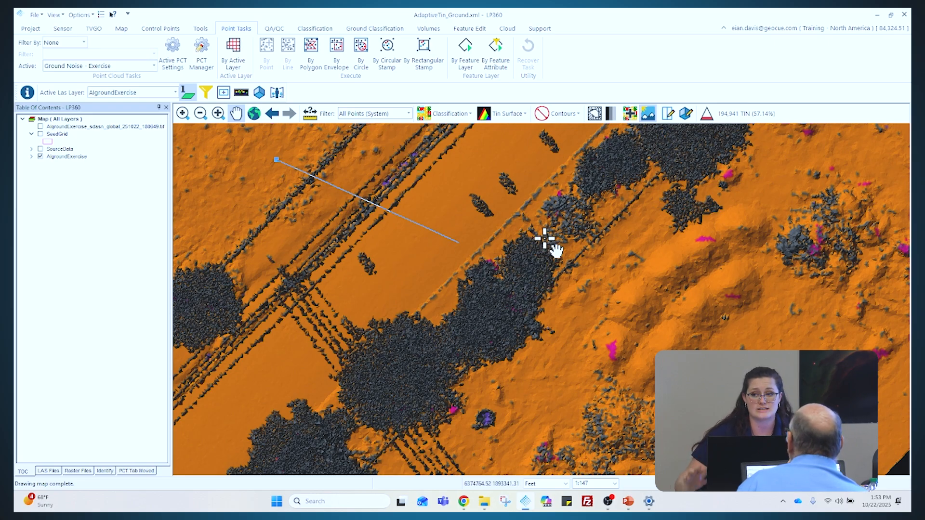
left_click(207, 94)
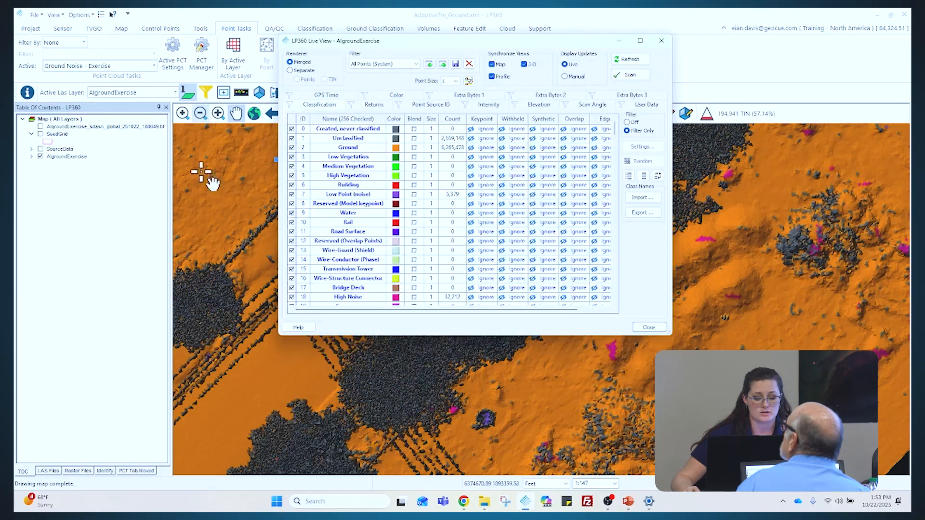
left_click(643, 176)
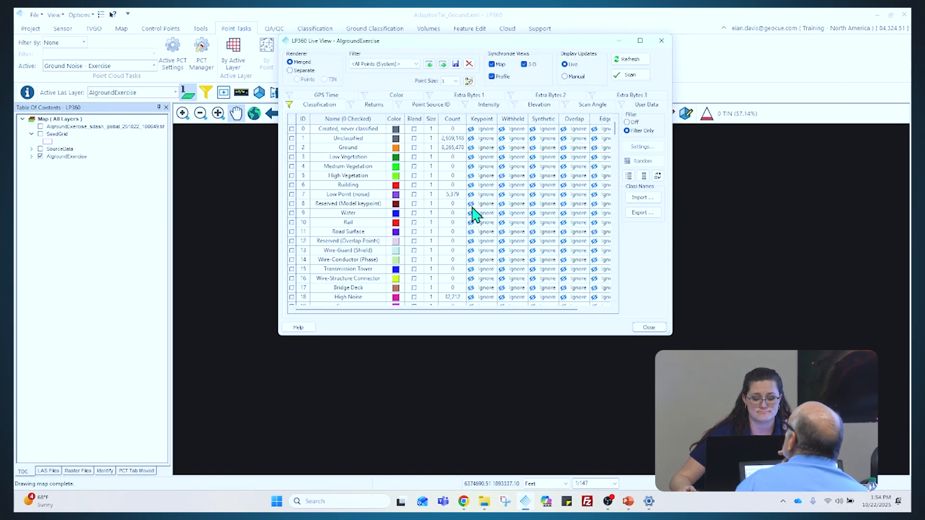
left_click(291, 148)
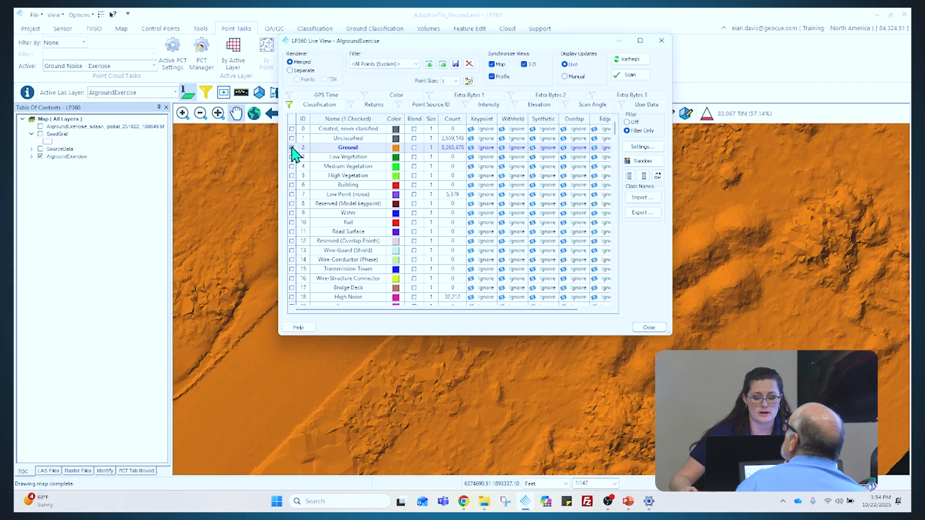
left_click(291, 194)
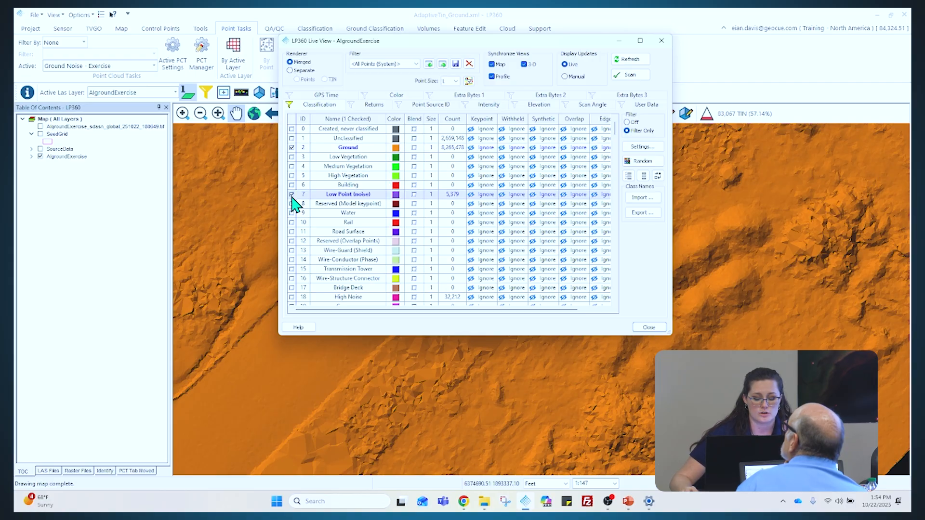
left_click(291, 297)
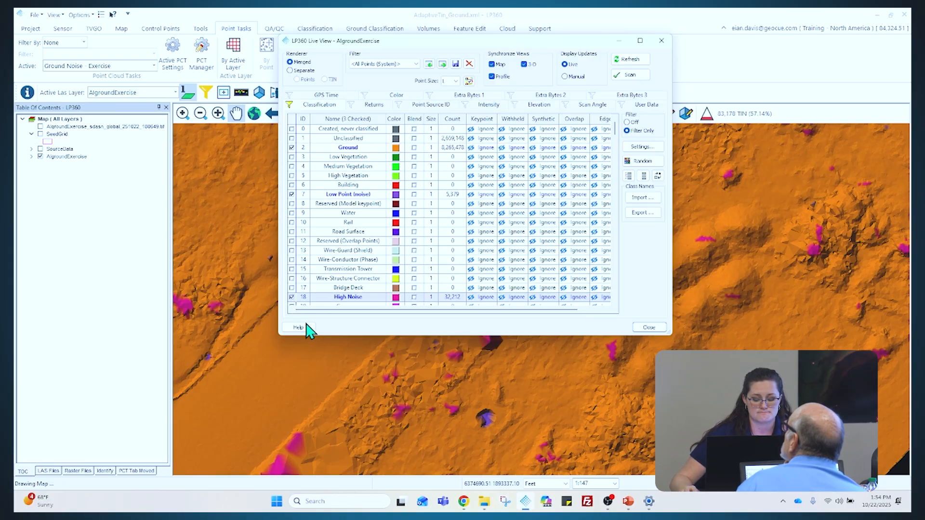
left_click(619, 40)
- Examine how low and high noise points are distributed over the ground surface, especially around the mounds and the purple pit
scroll(442, 301, "down", 2)
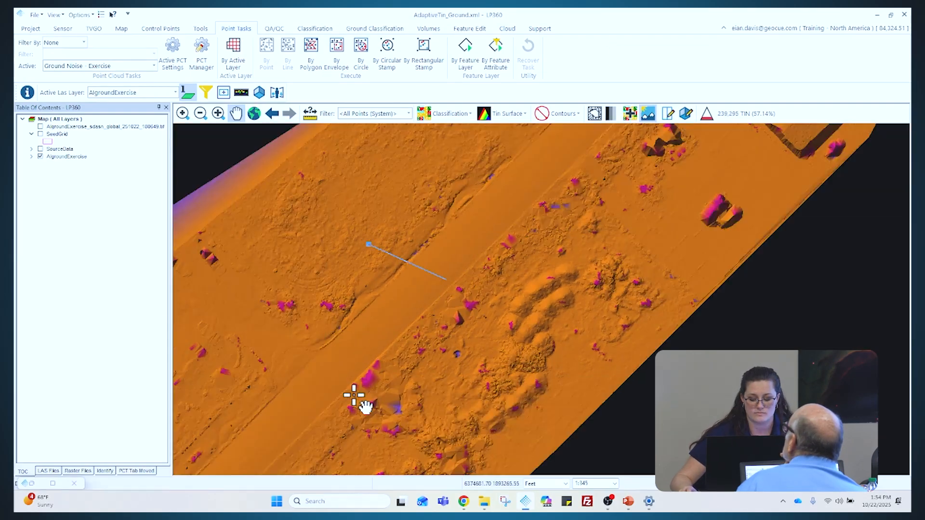
scroll(431, 260, "down", 1)
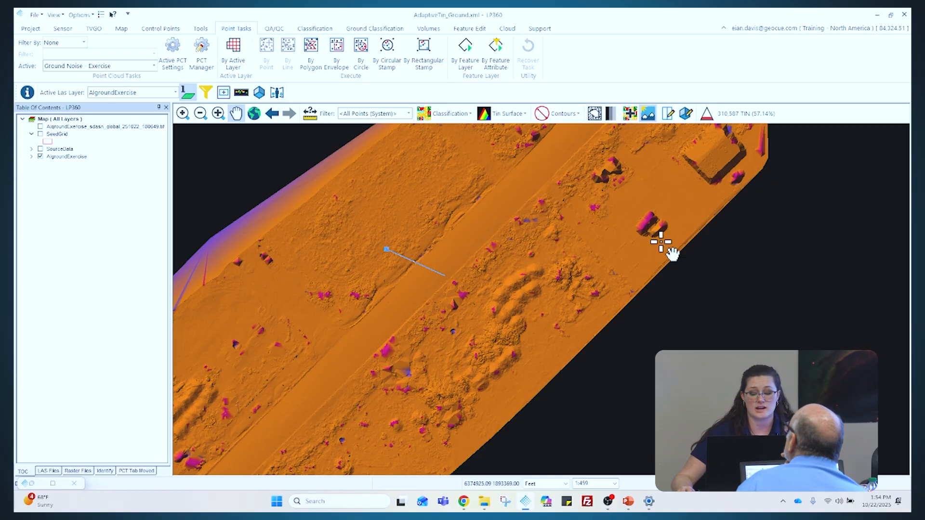
scroll(652, 223, "up", 1)
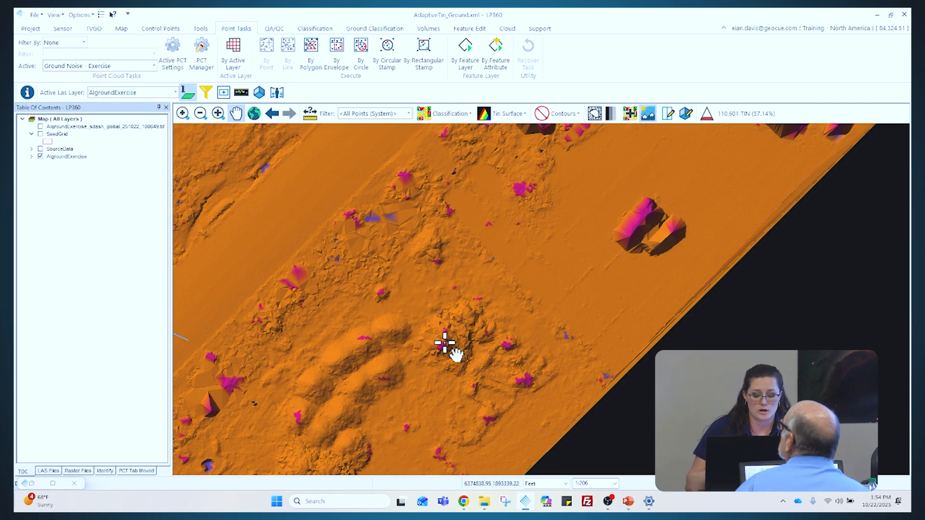
scroll(444, 343, "up", 1)
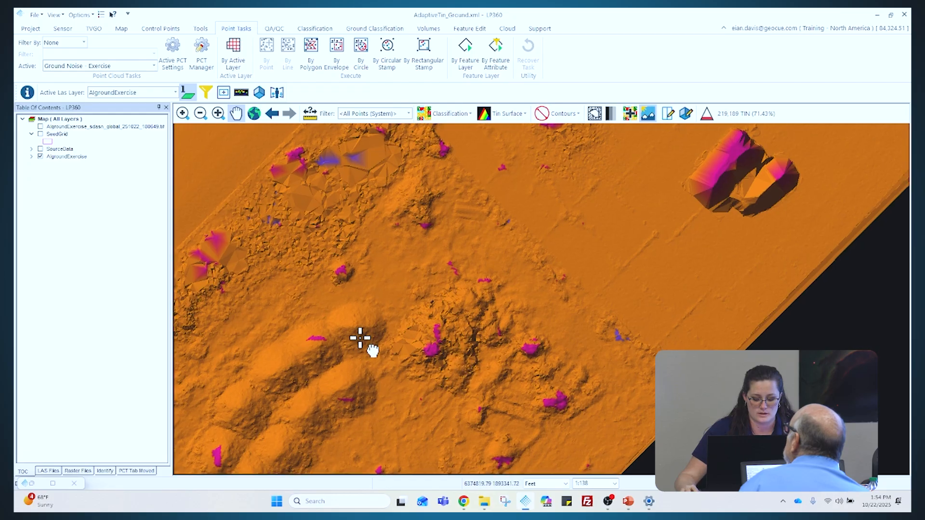
left_click_drag(361, 341, 403, 330)
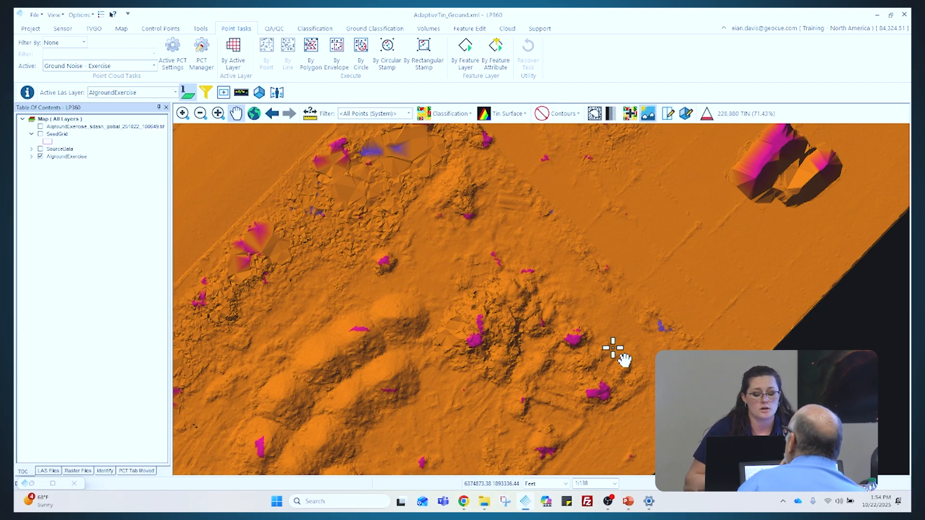
left_click_drag(408, 390, 558, 267)
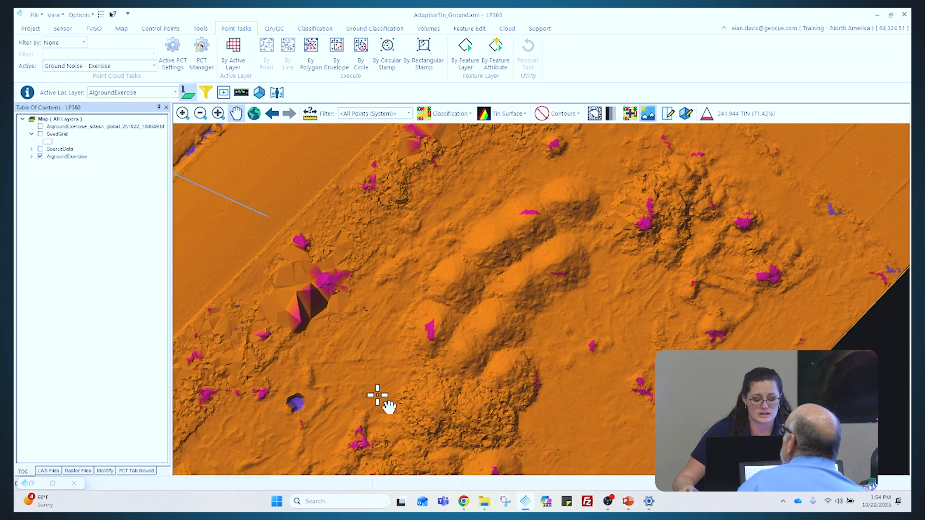
left_click_drag(377, 395, 511, 279)
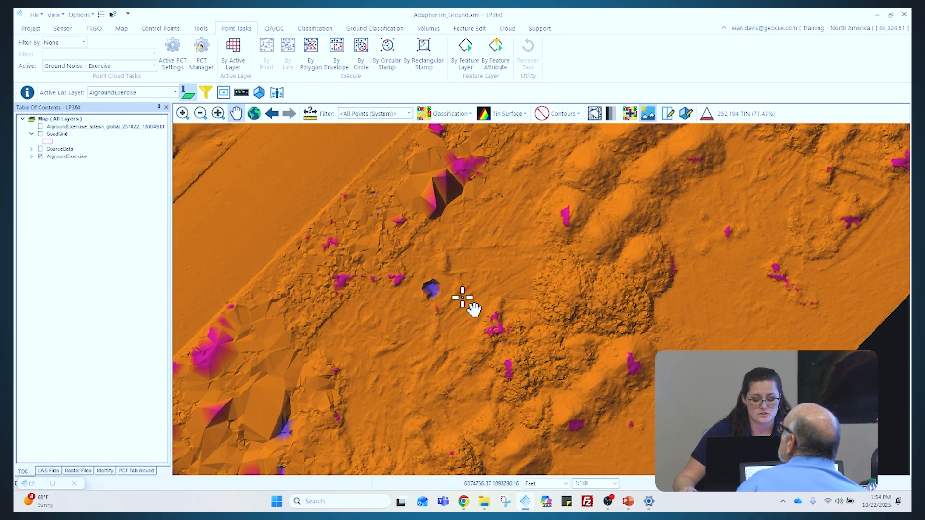
scroll(440, 284, "up", 2)
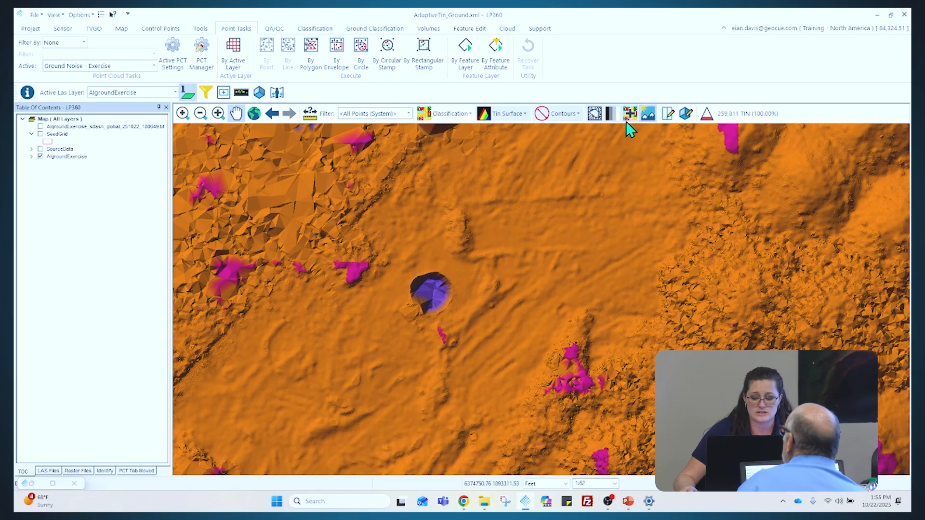
- Open a 3D view of a square area around the purple low-noise pit and inspect the points from a lower angle
left_click(686, 113)
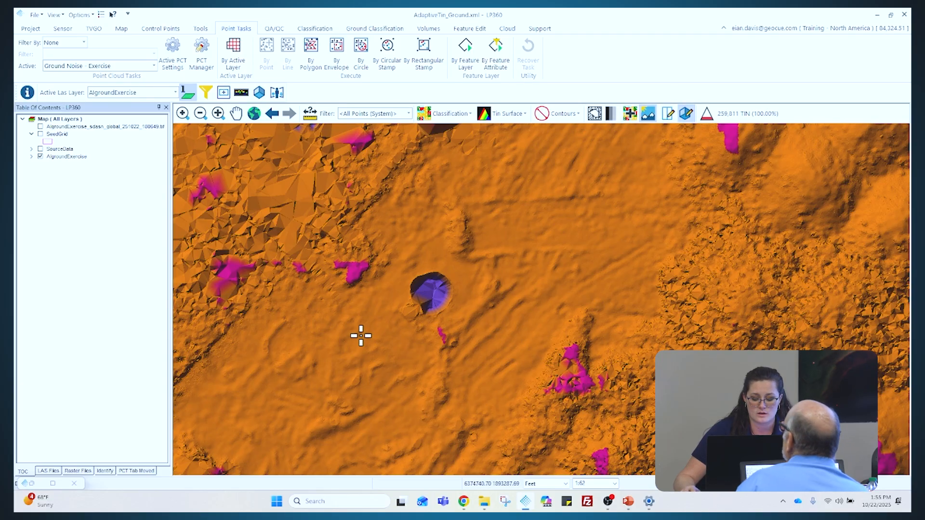
left_click_drag(384, 344, 481, 244)
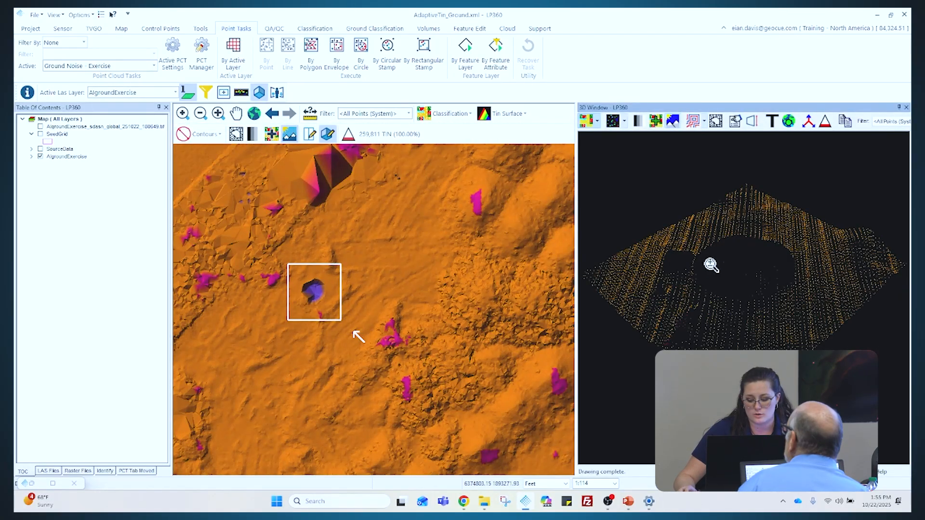
mouse_move(712, 265)
left_mouse_down()
mouse_move(764, 309)
mouse_move(772, 301)
mouse_move(817, 321)
mouse_move(809, 316)
left_mouse_up()
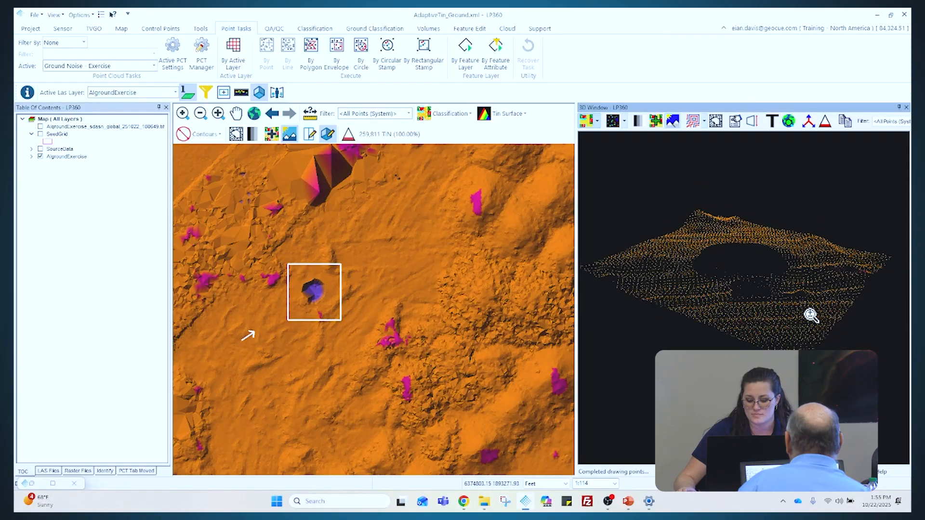
- Restore the display of all points by discarding the filter changes, and inspect the pit's surrounding points in 3D
left_click(882, 123)
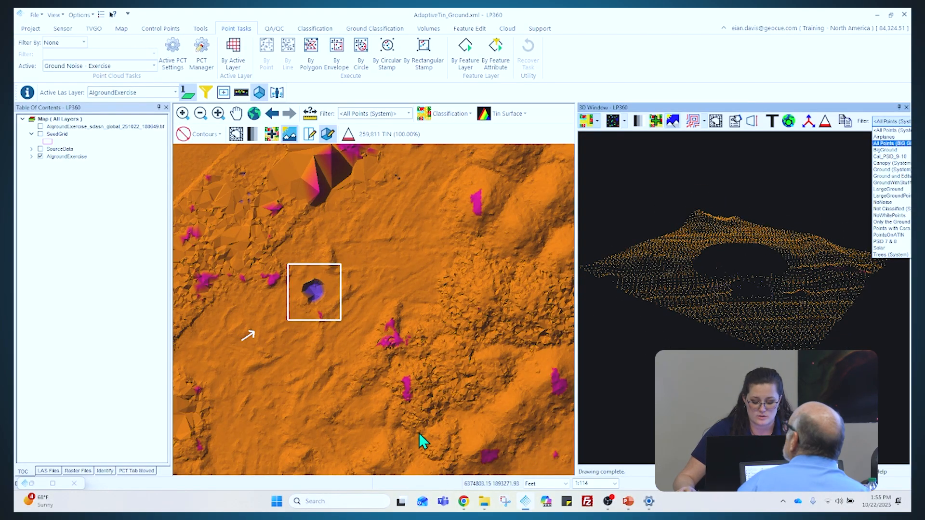
left_click(29, 484)
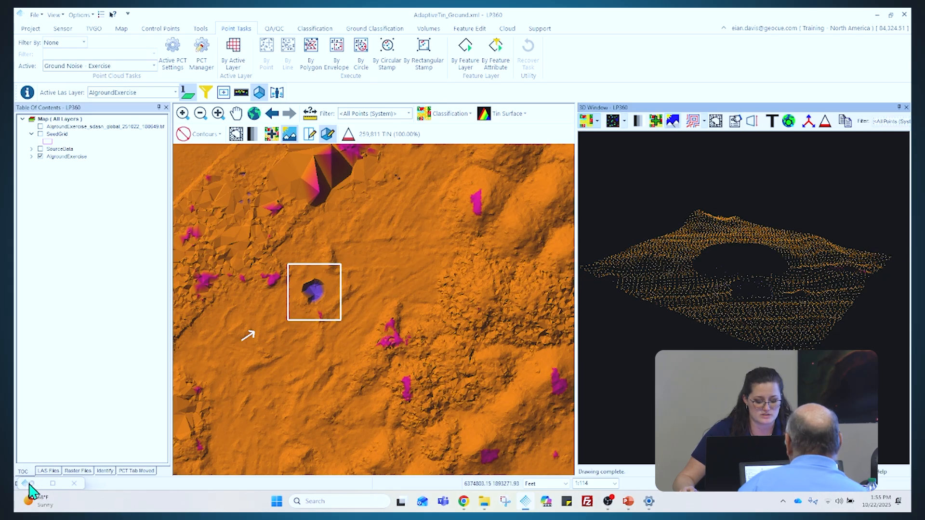
left_click(29, 485)
left_click(34, 486)
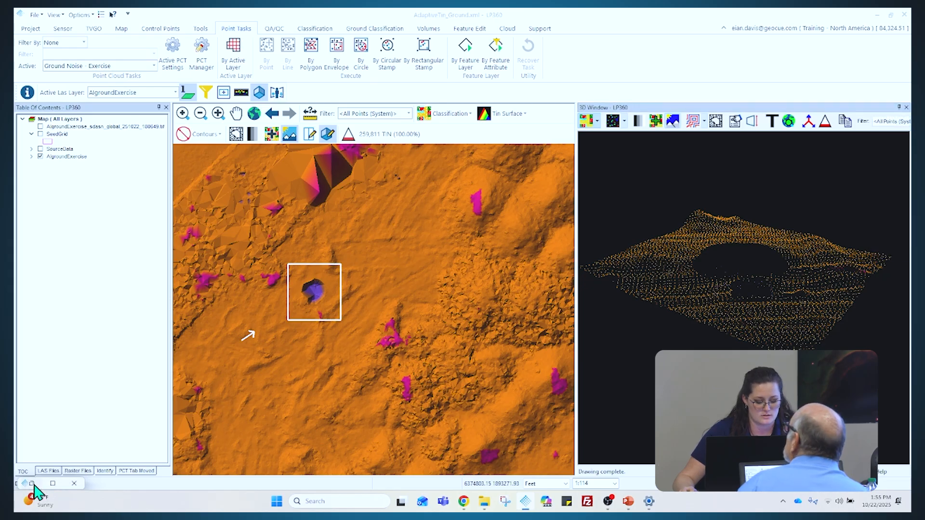
left_click(74, 483)
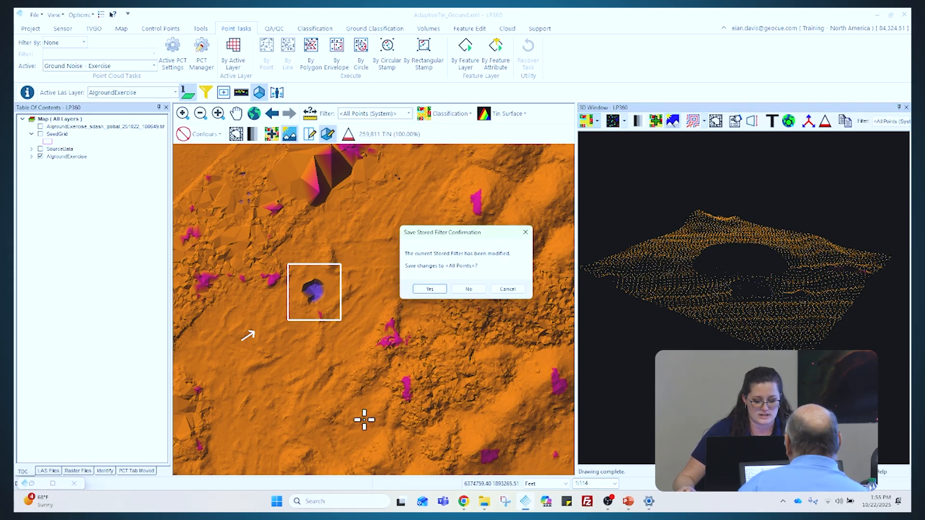
left_click(469, 289)
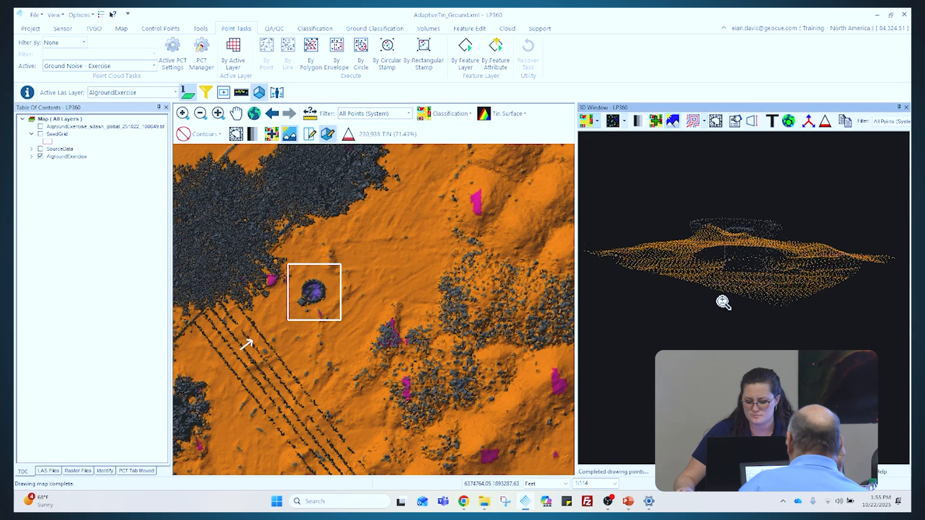
left_click_drag(723, 302, 671, 337)
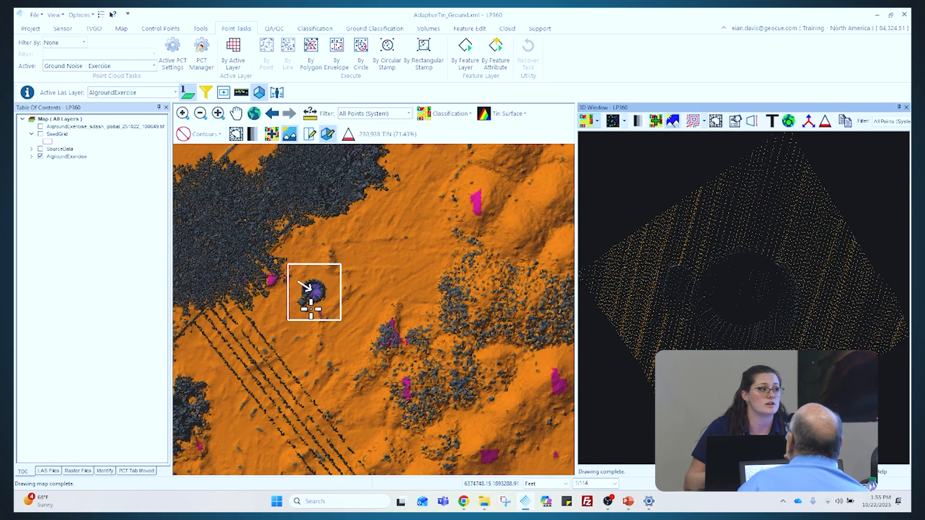
- Close the 3D view and bring the mounds around the purple pit into the map view
left_click(906, 107)
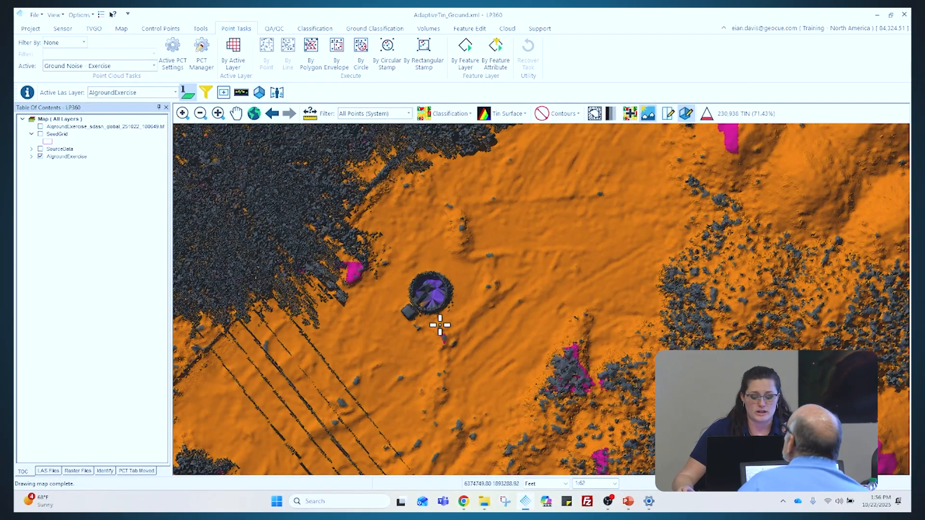
scroll(440, 325, "down", 1)
scroll(619, 217, "down", 1)
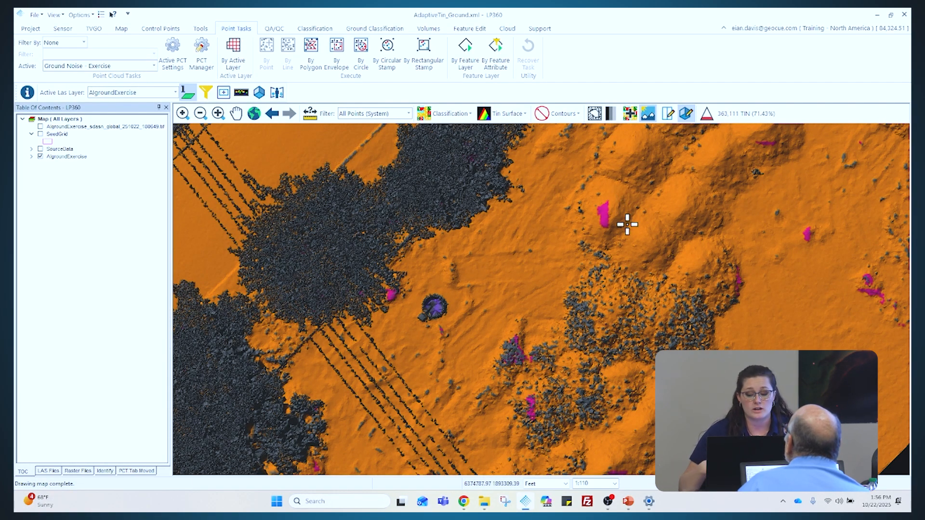
- Reclassify the pink high-noise patch on the mound as 2 Ground with the Medium Circle brush, using All Points (System) as source
left_click(322, 30)
left_click(103, 54)
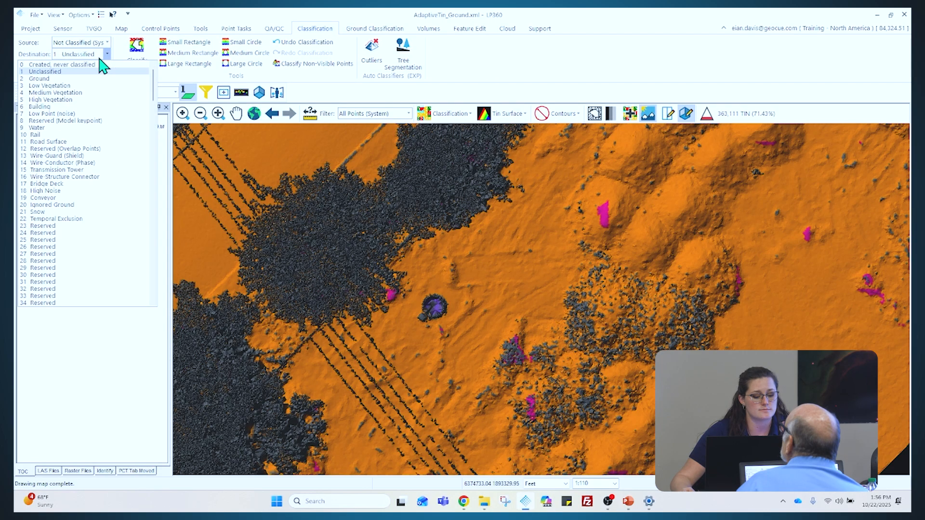
left_click(84, 78)
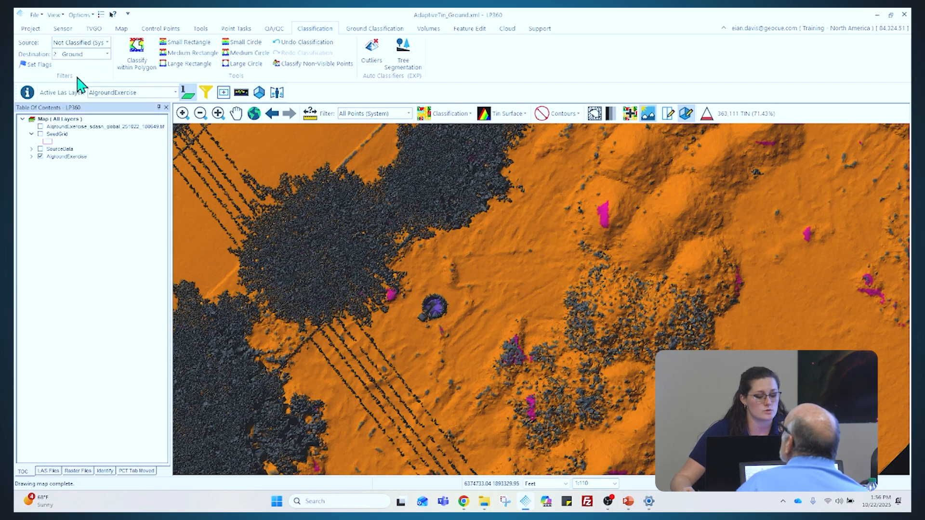
left_click(108, 43)
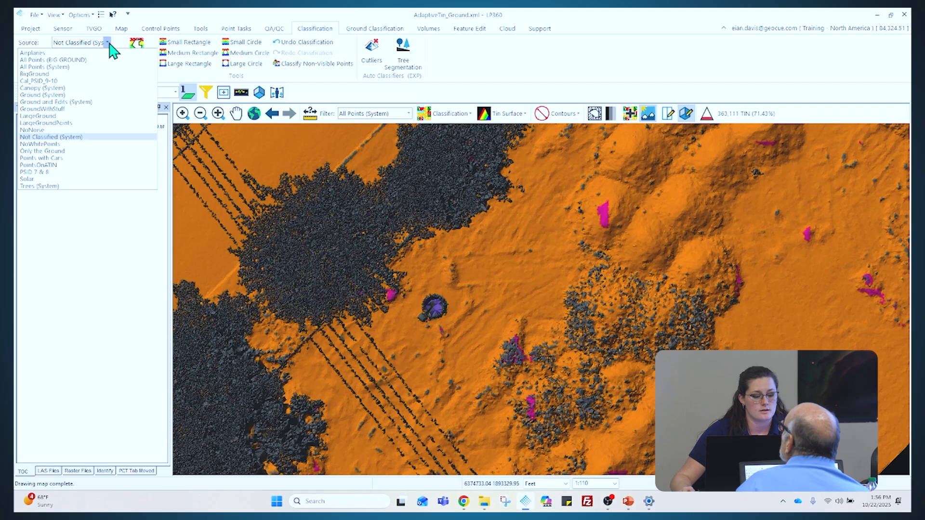
left_click(87, 68)
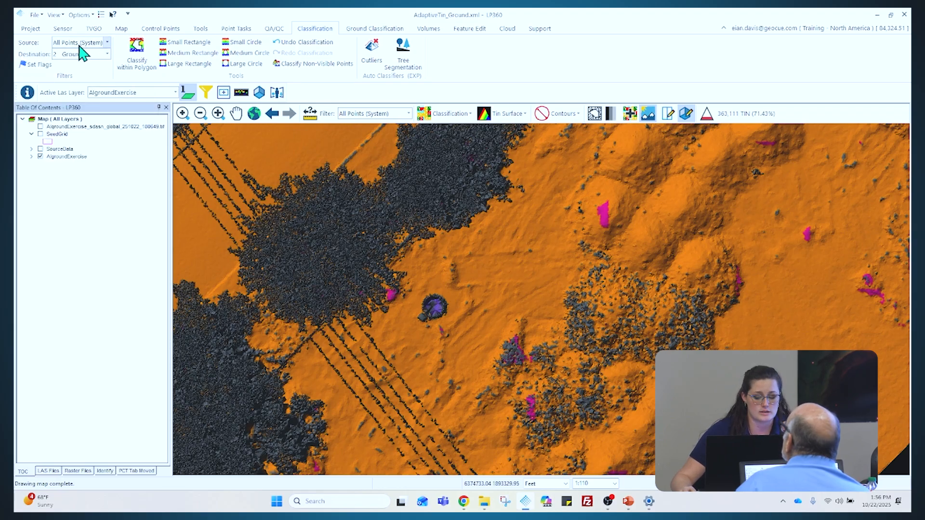
left_click(246, 52)
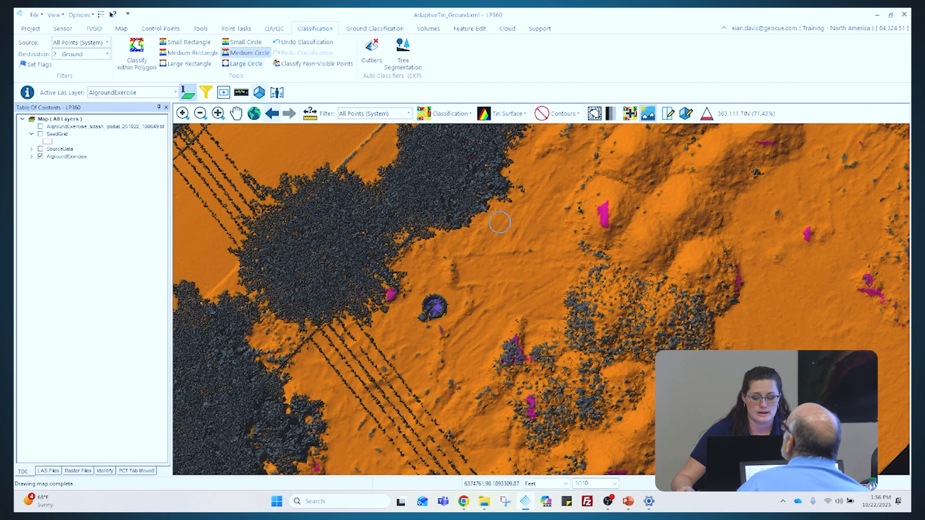
mouse_move(615, 205)
left_mouse_down()
mouse_move(603, 222)
mouse_move(605, 210)
left_mouse_up()
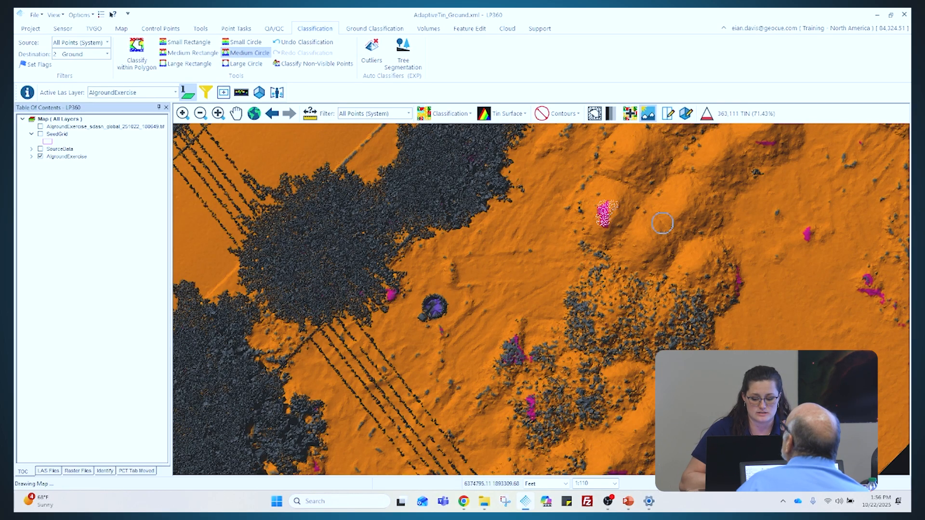
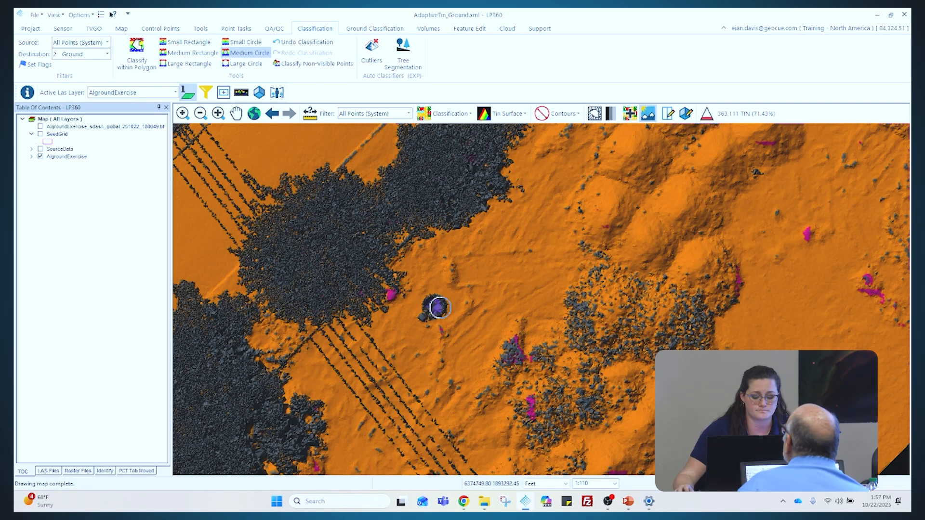
- Make GROUND TRAINING - GENERATE SEEDS, 1 M the active point cloud task
scroll(395, 327, "down", 1)
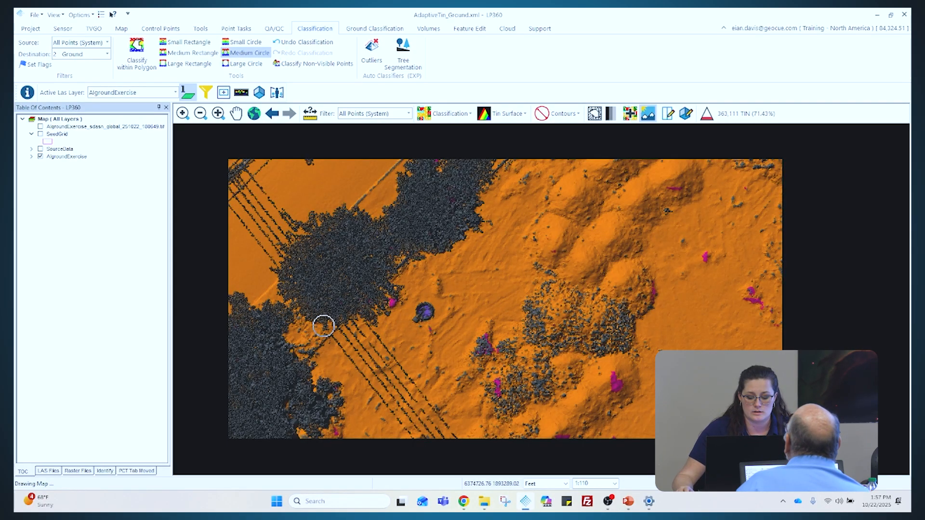
scroll(326, 325, "down", 2)
scroll(605, 265, "down", 1)
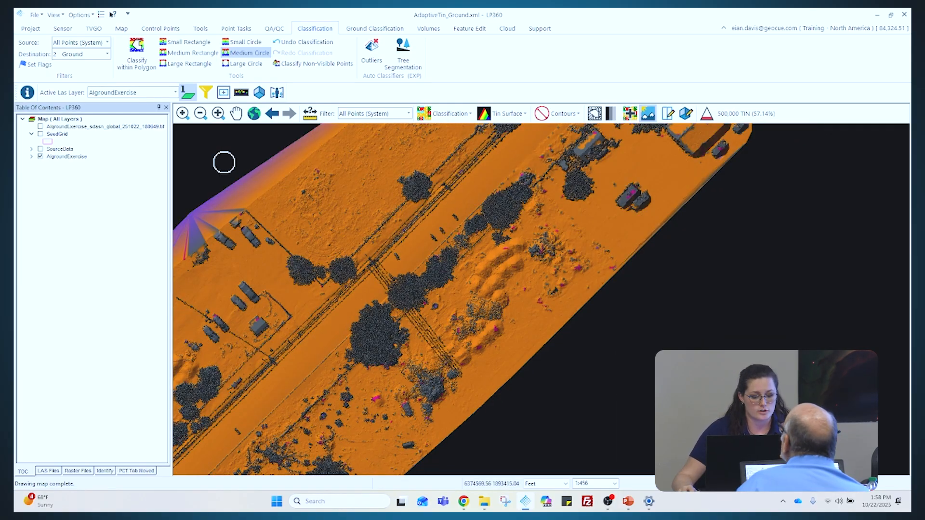
left_click(238, 30)
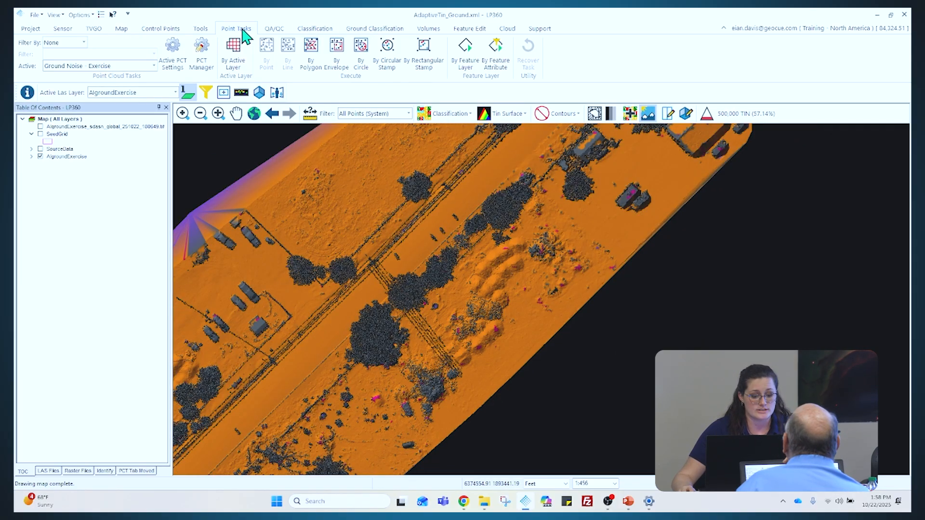
left_click(210, 65)
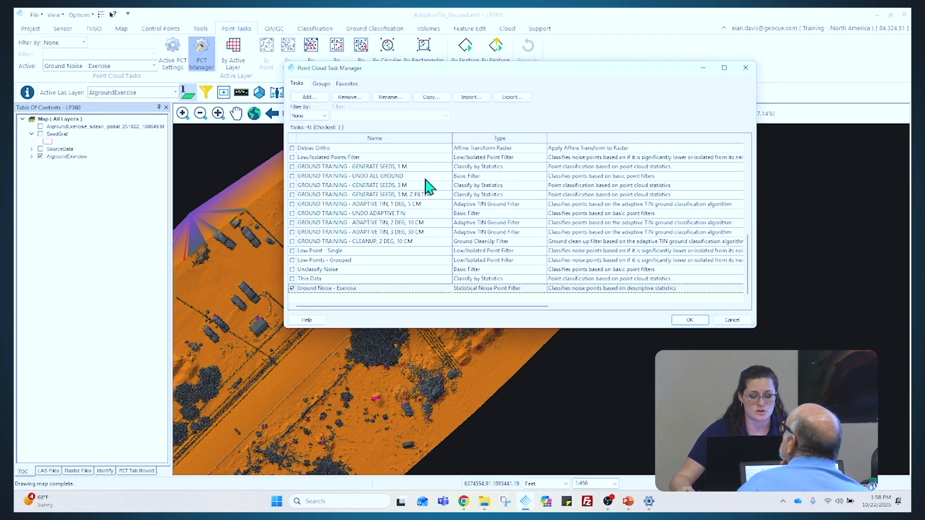
left_click(398, 176)
left_click(379, 167)
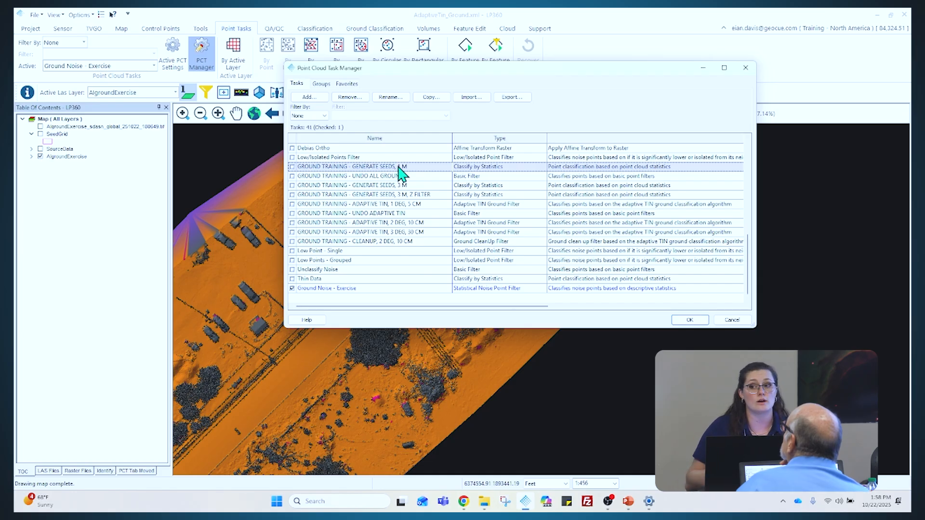
left_click(699, 320)
- Inspect the destination class and flag settings of the 1 m seed generation task without changing them
left_click(170, 60)
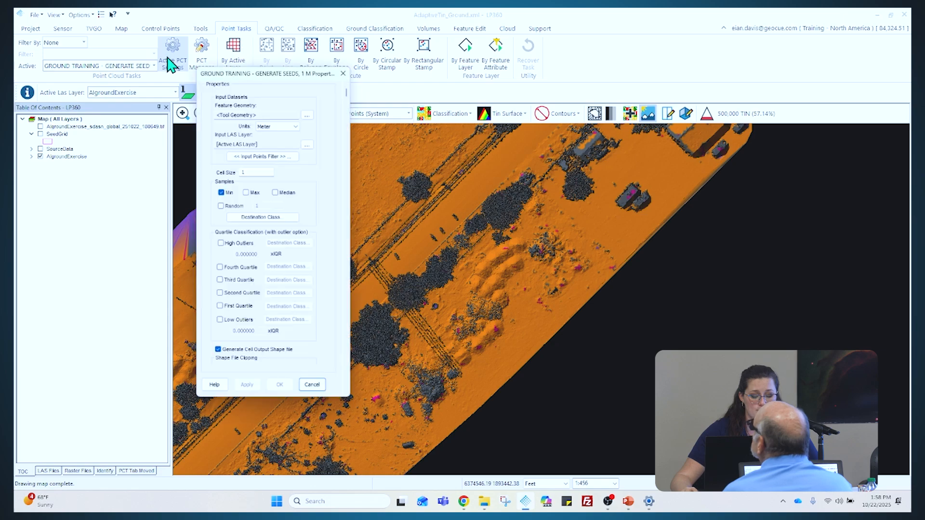
left_click(277, 218)
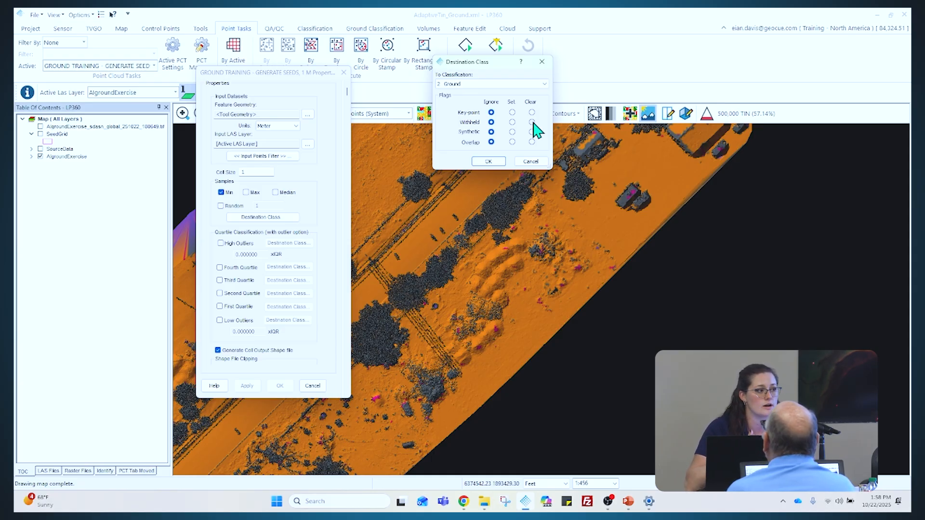
left_click(530, 162)
left_click(343, 73)
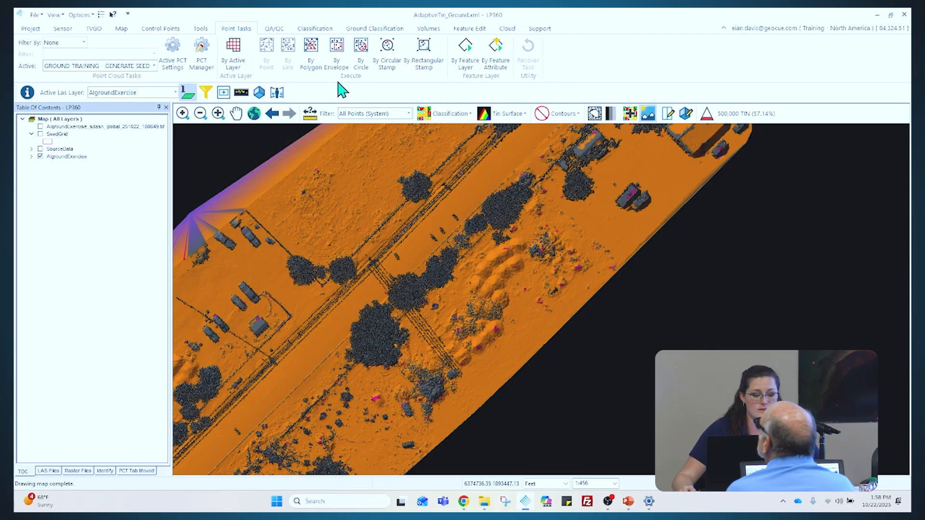
- Activate the GROUND TRAINING - ADAPTIVE TIN, 1 DEG, 5 CM task and inspect its destination class flags
left_click(201, 59)
left_click(498, 205)
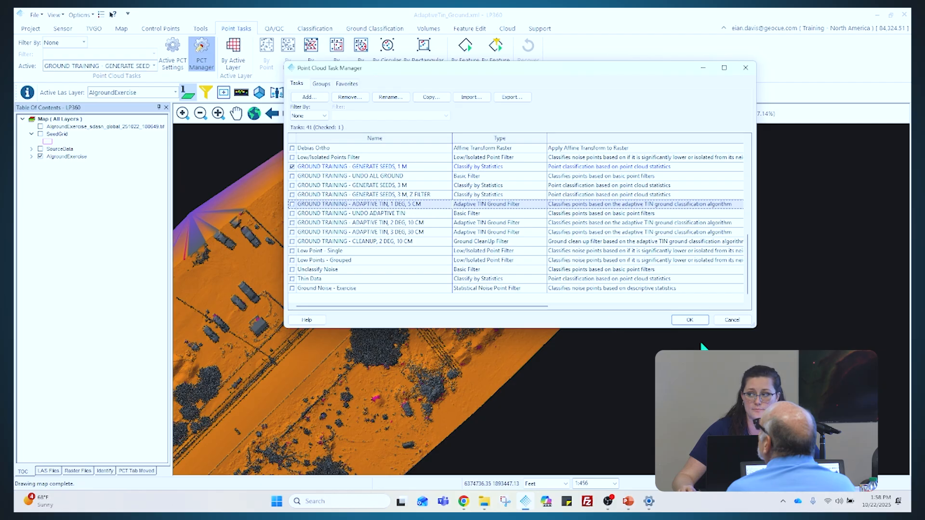
left_click(689, 320)
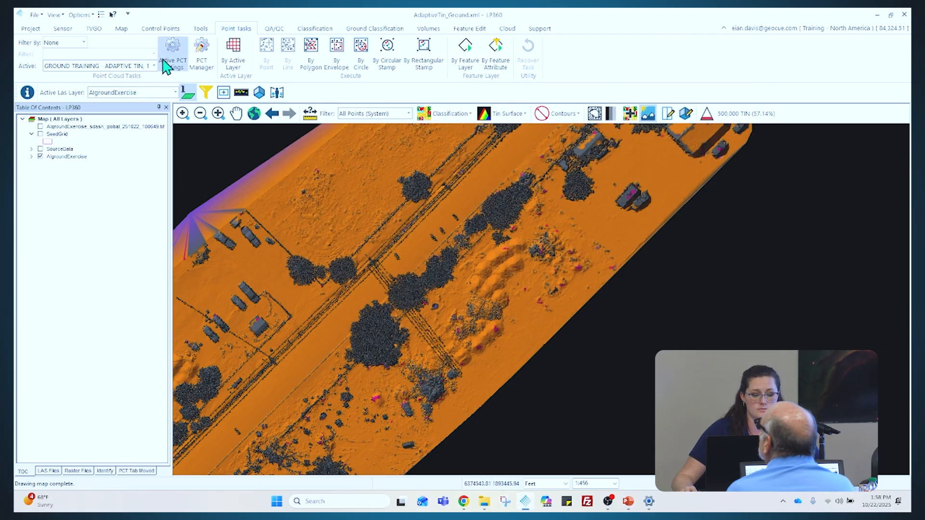
left_click(168, 64)
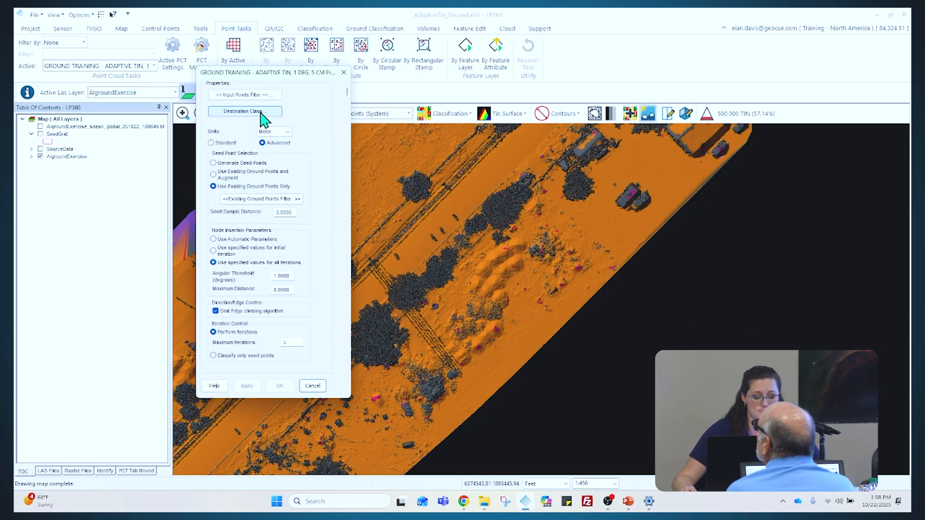
left_click(263, 113)
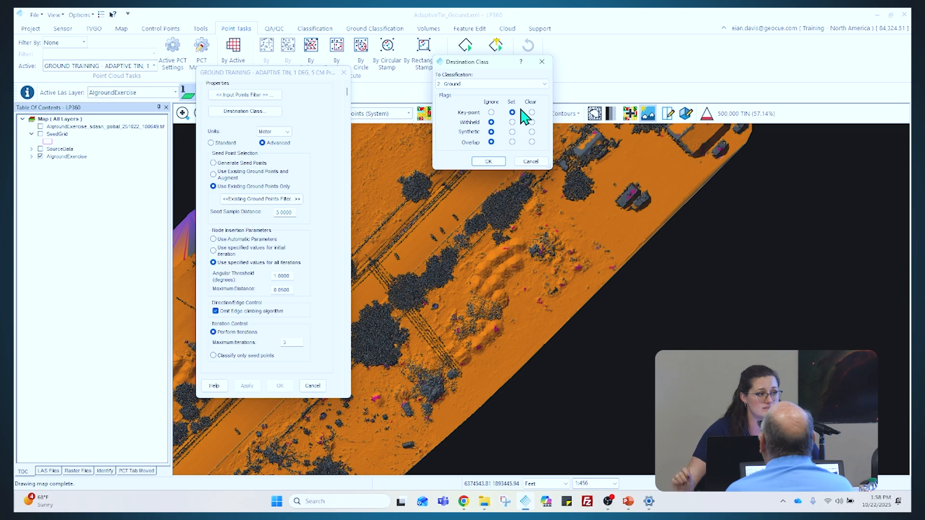
left_click(500, 165)
left_click(343, 72)
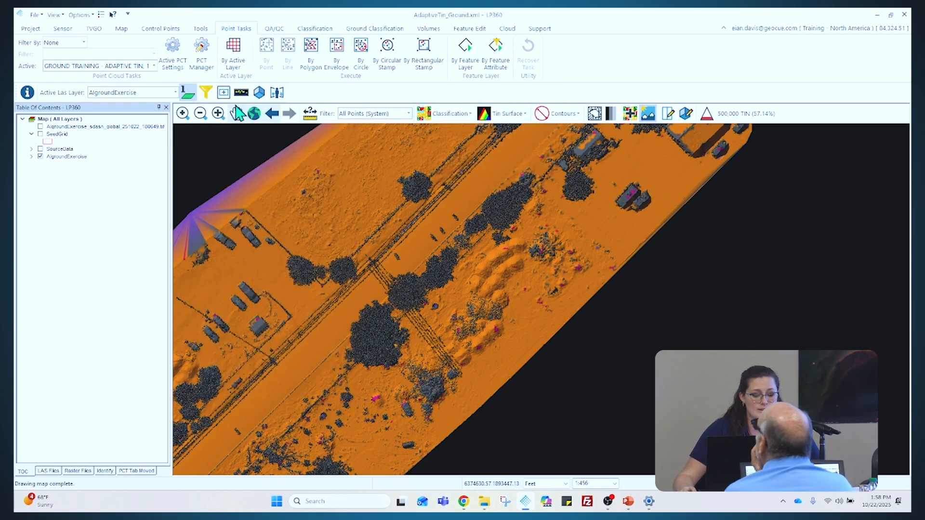
- Show only the Ground class, filter it to points with the Key Point flag set to Clear, and minimize the live view settings
left_click(207, 93)
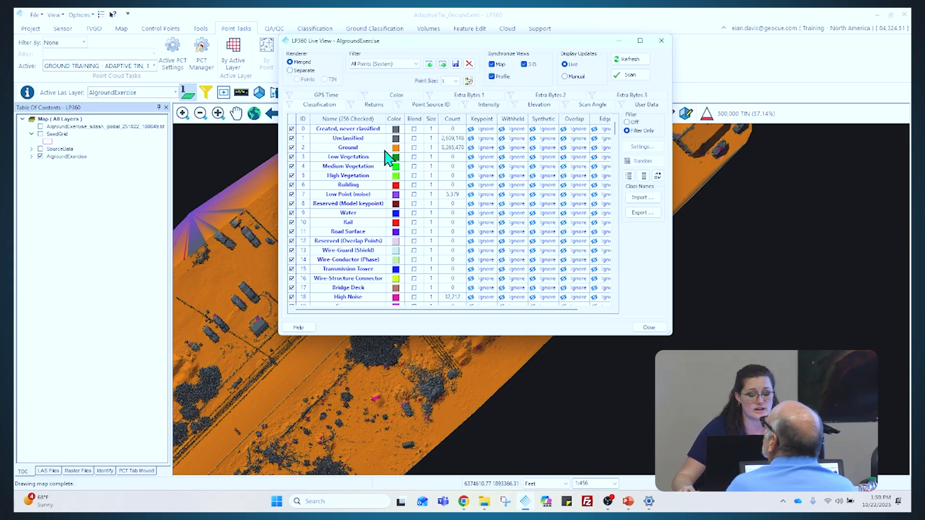
left_click(645, 176)
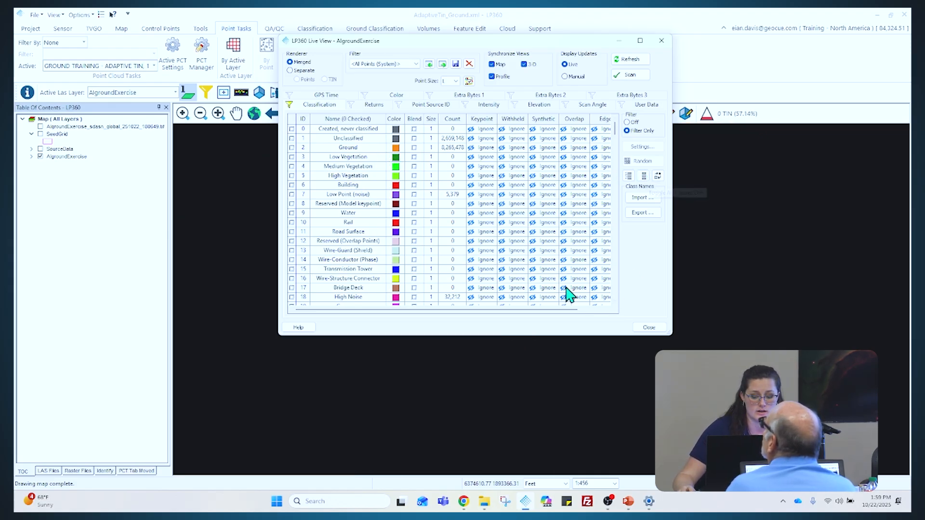
left_click(291, 147)
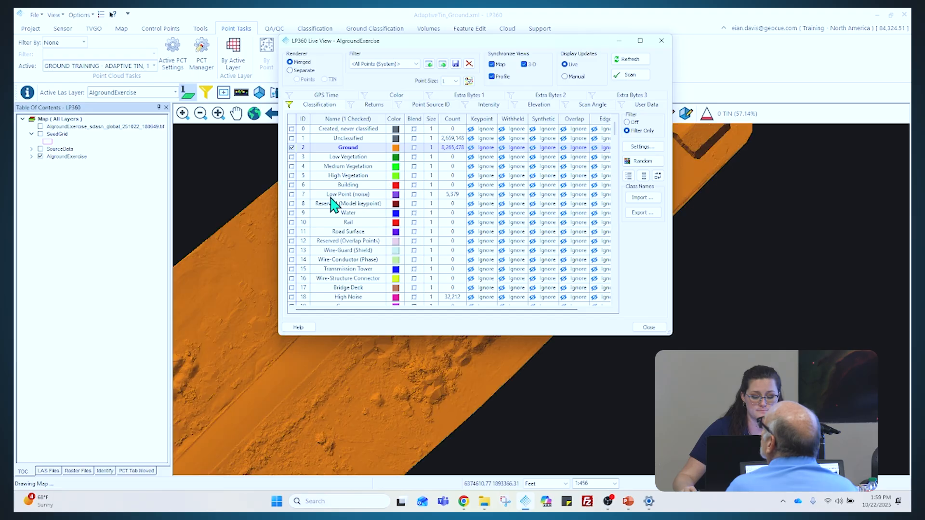
double_click(358, 148)
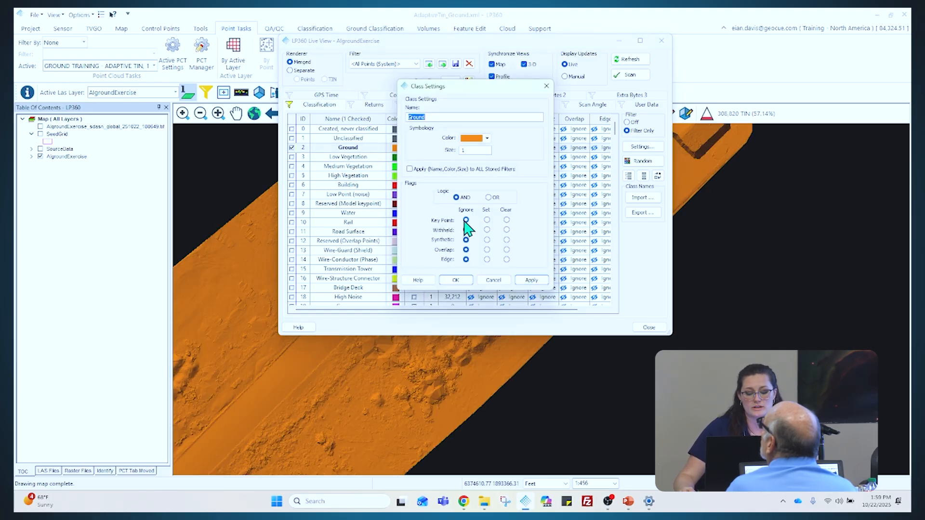
left_click(507, 220)
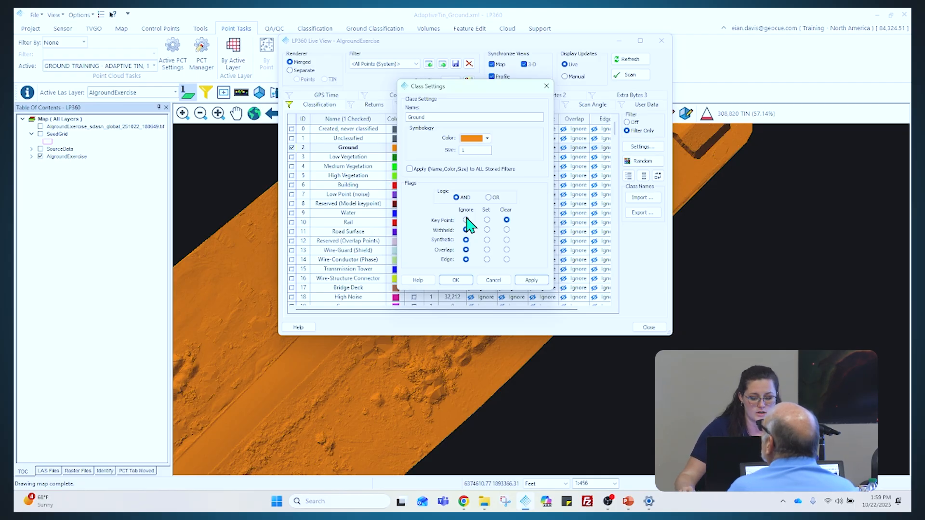
left_click(462, 280)
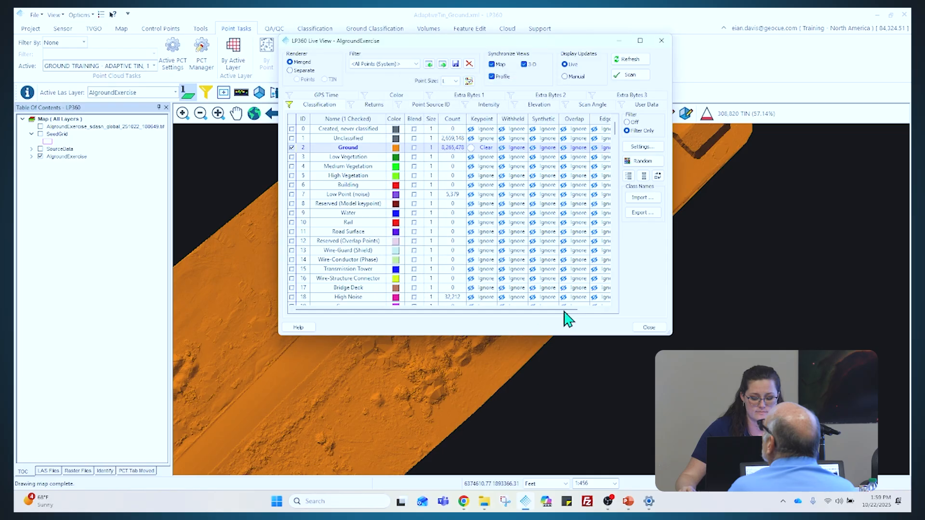
left_click(620, 41)
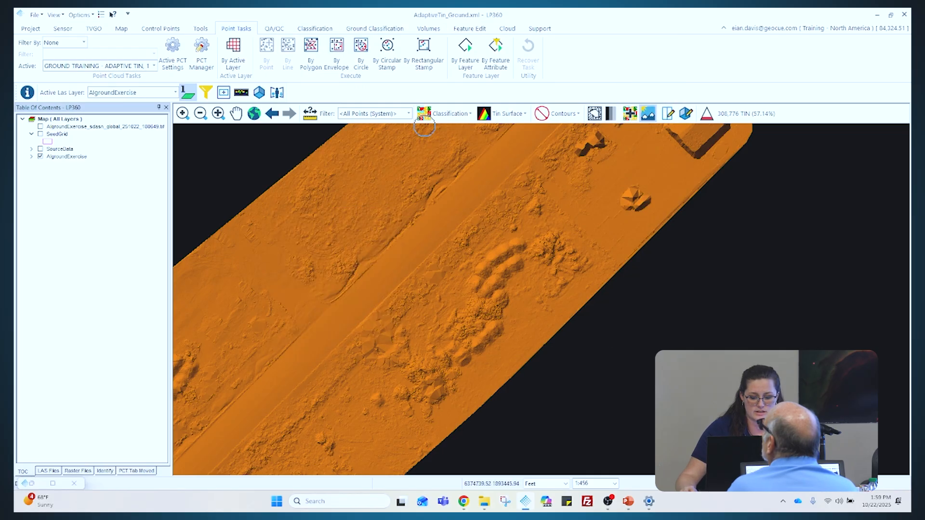
- Switch the map display from the TIN surface to Points
left_click(480, 115)
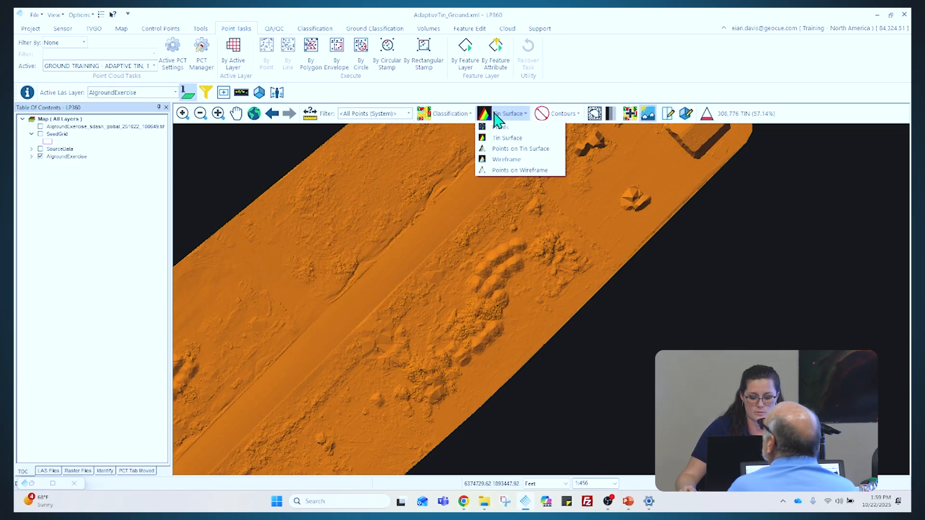
left_click(514, 129)
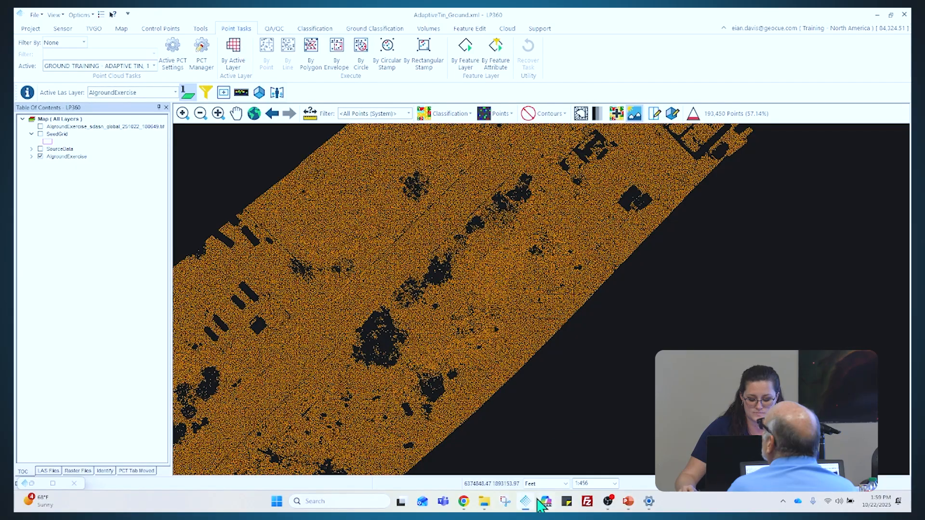
left_click(484, 501)
left_click(751, 120)
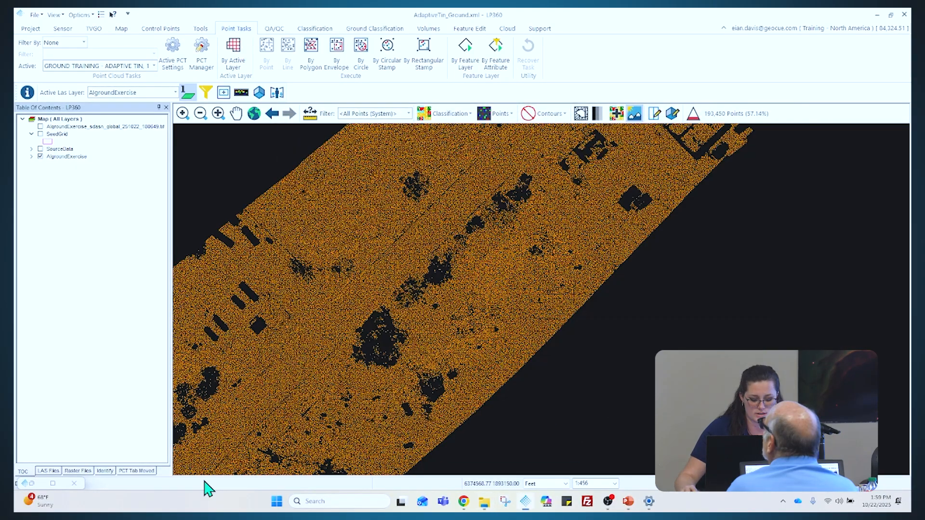
- Reopen the live view settings and change the Ground class's Key Point flag filter to Set
left_click(36, 484)
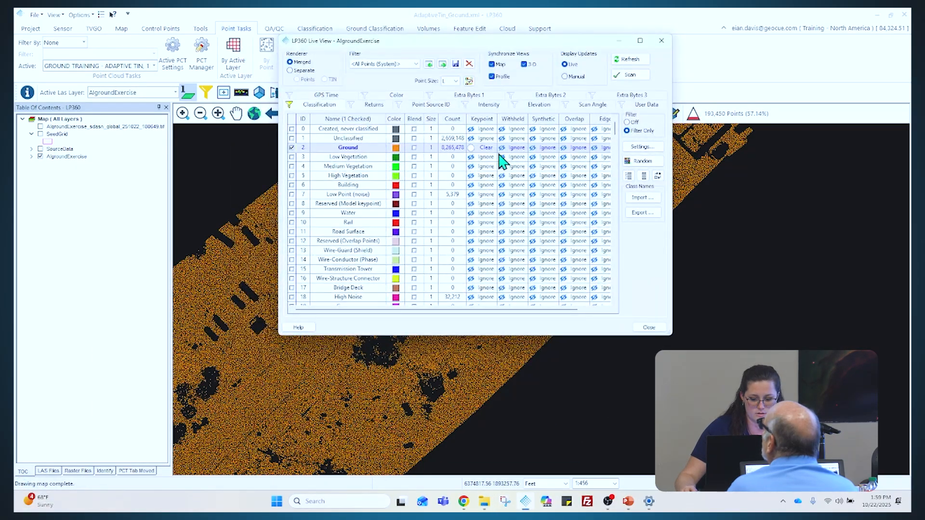
double_click(379, 150)
left_click(487, 220)
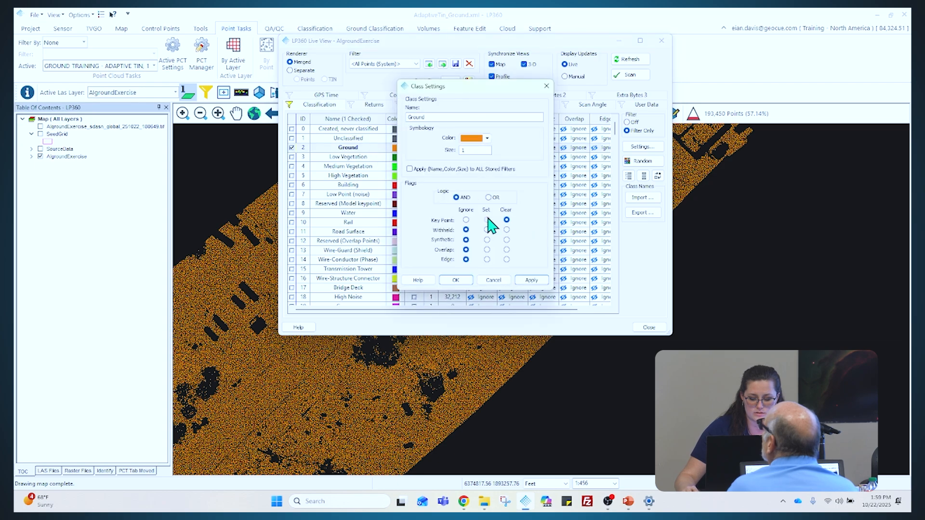
left_click(460, 280)
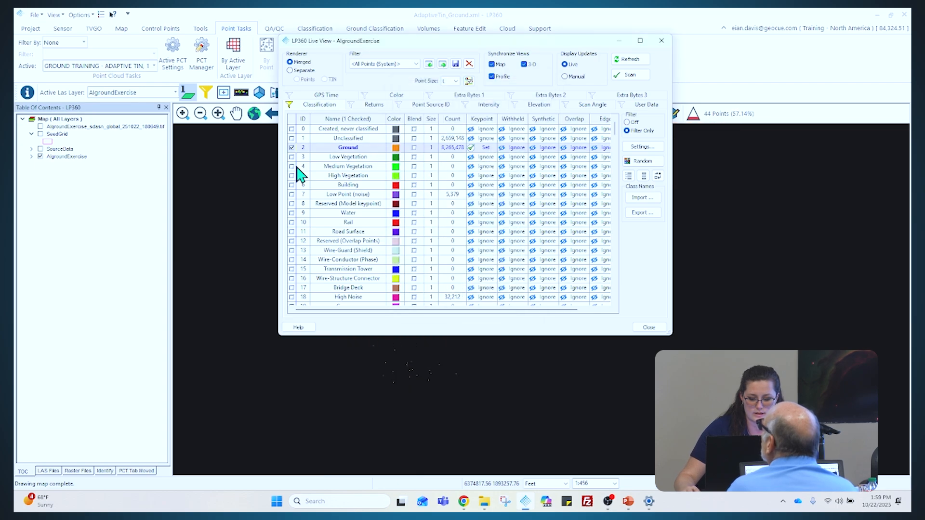
- Display the map's points at full density and change the Ground class's Key Point flag filter to Clear
left_click_drag(507, 42, 68, 187)
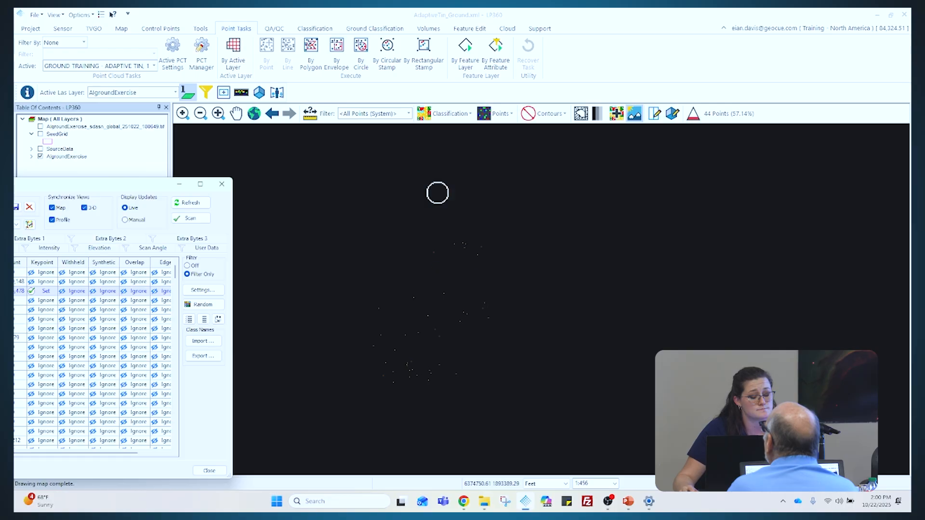
left_click(694, 115)
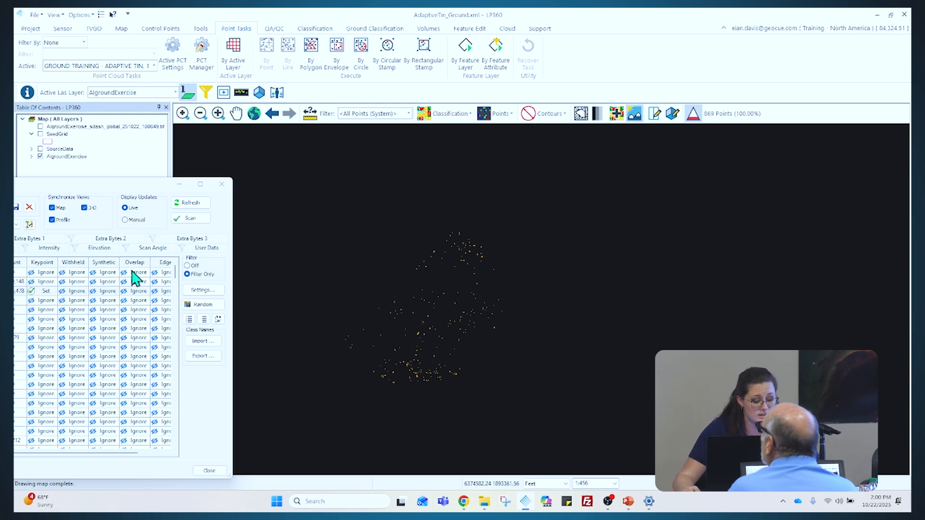
double_click(48, 295)
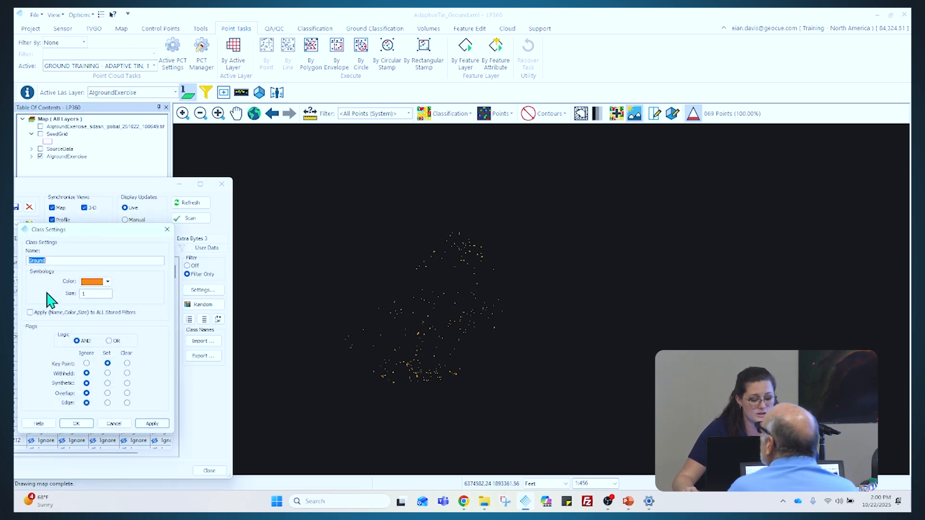
left_click(128, 363)
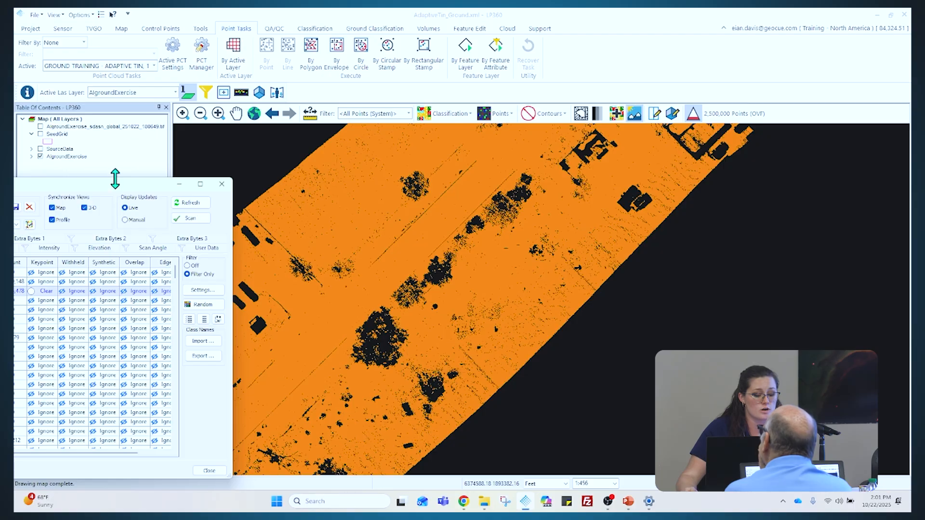
left_click_drag(114, 187, 366, 82)
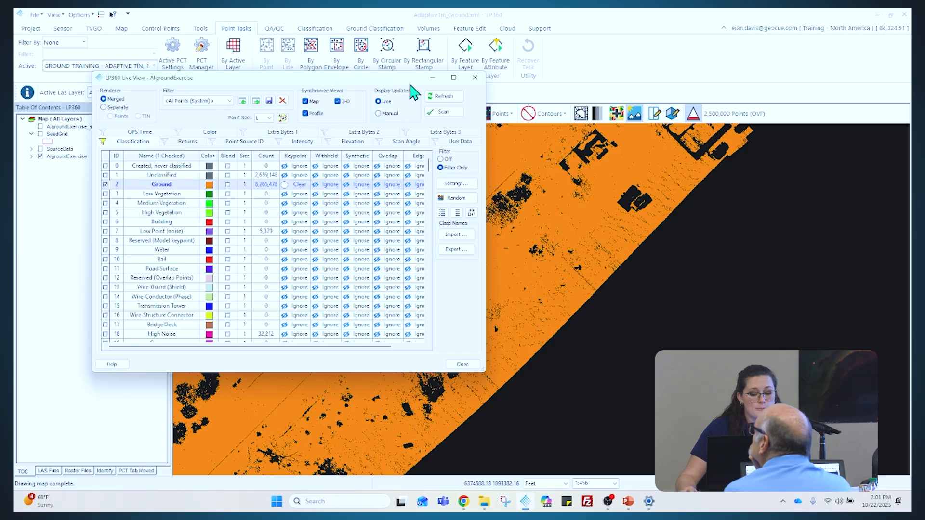
left_click(433, 78)
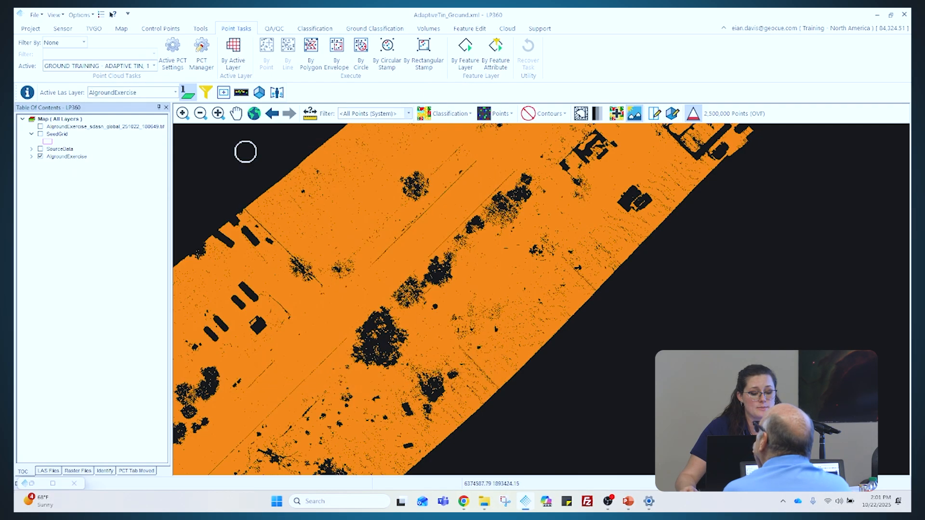
- Open the active task's input points filter without saving the All Points changes, and try filtering Unclassified to points with Key Point Set
left_click(173, 66)
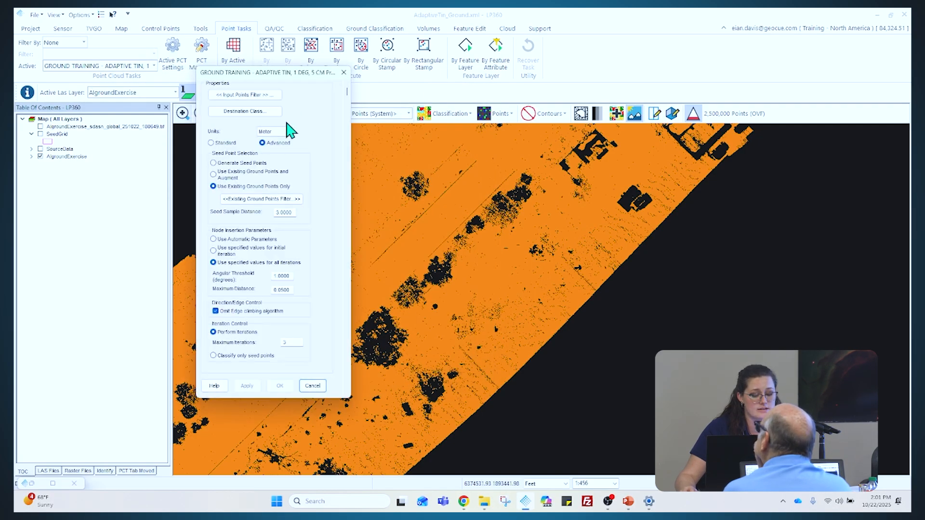
left_click(267, 96)
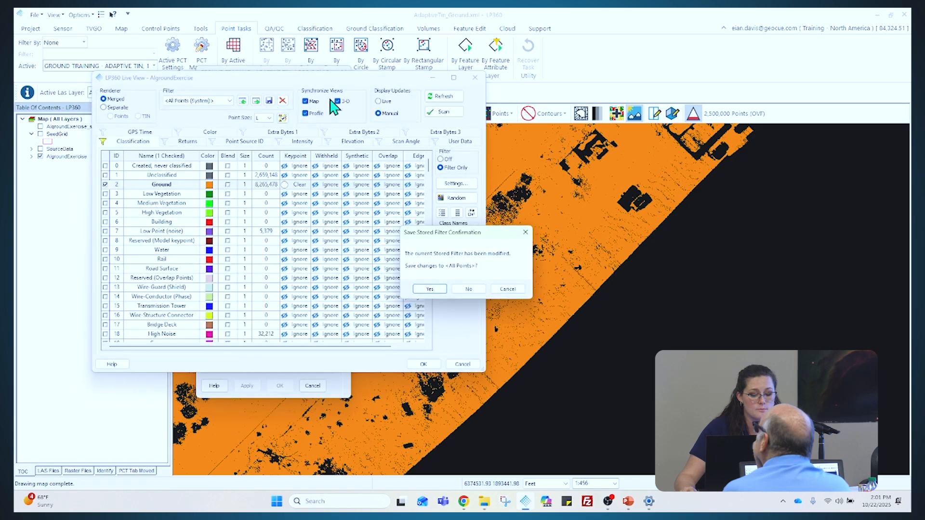
left_click(479, 296)
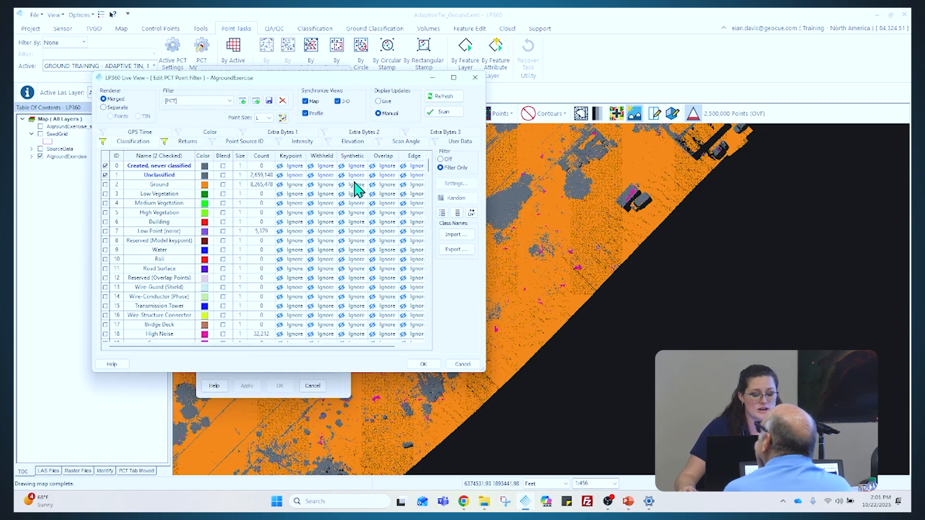
double_click(297, 176)
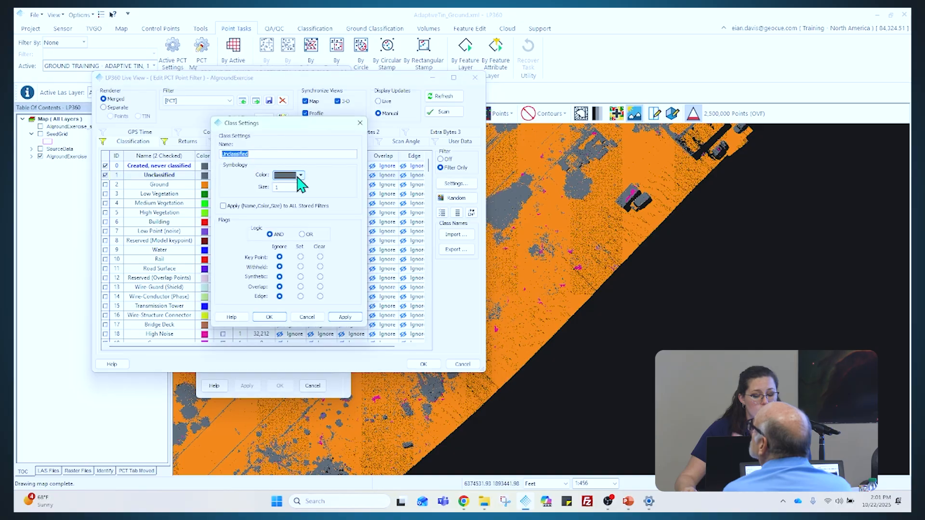
left_click(300, 257)
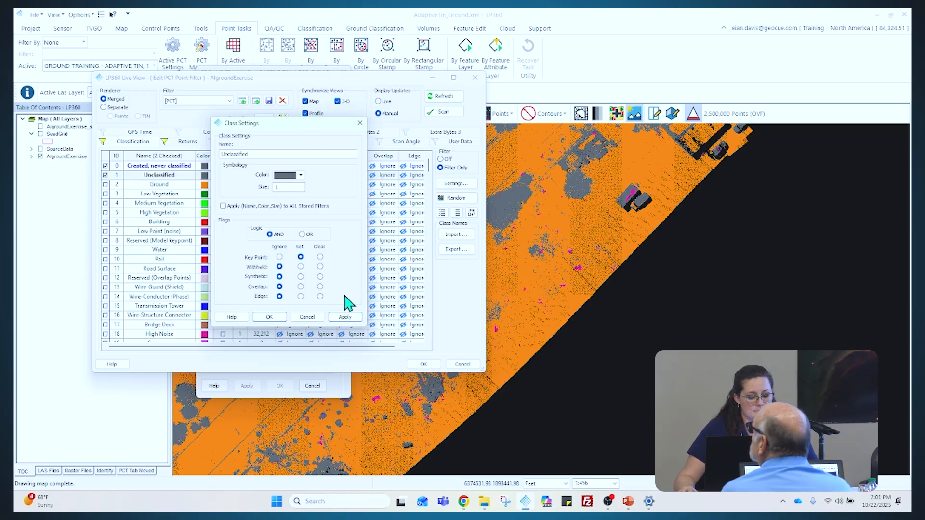
left_click(310, 317)
left_click(462, 364)
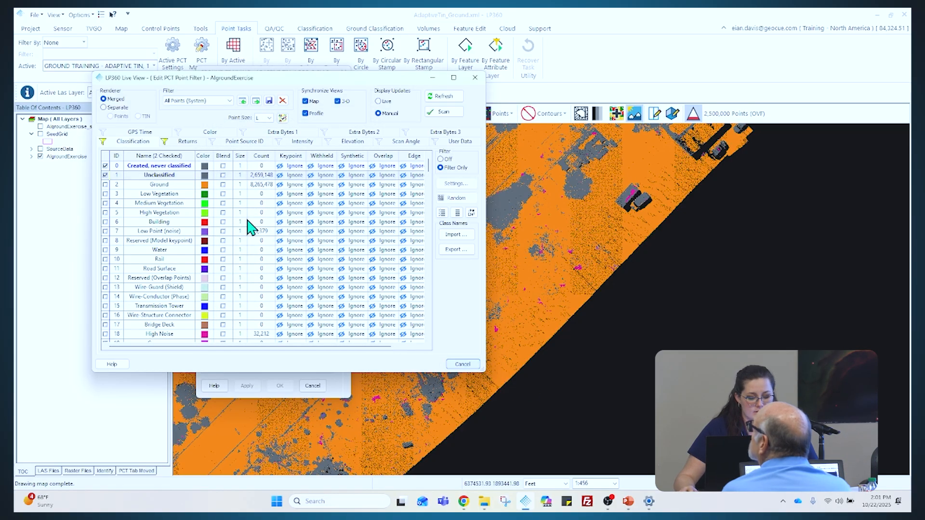
left_click(475, 78)
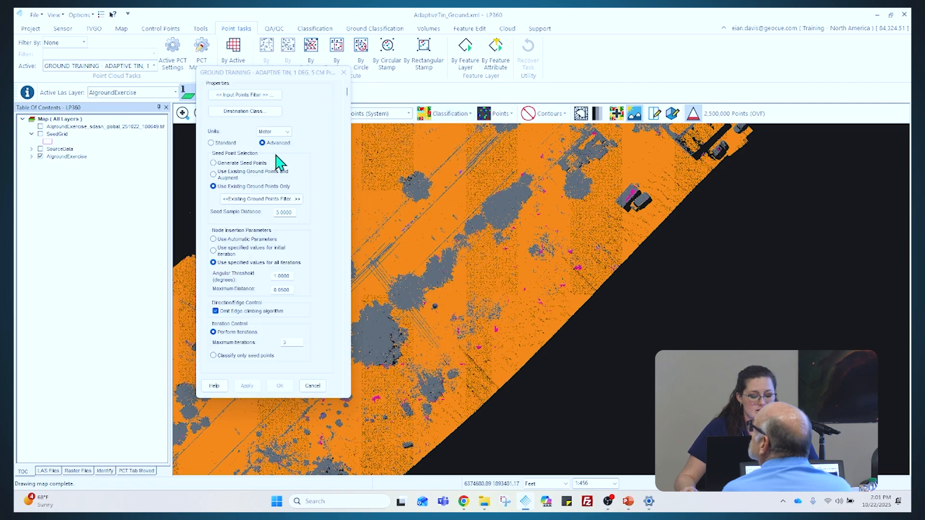
- Open the task's destination class settings and change the Ground class's Key-point flag to Ignore
left_click(267, 115)
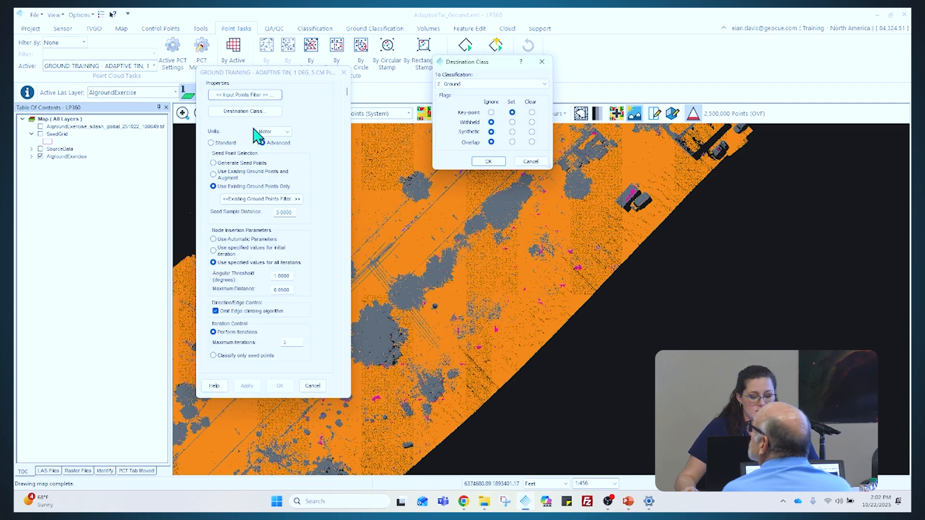
left_click(531, 112)
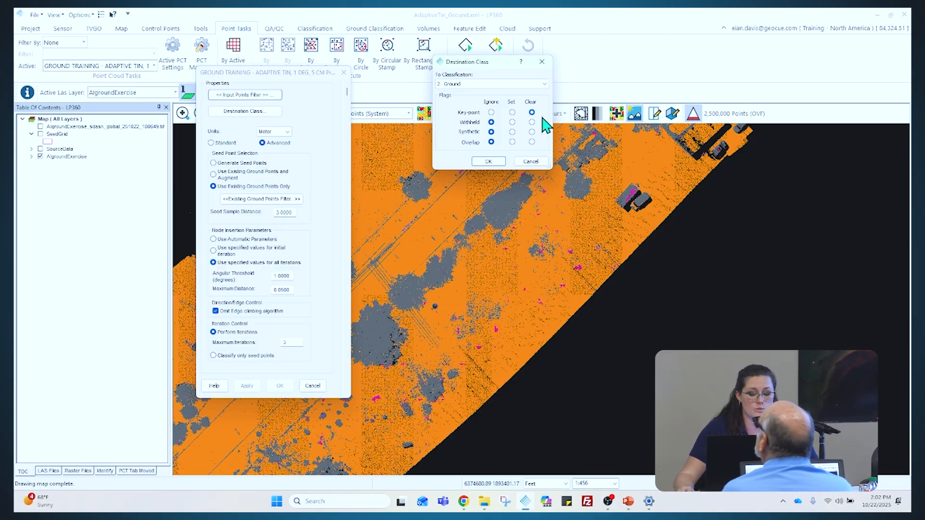
left_click(491, 112)
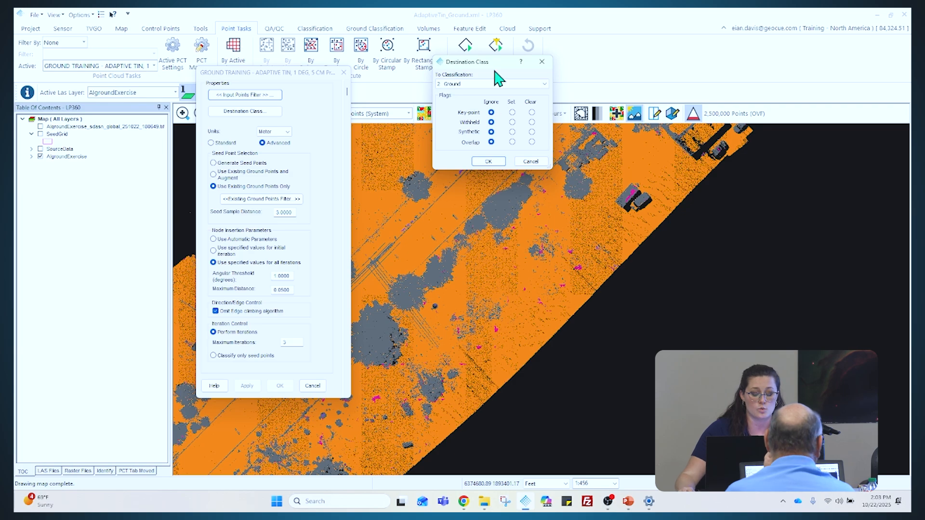
- Switch to Chrome, search the LP360 Help knowledge base for "how to cl", and open the article How to Classify Ground using LP360
left_click(463, 501)
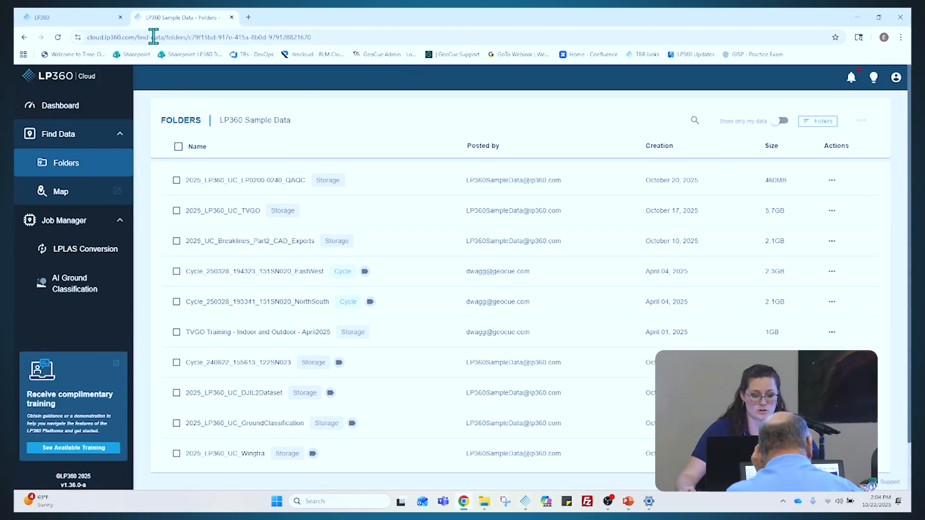
left_click(61, 17)
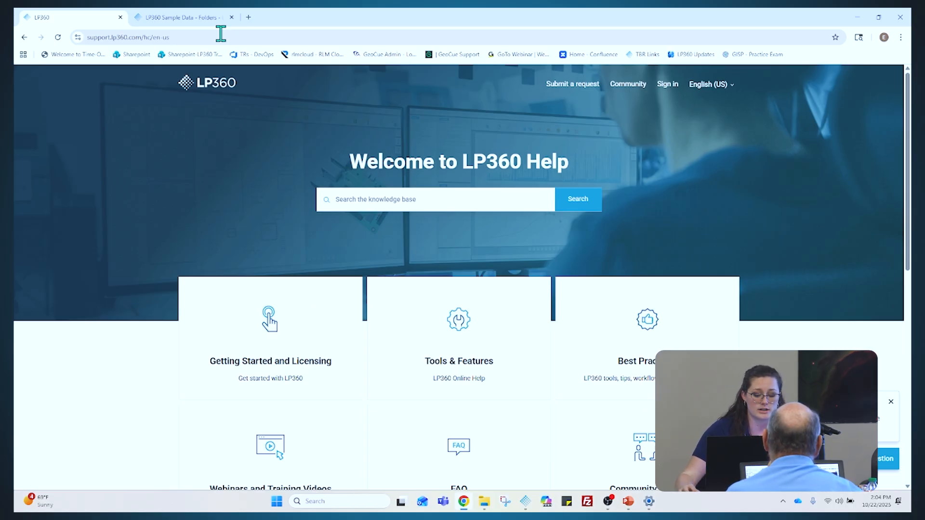
left_click(445, 201)
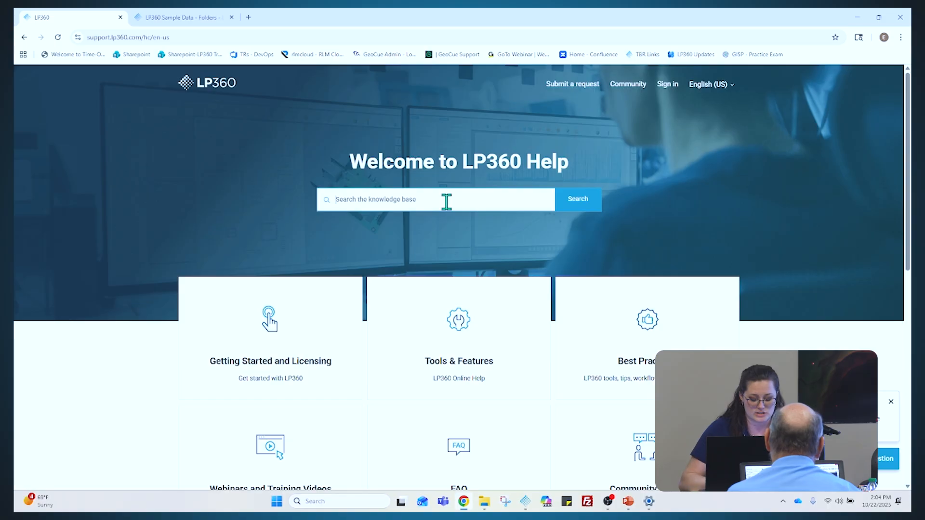
type("how t")
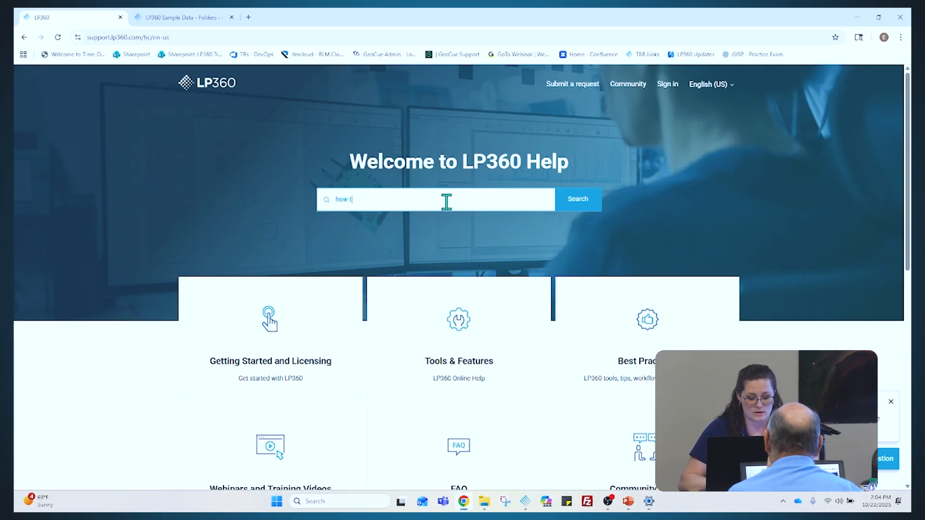
type("o cl")
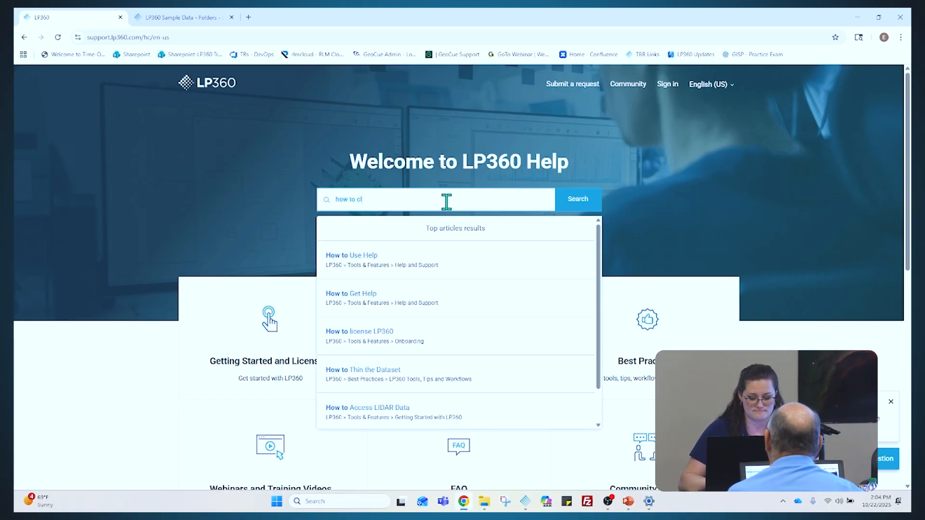
left_click(463, 264)
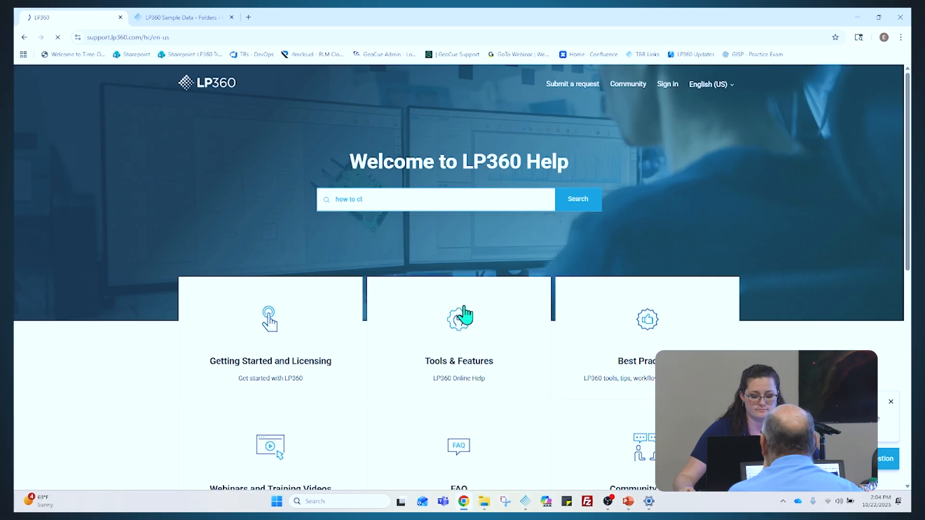
- Open the Traditional Ground Classification link and review the workflow article through to its Ground Cleanup Tool section
scroll(644, 196, "down", 6)
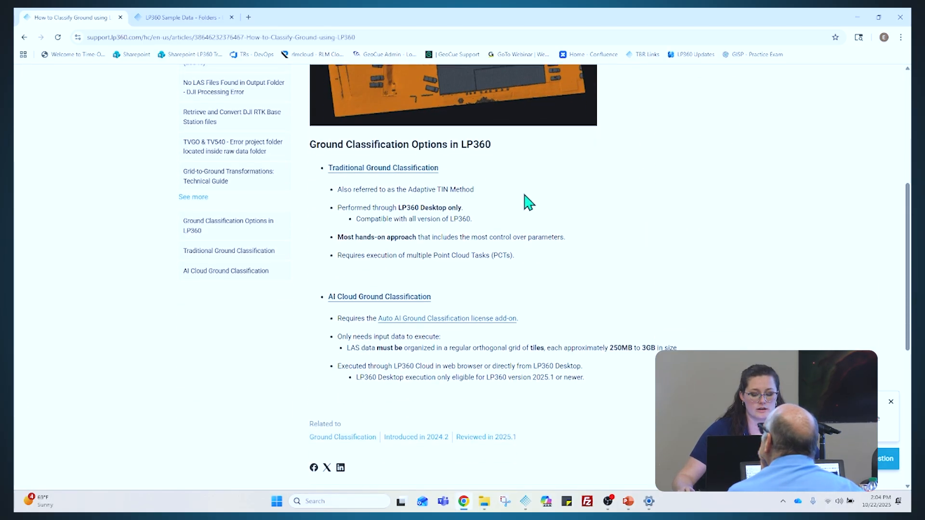
left_click(432, 168)
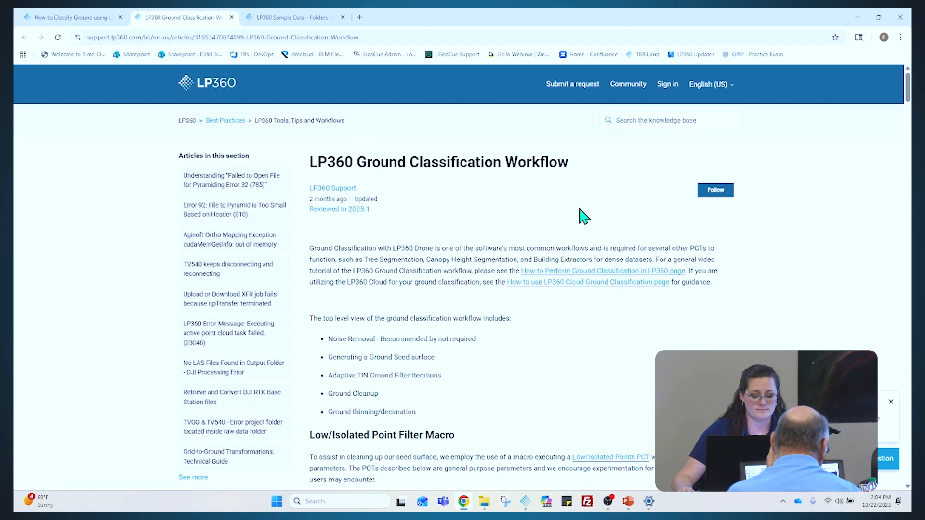
scroll(581, 216, "down", 10)
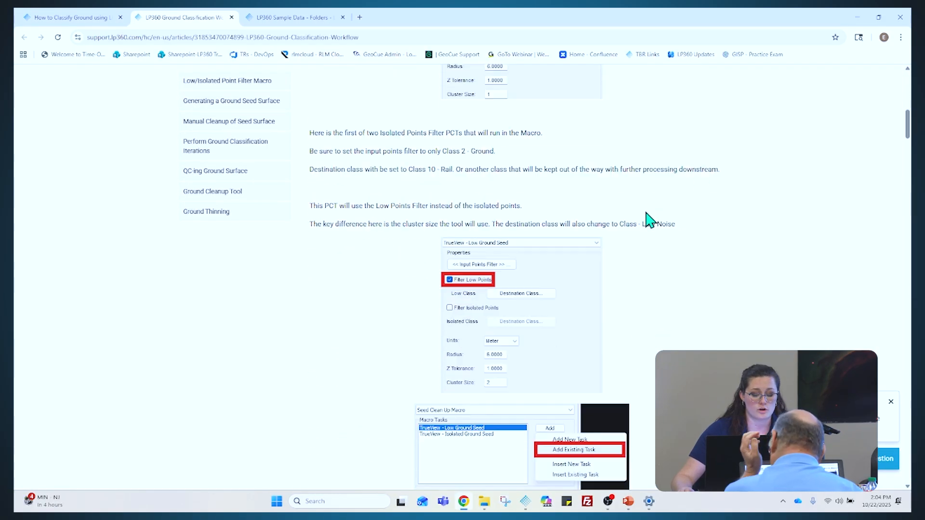
scroll(651, 220, "down", 9)
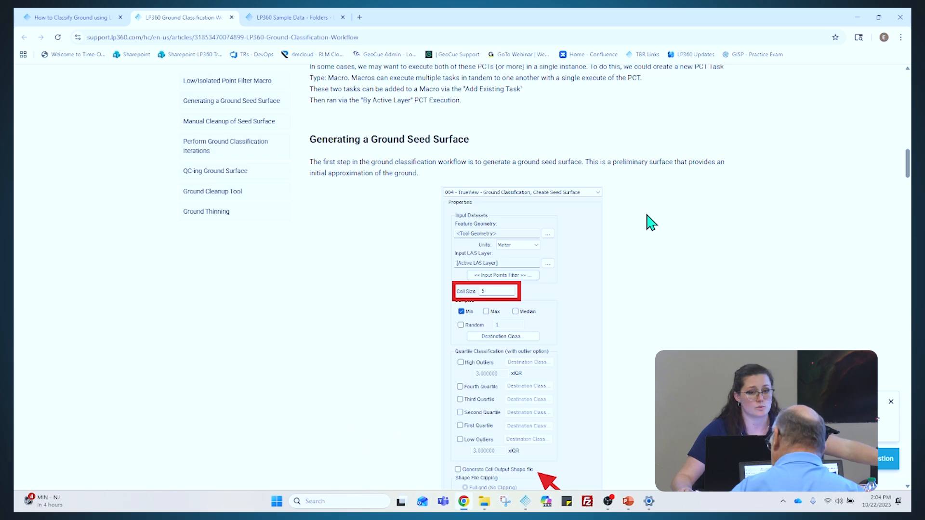
scroll(647, 216, "down", 12)
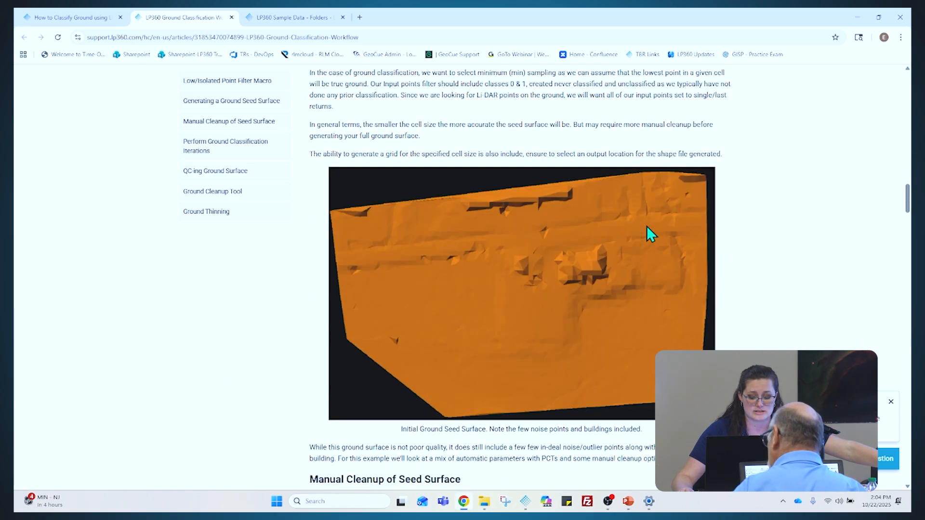
scroll(648, 227, "down", 19)
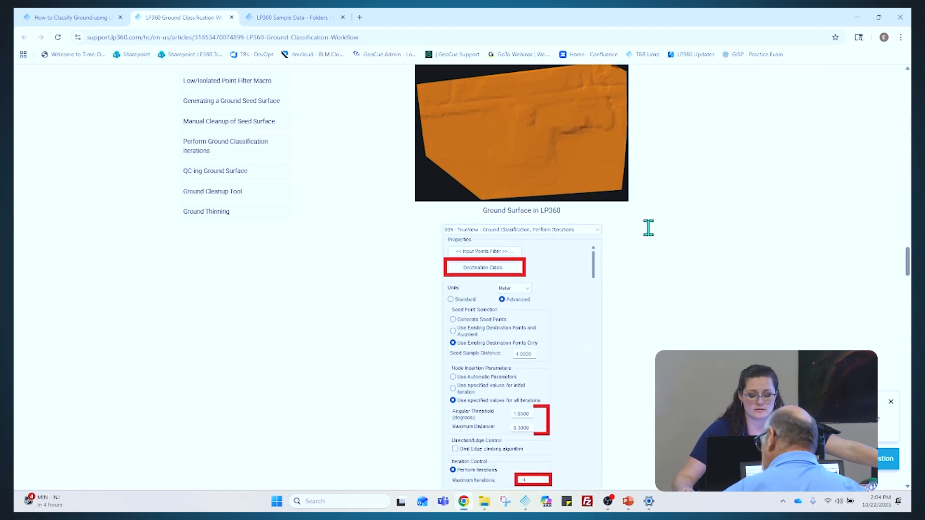
scroll(649, 227, "down", 16)
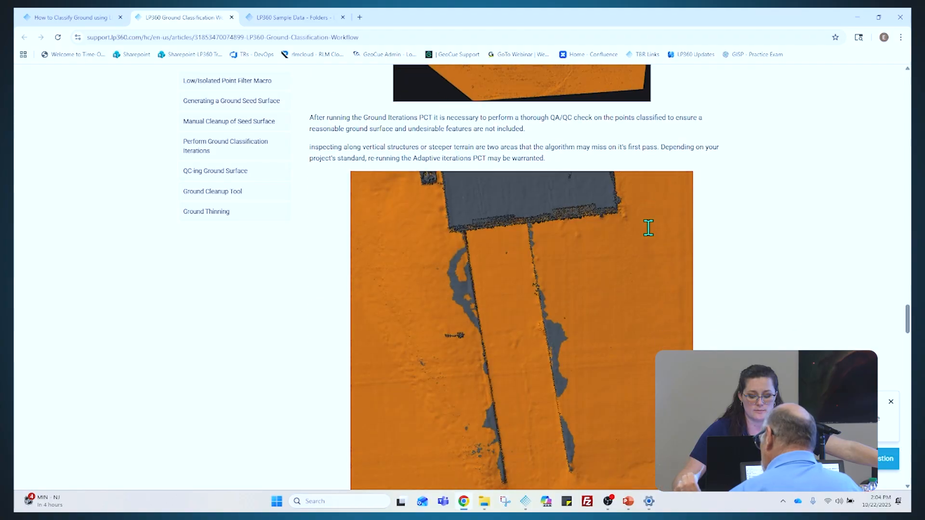
scroll(648, 228, "down", 8)
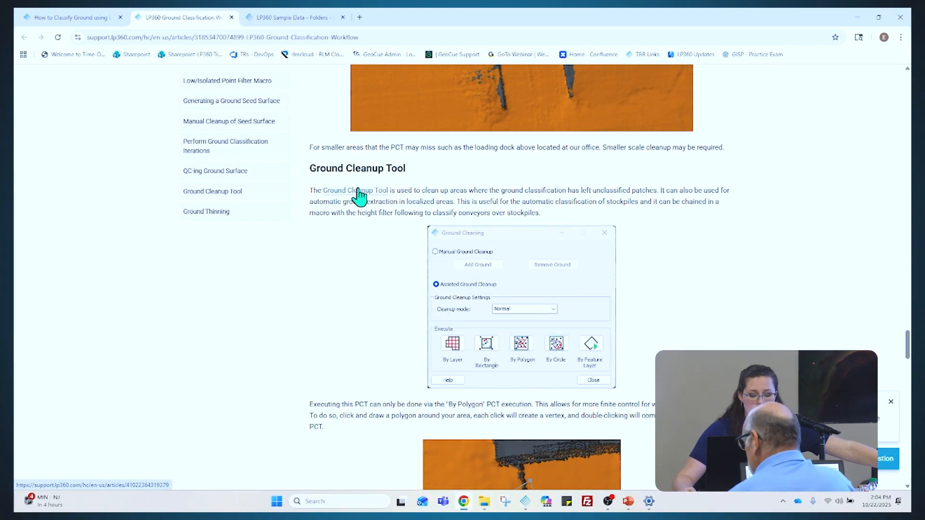
- Open the Ground Cleanup tool article and read its cleanup methods and the cleanup modes under Settings
left_click(358, 190)
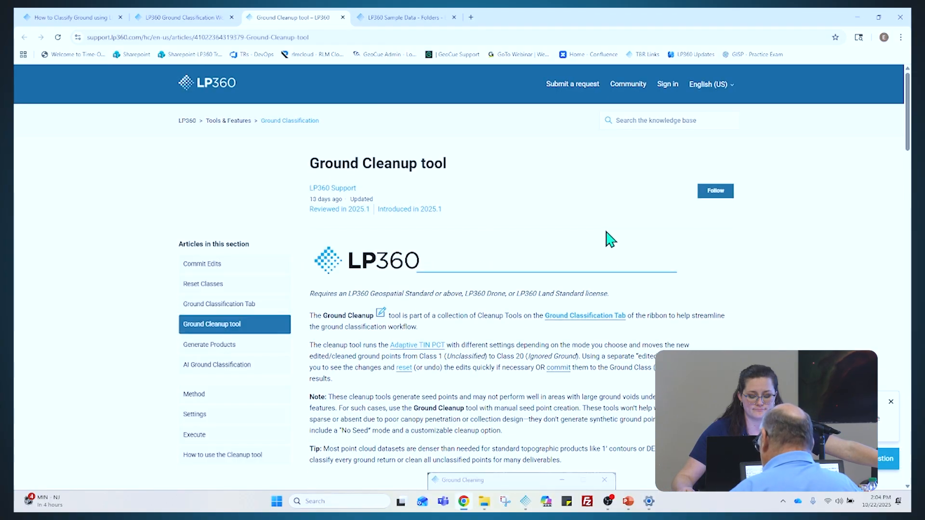
scroll(610, 237, "down", 1)
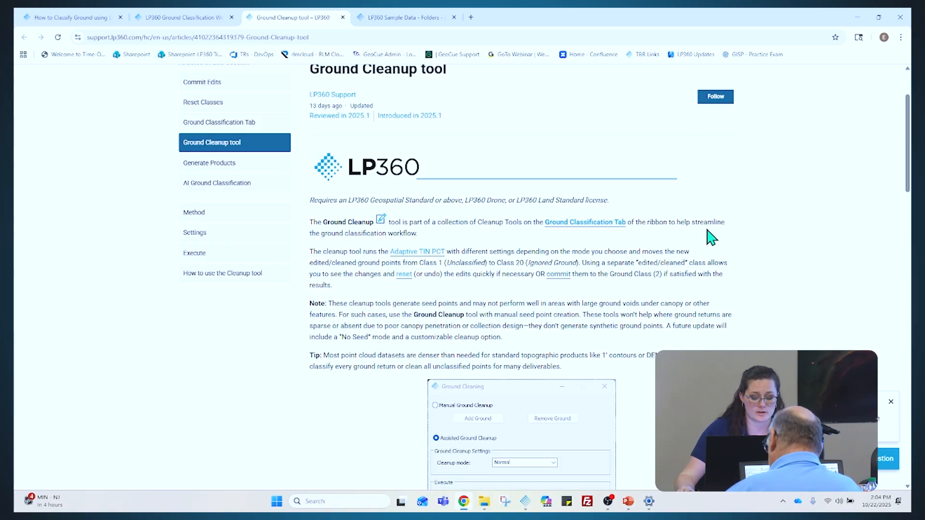
scroll(705, 241, "down", 6)
scroll(694, 215, "down", 8)
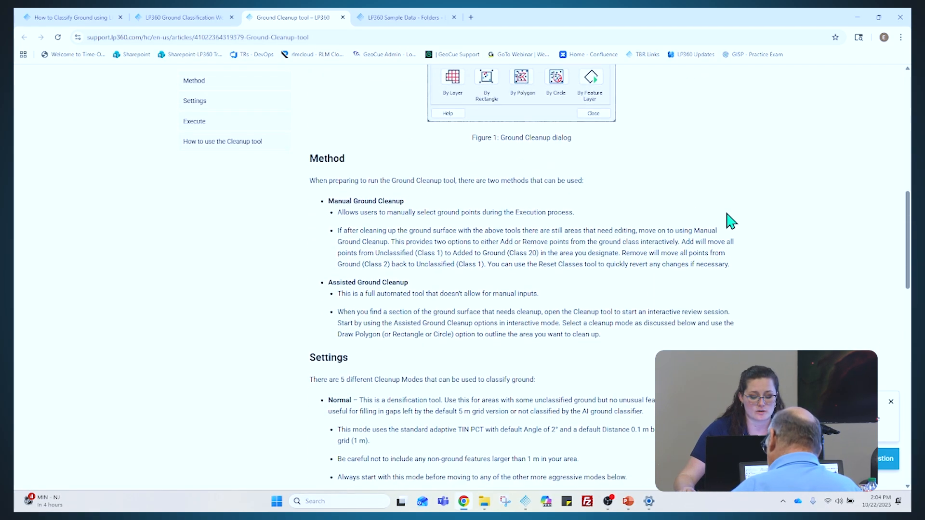
scroll(729, 219, "down", 1)
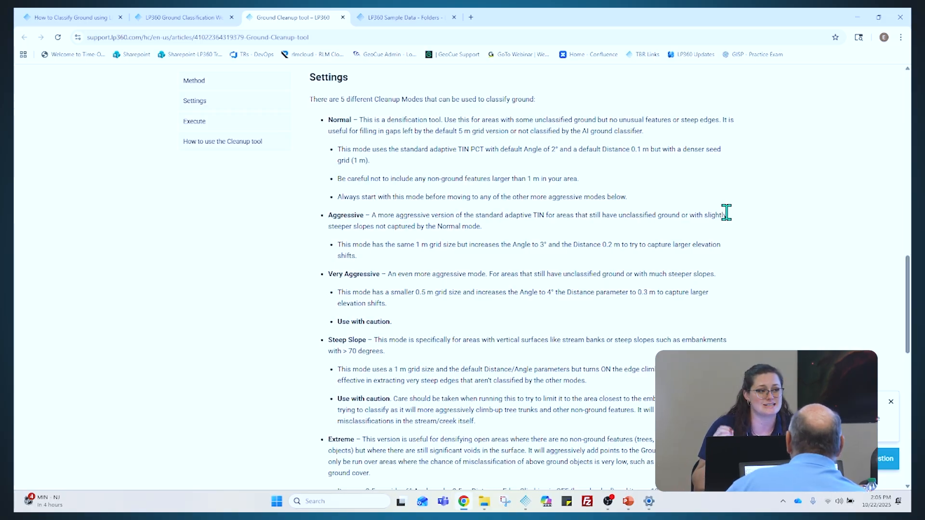
scroll(726, 212, "down", 1)
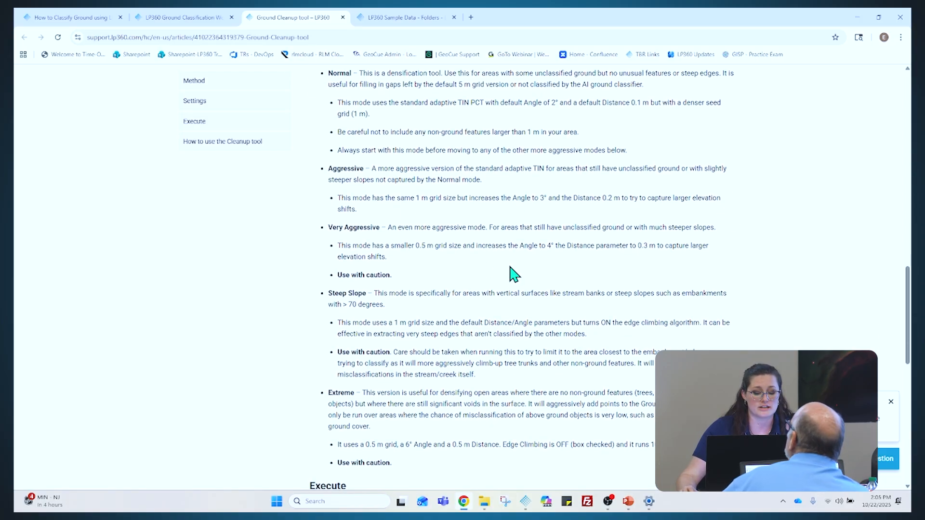
scroll(538, 272, "up", 1)
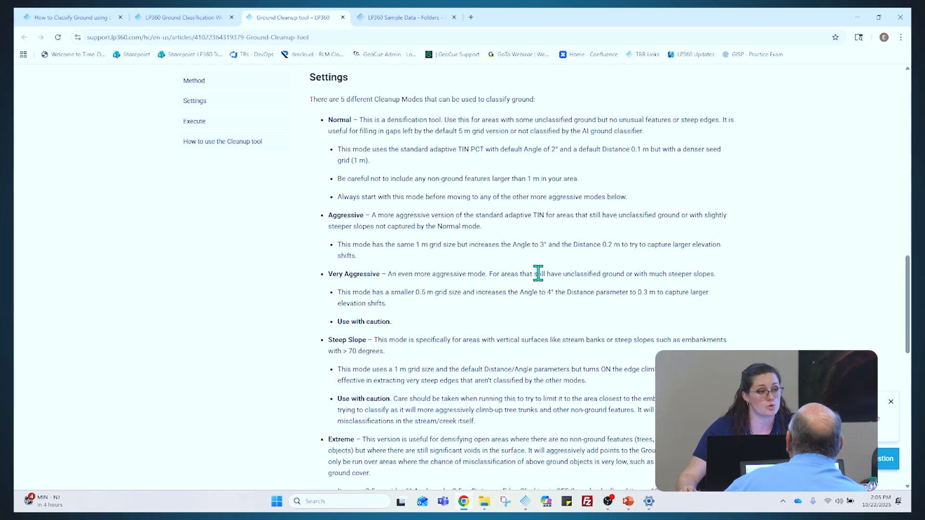